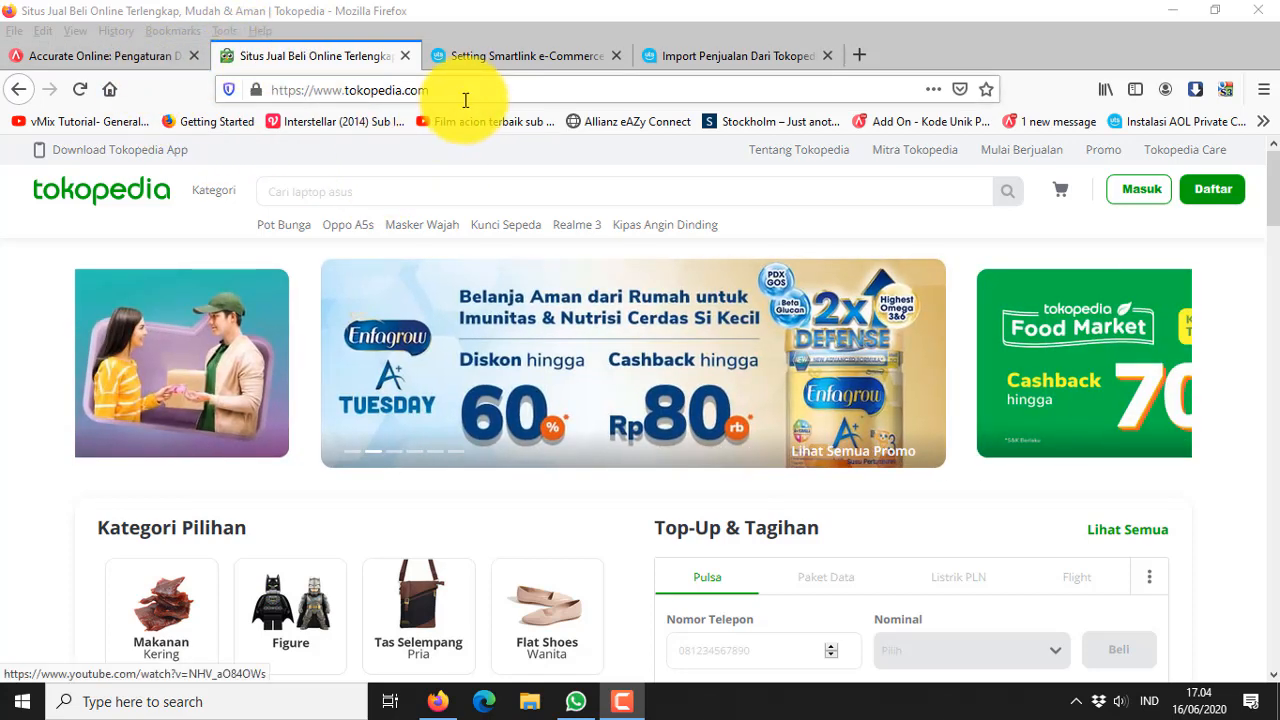
# - Sign in to Tokopedia with the shop's phone number and a WhatsApp verification code
pyautogui.click(466, 92)
pyautogui.click(1020, 47)
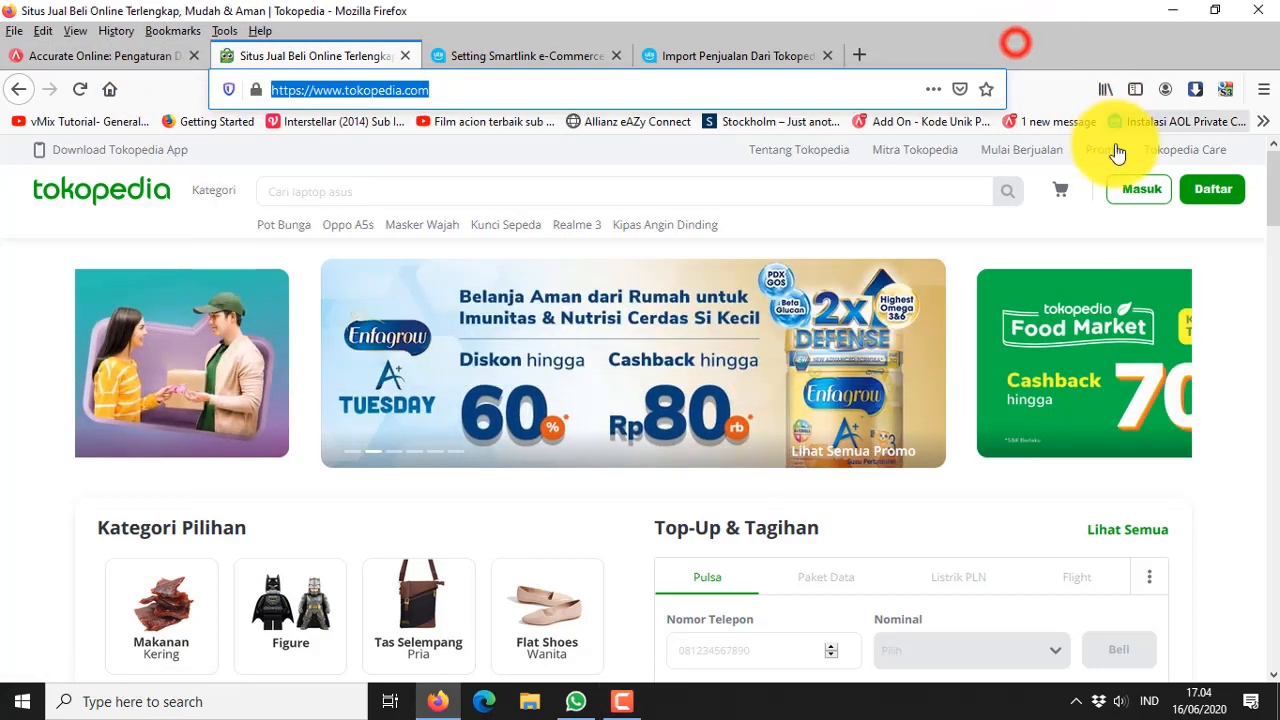
pyautogui.click(1145, 191)
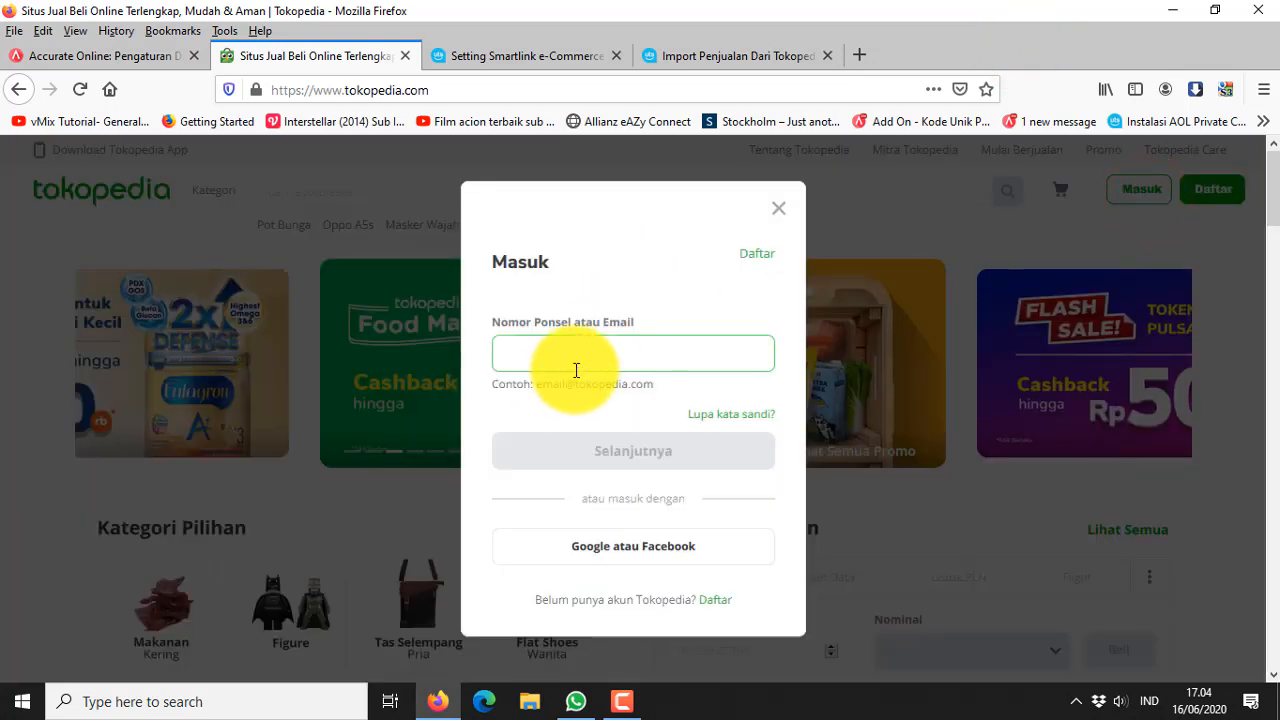
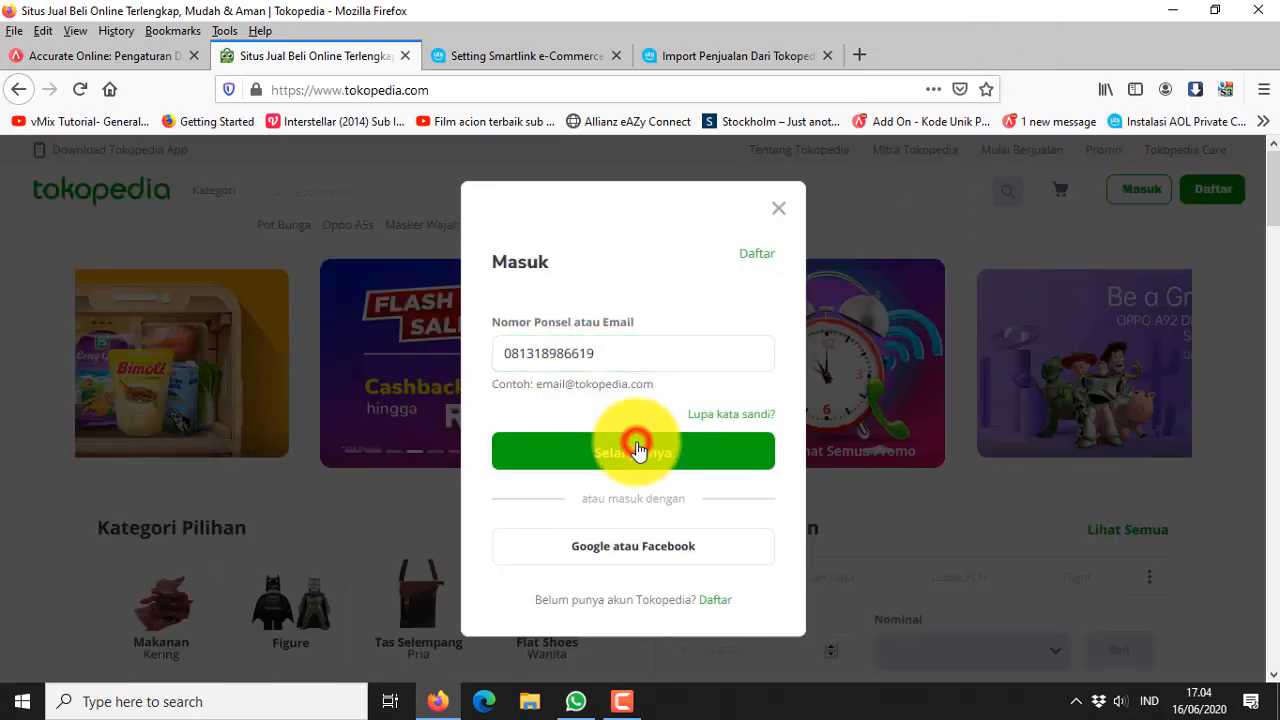
pyautogui.click(636, 446)
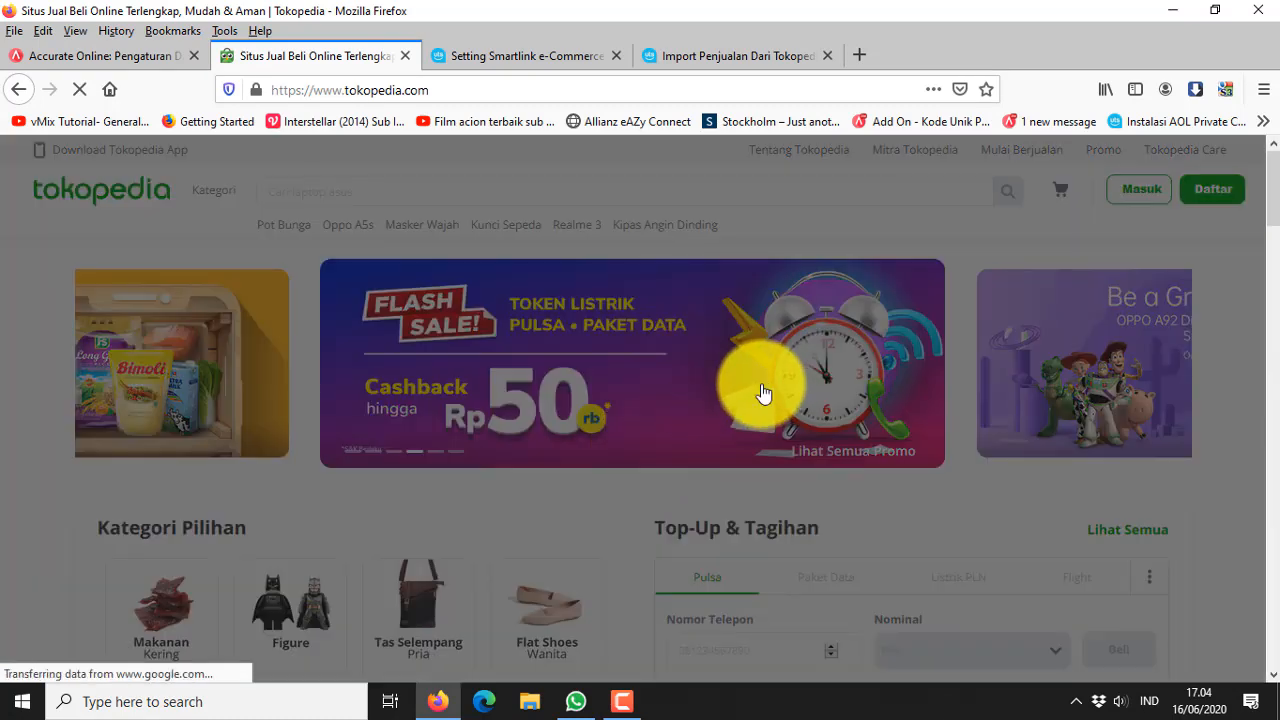
pyautogui.click(612, 420)
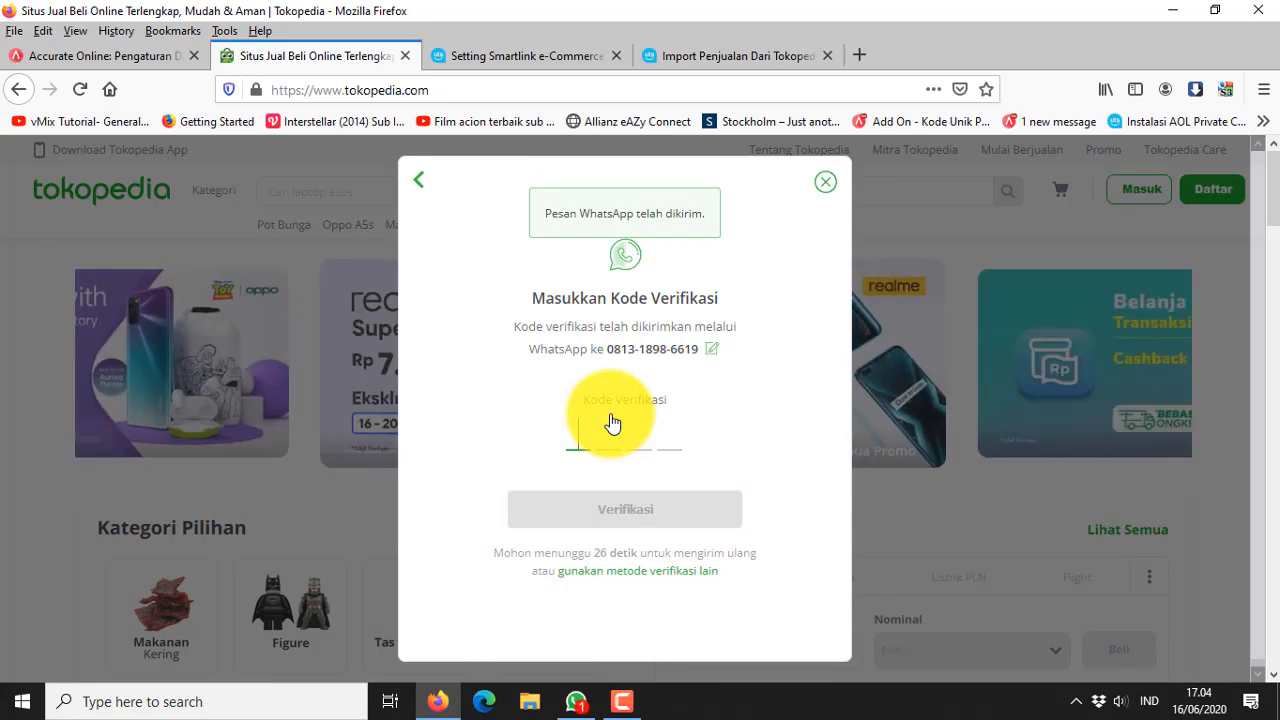
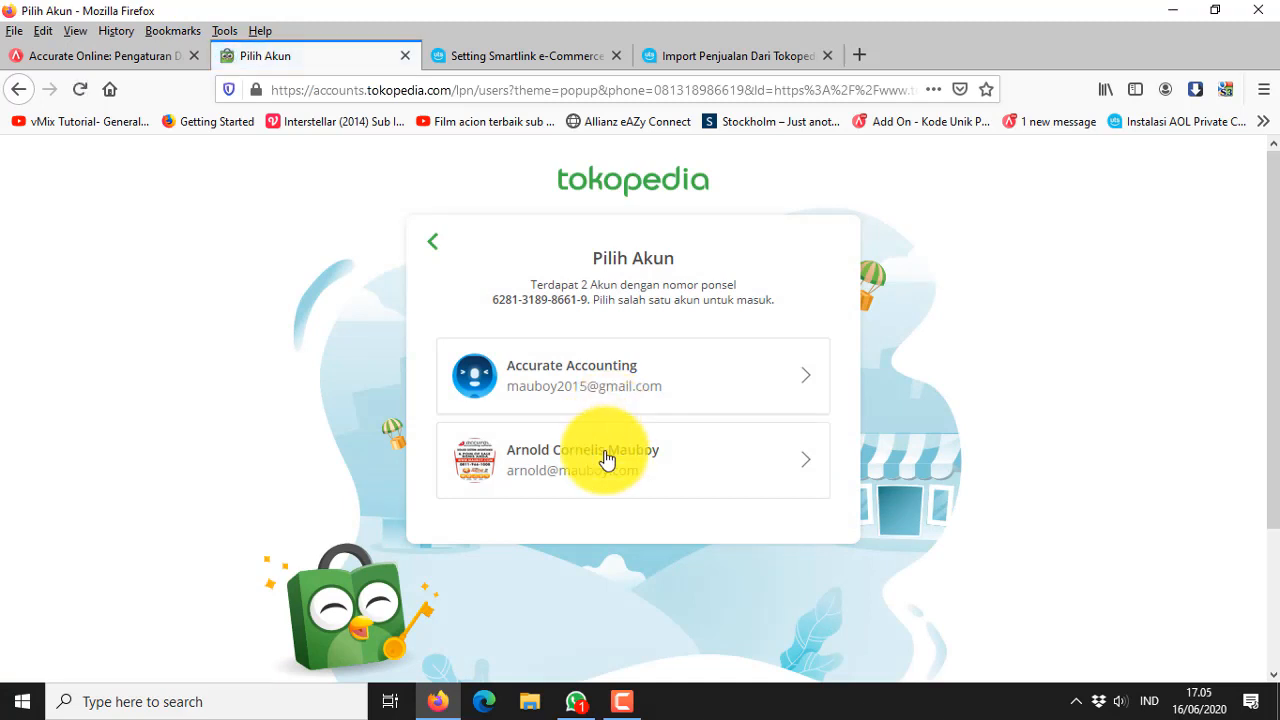
# - Choose the second account and open the shop's Tokopedia Seller dashboard
pyautogui.click(606, 457)
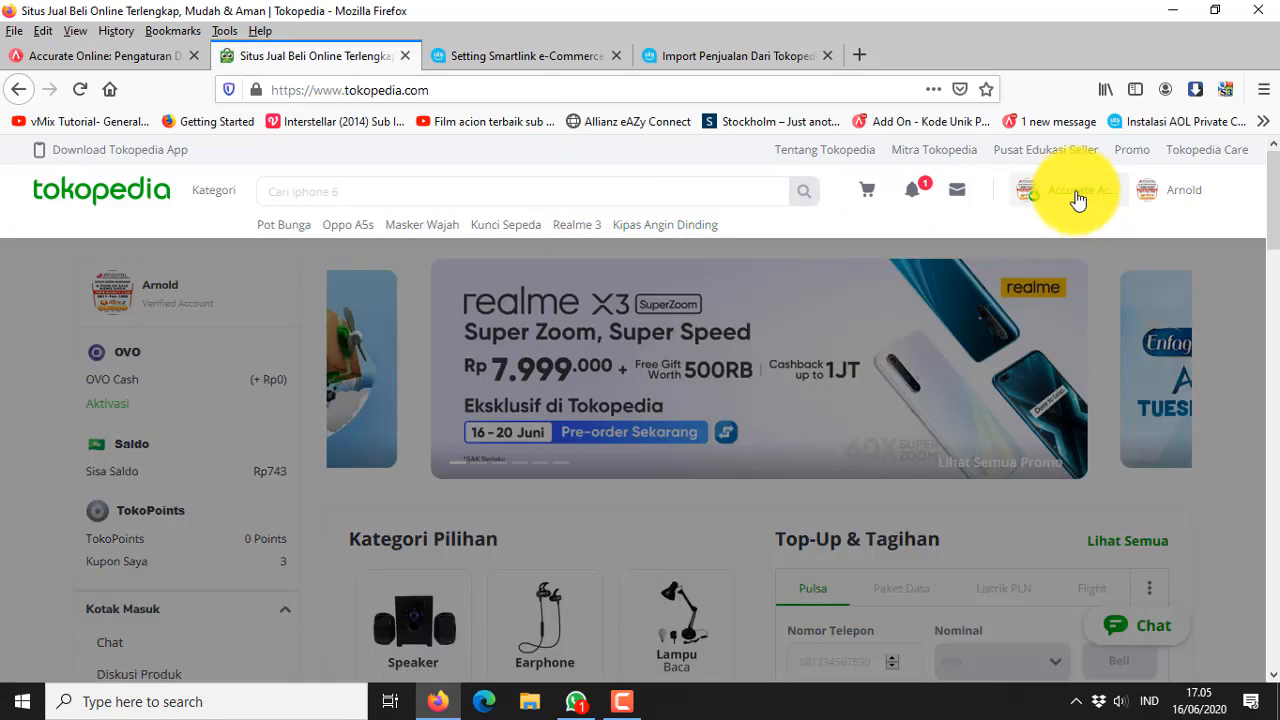
pyautogui.moveTo(1068, 194)
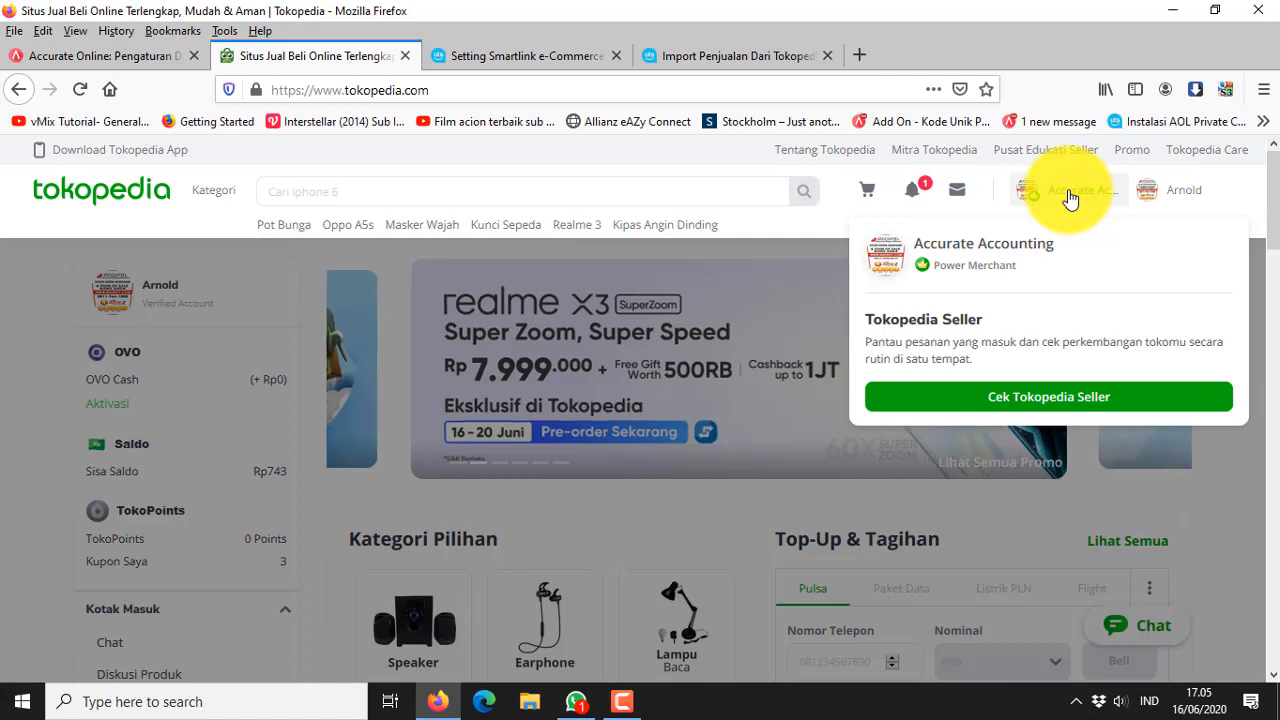
pyautogui.click(1076, 400)
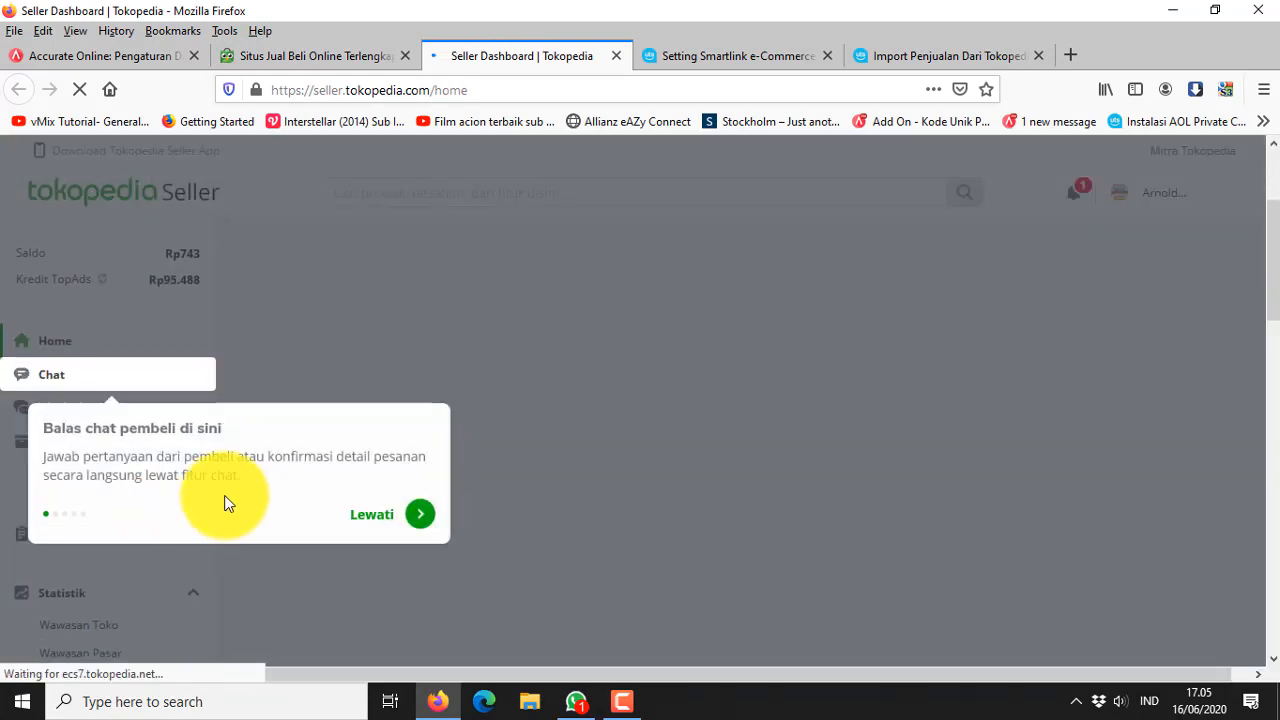
# - Skip the dashboard tour and show the shop's orders under the Semua Pesanan tab
pyautogui.click(388, 510)
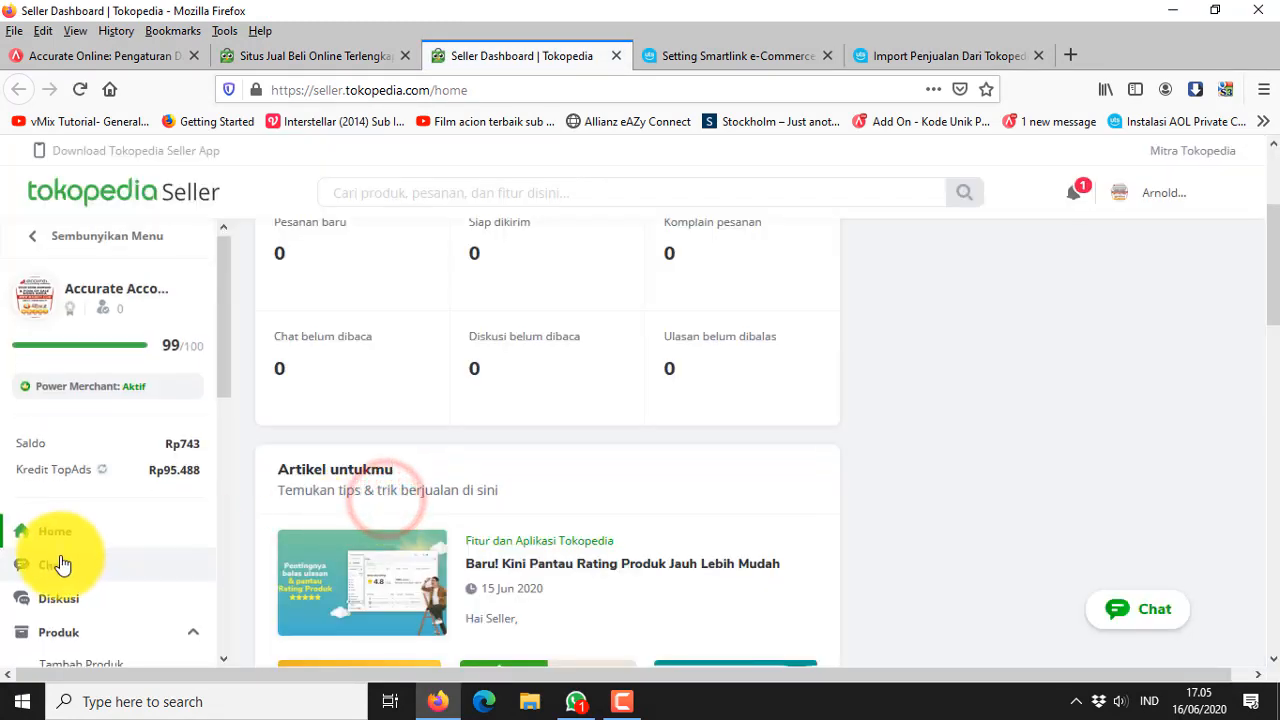
pyautogui.scroll(-2, 62, 565)
pyautogui.click(85, 535)
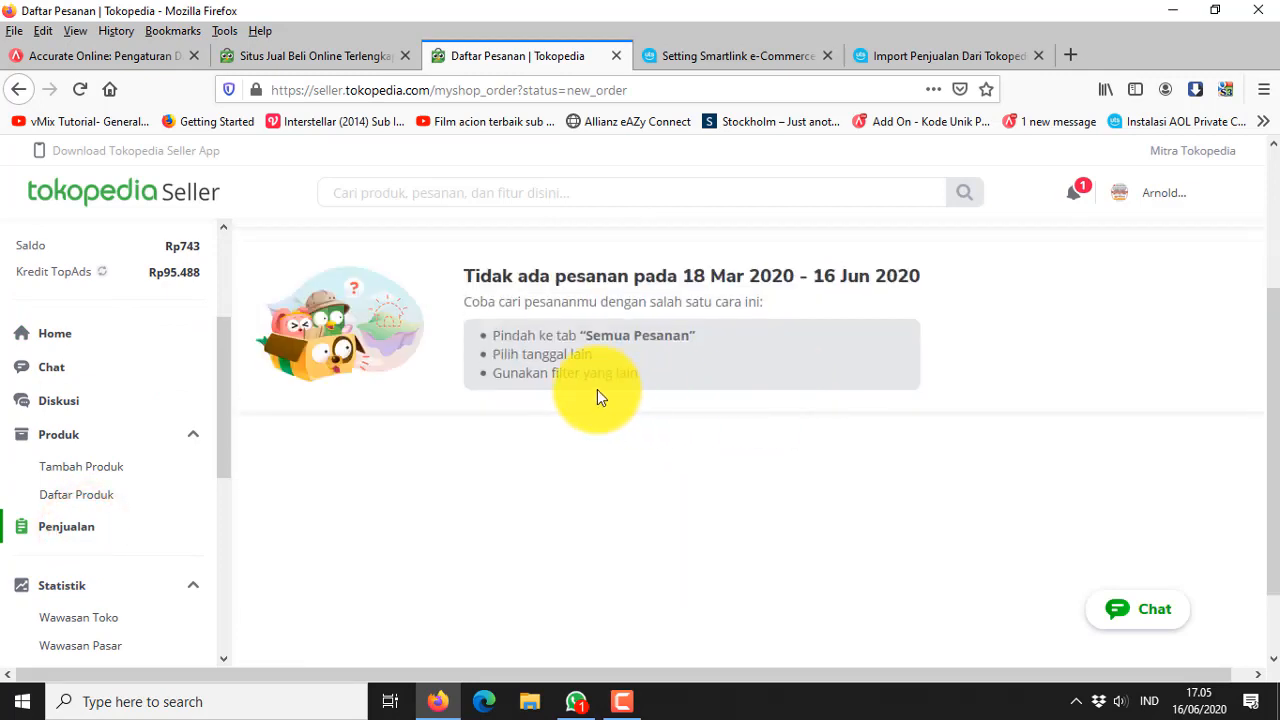
pyautogui.scroll(-2, 150, 520)
pyautogui.scroll(3, 720, 391)
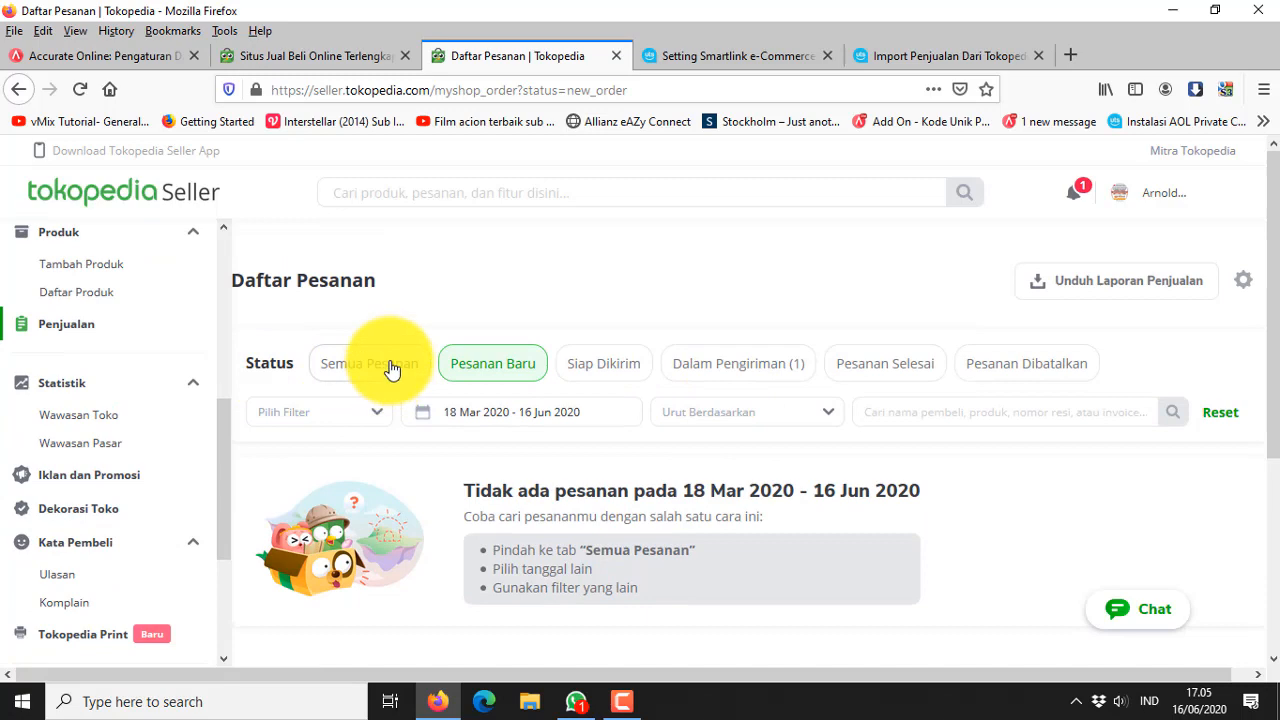
pyautogui.click(390, 366)
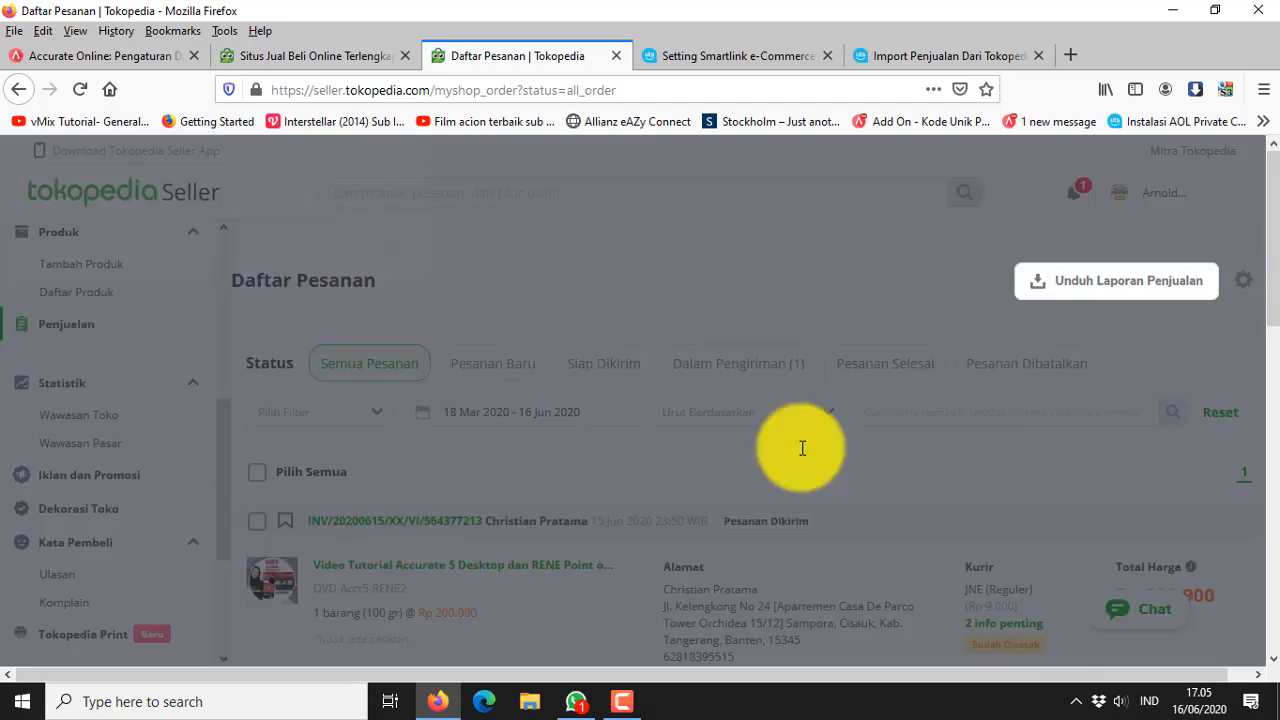
pyautogui.scroll(-2, 800, 452)
pyautogui.click(1175, 235)
pyautogui.scroll(2, 740, 412)
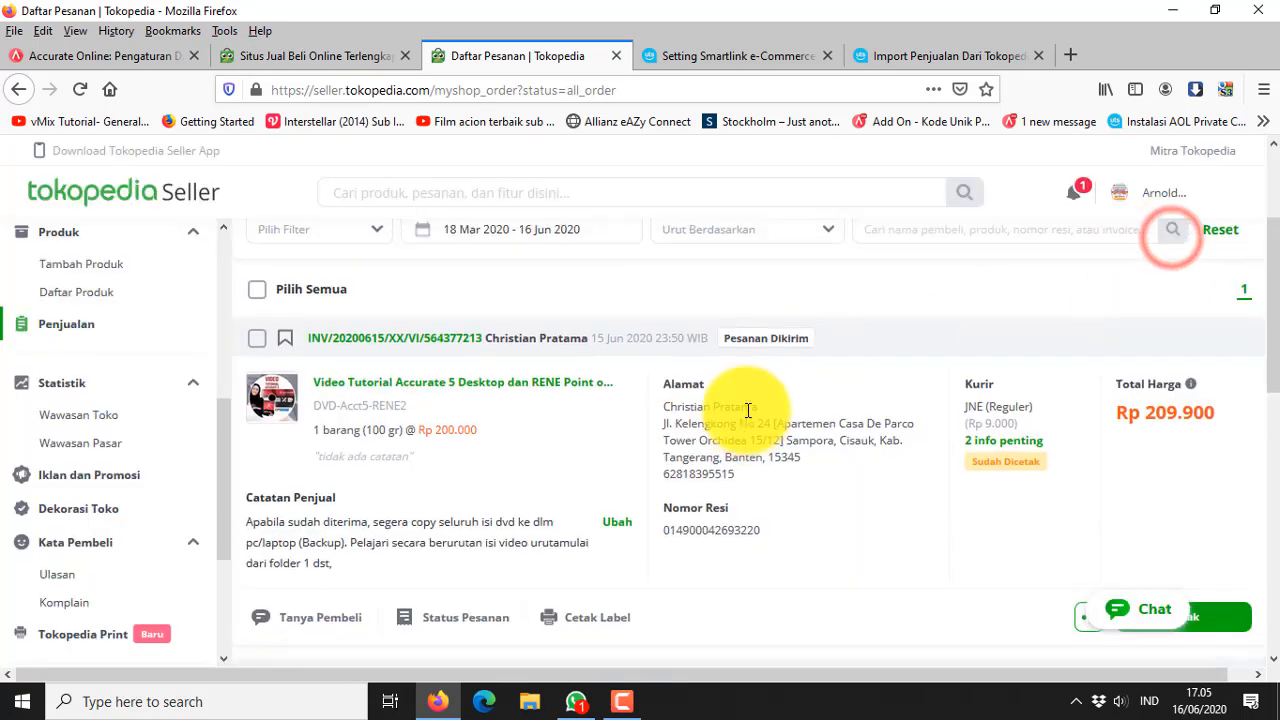
pyautogui.scroll(-2, 748, 422)
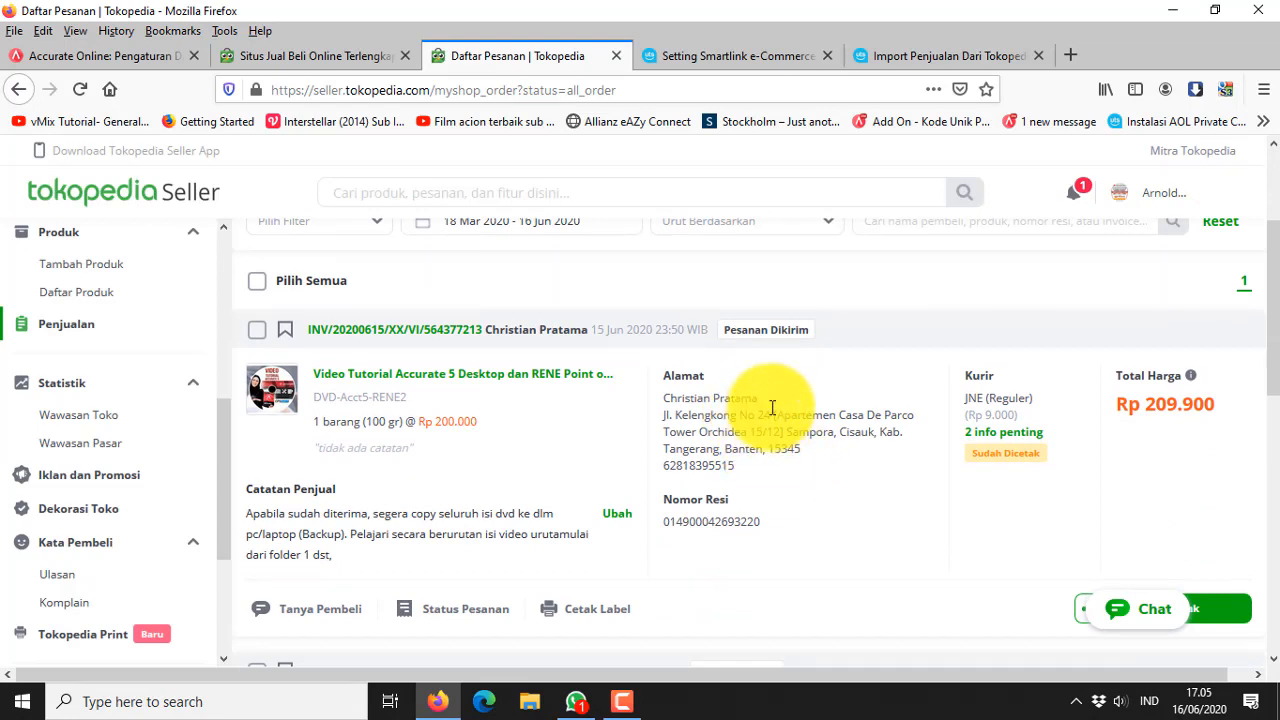
# - Check order statuses: first Pesanan Dikirim, second and third Pesanan Selesai
pyautogui.moveTo(812, 330); pyautogui.dragTo(726, 330)
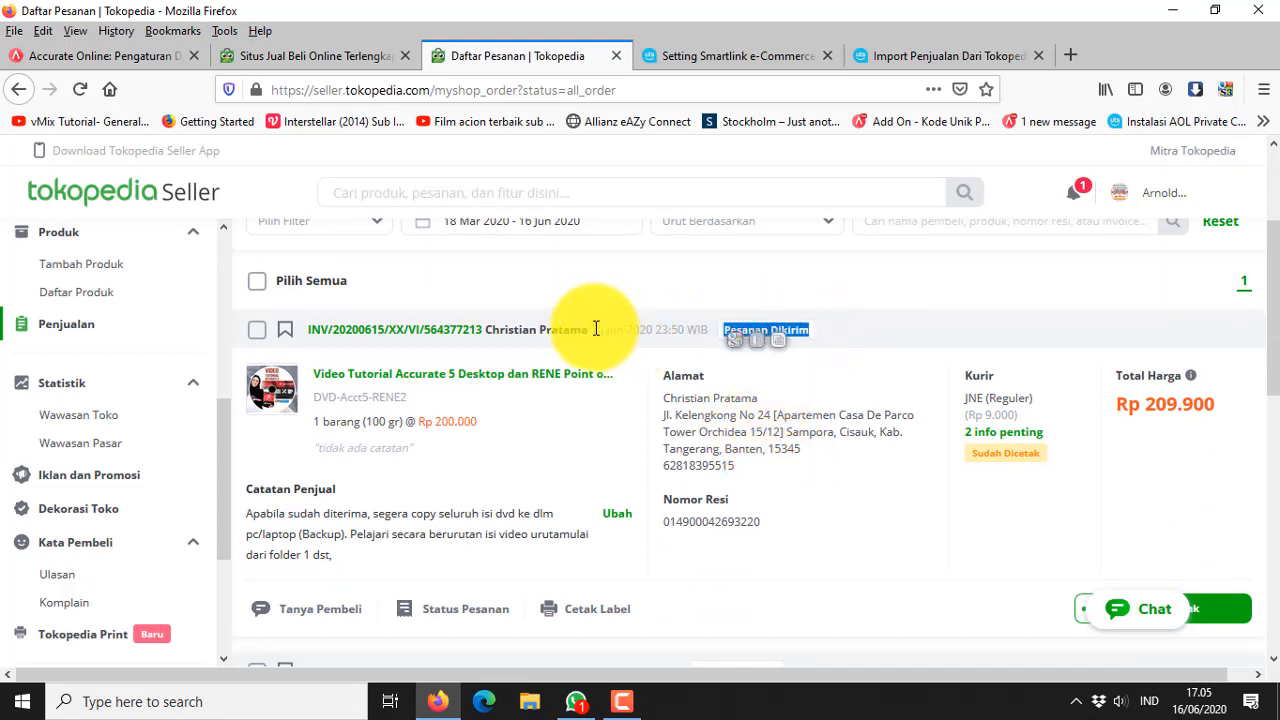
pyautogui.moveTo(594, 329); pyautogui.dragTo(686, 333)
pyautogui.scroll(-3, 763, 532)
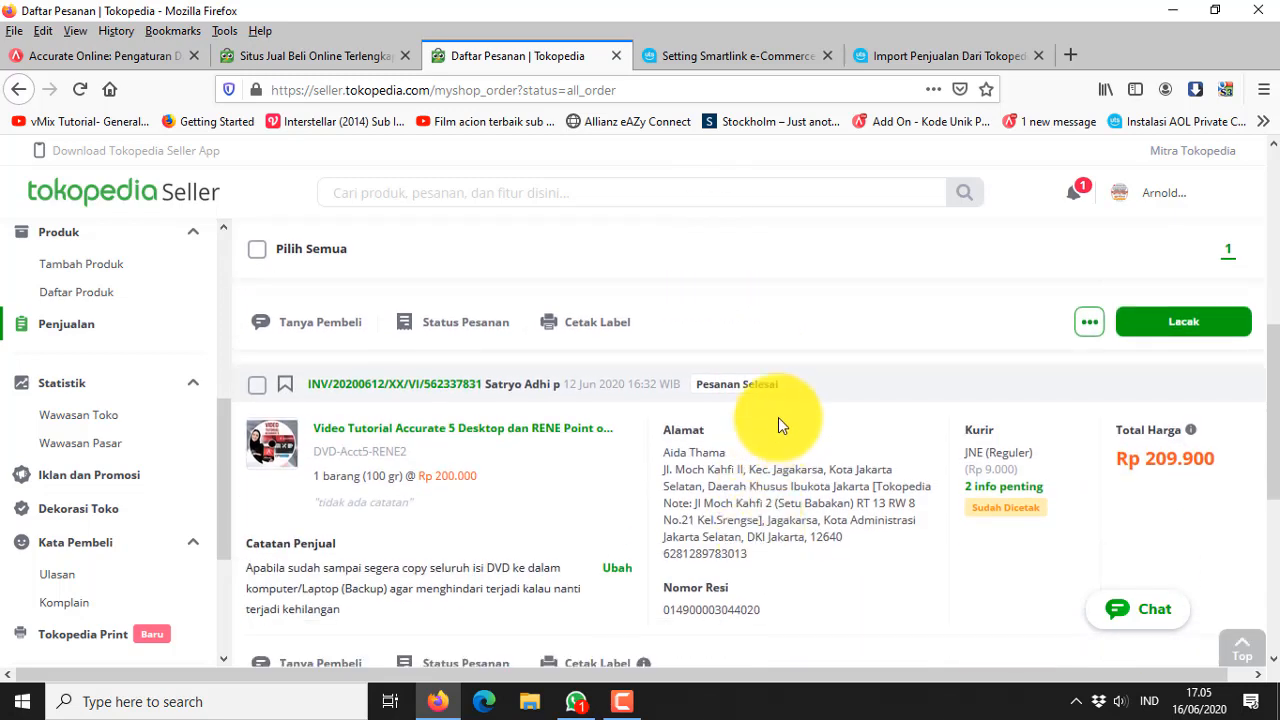
pyautogui.moveTo(780, 386); pyautogui.dragTo(698, 385)
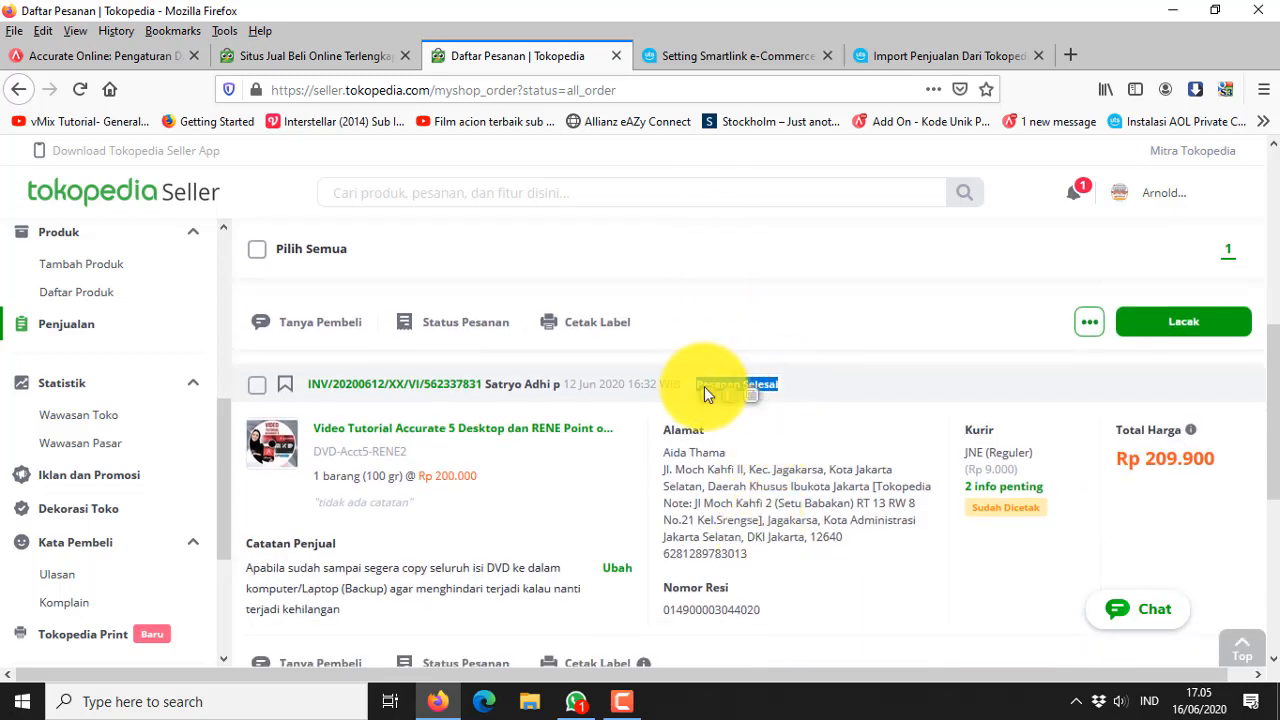
pyautogui.scroll(3, 704, 386)
pyautogui.scroll(-6, 788, 362)
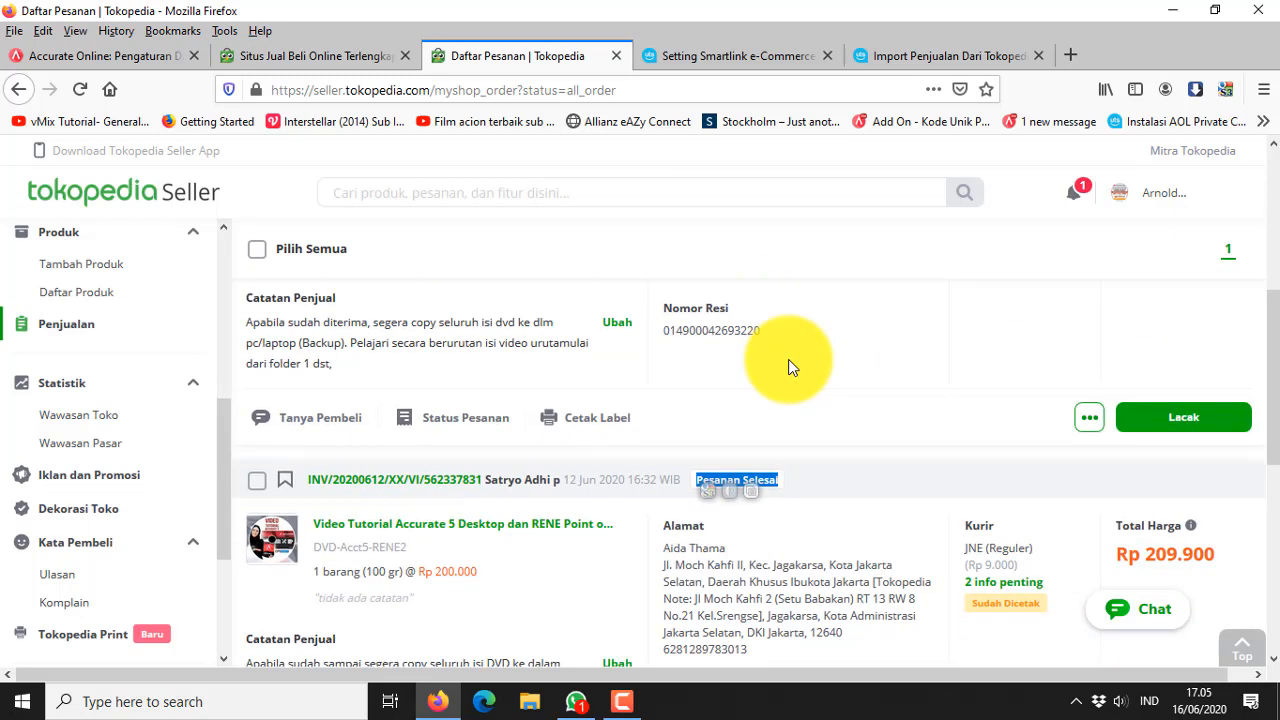
pyautogui.moveTo(783, 439); pyautogui.dragTo(688, 445)
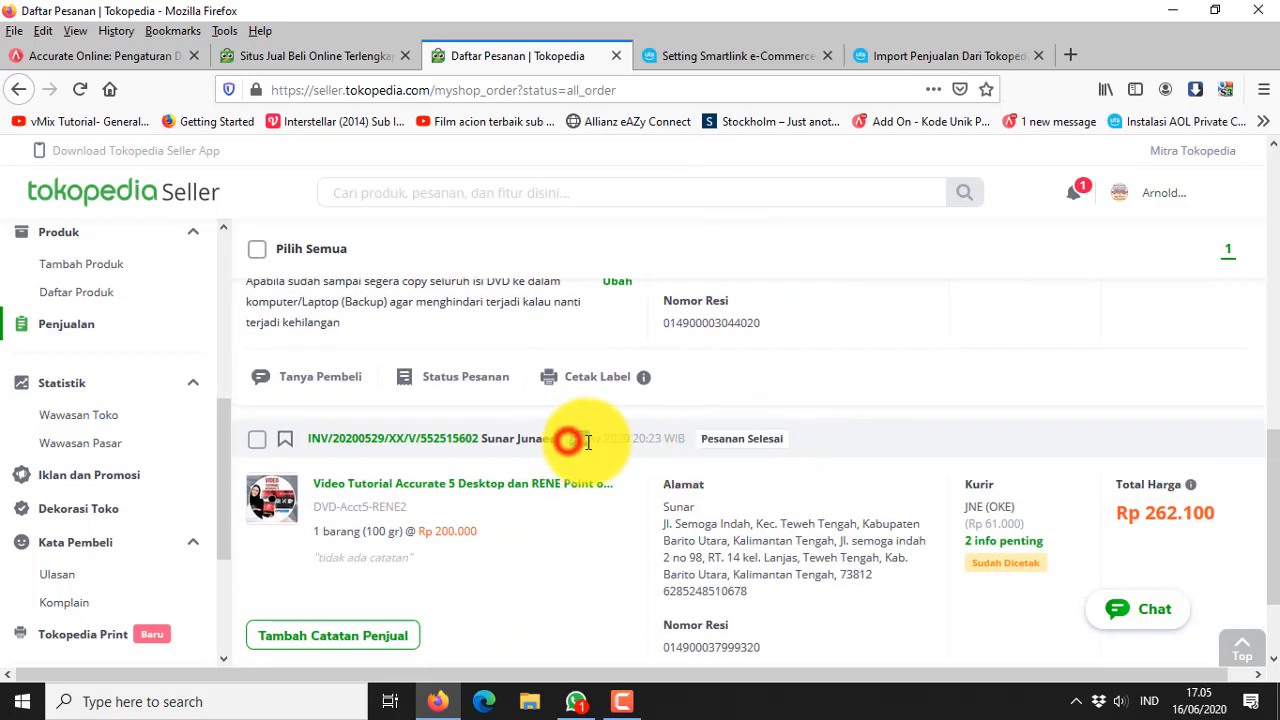
pyautogui.scroll(5, 680, 437)
pyautogui.scroll(-1, 705, 575)
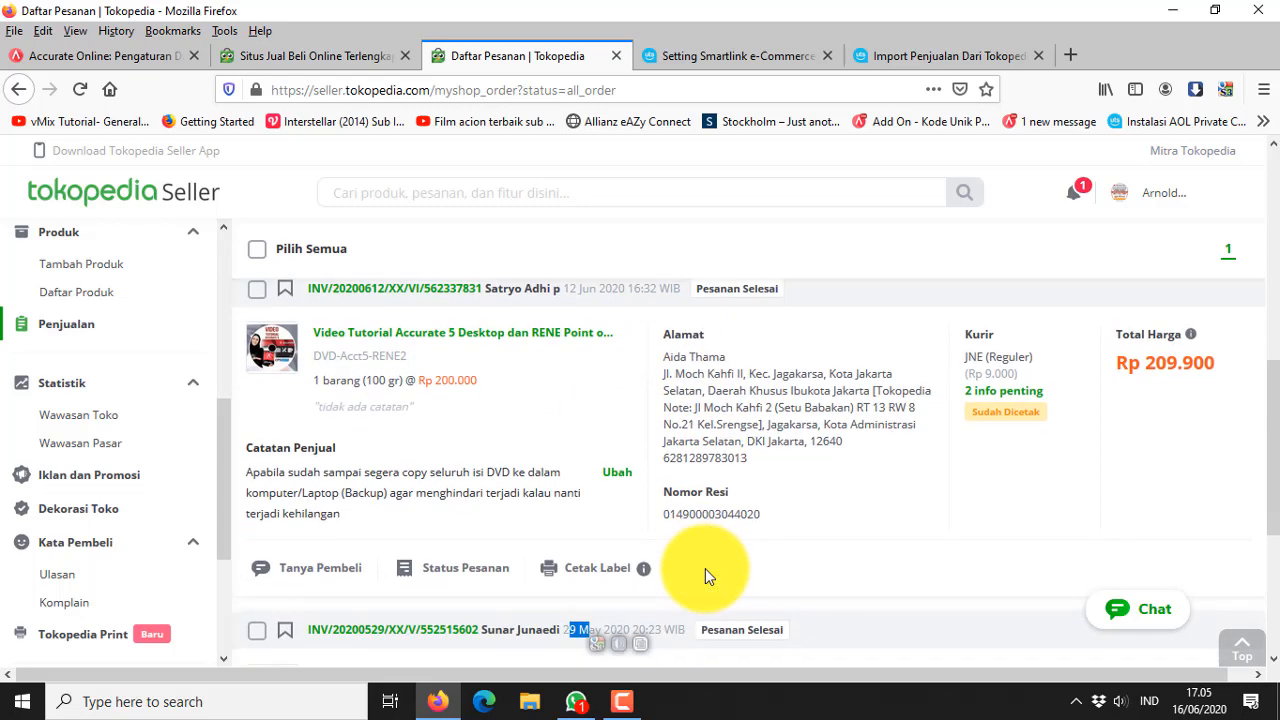
pyautogui.scroll(-3, 710, 547)
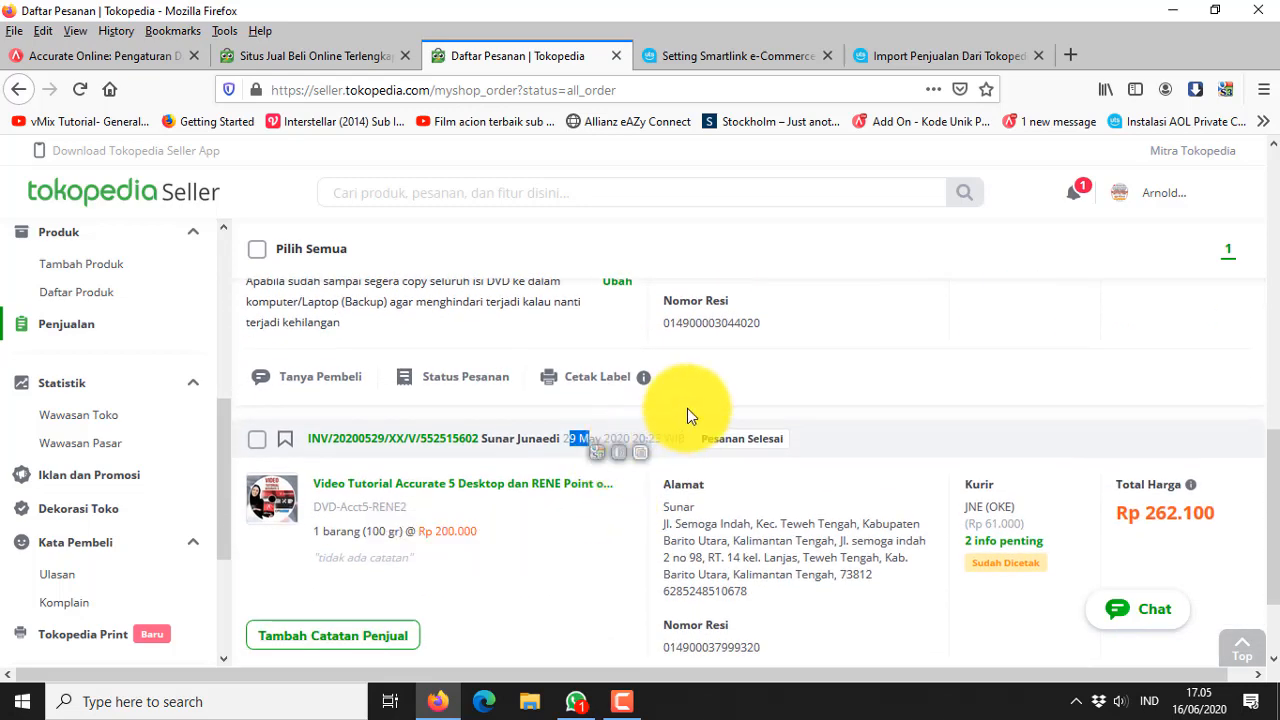
pyautogui.scroll(4, 690, 406)
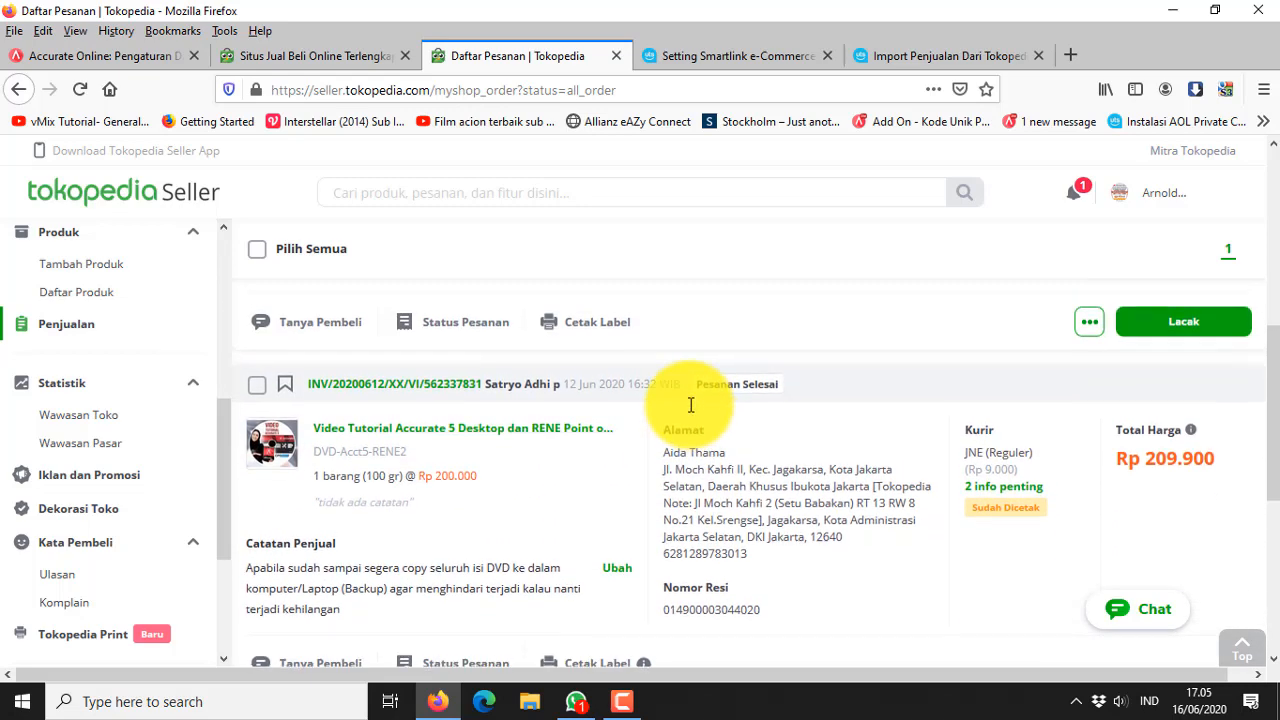
# - Check the first two orders' dates, then go back to Accurate Online
pyautogui.click(578, 383)
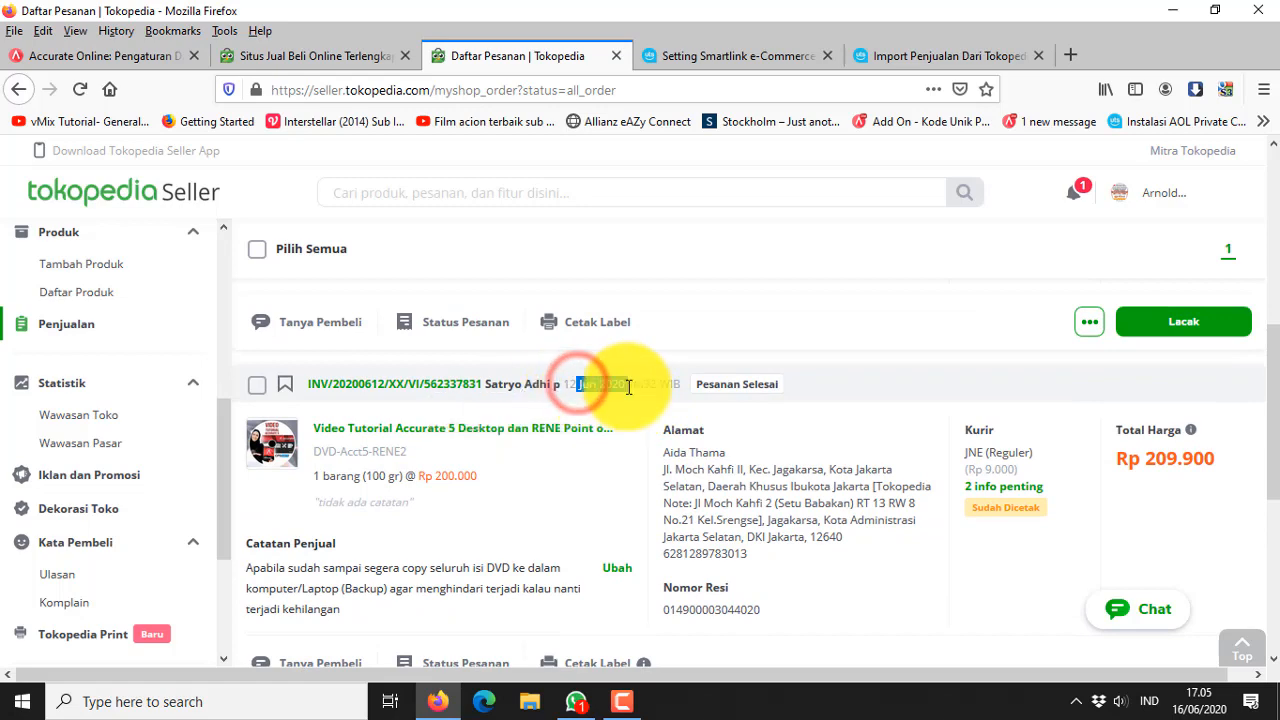
pyautogui.scroll(5, 630, 390)
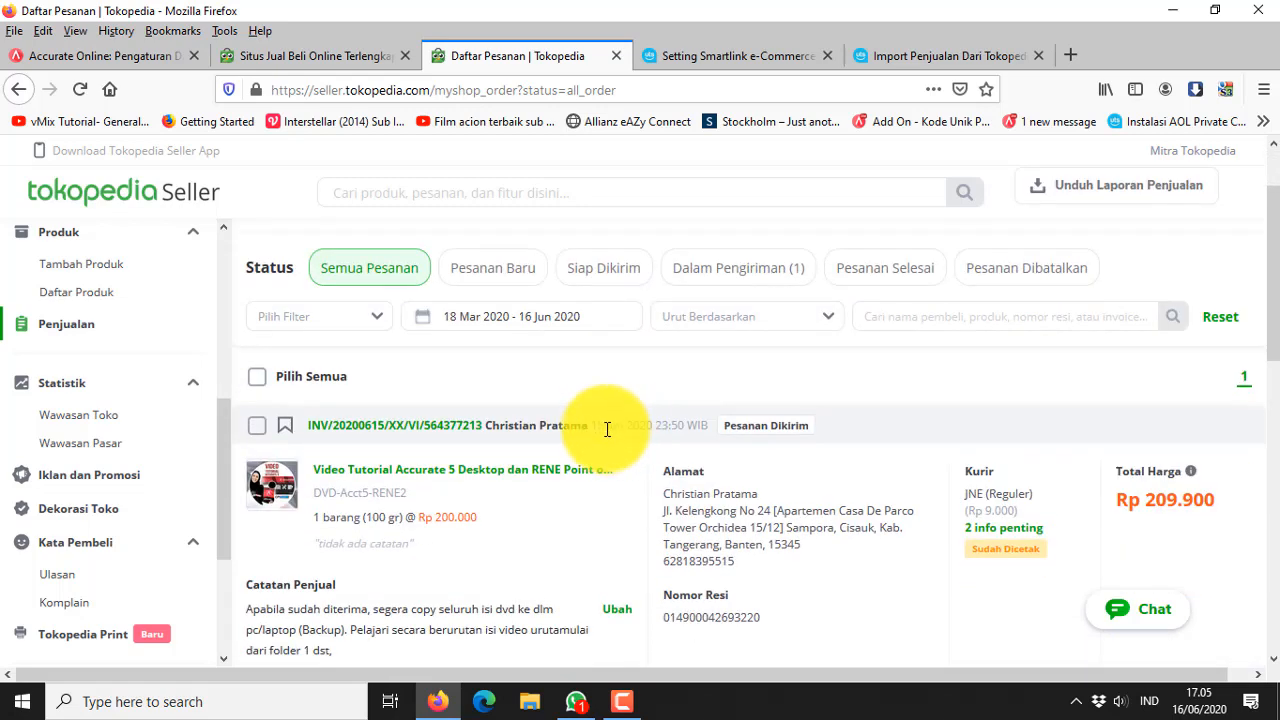
pyautogui.moveTo(606, 426); pyautogui.dragTo(664, 425)
pyautogui.moveTo(796, 426); pyautogui.dragTo(745, 422)
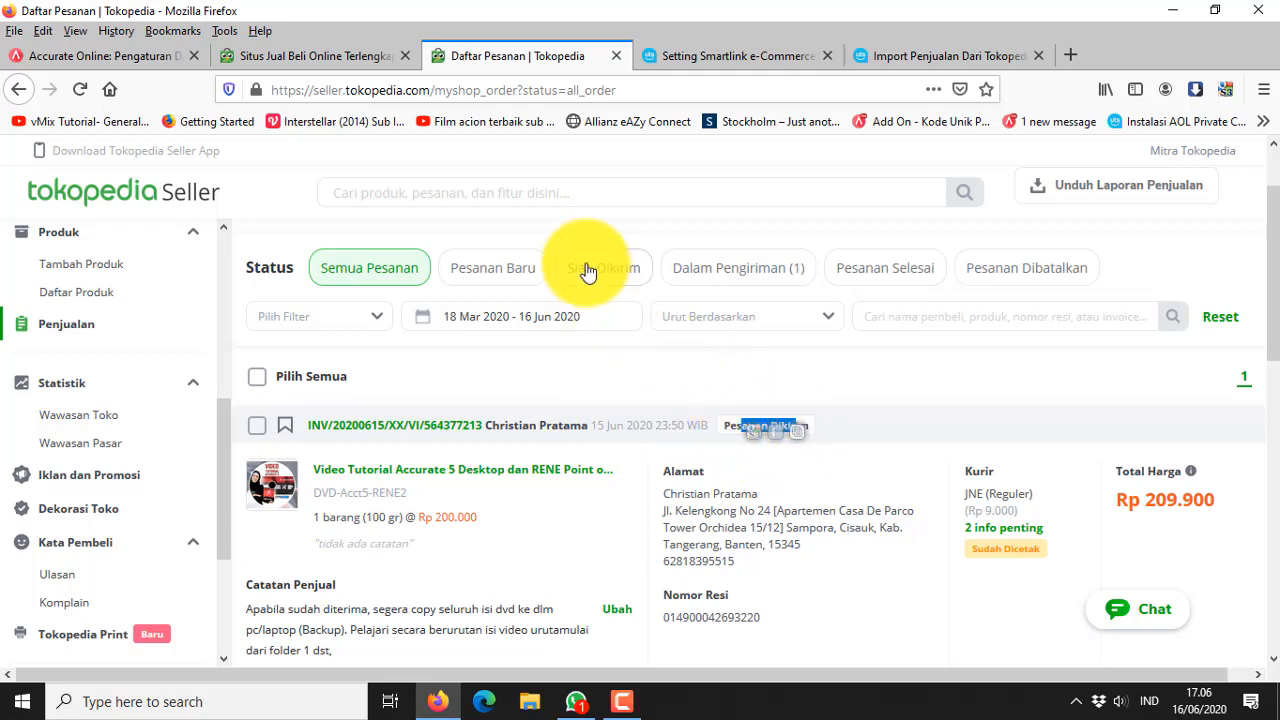
pyautogui.click(944, 392)
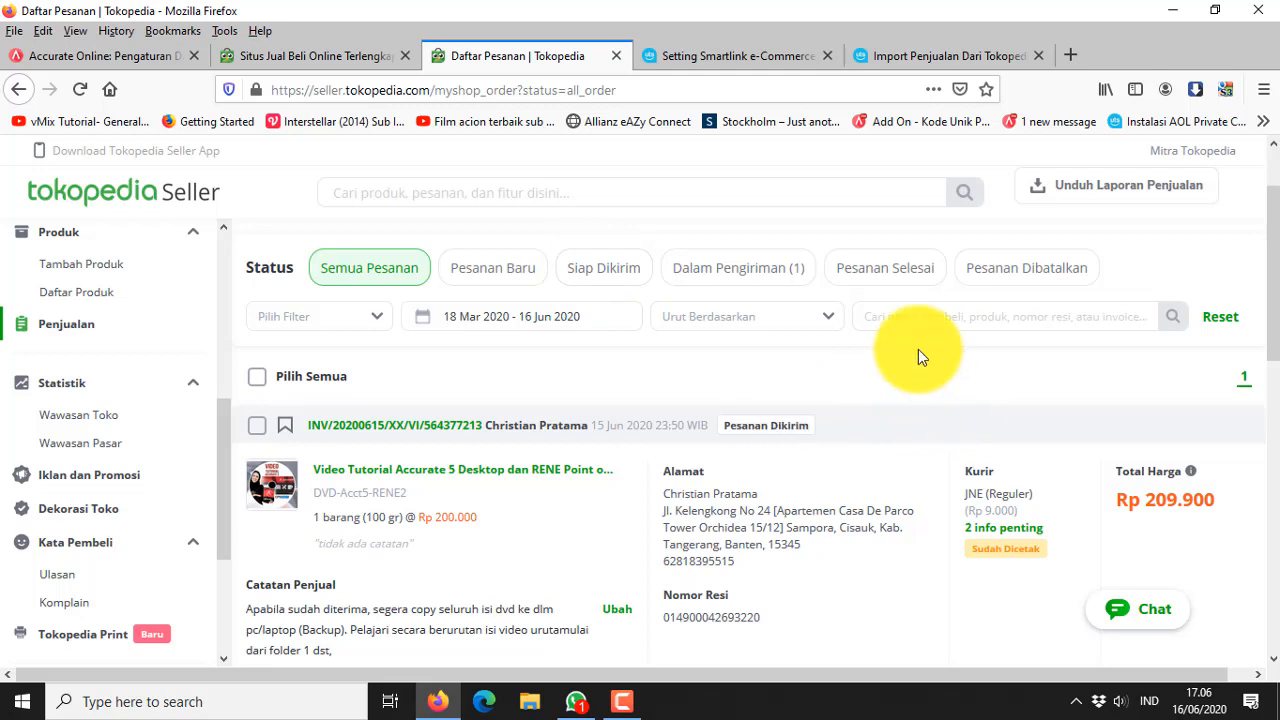
pyautogui.click(114, 58)
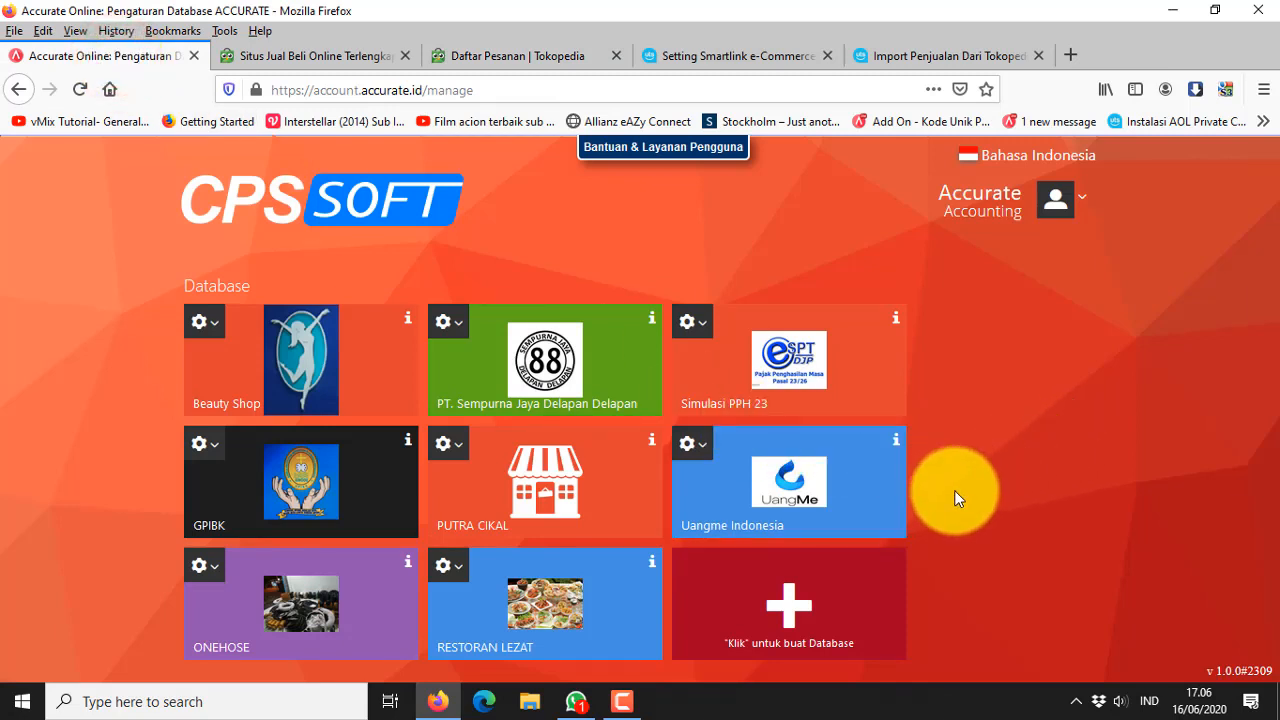
# - Open the RESTORAN LEZAT database, then return to the Tokopedia order list
pyautogui.click(528, 613)
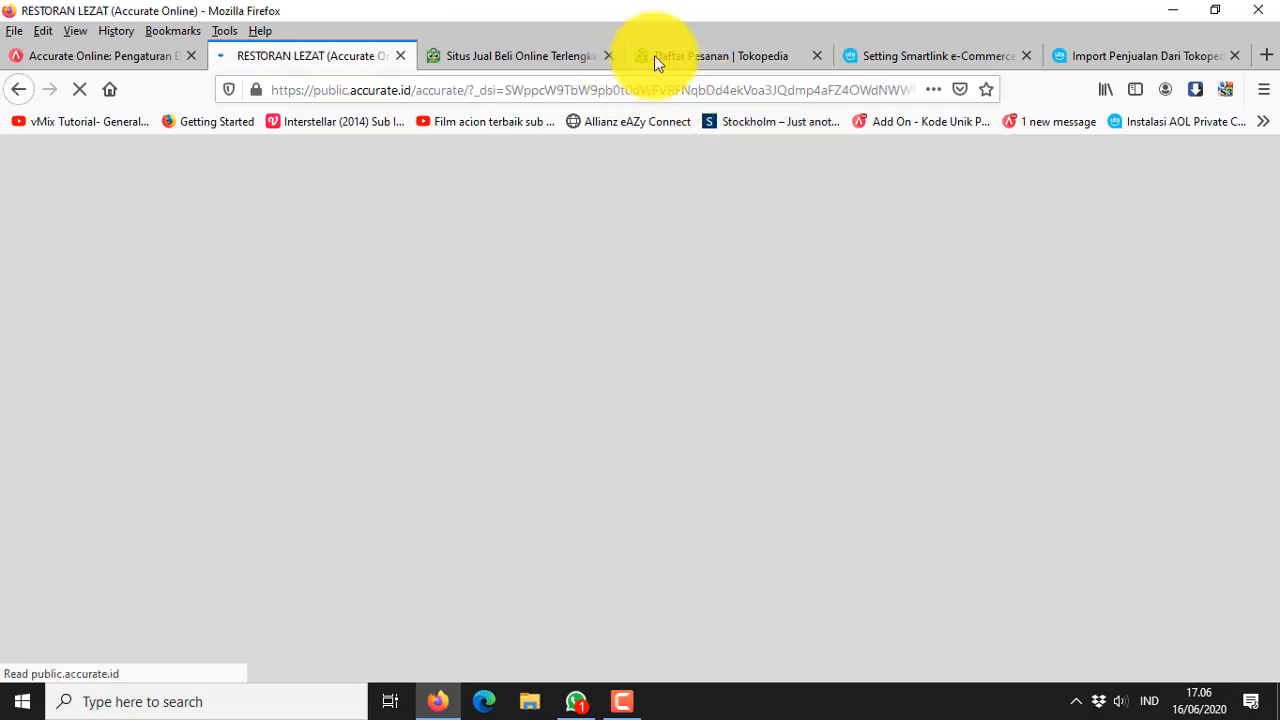
pyautogui.click(675, 56)
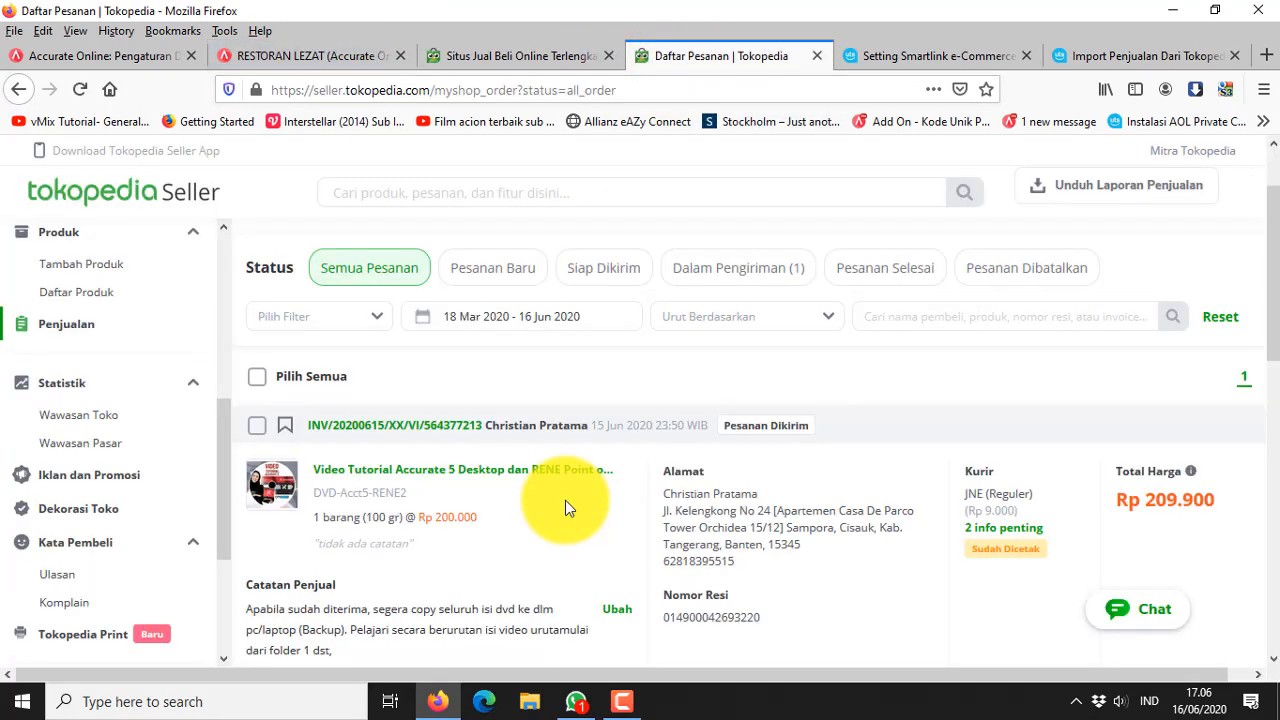
# - Open the Daftar Produk product list in a new browser tab
pyautogui.scroll(-1, 565, 500)
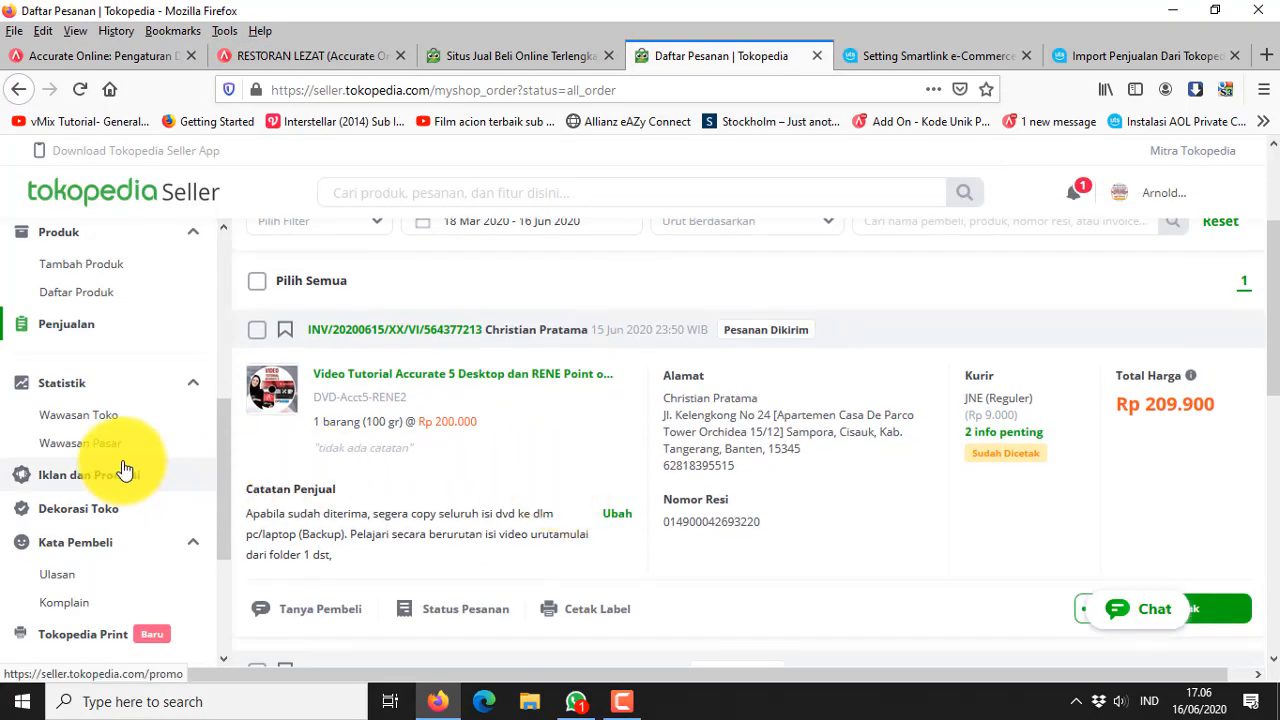
pyautogui.scroll(2, 124, 470)
pyautogui.rightClick(72, 403)
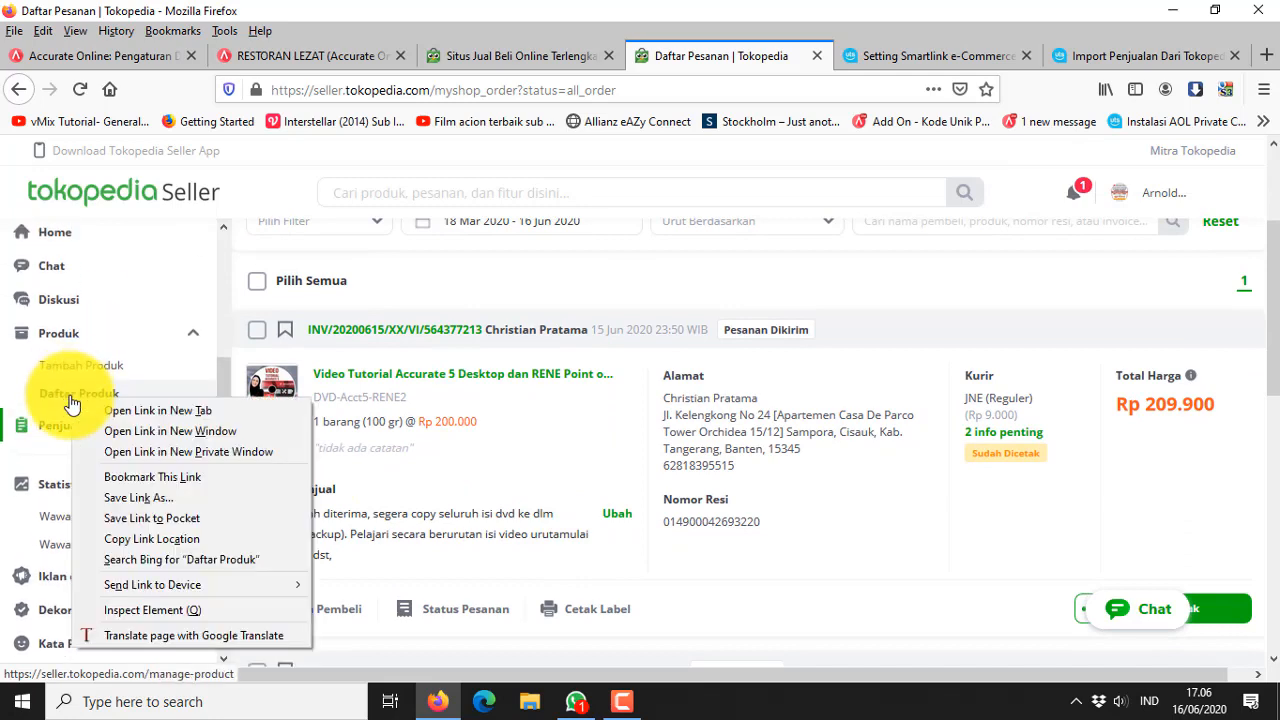
pyautogui.click(100, 410)
pyautogui.click(772, 52)
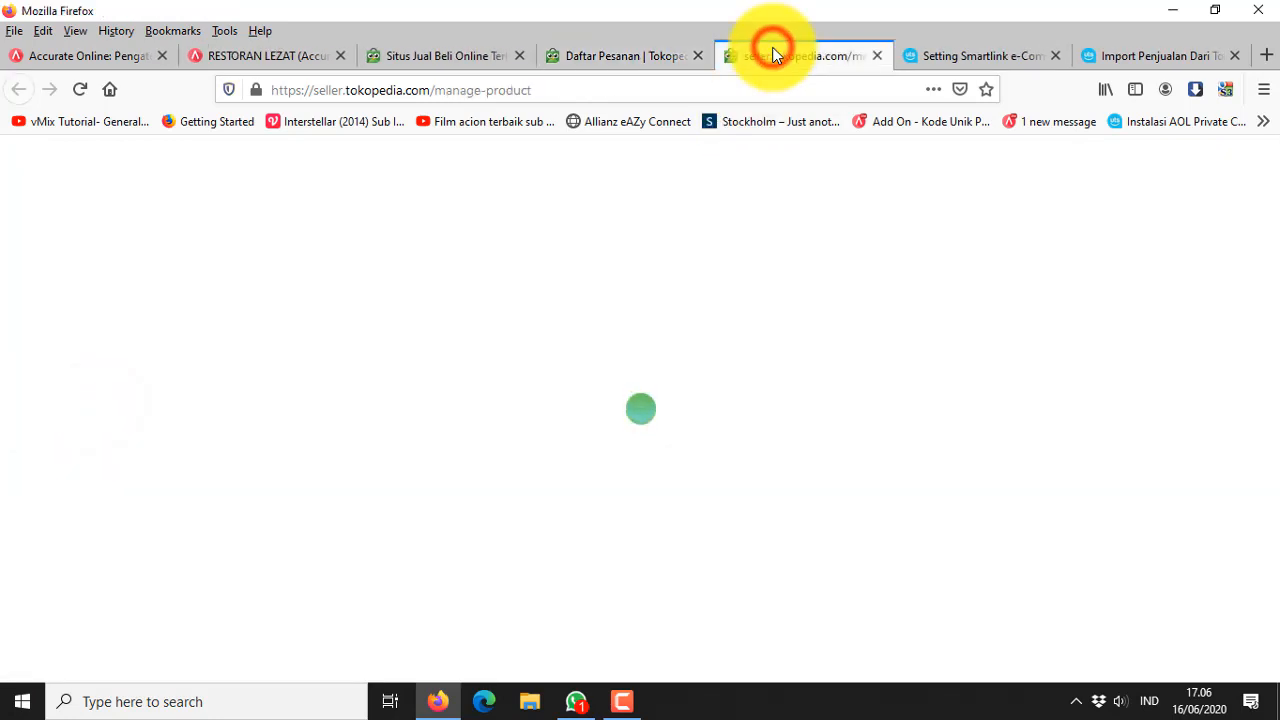
pyautogui.click(612, 55)
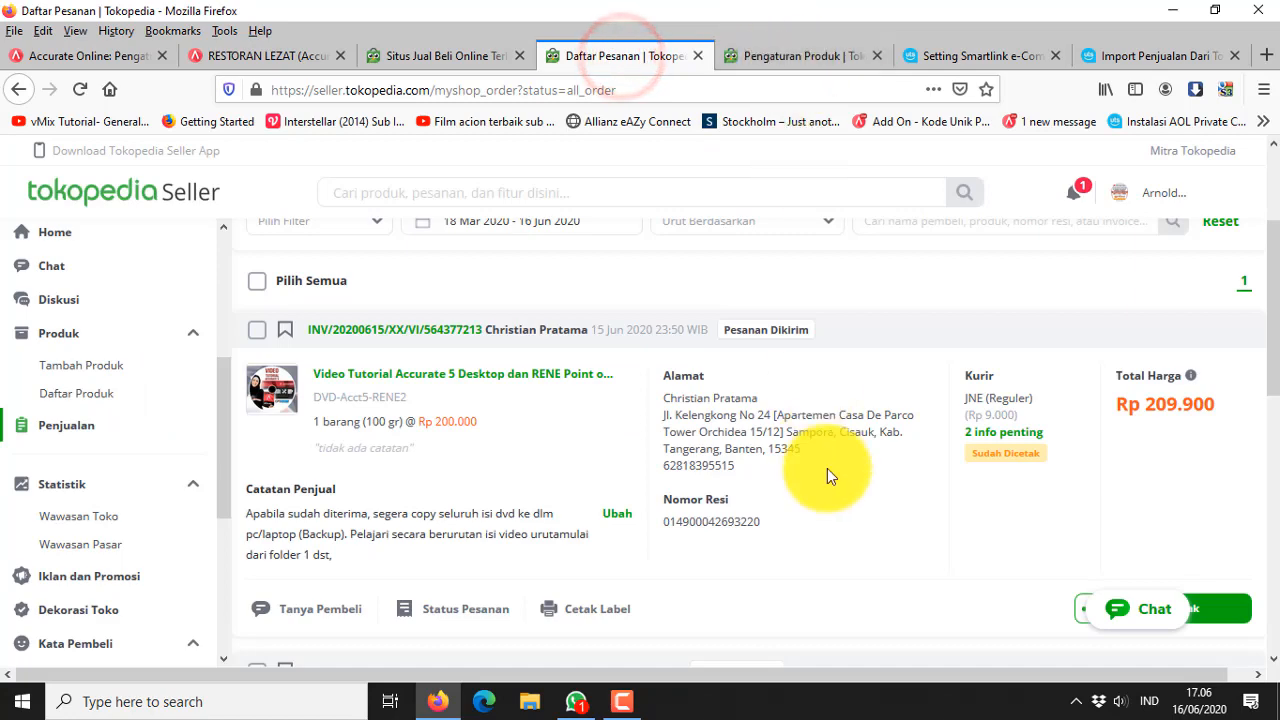
# - Copy the Accurate 5 product's SKU DVD-Acct5-RENE2 from the product list
pyautogui.scroll(-10, 774, 503)
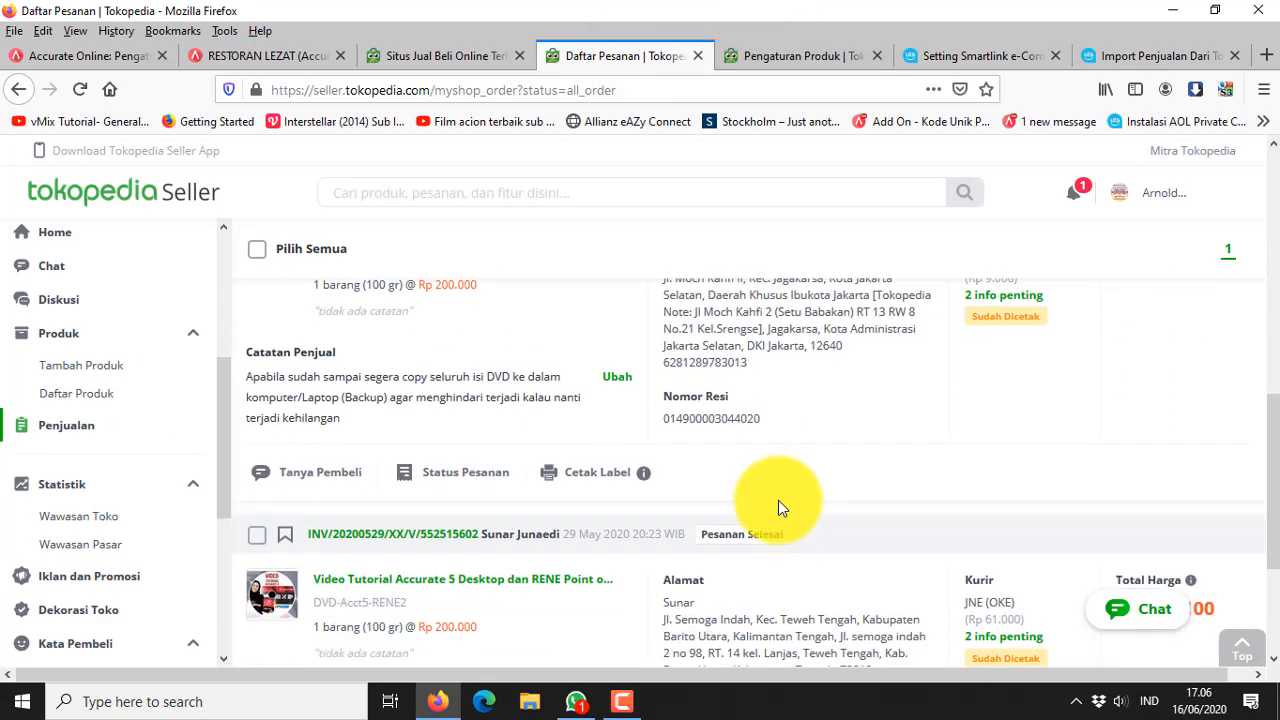
pyautogui.scroll(-2, 788, 510)
pyautogui.click(788, 50)
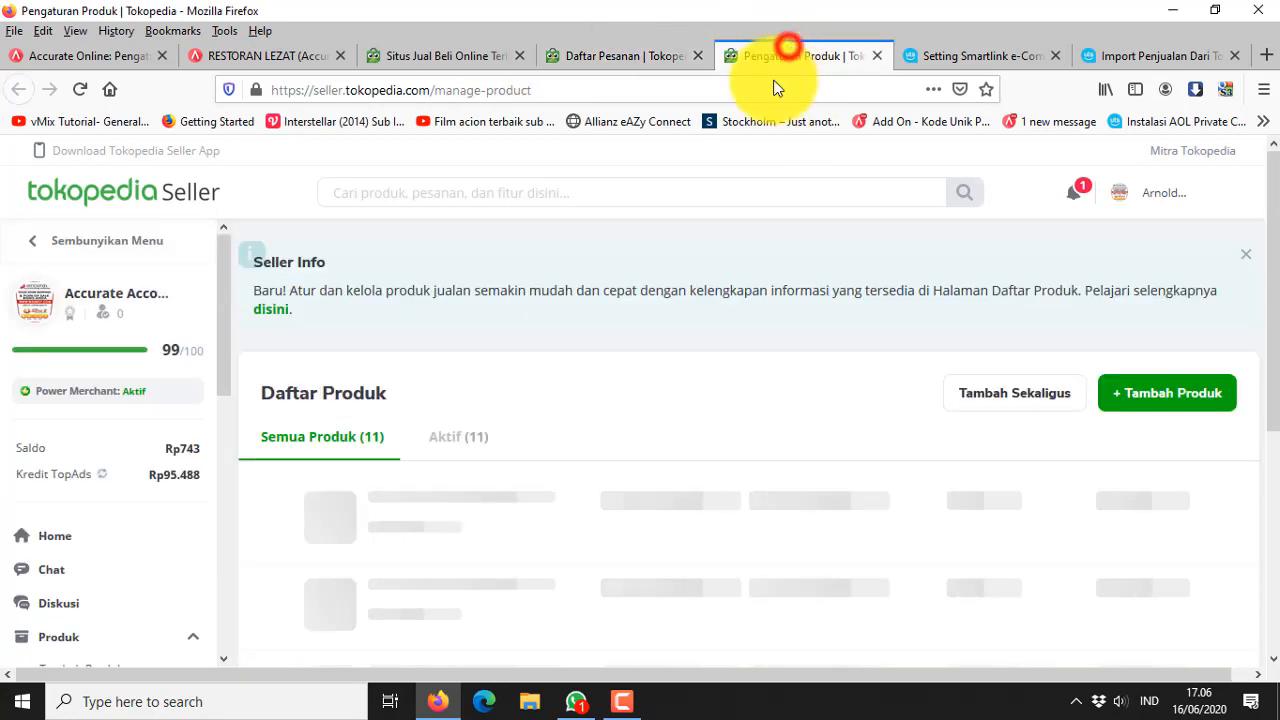
pyautogui.scroll(-3, 510, 500)
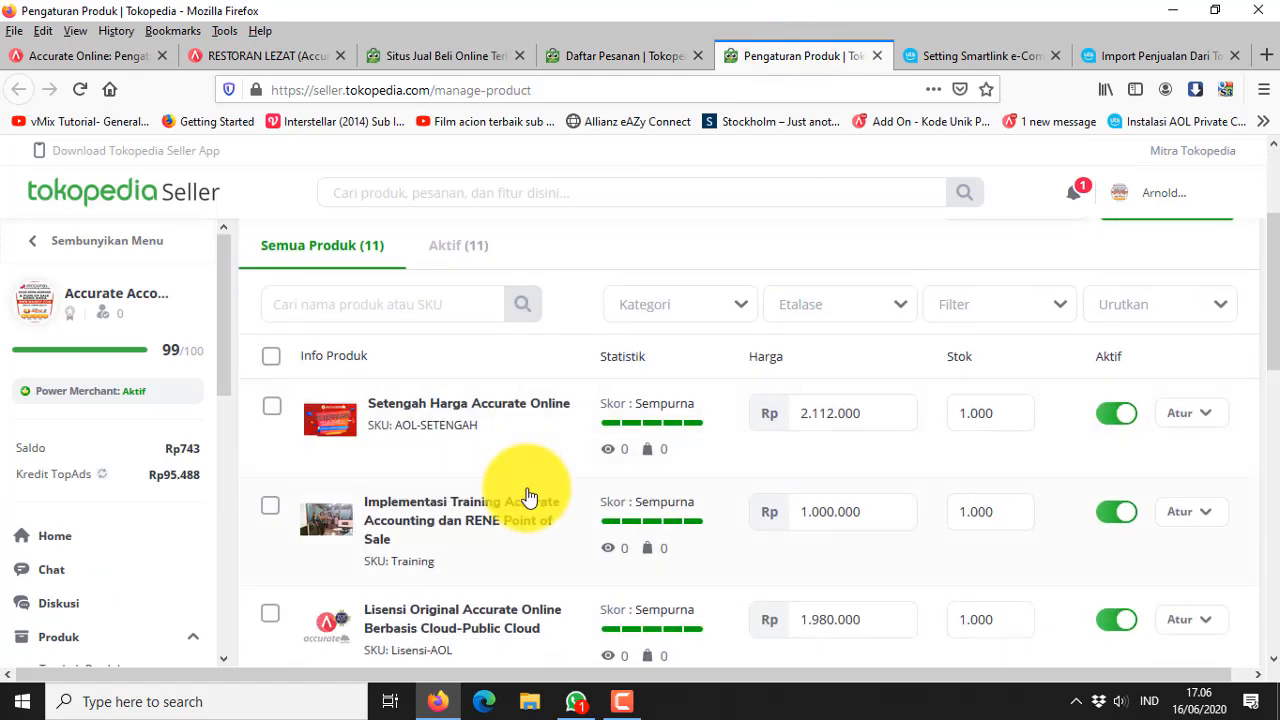
pyautogui.scroll(-3, 530, 495)
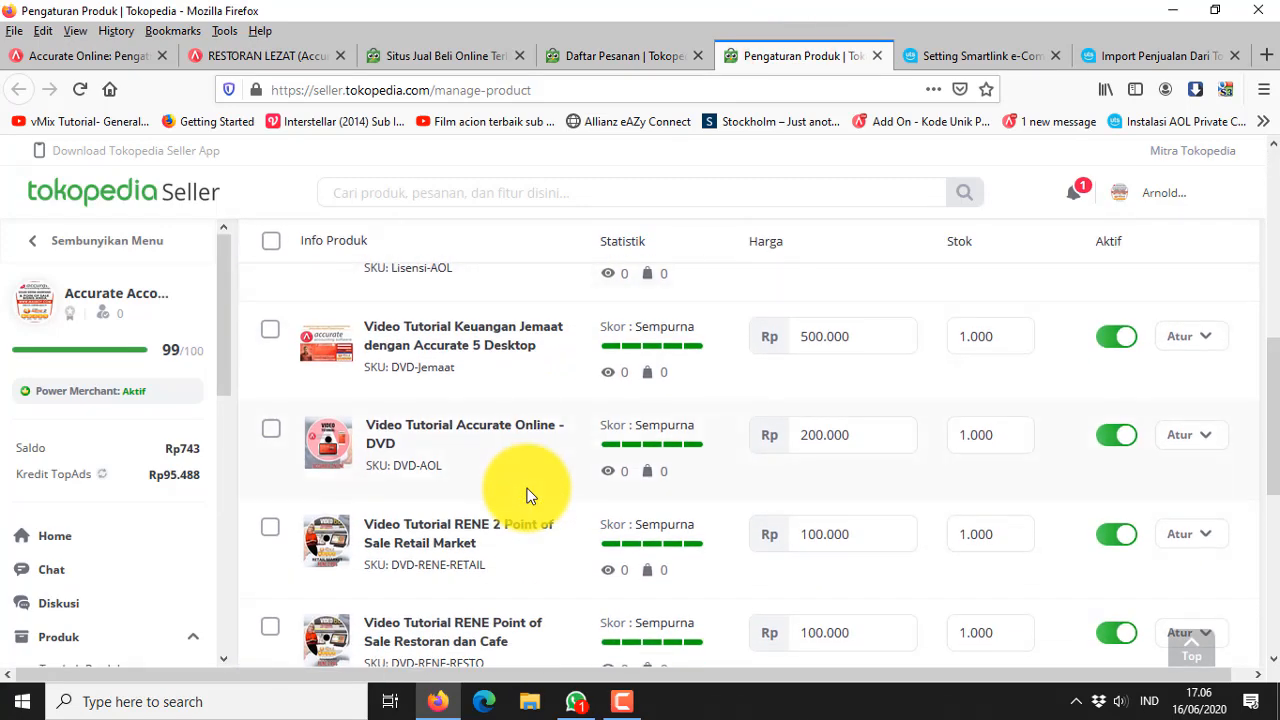
pyautogui.scroll(-5, 530, 495)
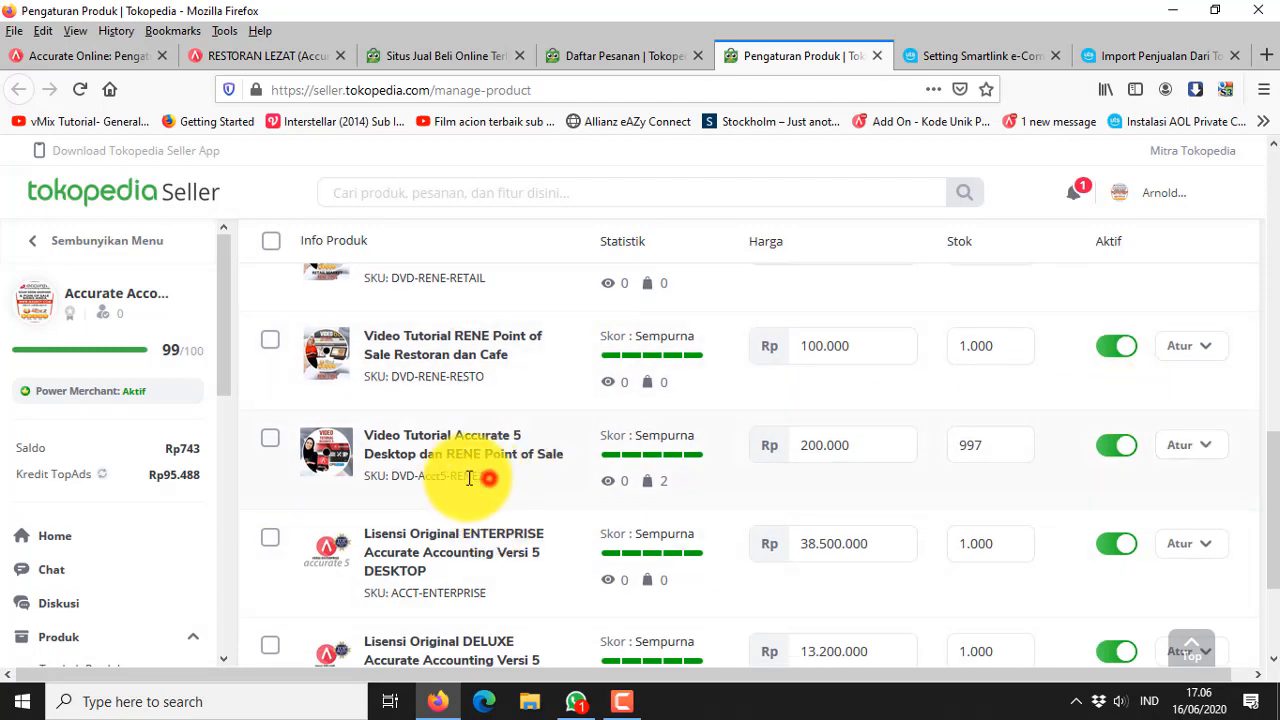
pyautogui.moveTo(469, 478); pyautogui.dragTo(395, 476)
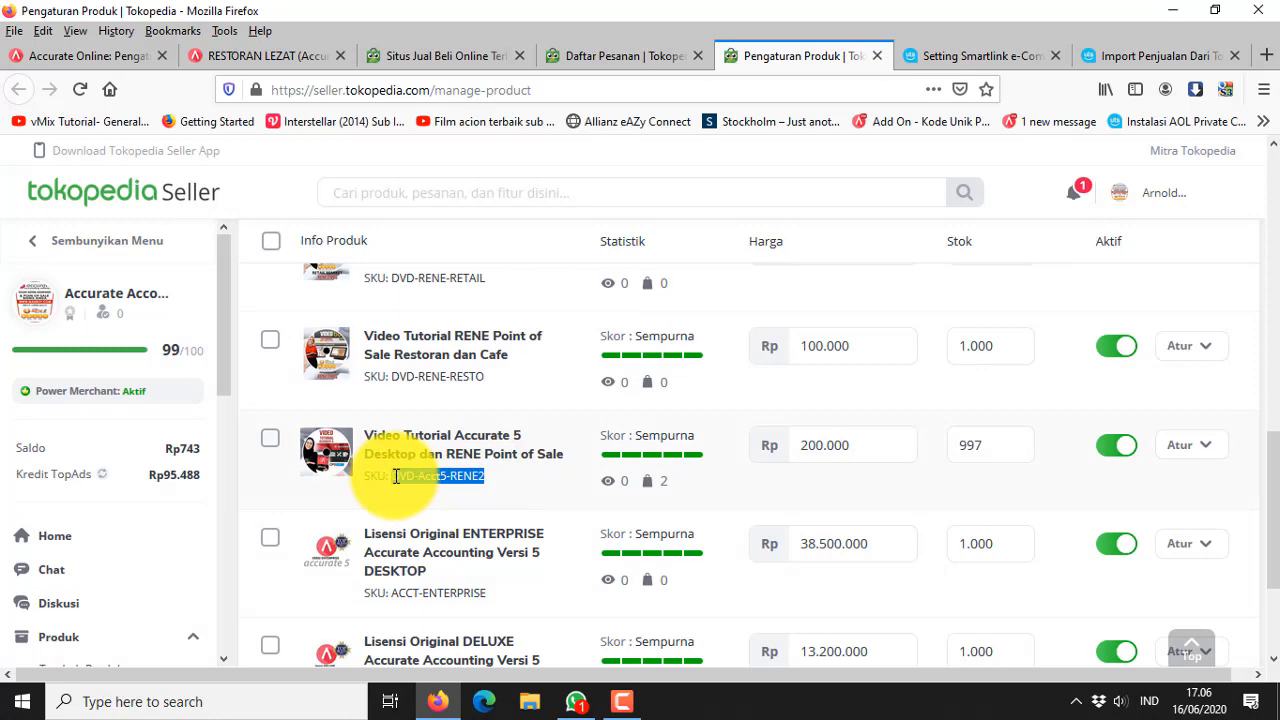
pyautogui.rightClick(396, 477)
pyautogui.click(437, 490)
pyautogui.click(235, 55)
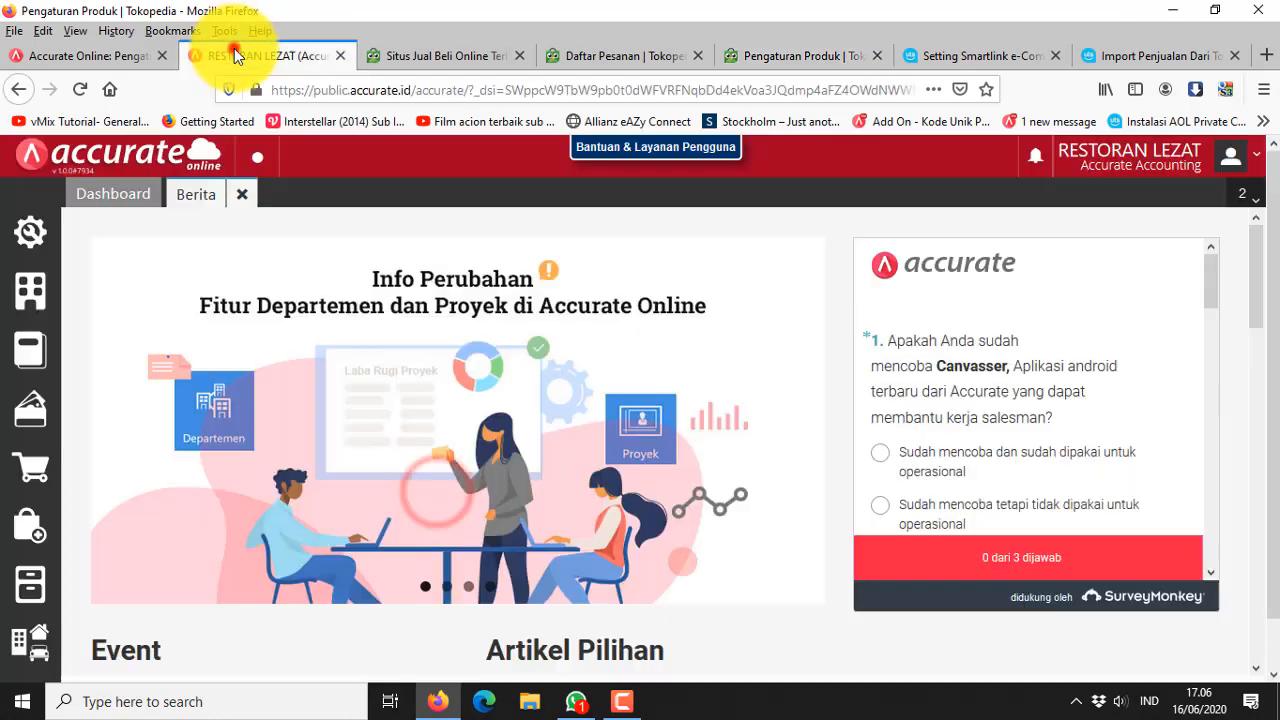
# - Create a new item in category COFFE-TEA-OTHER with manual item code DVD-Acct5-RENE2
pyautogui.moveTo(25, 575)
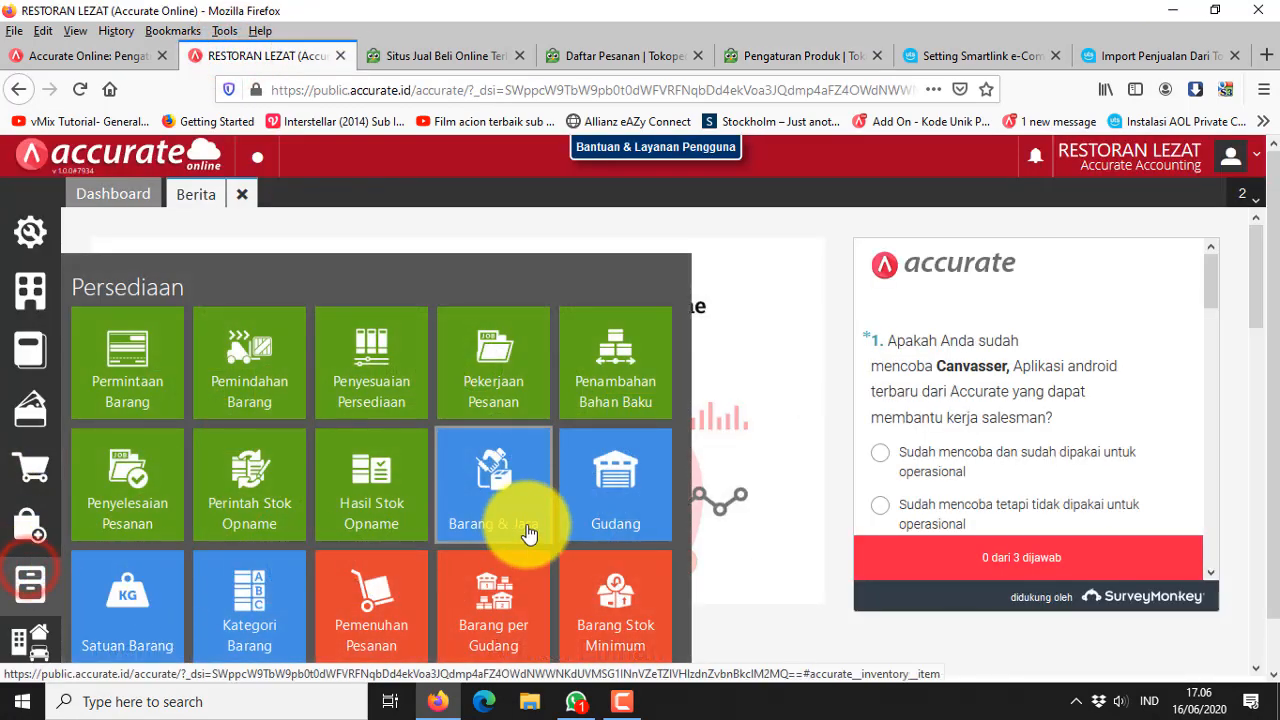
pyautogui.click(493, 508)
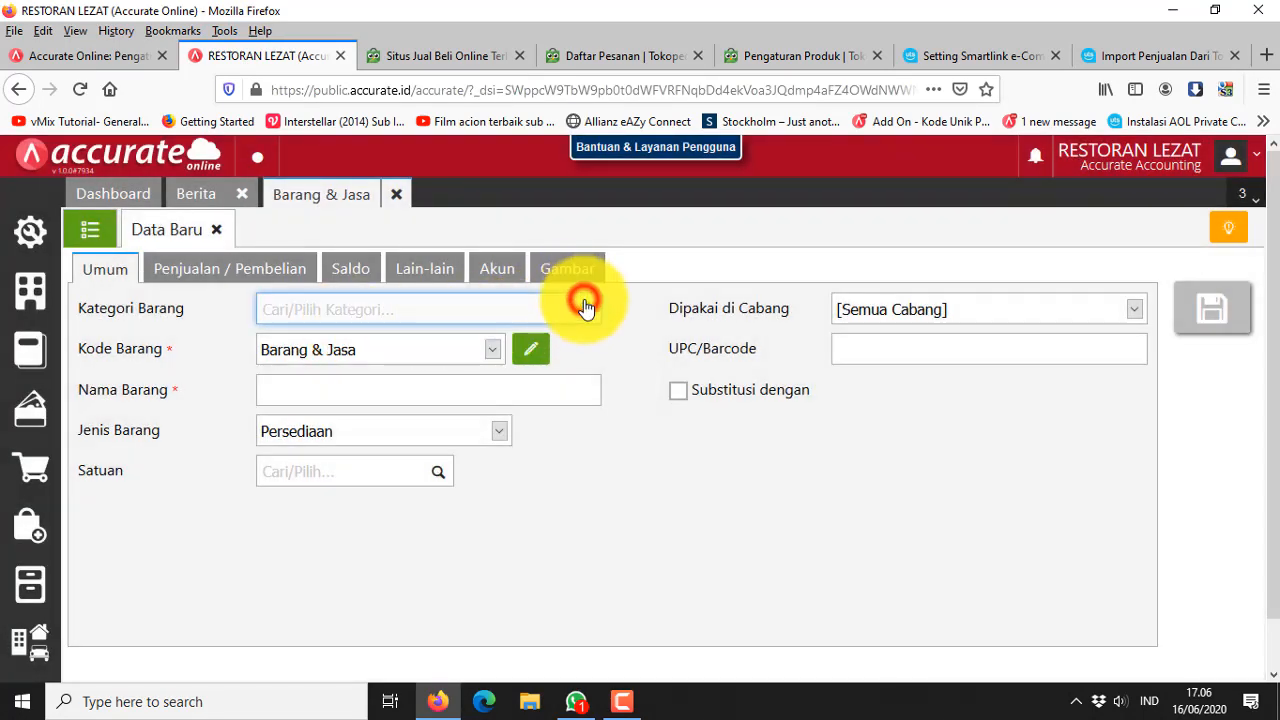
pyautogui.click(585, 307)
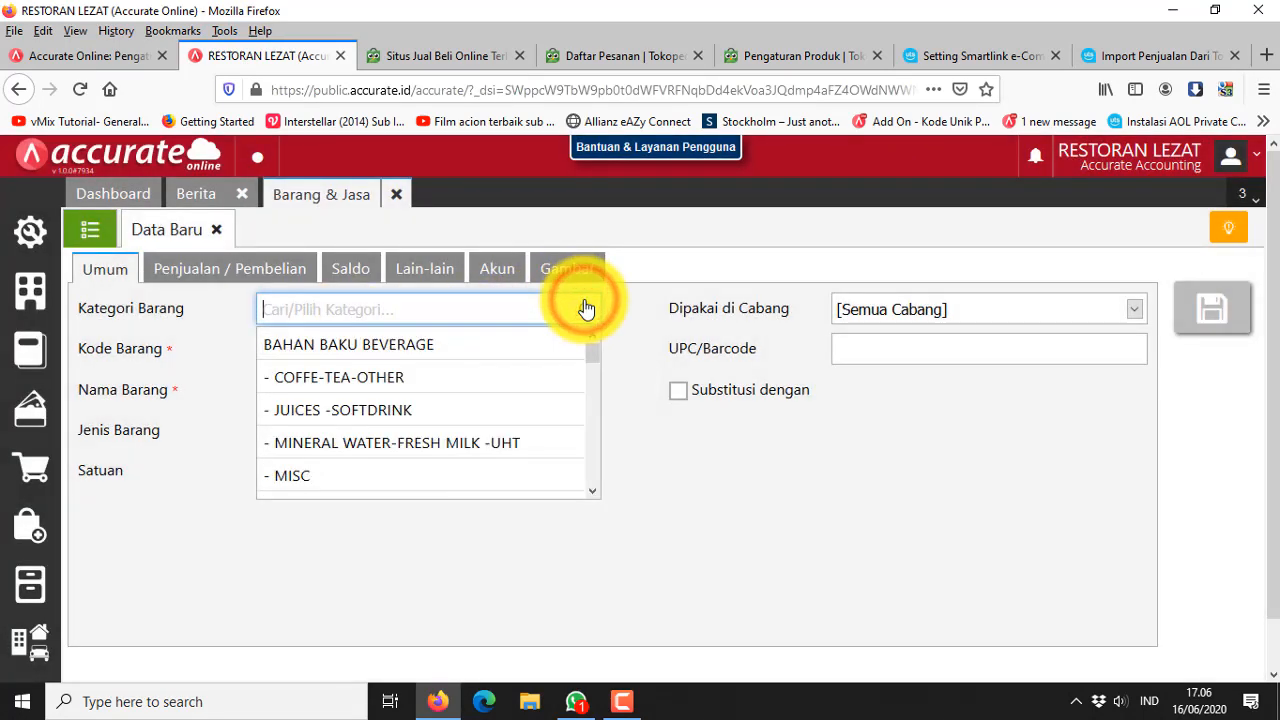
pyautogui.scroll(-2, 496, 376)
pyautogui.scroll(-3, 496, 377)
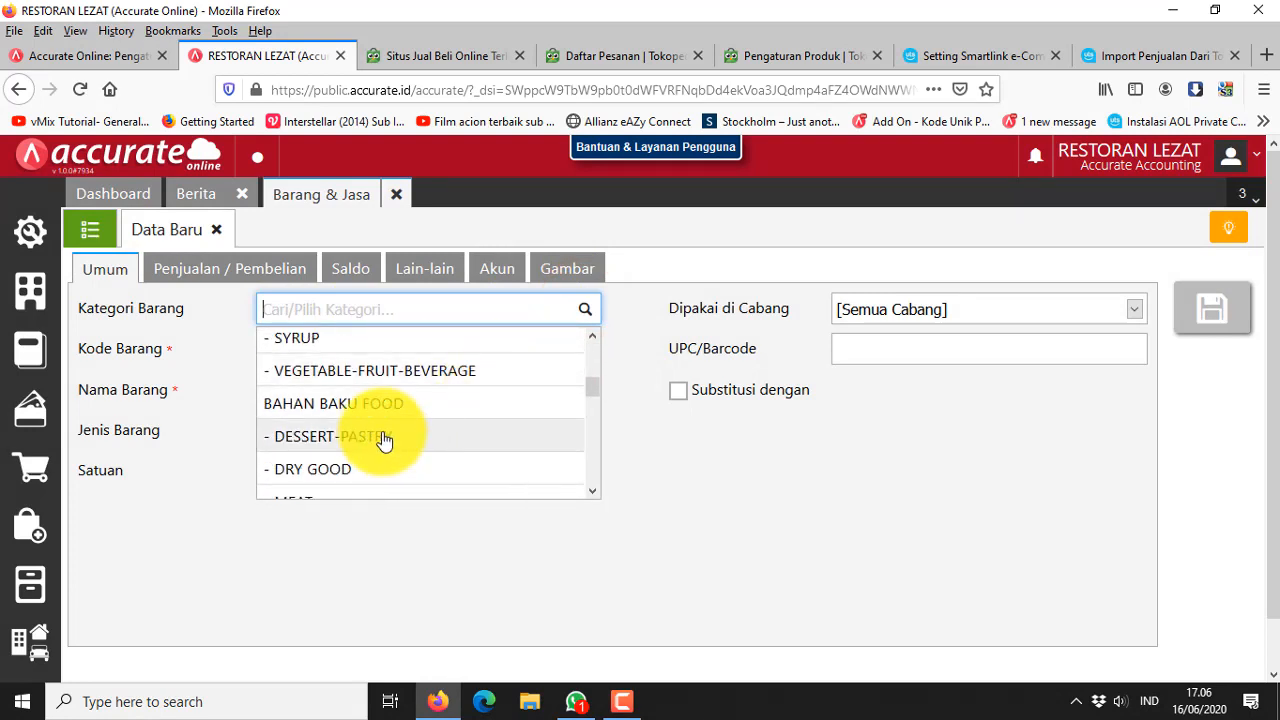
pyautogui.scroll(3, 384, 440)
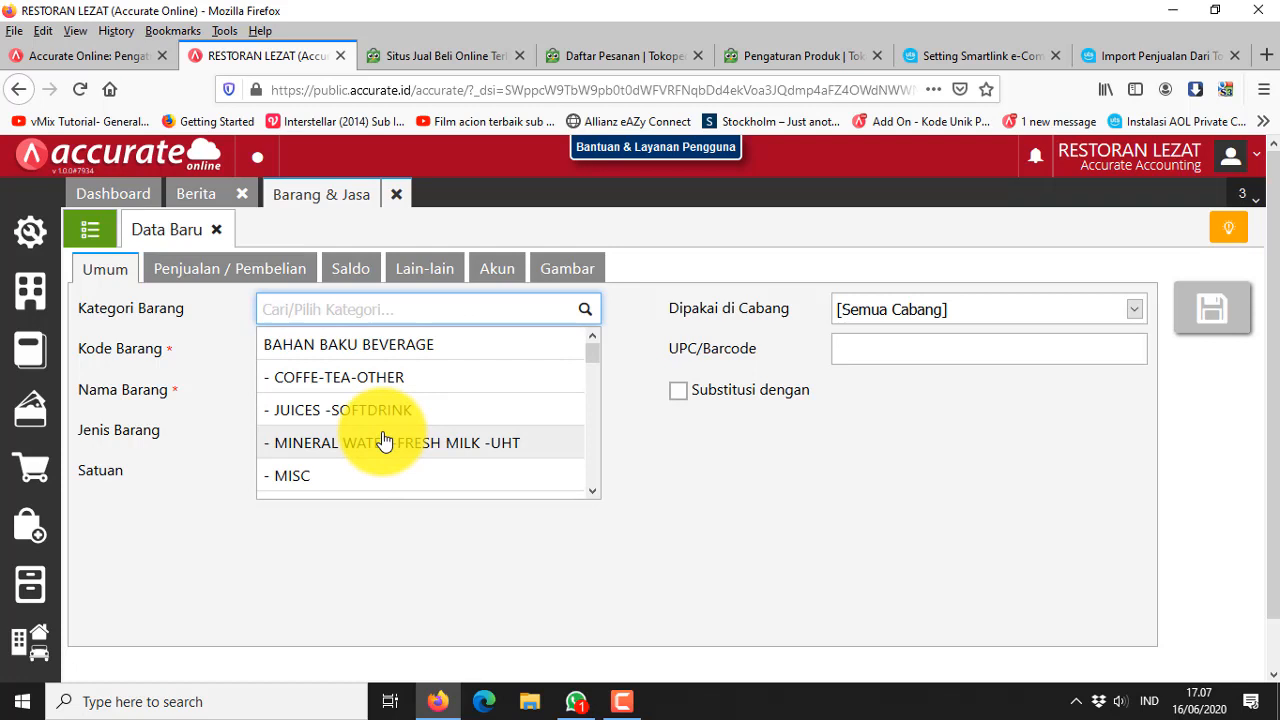
pyautogui.click(378, 383)
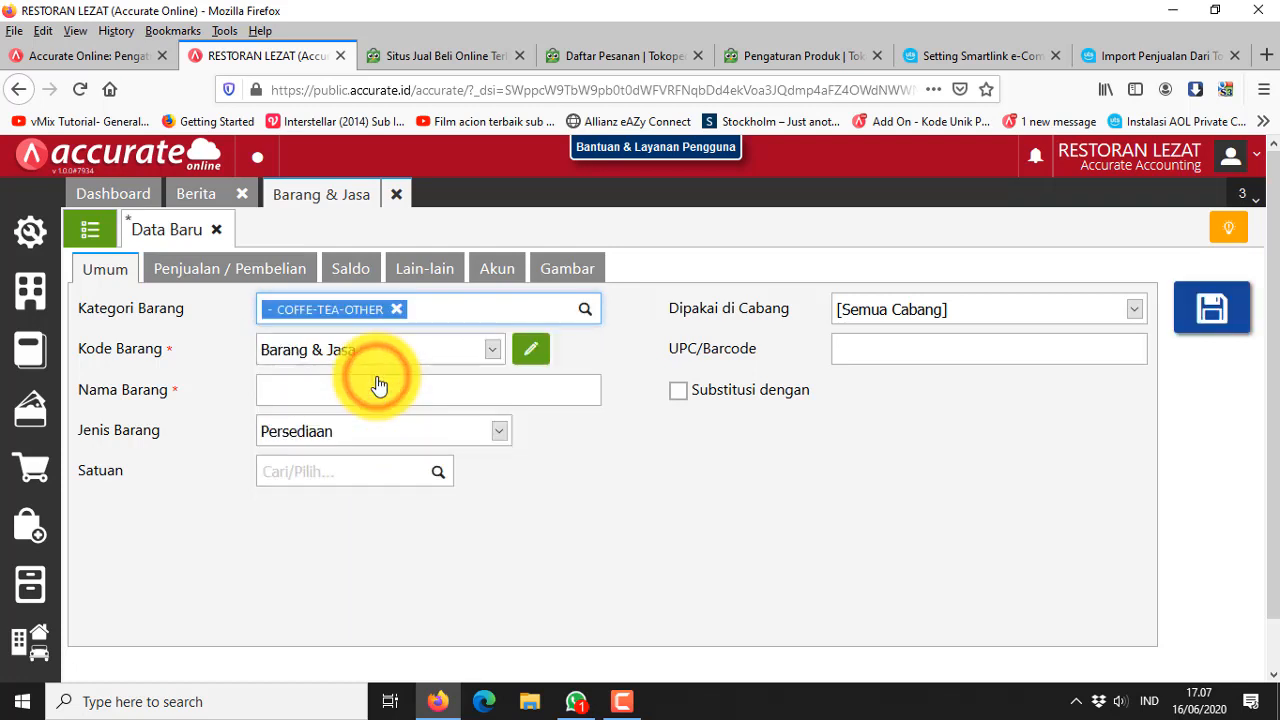
pyautogui.click(537, 354)
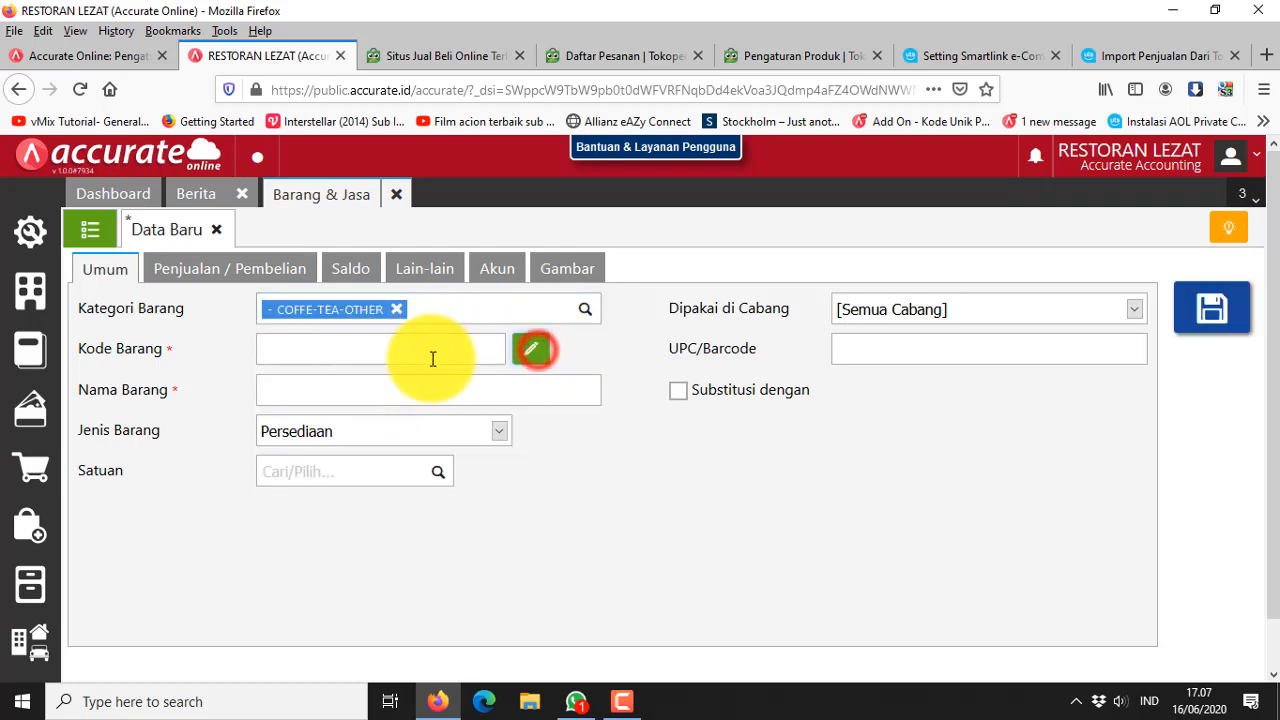
pyautogui.click(370, 357)
pyautogui.hotkey('ctrl', 'v')
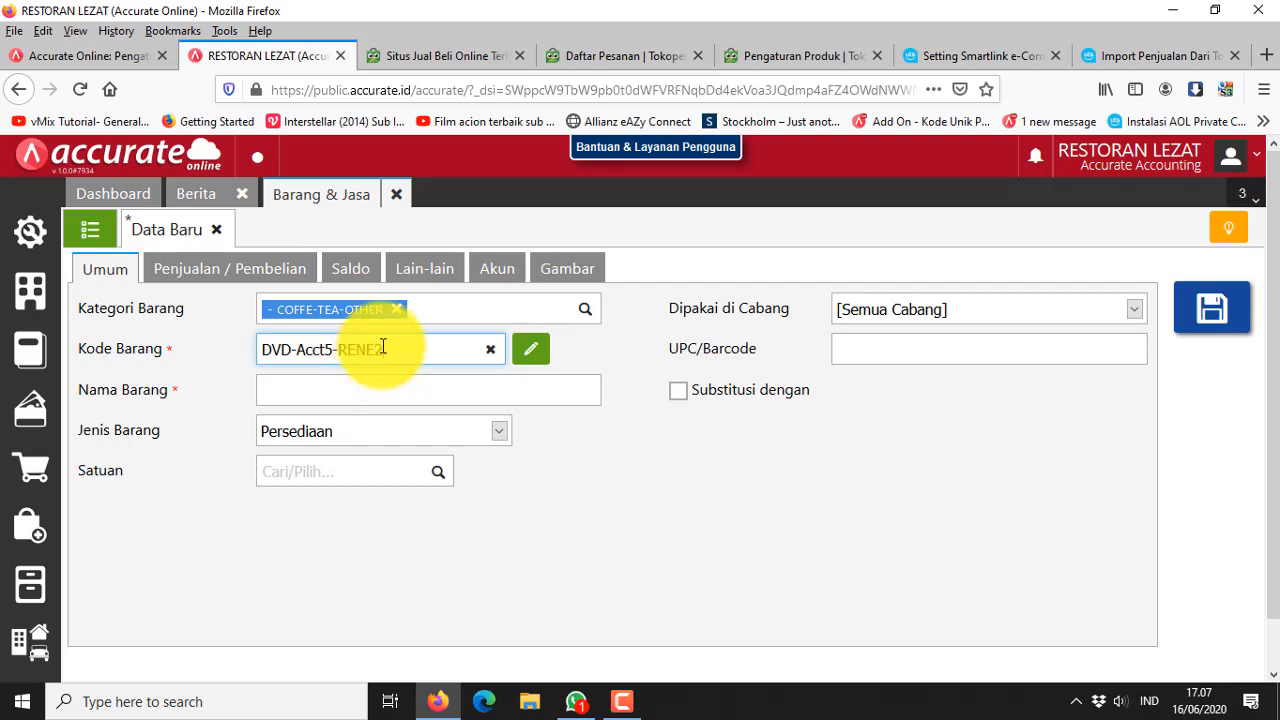
# - Enter the Tokopedia product title 'Video Tutorial Accurate 5 dan RENE Point of Sale' as the item name
pyautogui.click(780, 56)
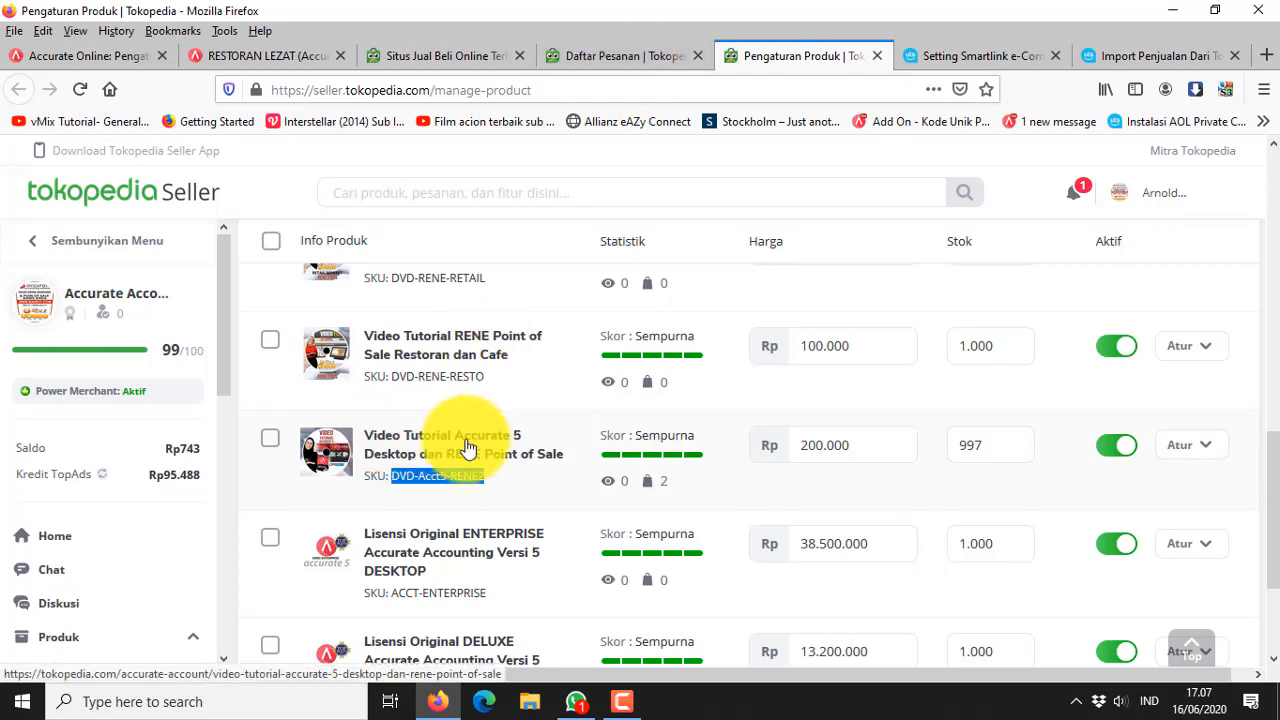
pyautogui.moveTo(565, 454); pyautogui.dragTo(532, 478)
pyautogui.click(563, 466)
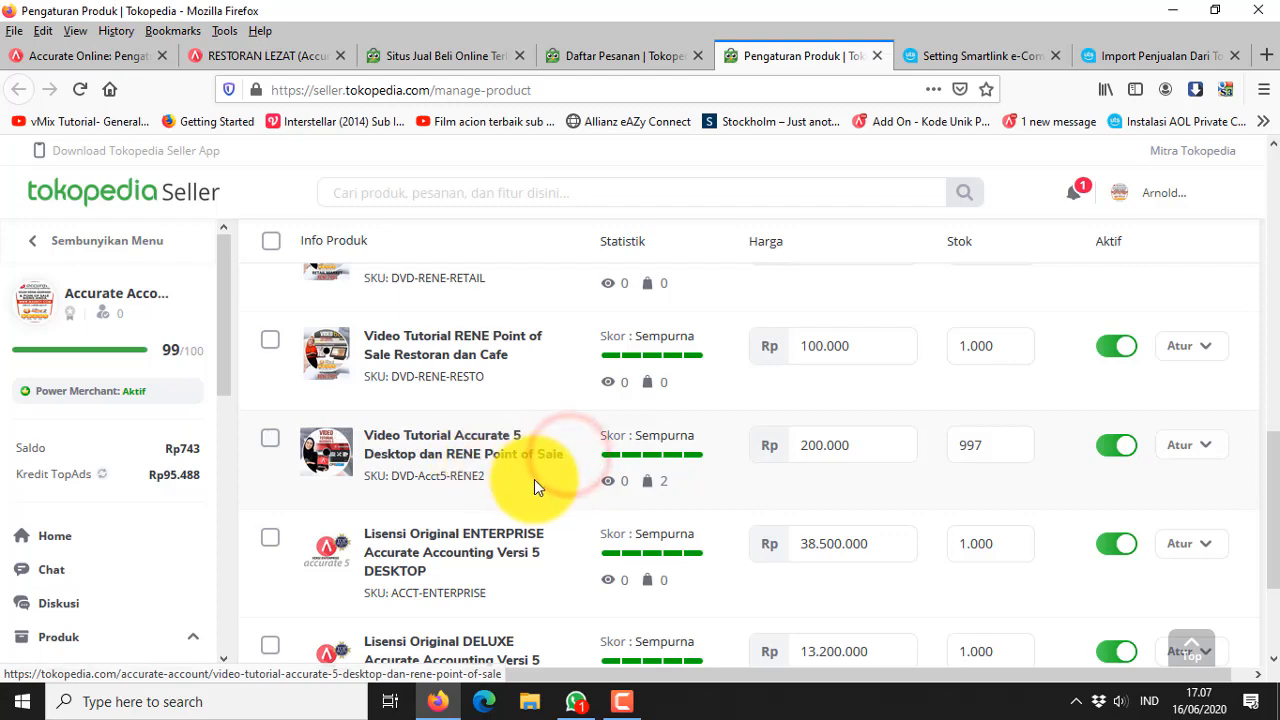
pyautogui.click(286, 54)
pyautogui.click(419, 390)
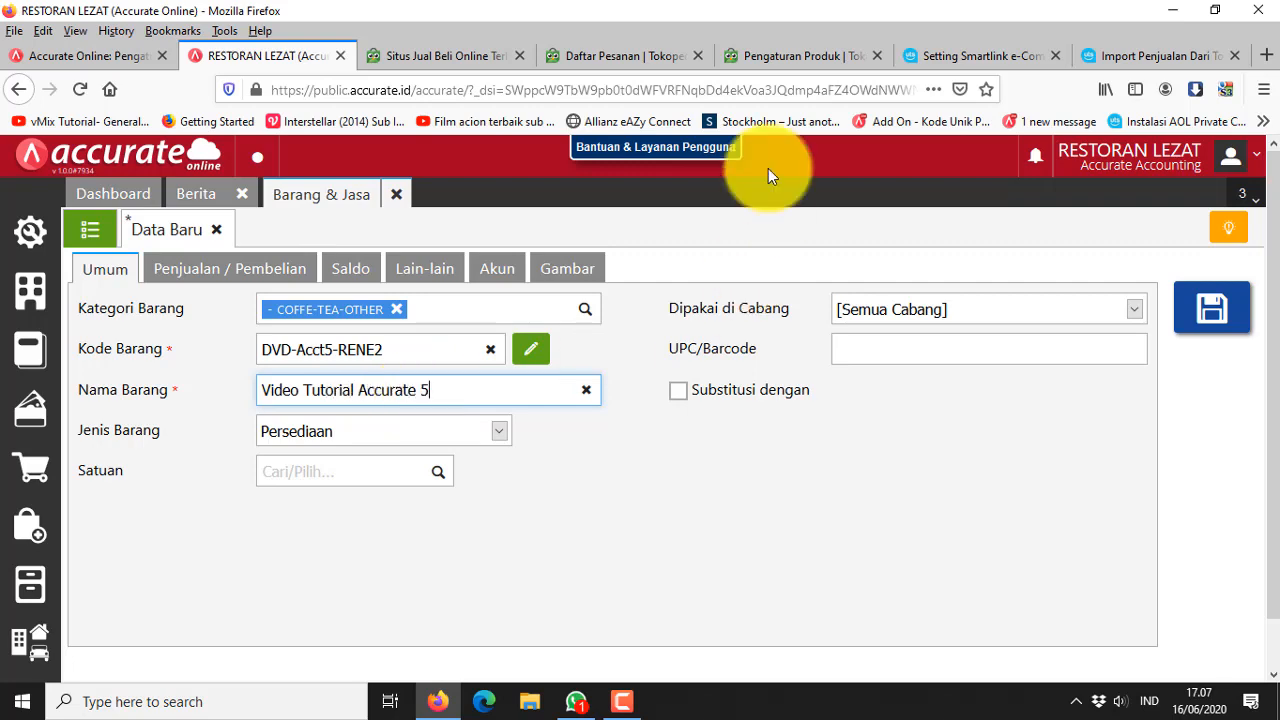
pyautogui.click(812, 57)
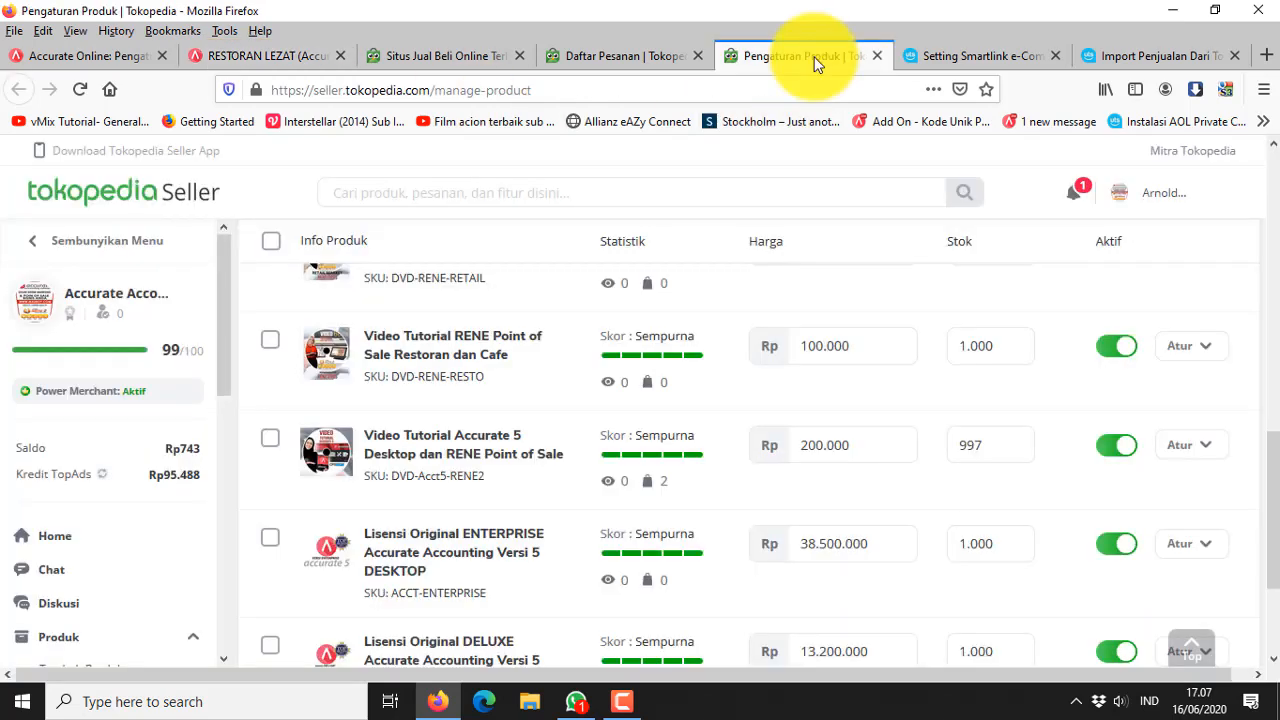
pyautogui.click(268, 56)
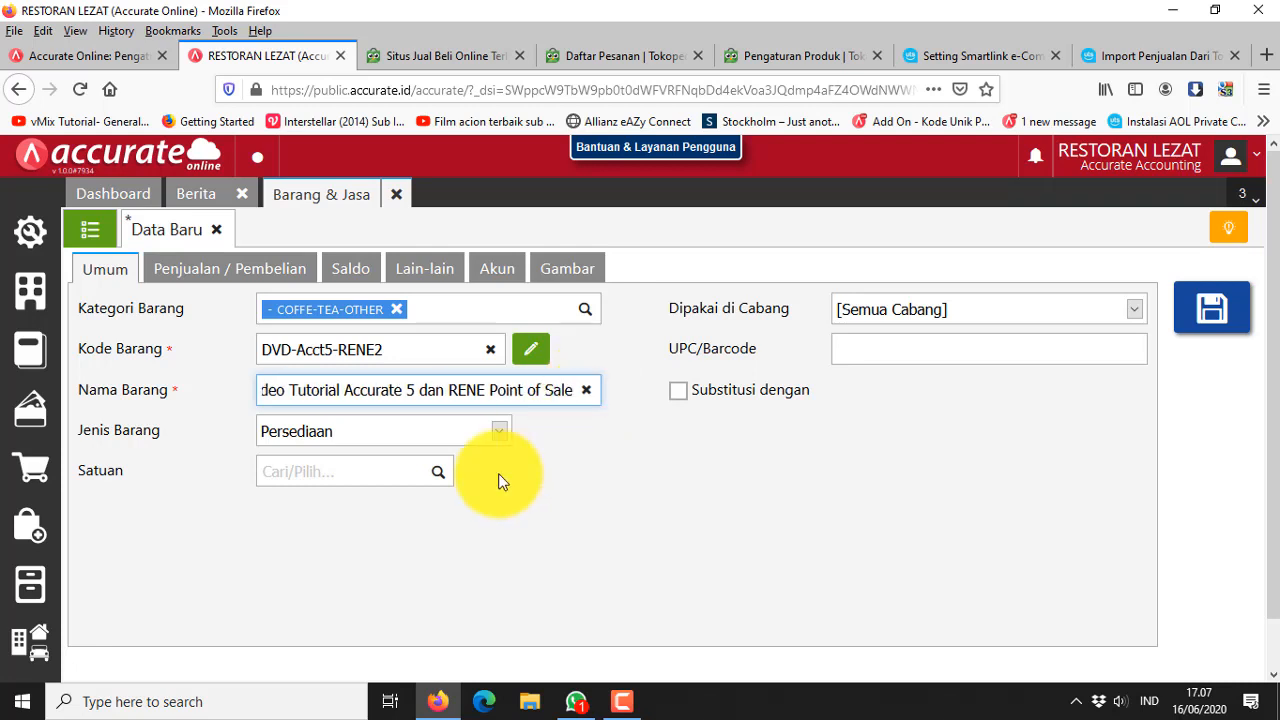
pyautogui.click(432, 474)
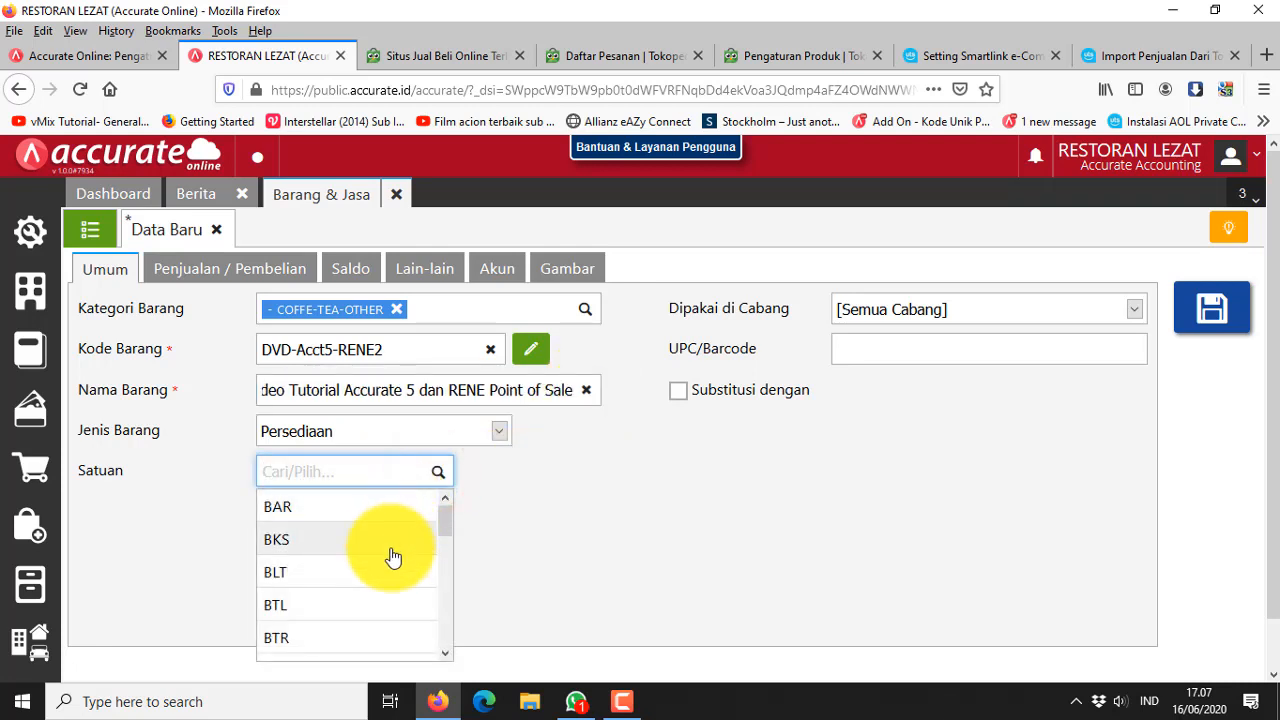
# - Set the item's unit to PCS and its PPN to Pajak Pertambahan Nilai
pyautogui.scroll(-5, 392, 558)
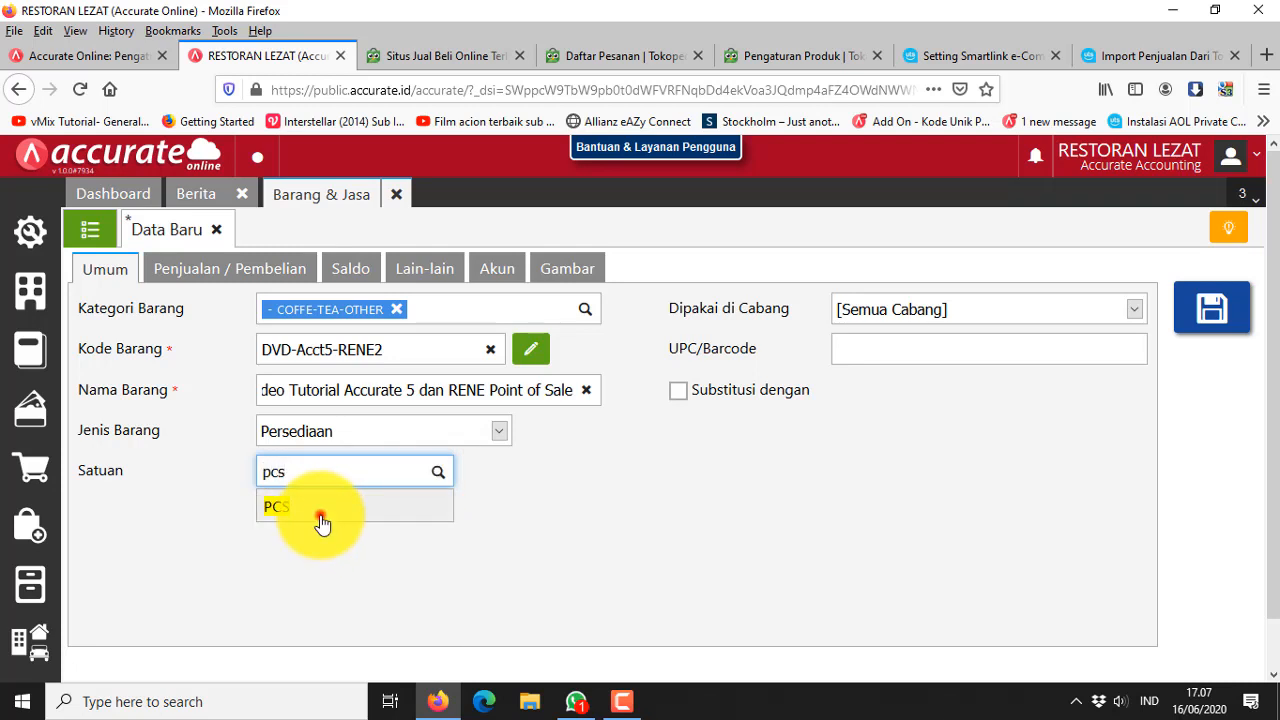
pyautogui.click(320, 518)
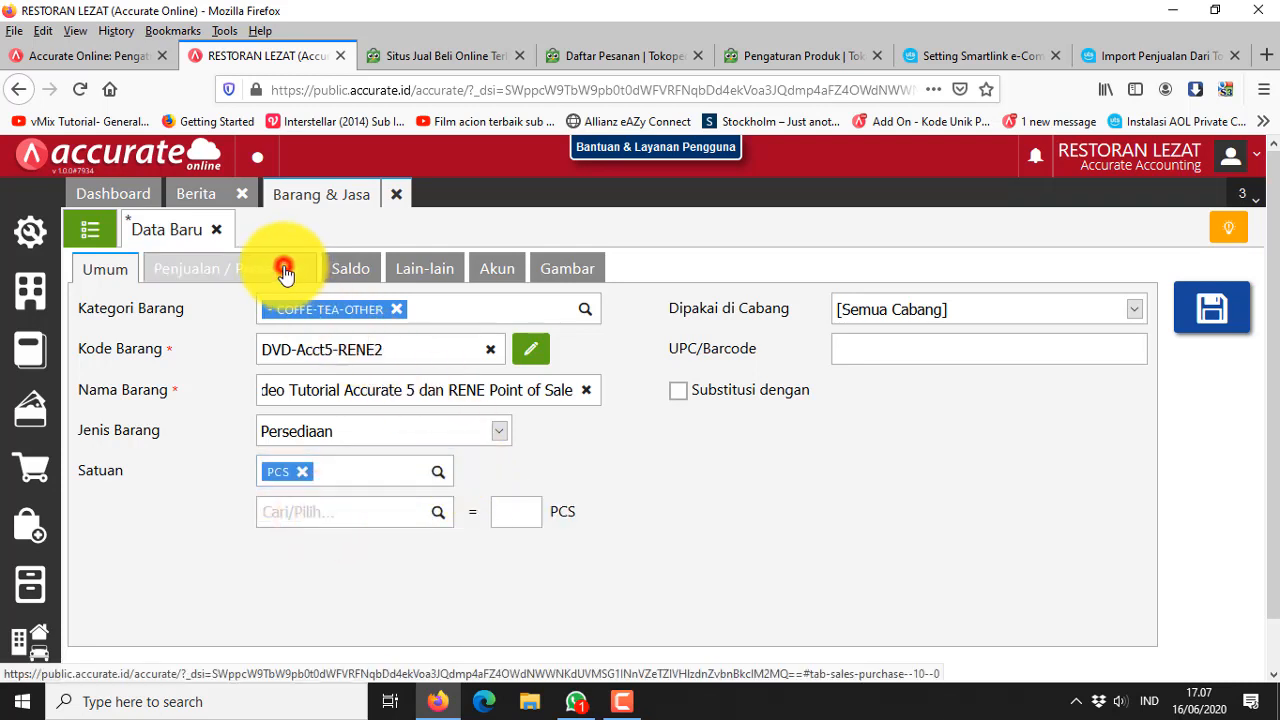
pyautogui.click(284, 270)
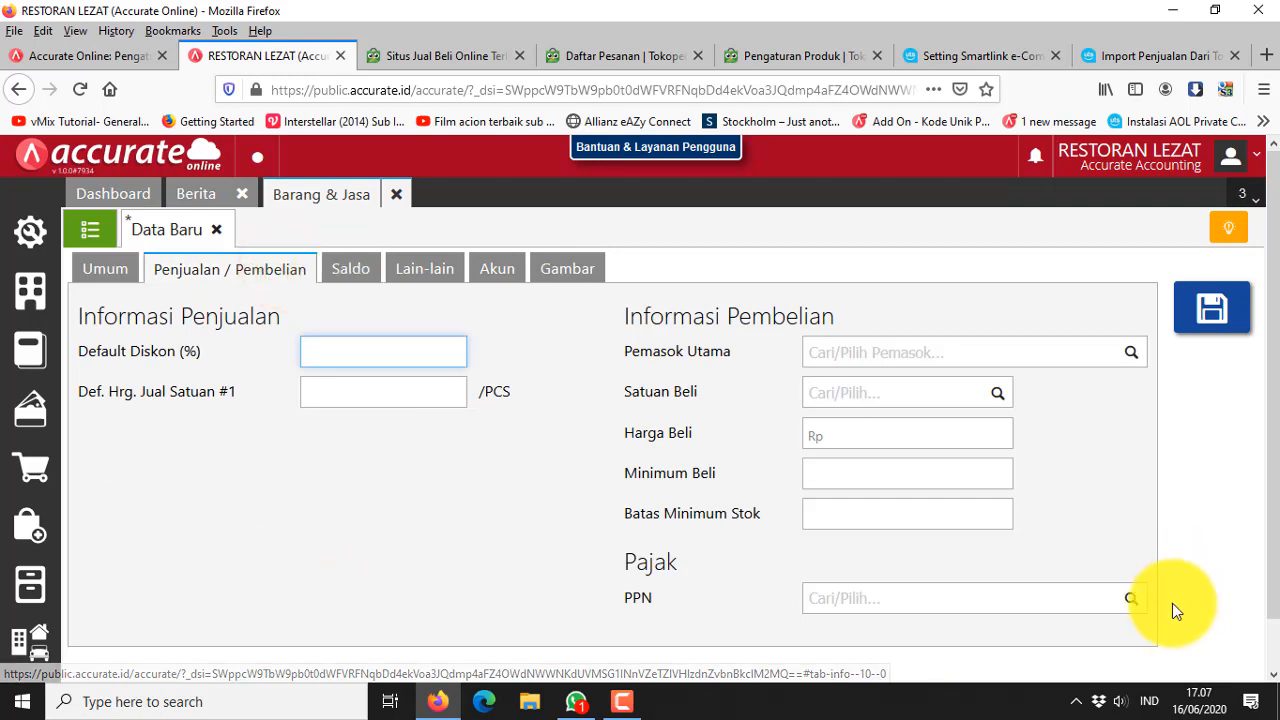
pyautogui.click(1132, 598)
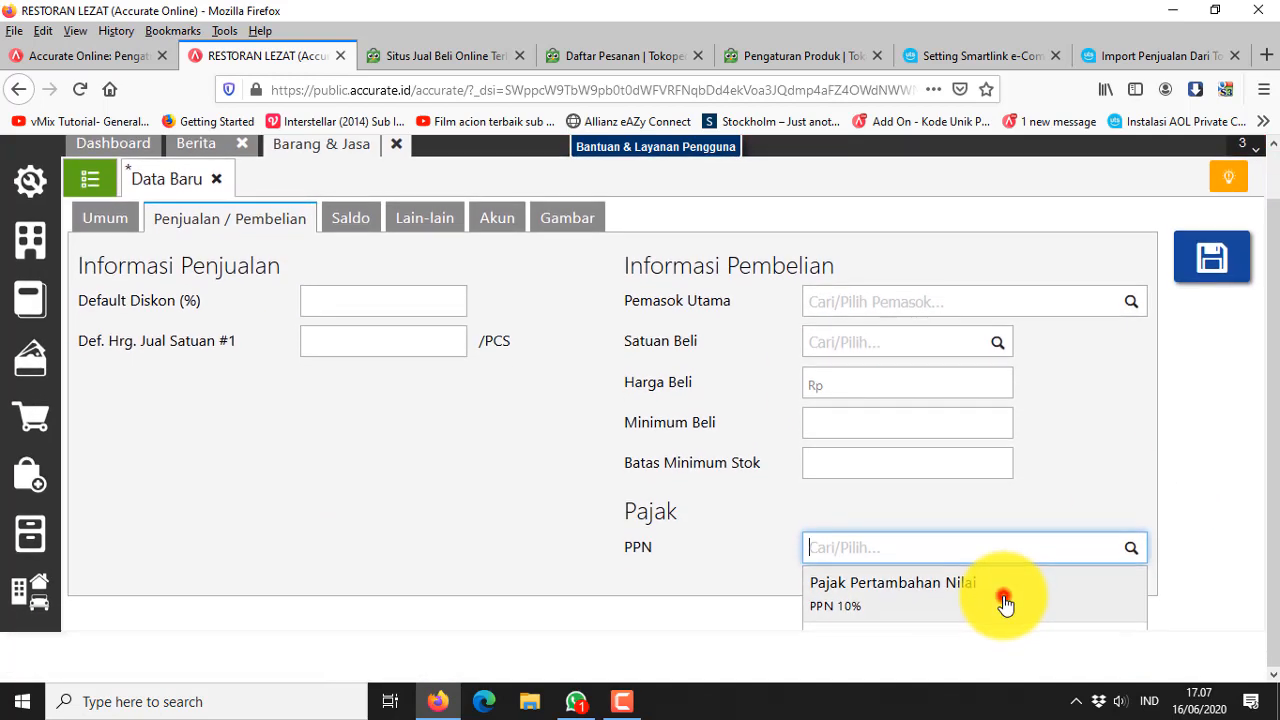
pyautogui.click(1006, 603)
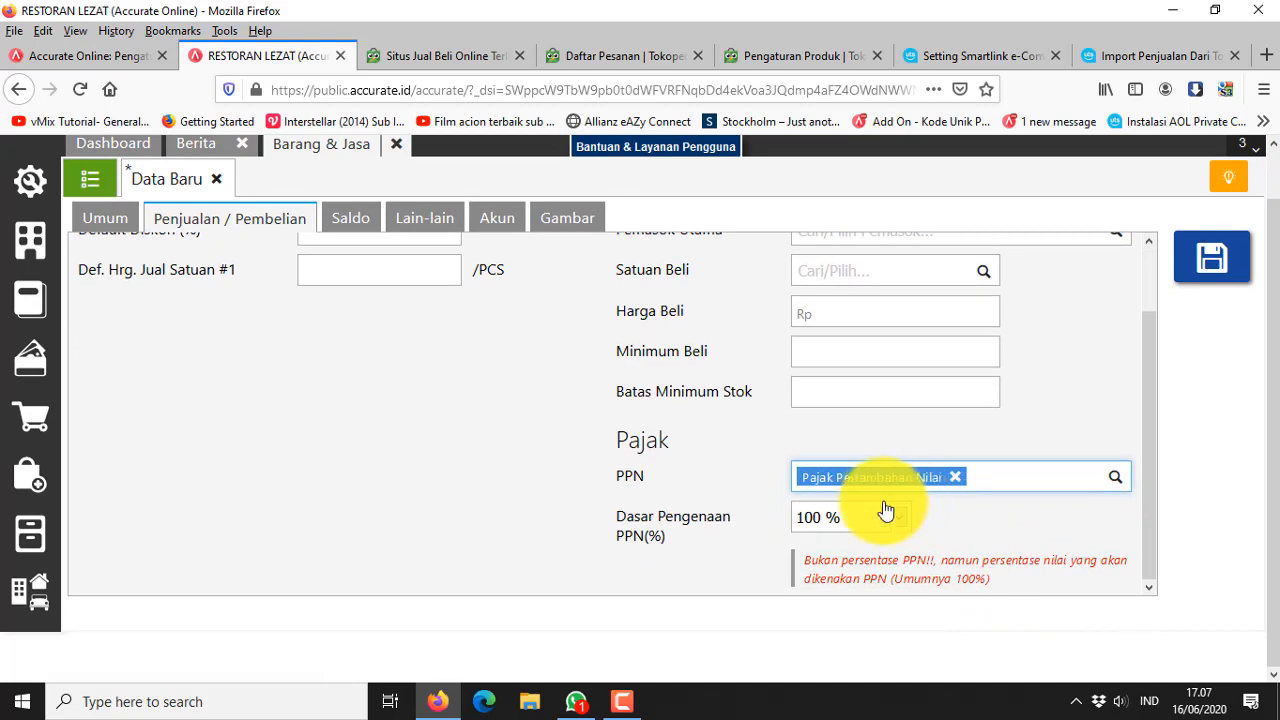
# - Review the Saldo, Lain-lain and Akun tabs, then save the item
pyautogui.click(349, 271)
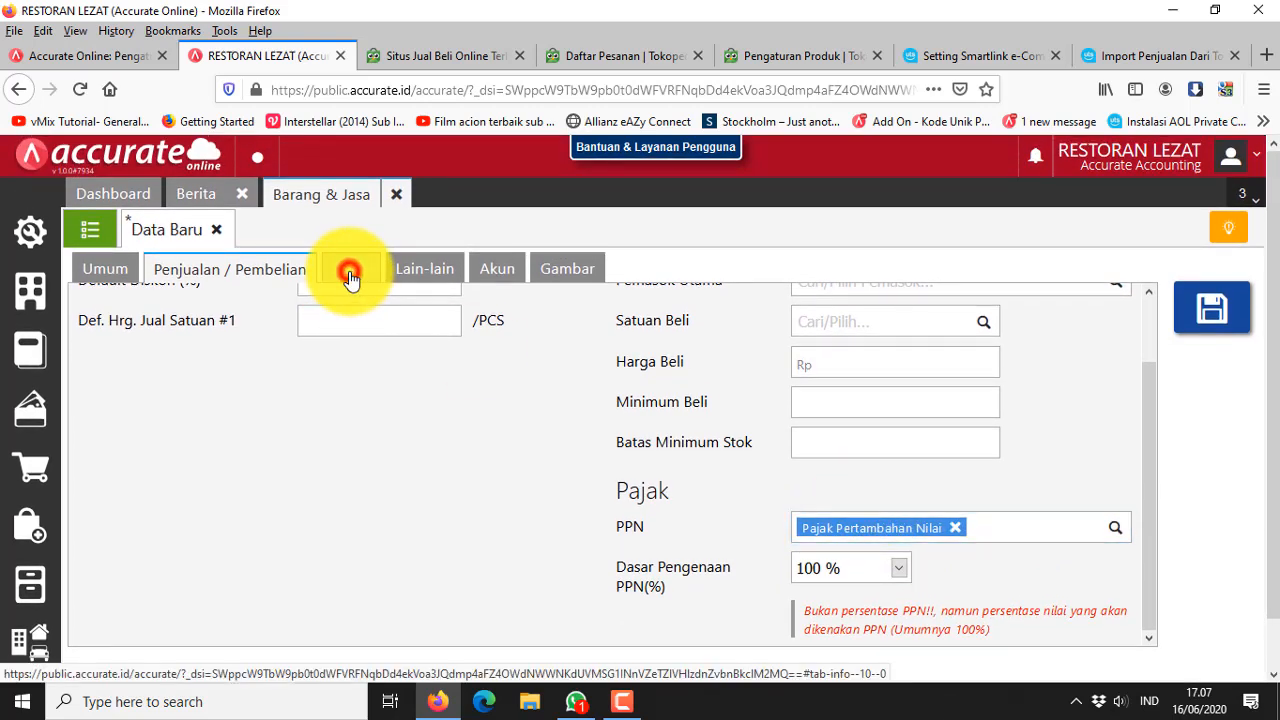
pyautogui.click(416, 271)
pyautogui.click(494, 268)
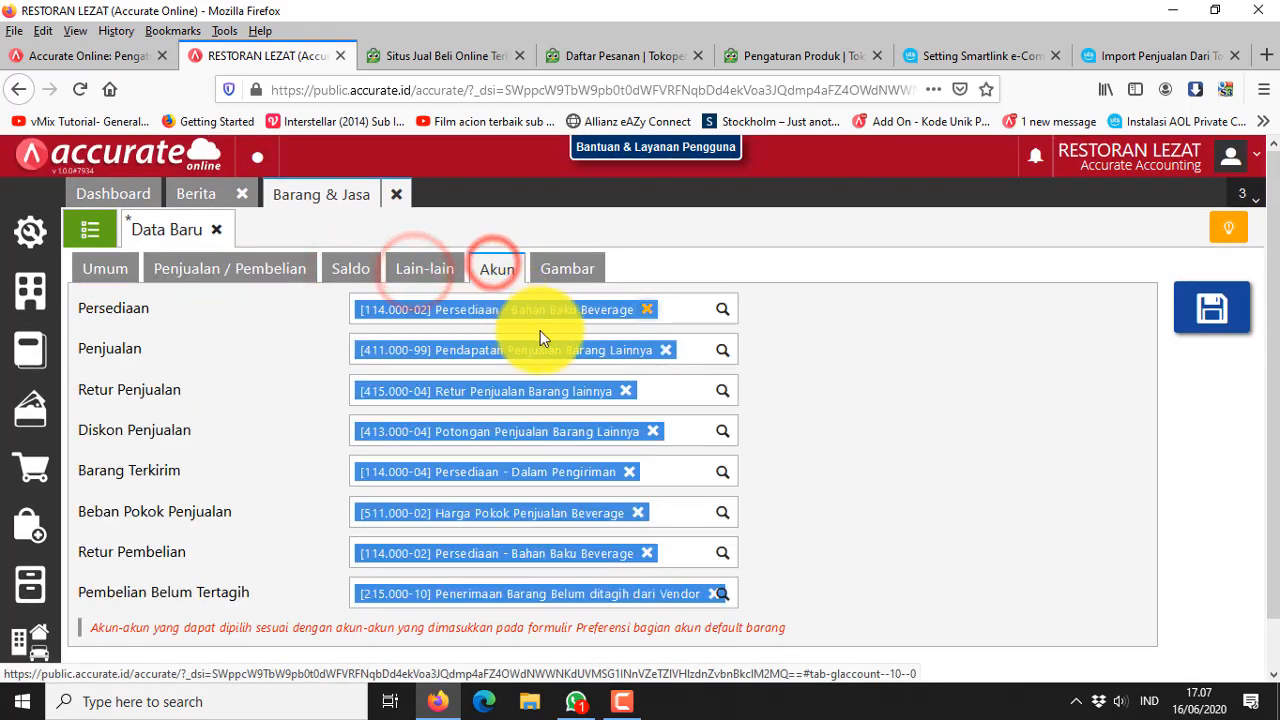
pyautogui.click(1224, 314)
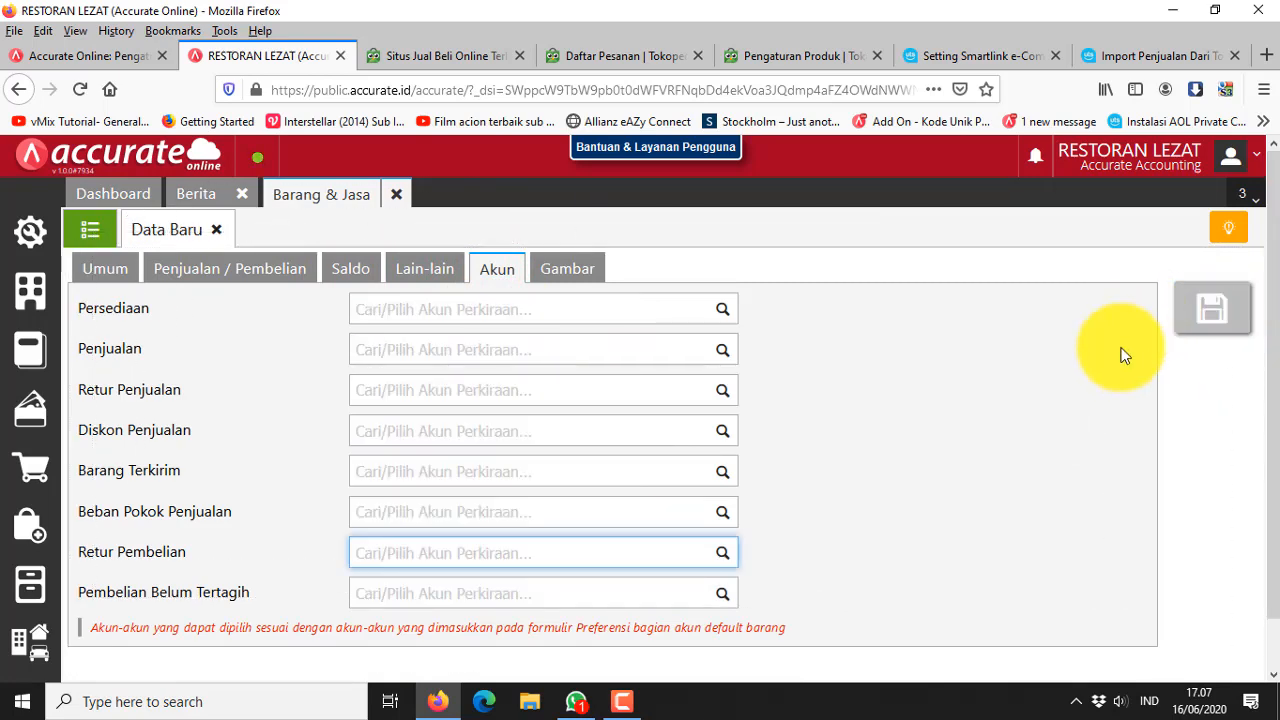
# - Close Barang & Jasa and start a new SmartLink e-Commerce connection from Penjualan
pyautogui.click(88, 247)
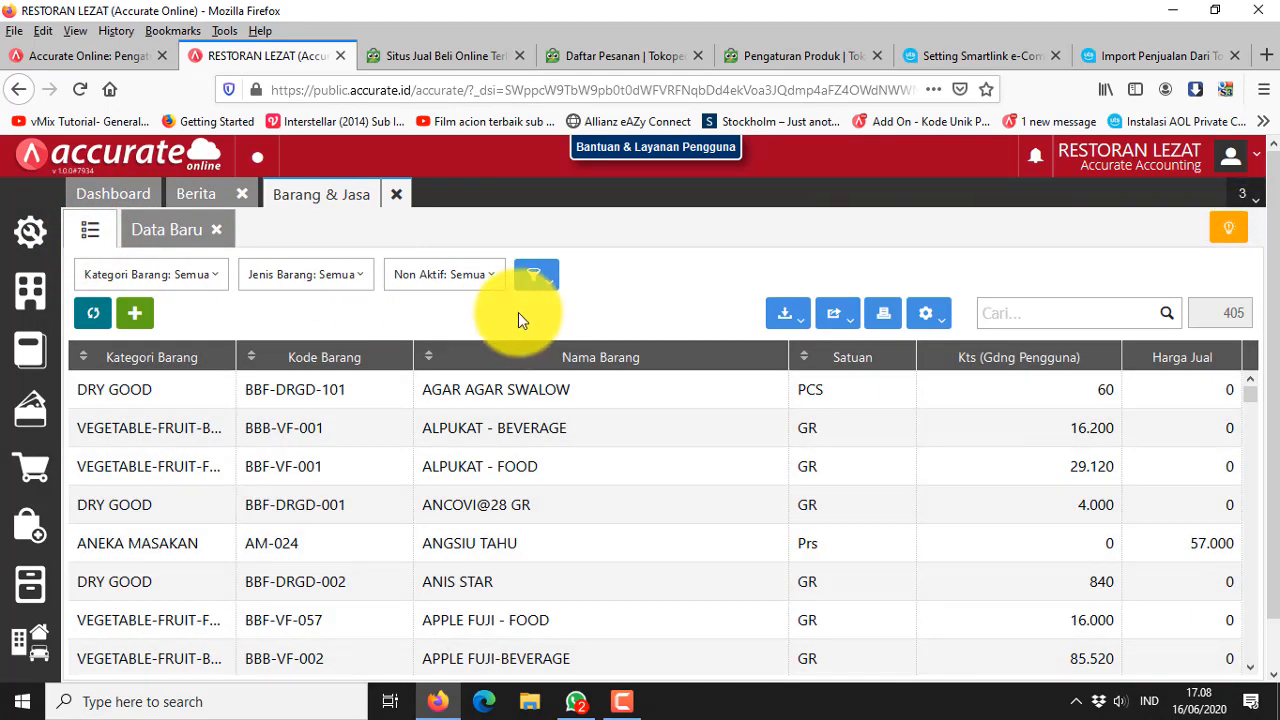
pyautogui.click(401, 204)
pyautogui.click(31, 467)
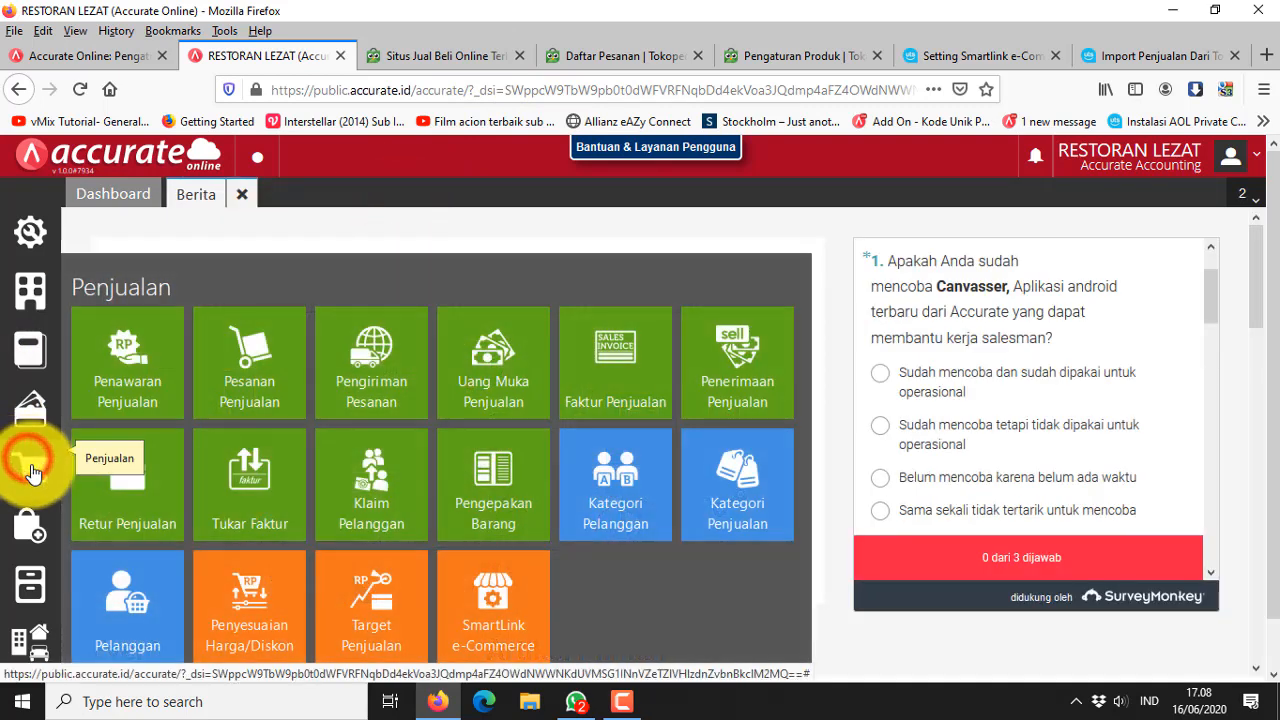
pyautogui.click(507, 621)
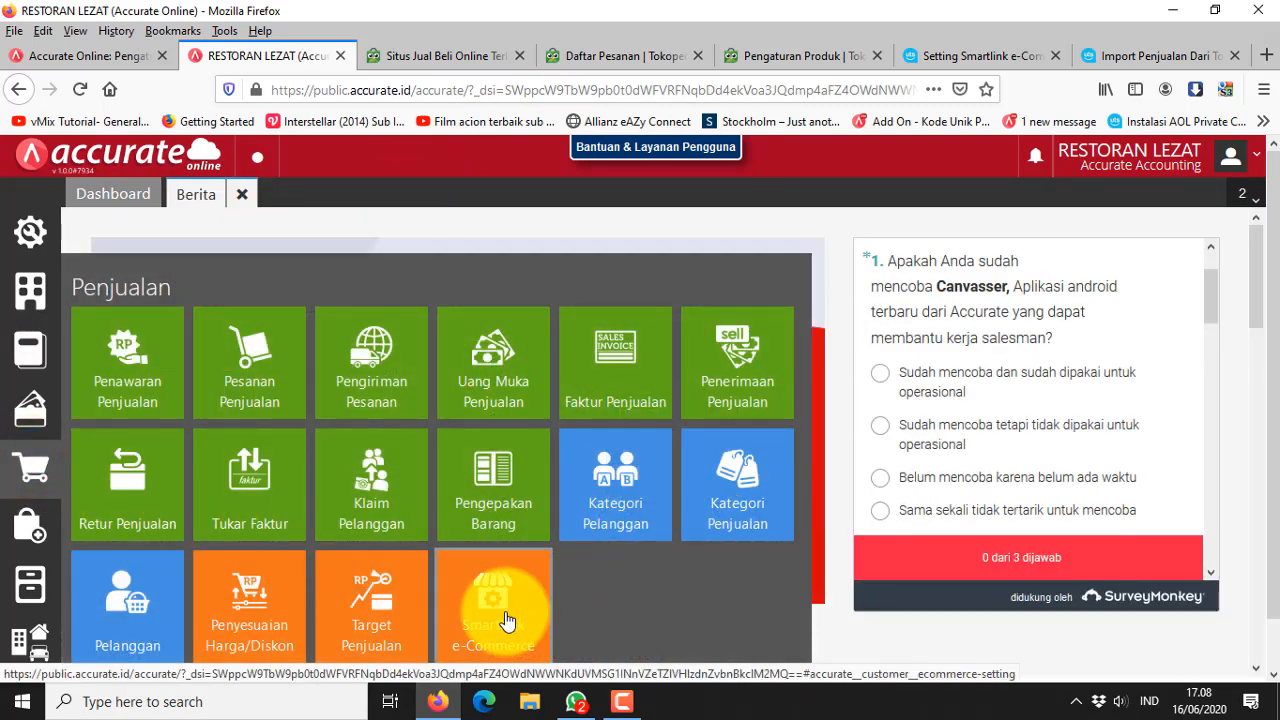
pyautogui.click(507, 621)
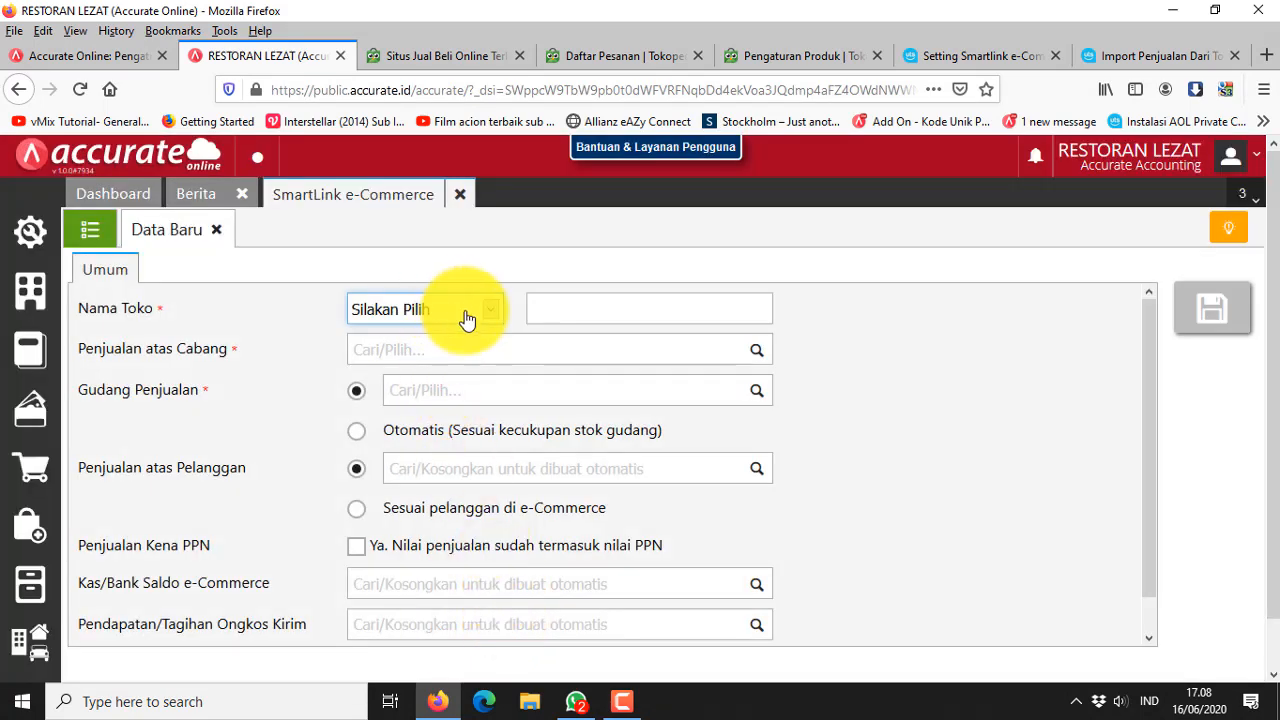
# - Choose Tokopedia as the marketplace in Nama Toko, then go to Tokopedia
pyautogui.click(465, 316)
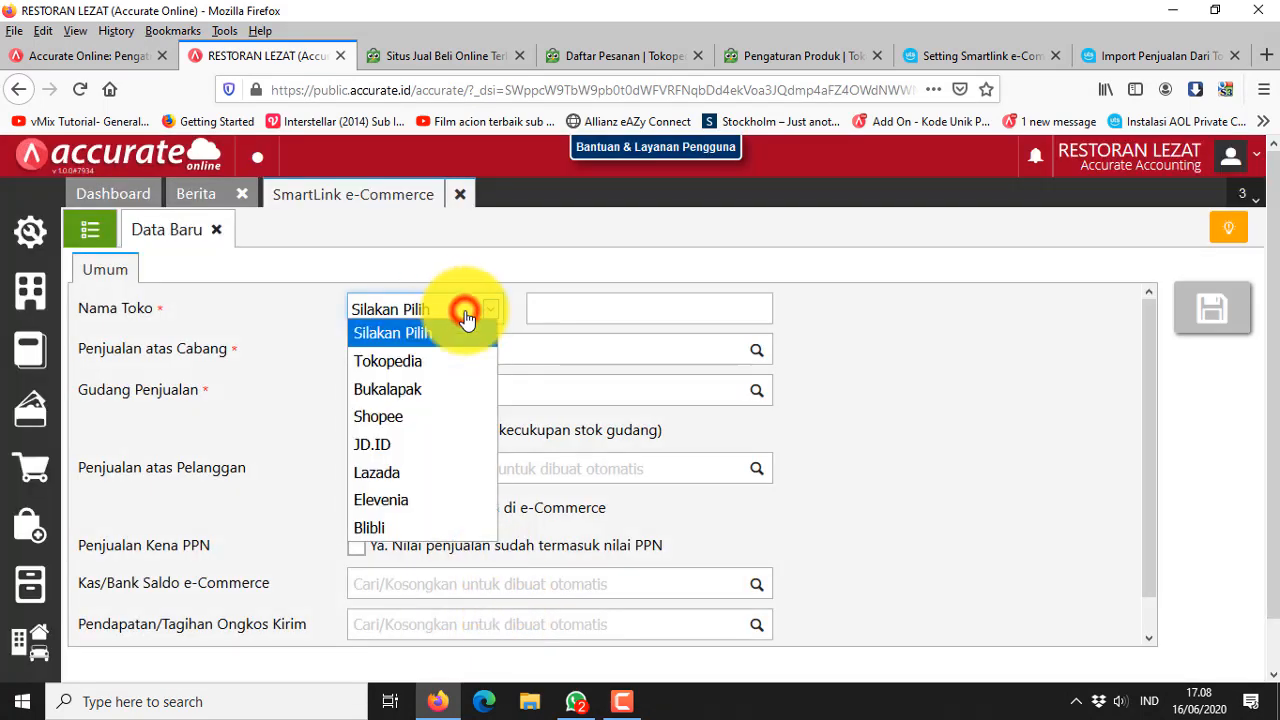
pyautogui.click(425, 360)
pyautogui.click(559, 300)
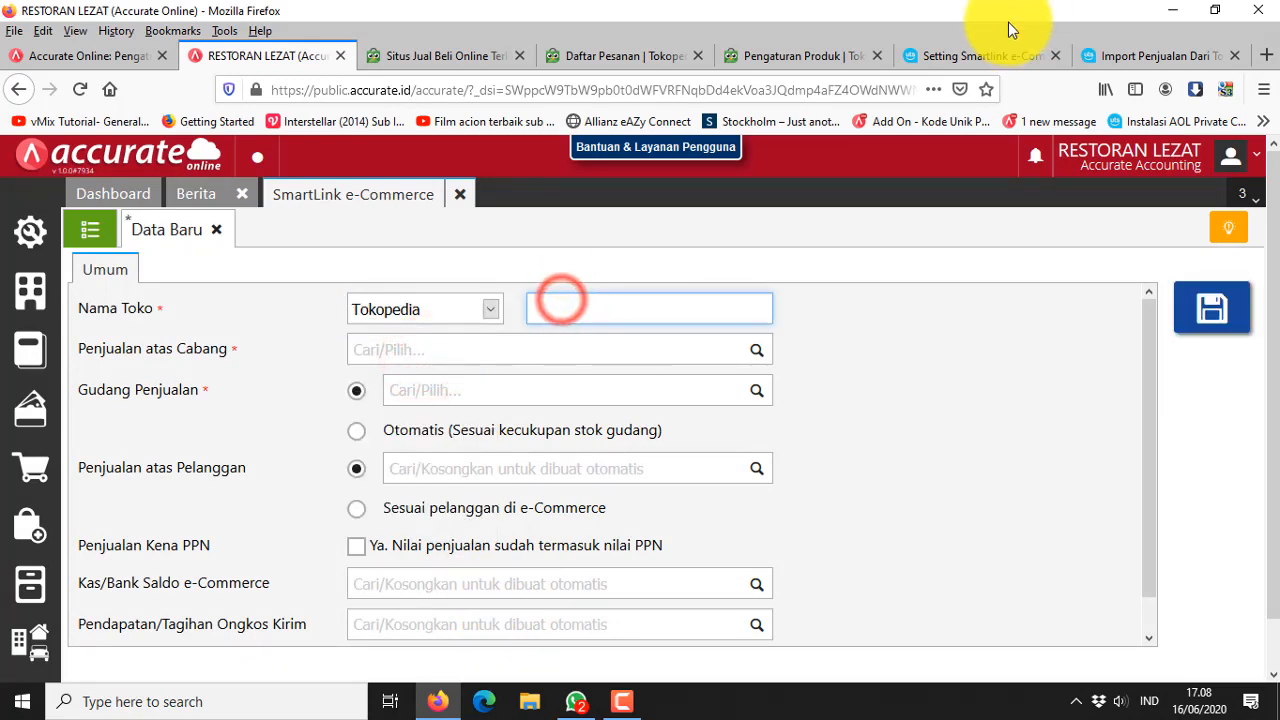
pyautogui.click(455, 53)
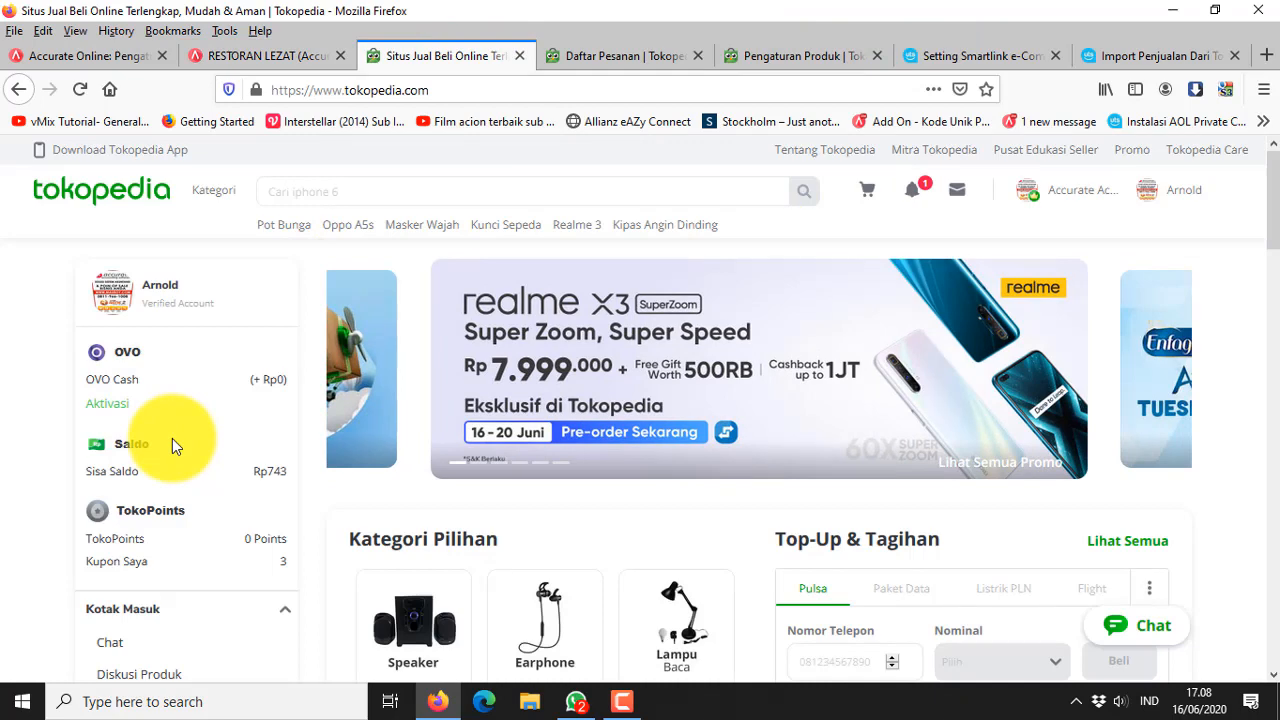
# - Read the Tokopedia shop name Accurate Accounting, then return to the SmartLink form
pyautogui.scroll(-3, 172, 438)
pyautogui.moveTo(1063, 204)
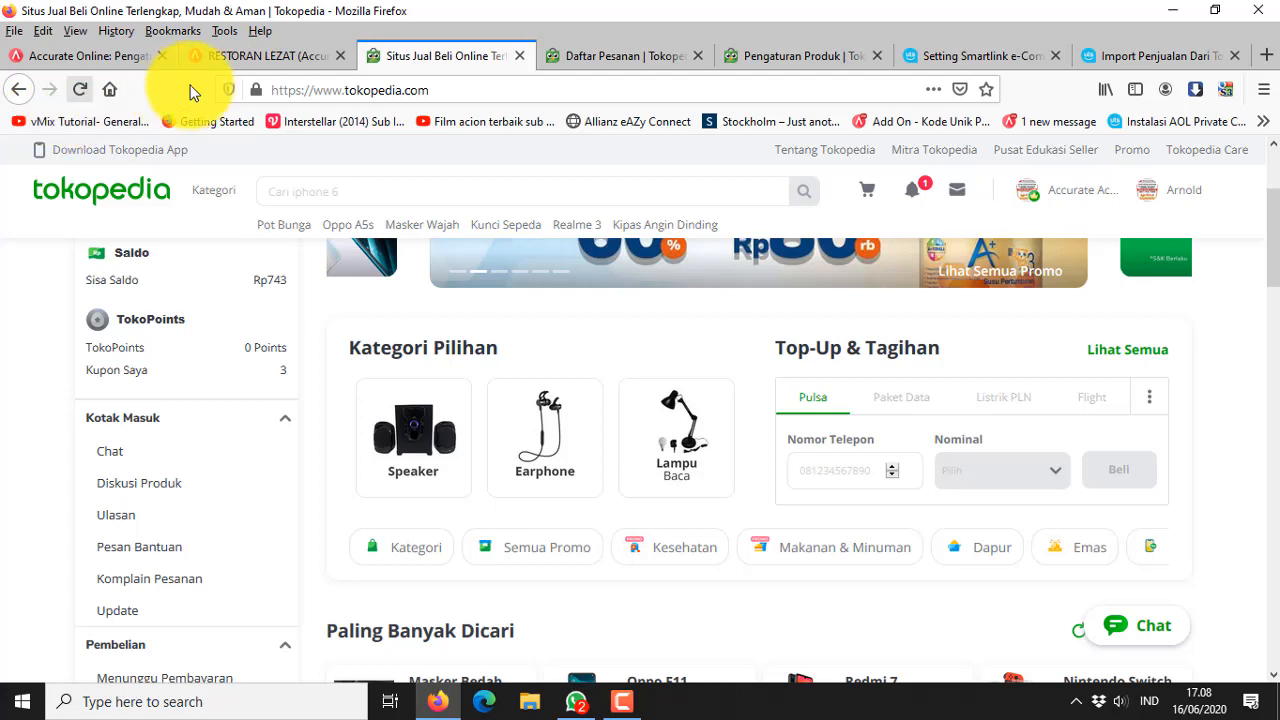
pyautogui.click(265, 55)
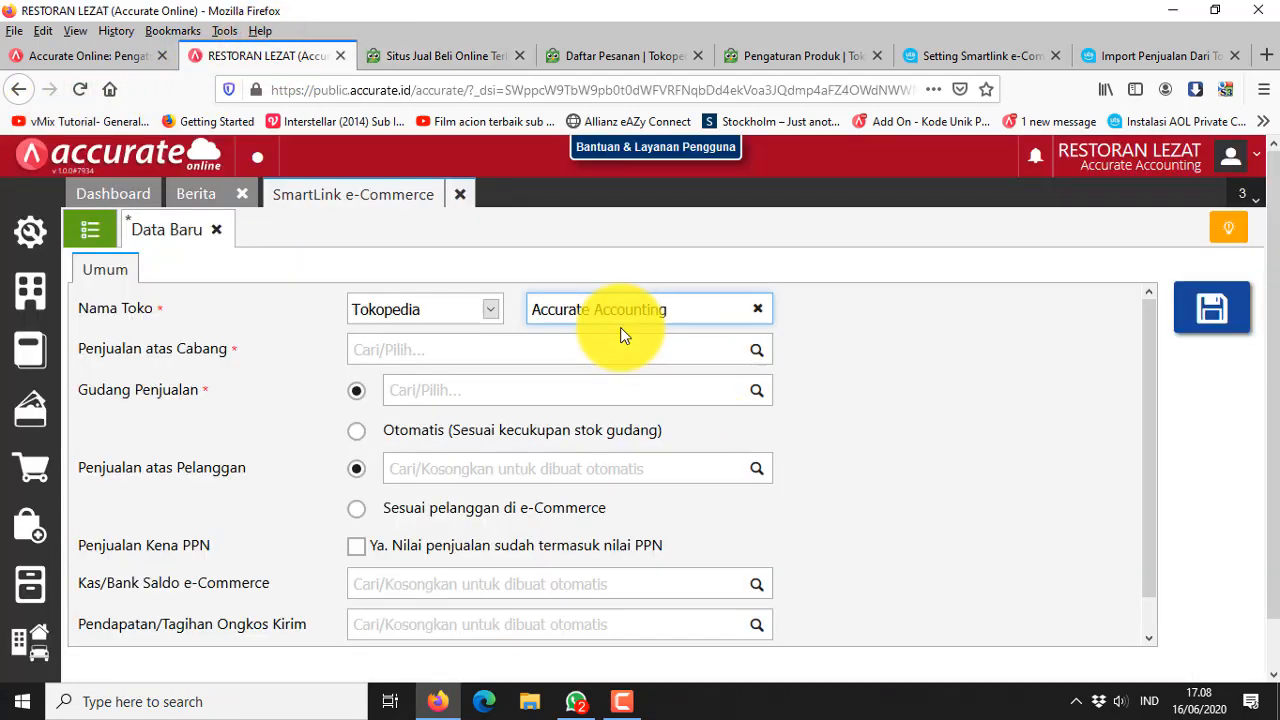
# - Set Penjualan atas Cabang and Gudang Penjualan to Jakarta, keeping the fixed-warehouse option
pyautogui.click(755, 355)
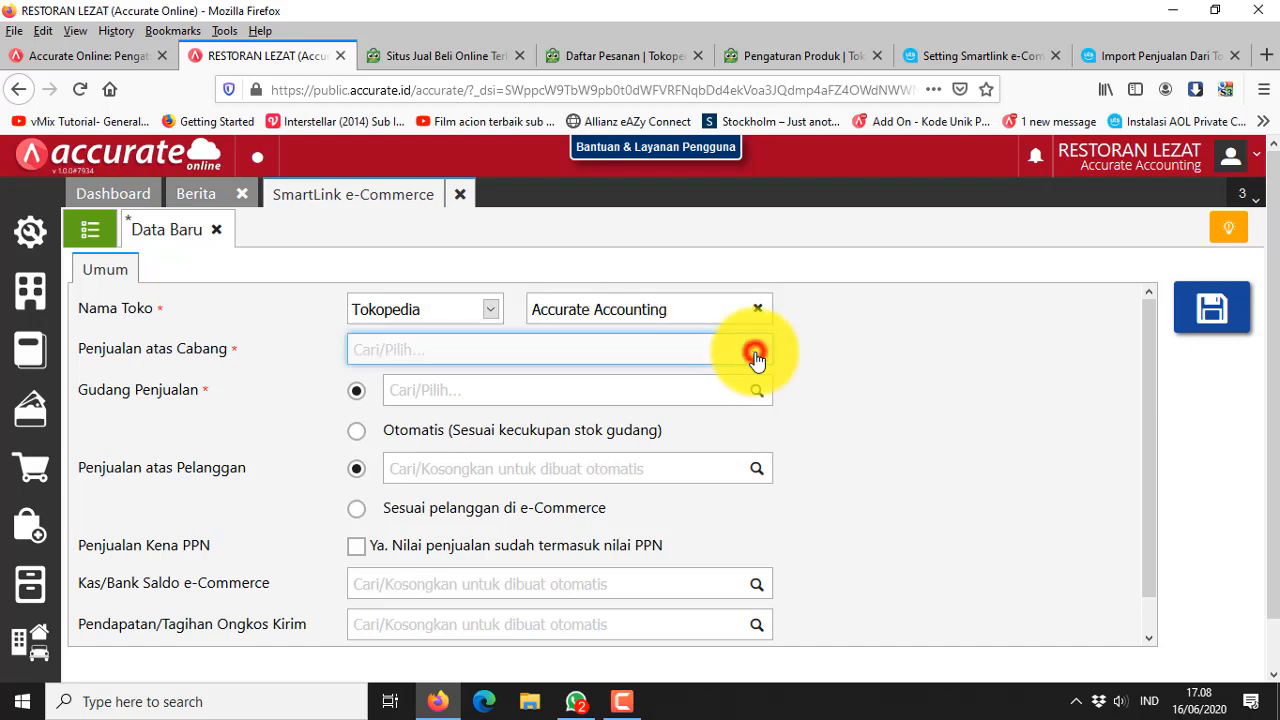
pyautogui.click(657, 386)
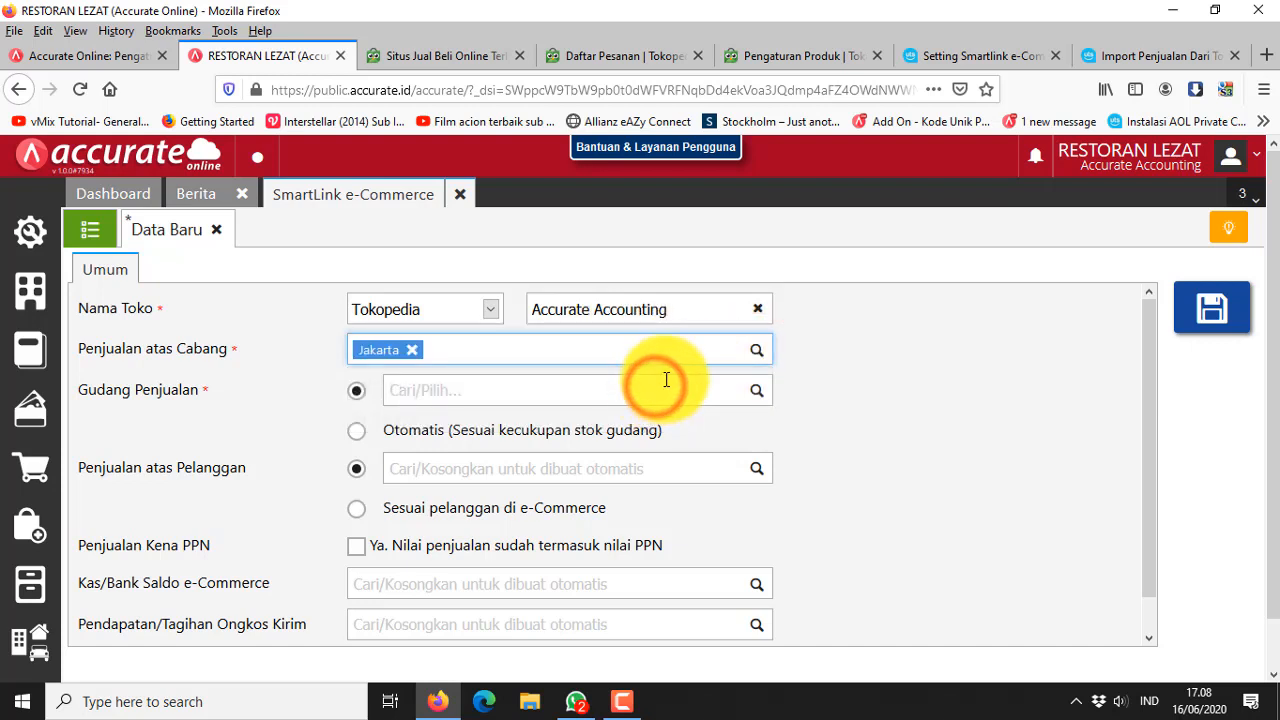
pyautogui.click(757, 391)
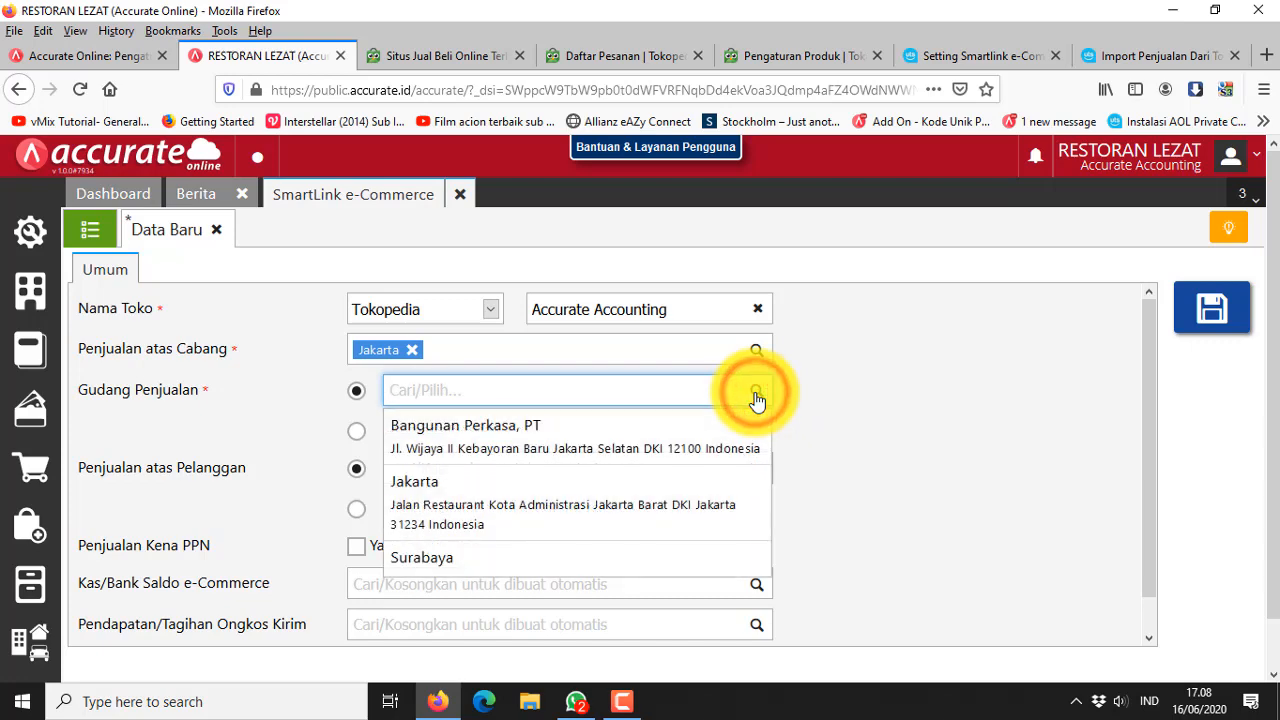
pyautogui.click(479, 503)
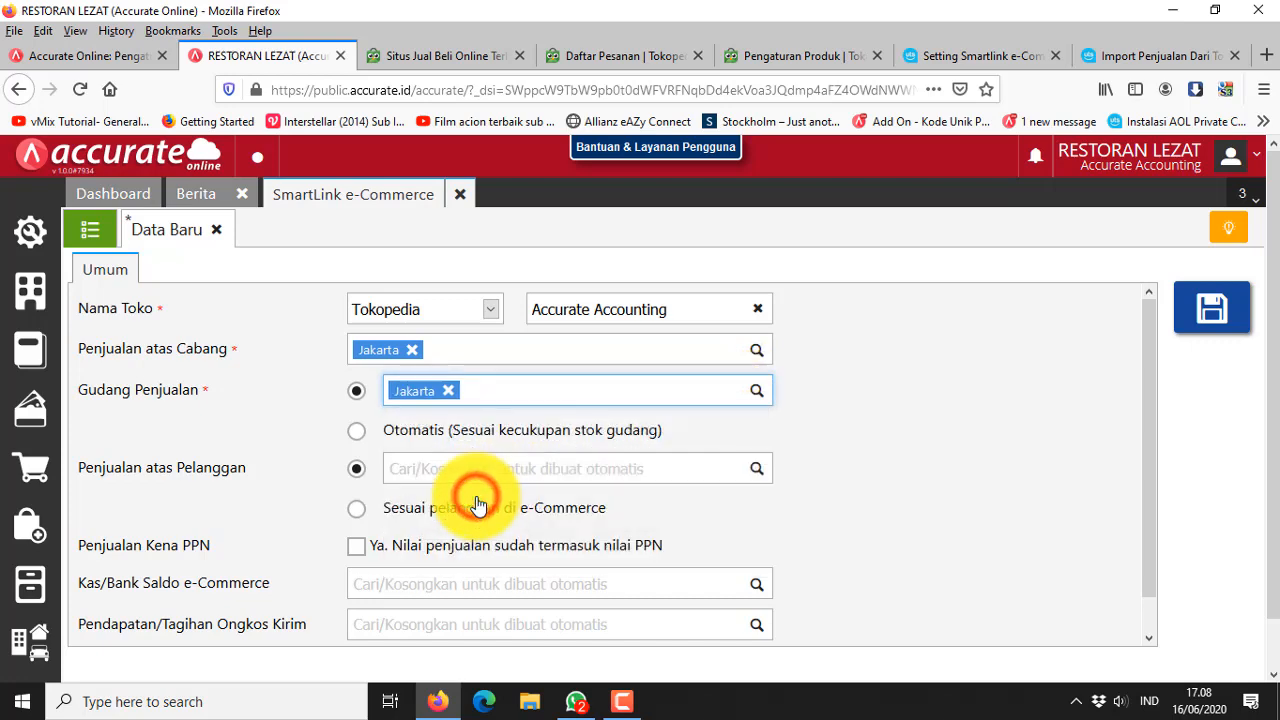
pyautogui.click(356, 431)
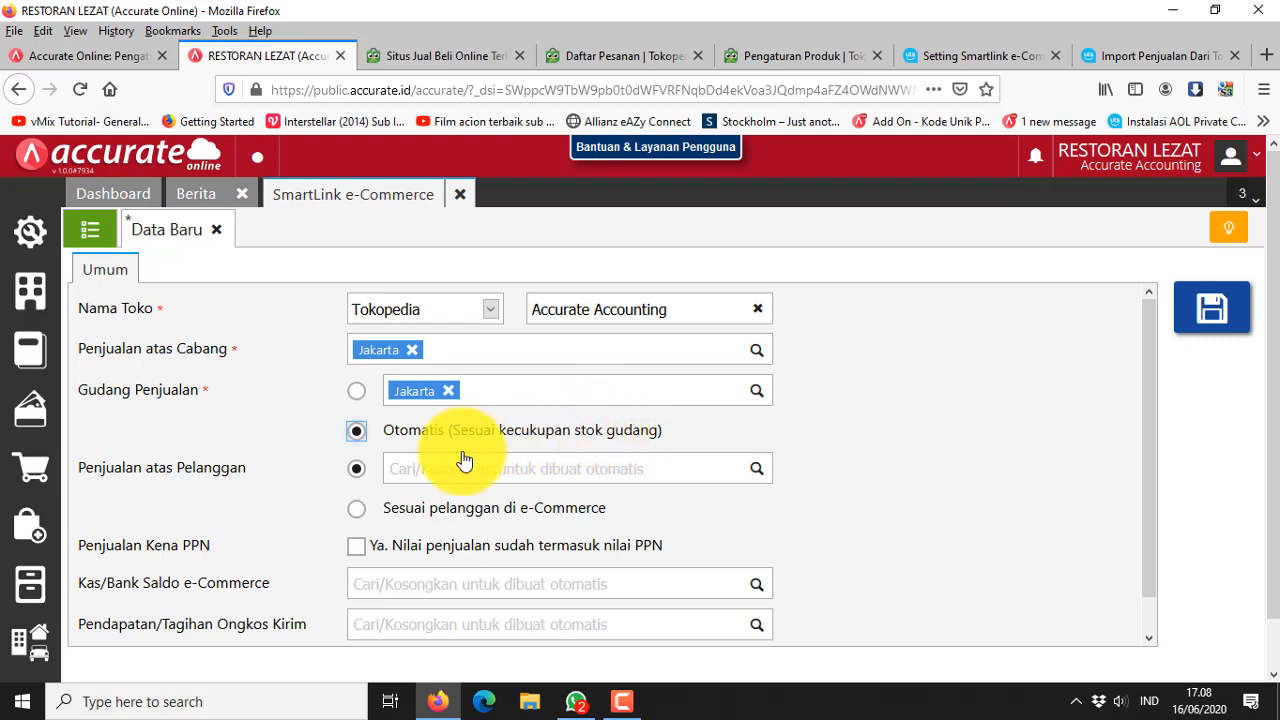
pyautogui.click(356, 391)
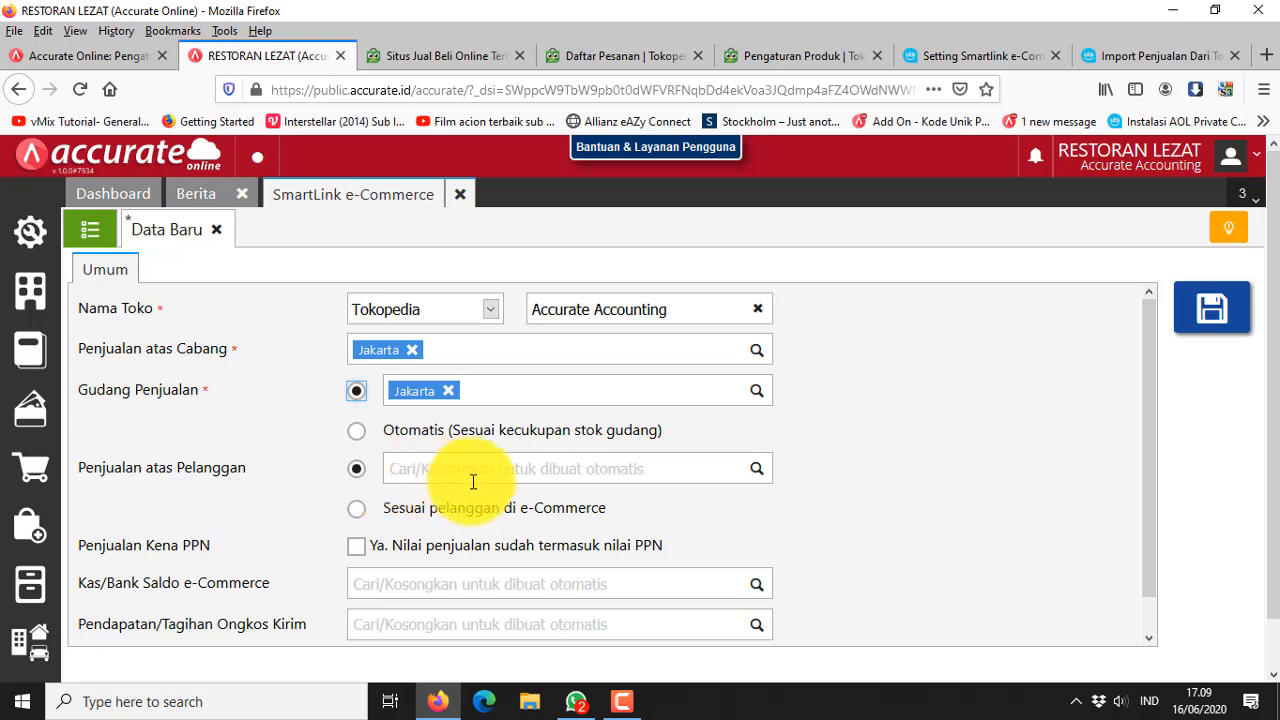
# - Take sales customers from the e-Commerce buyers instead of a single fixed customer
pyautogui.click(758, 470)
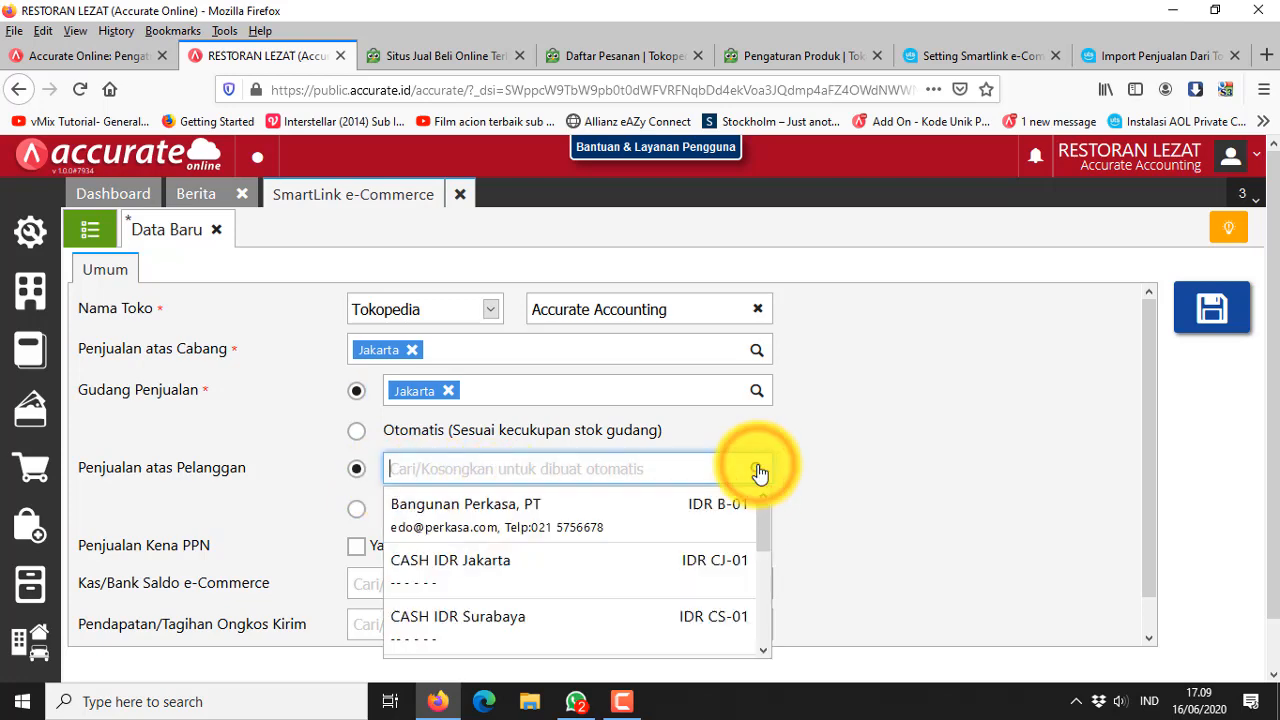
pyautogui.scroll(-2, 690, 568)
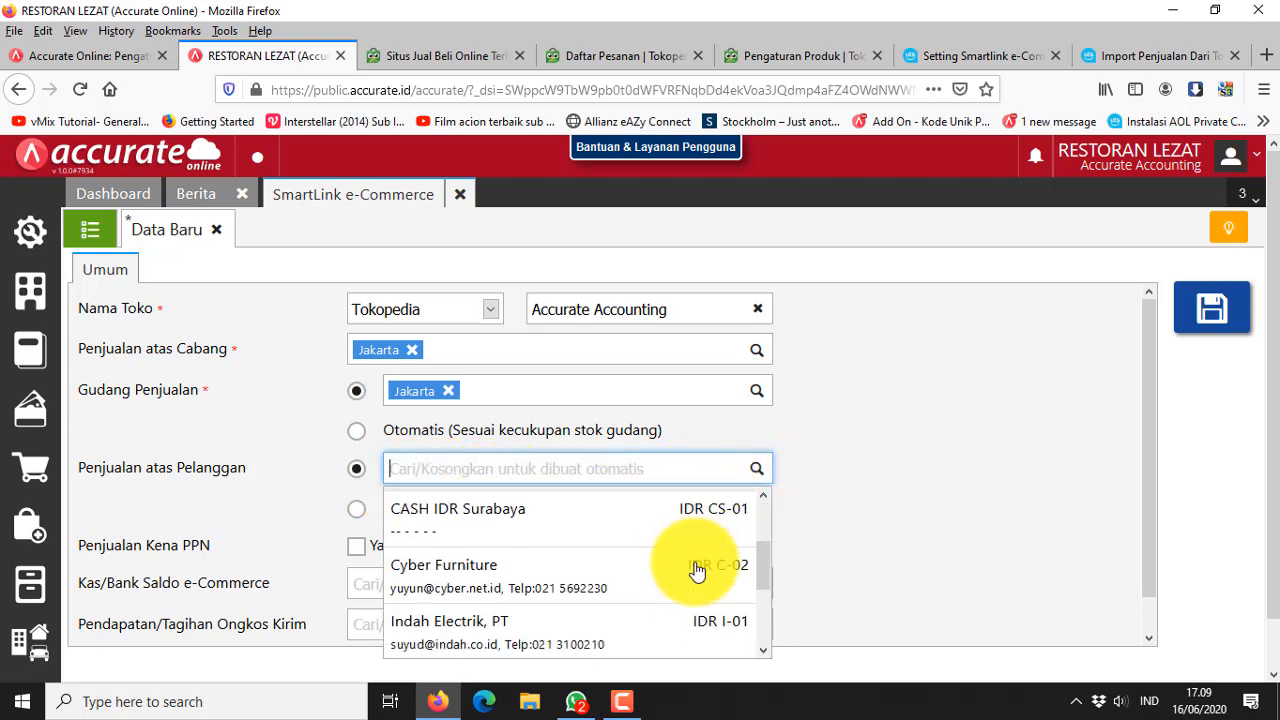
pyautogui.scroll(2, 690, 568)
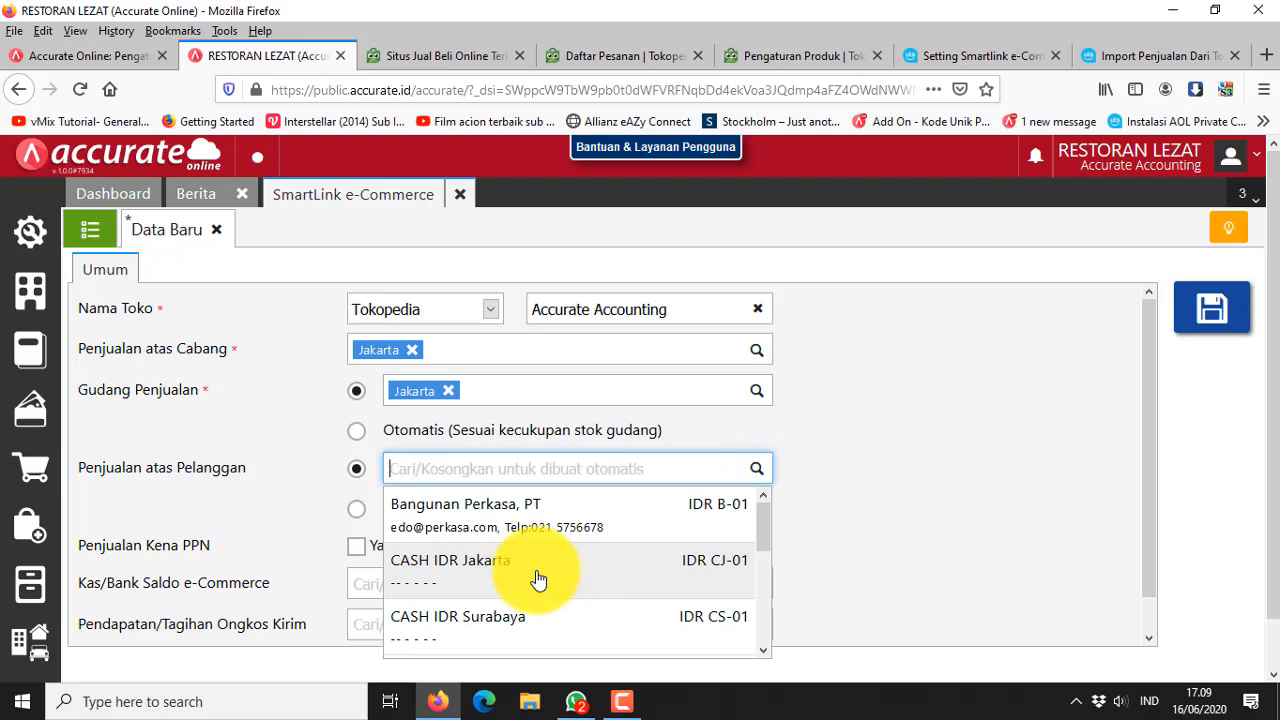
pyautogui.click(286, 466)
pyautogui.click(357, 517)
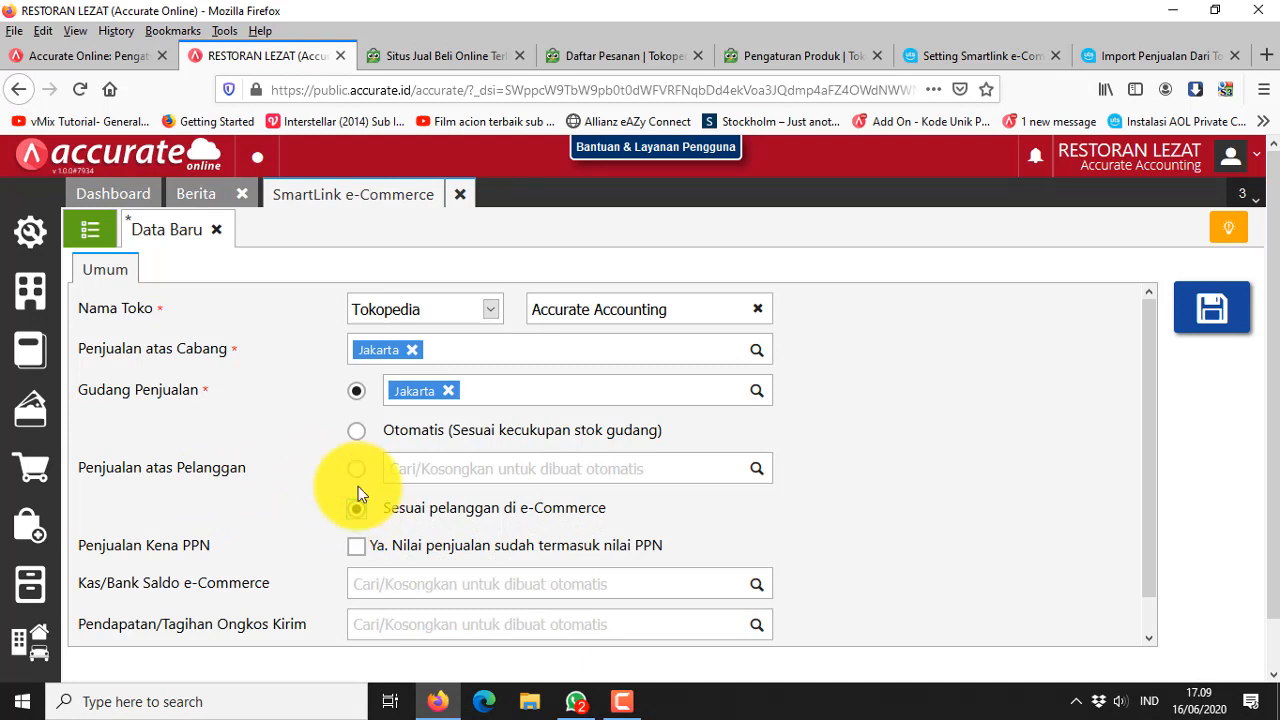
pyautogui.click(357, 468)
pyautogui.click(362, 516)
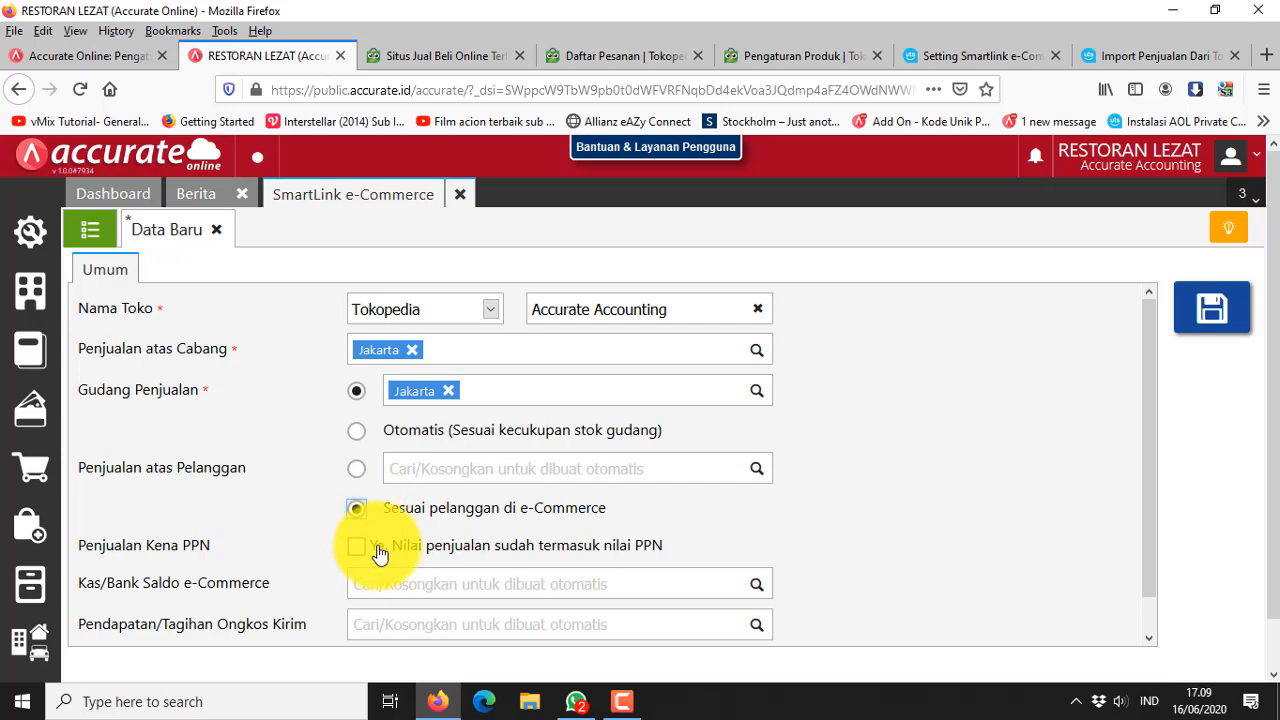
# - Mark e-commerce sales prices as PPN-inclusive
pyautogui.scroll(-1, 370, 551)
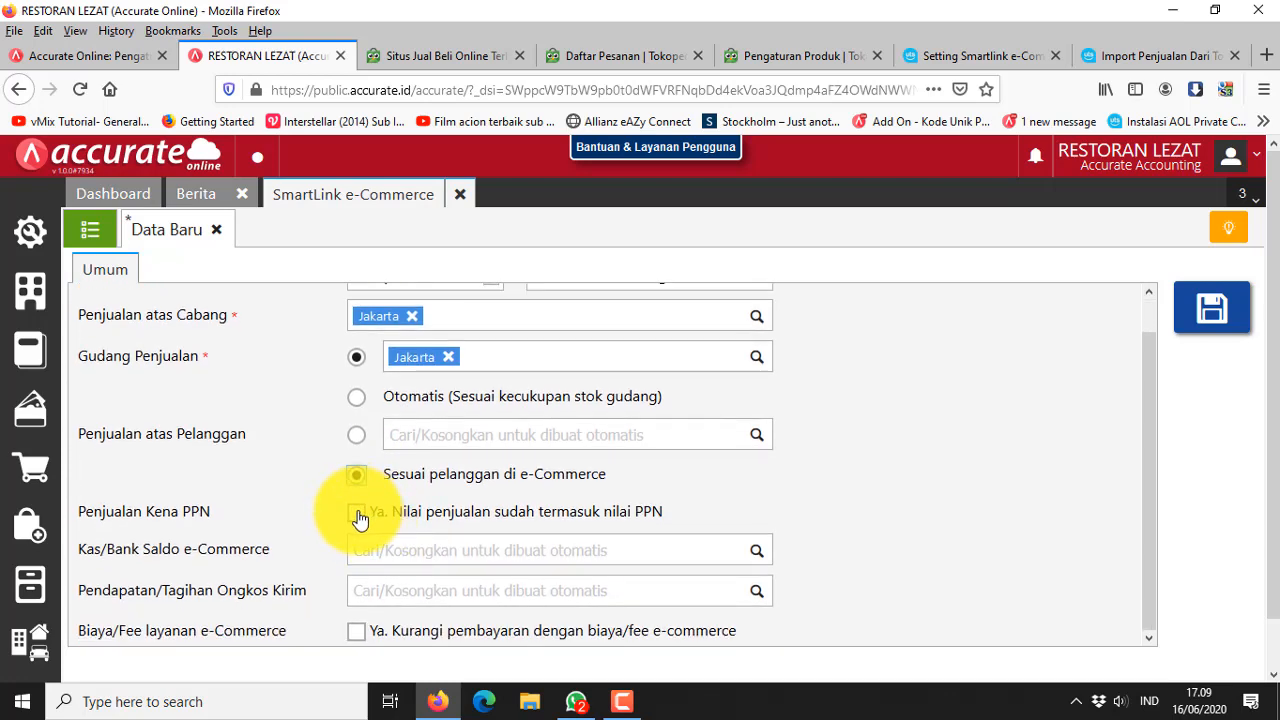
pyautogui.click(358, 514)
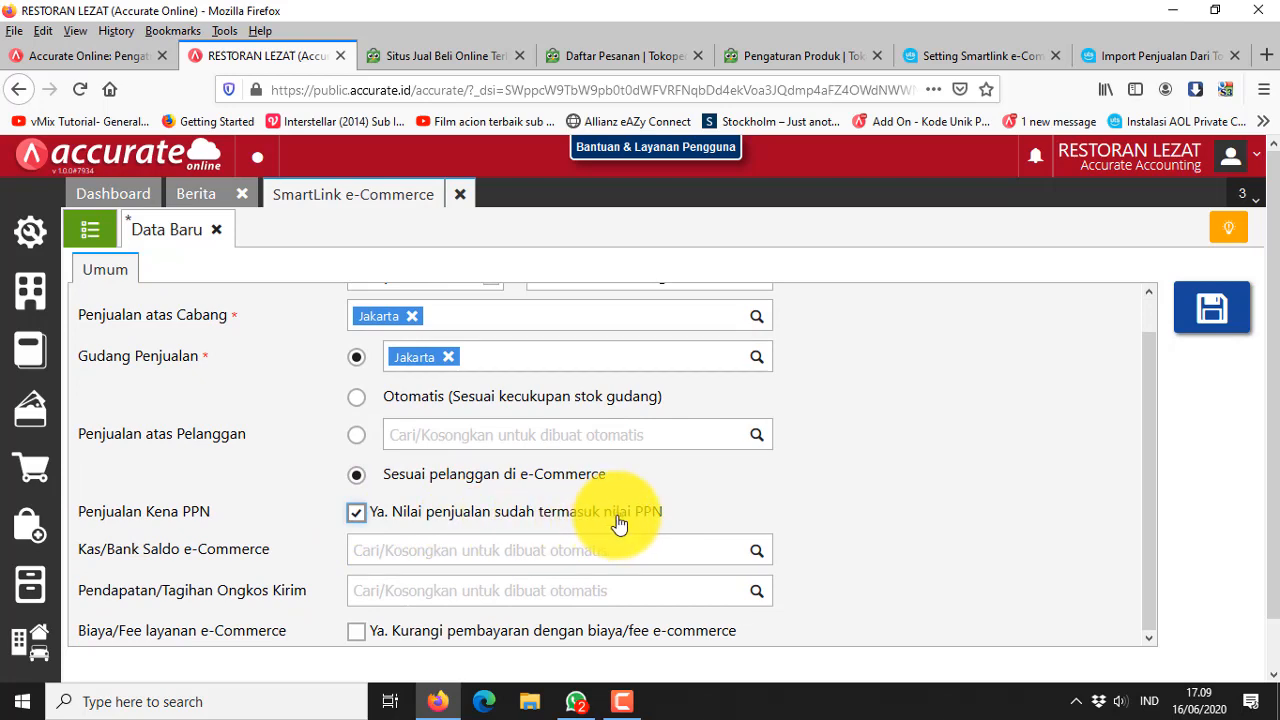
pyautogui.scroll(-1, 857, 509)
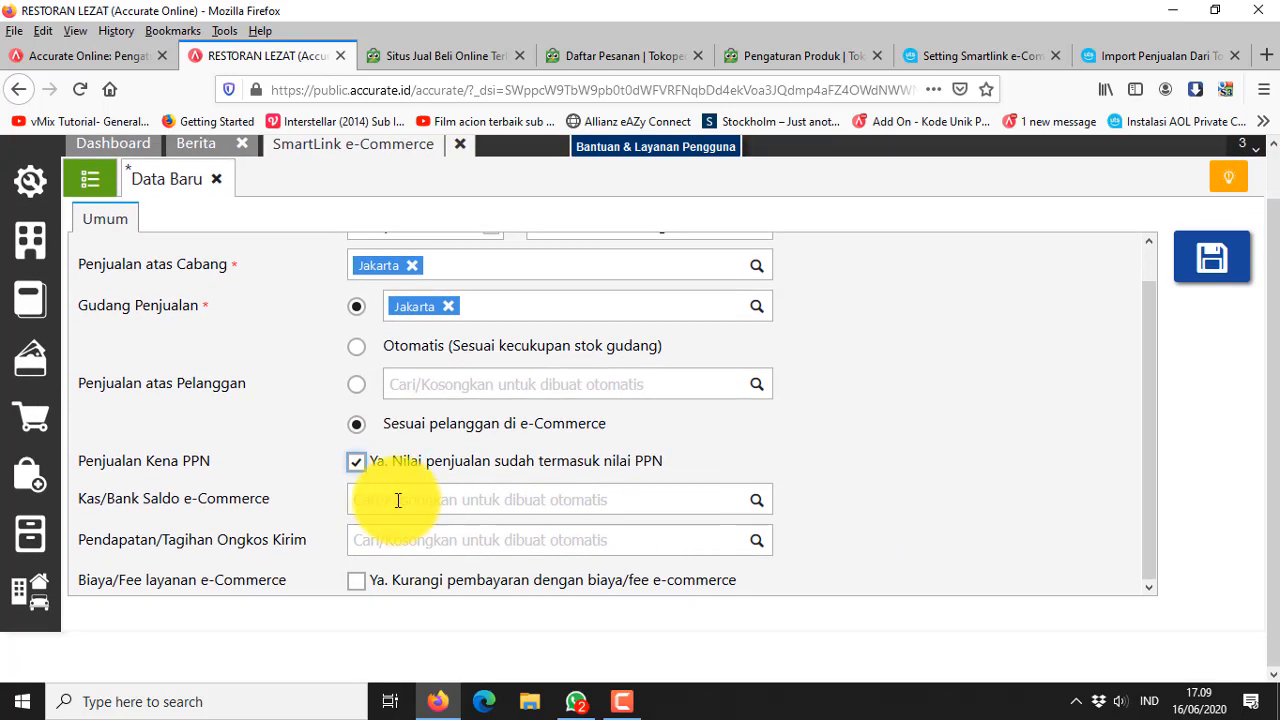
pyautogui.click(357, 463)
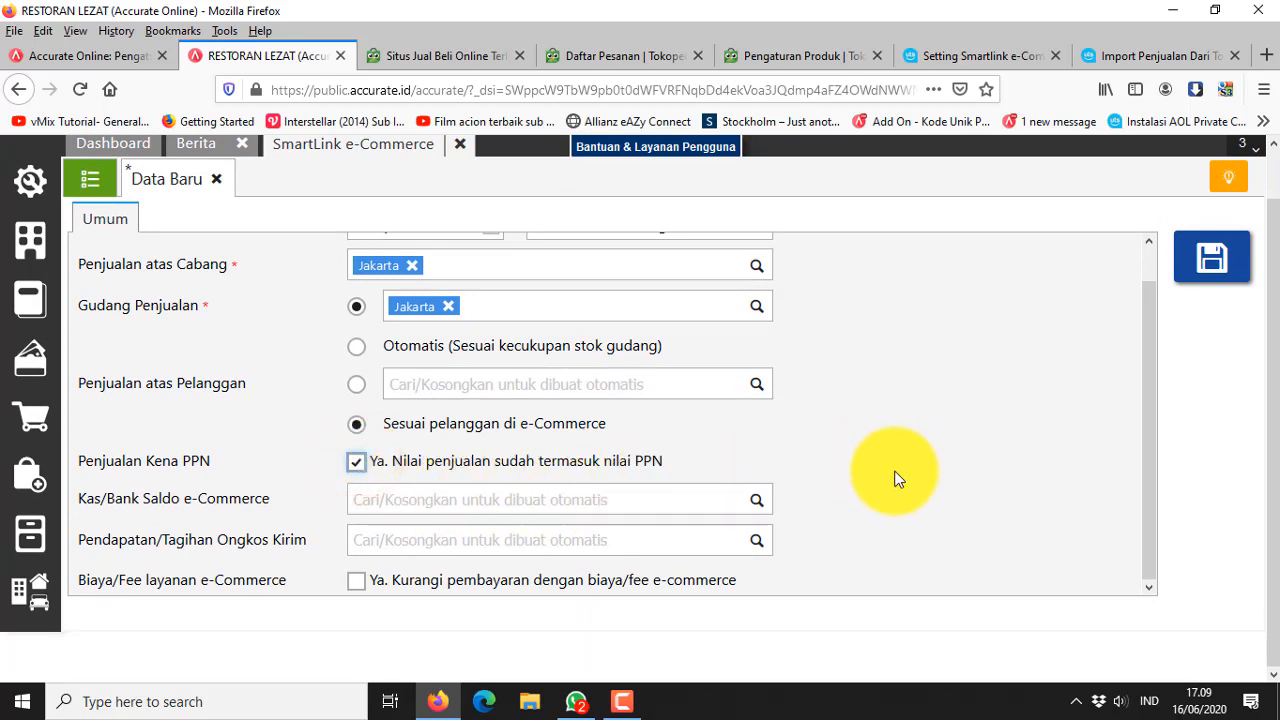
pyautogui.click(757, 505)
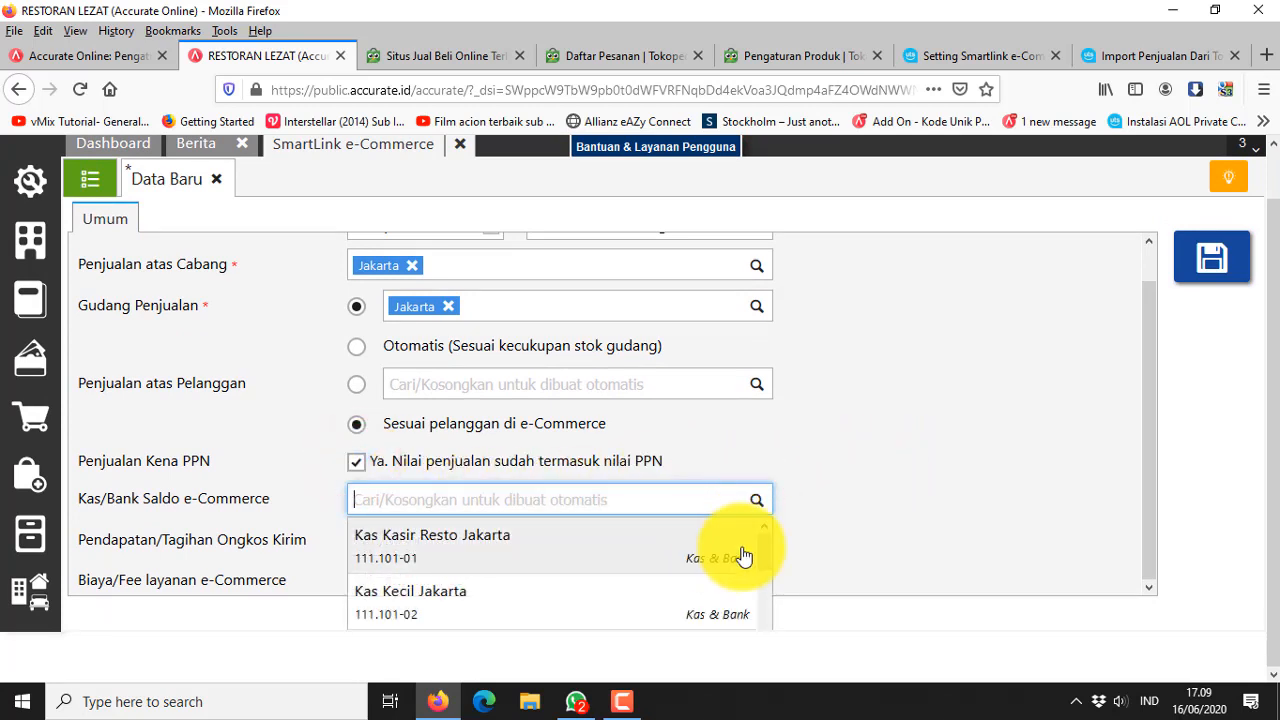
# - Start a new Kas & Bank account in the Buku Besar chart of accounts
pyautogui.scroll(-6, 743, 556)
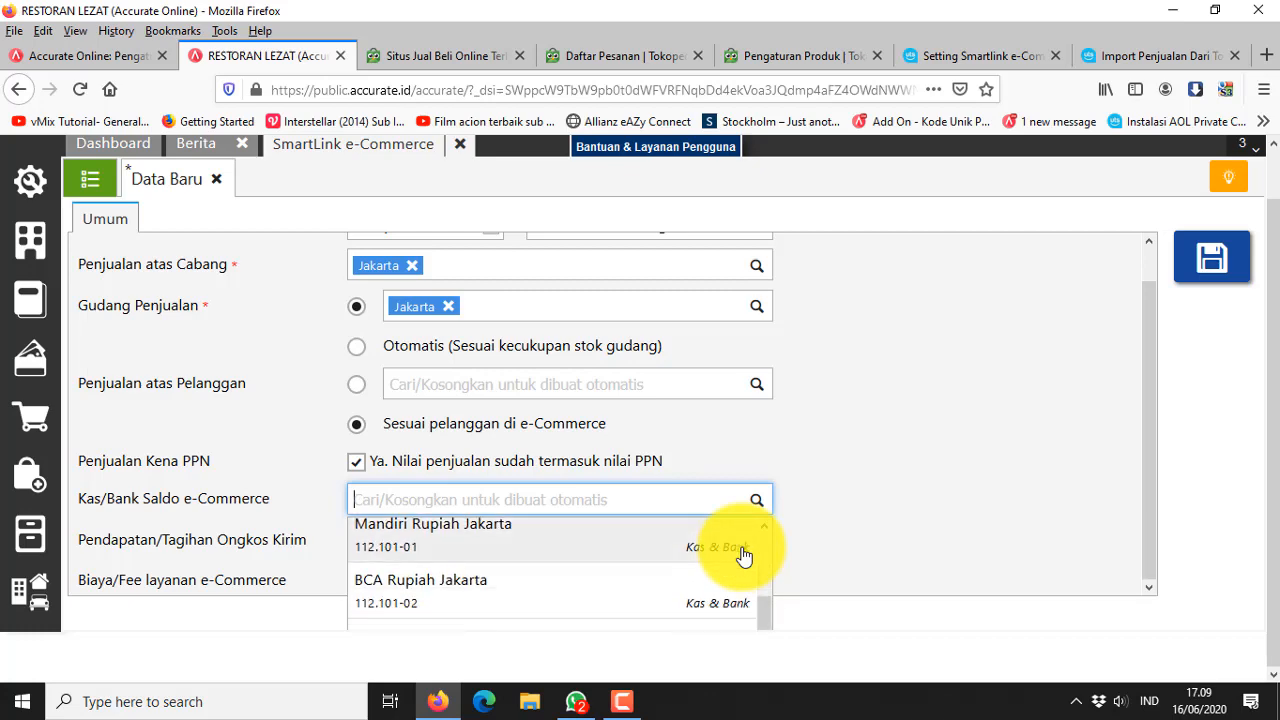
pyautogui.scroll(-2, 743, 553)
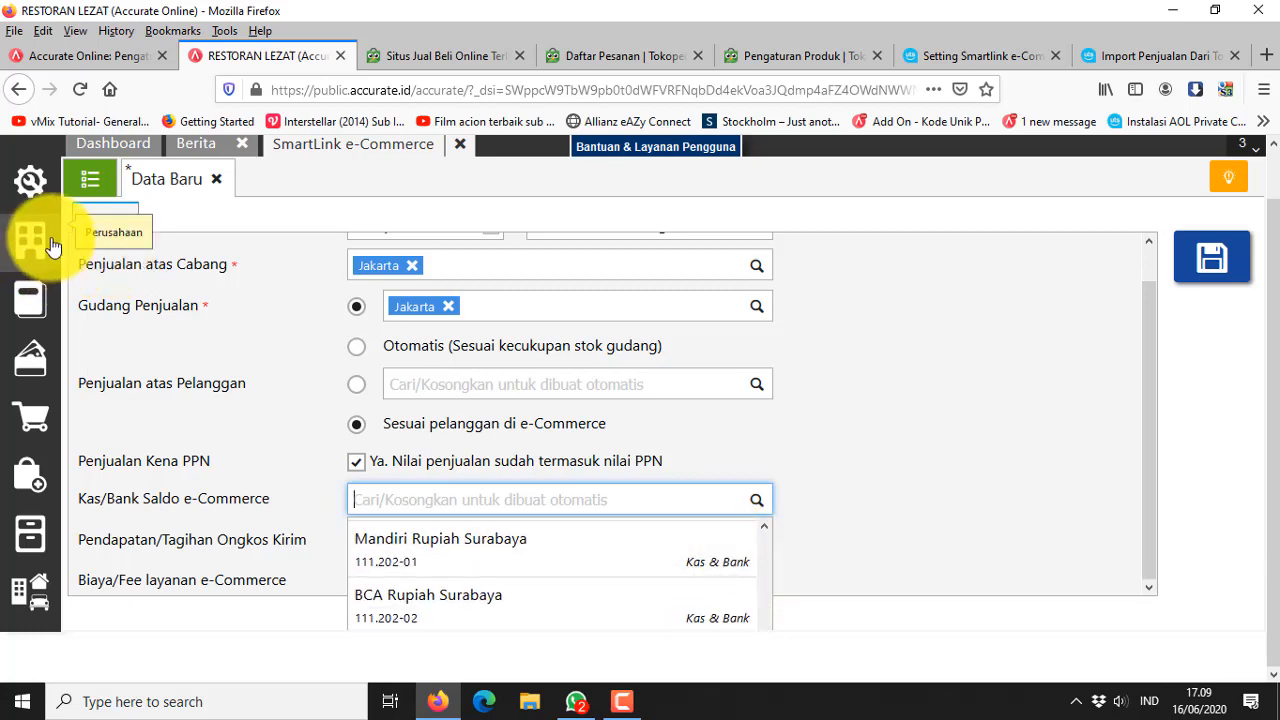
pyautogui.click(50, 241)
pyautogui.click(28, 298)
pyautogui.click(113, 320)
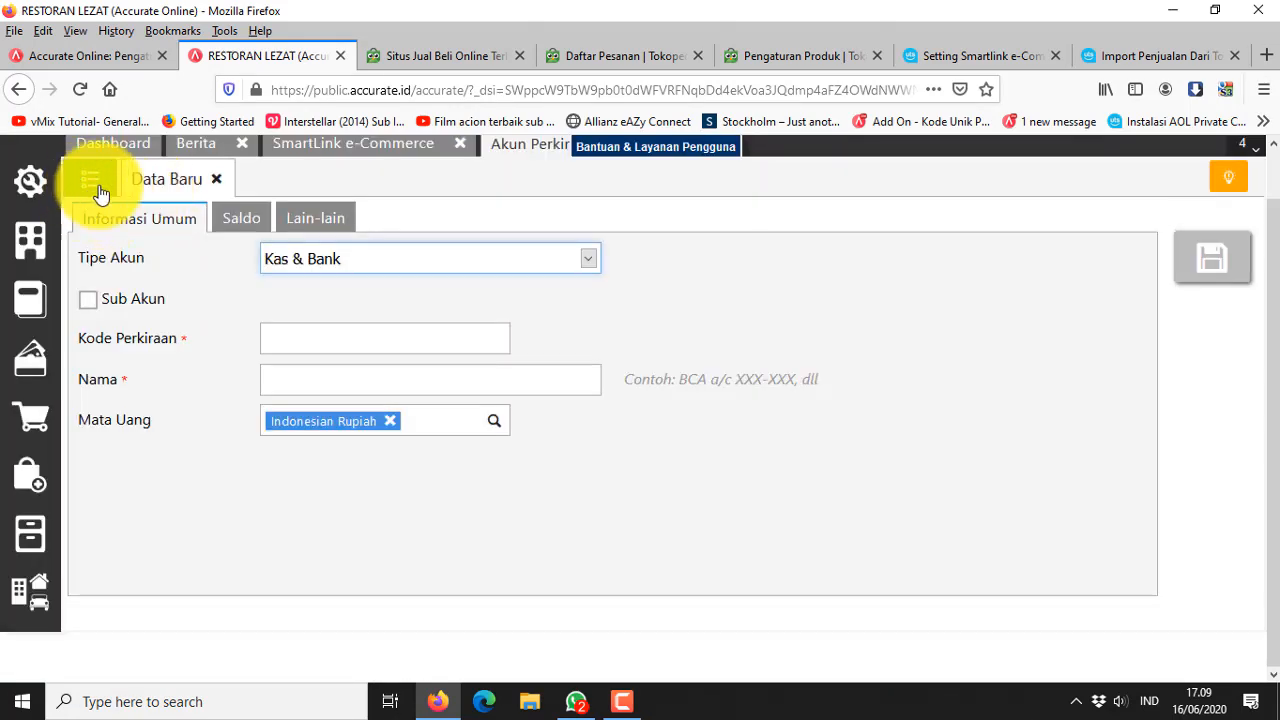
pyautogui.click(392, 270)
pyautogui.click(697, 266)
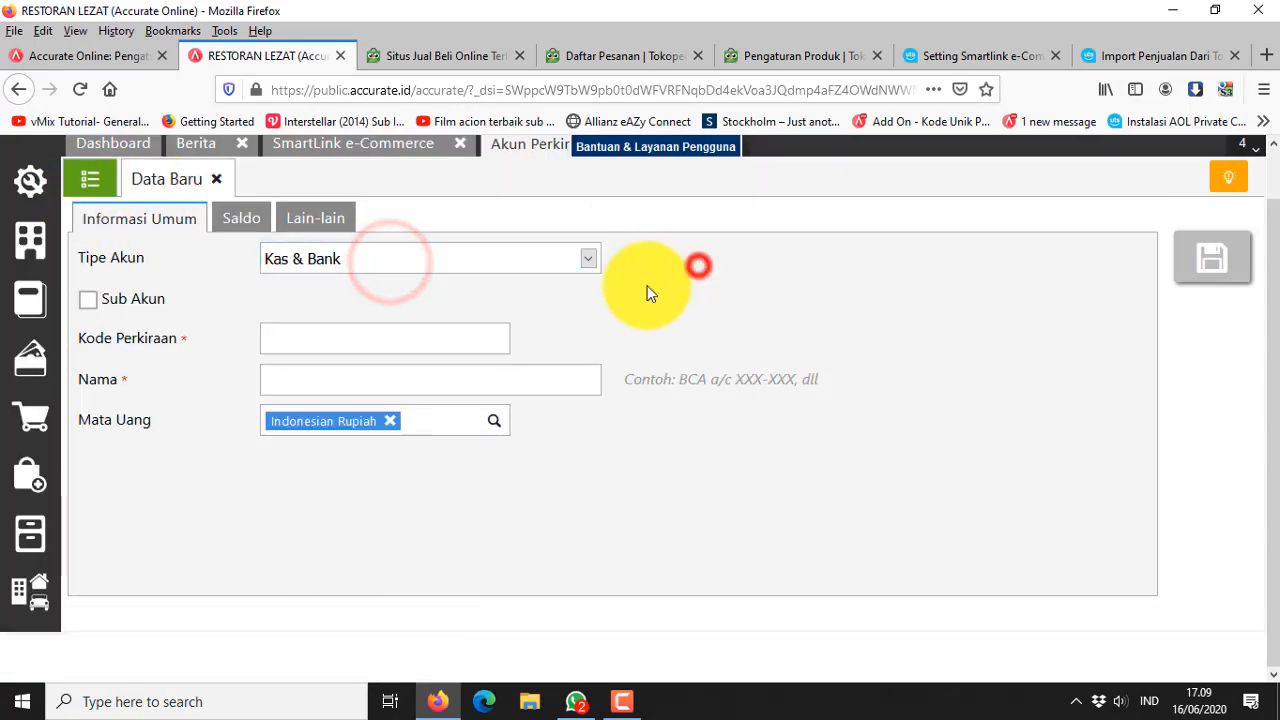
# - Name the account Saldo Tokopedia, make it a sub-account of Bank Jakarta, and save
pyautogui.click(311, 338)
pyautogui.write('5')
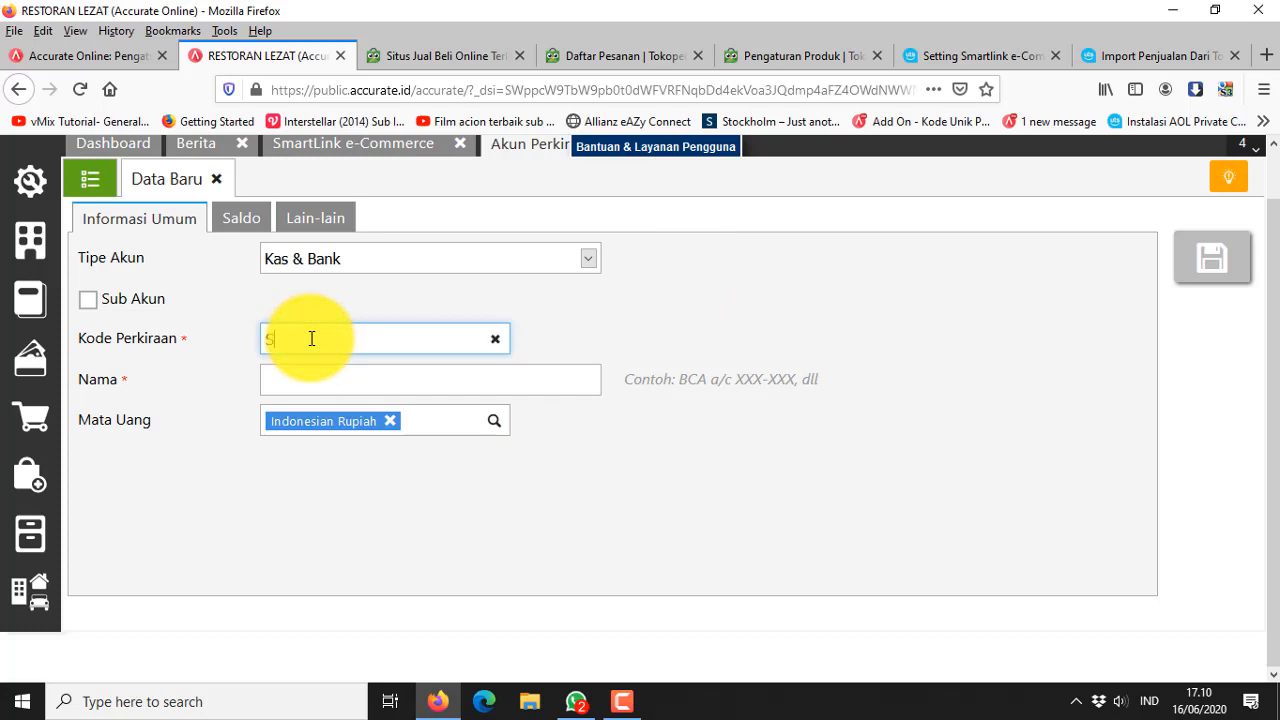
pyautogui.press('BackSpace')
pyautogui.press('Tab')
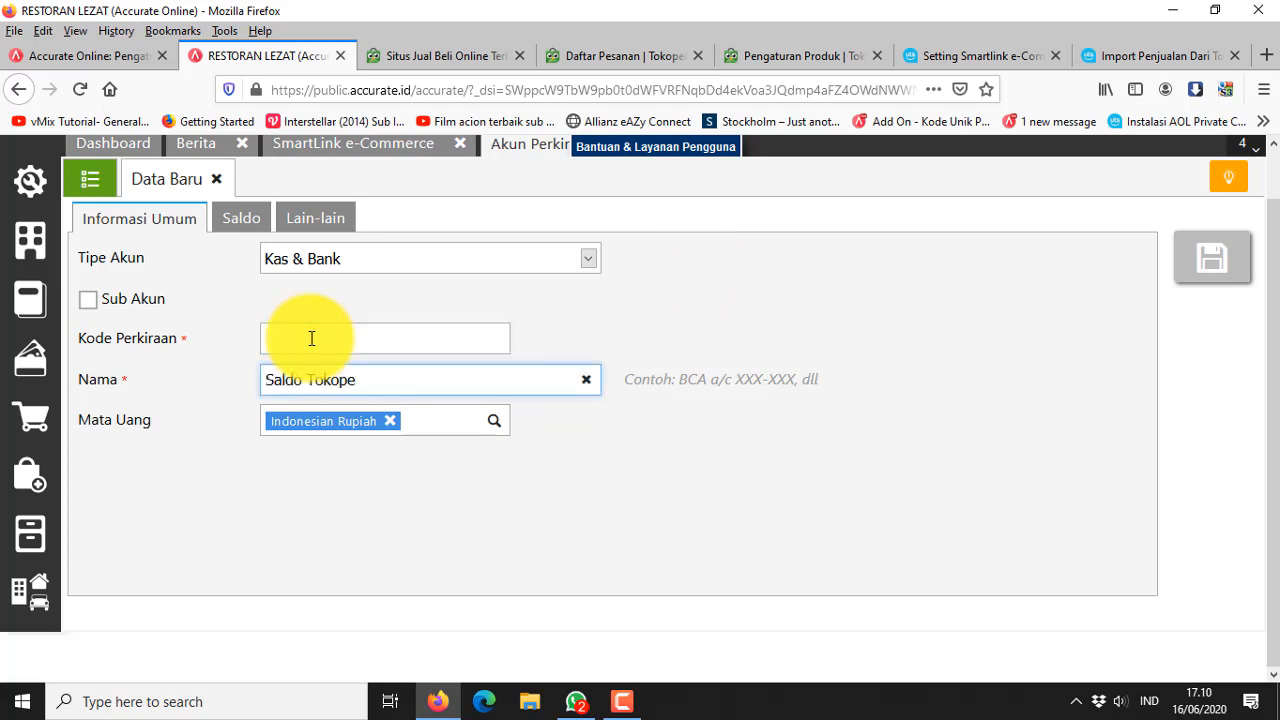
pyautogui.click(150, 302)
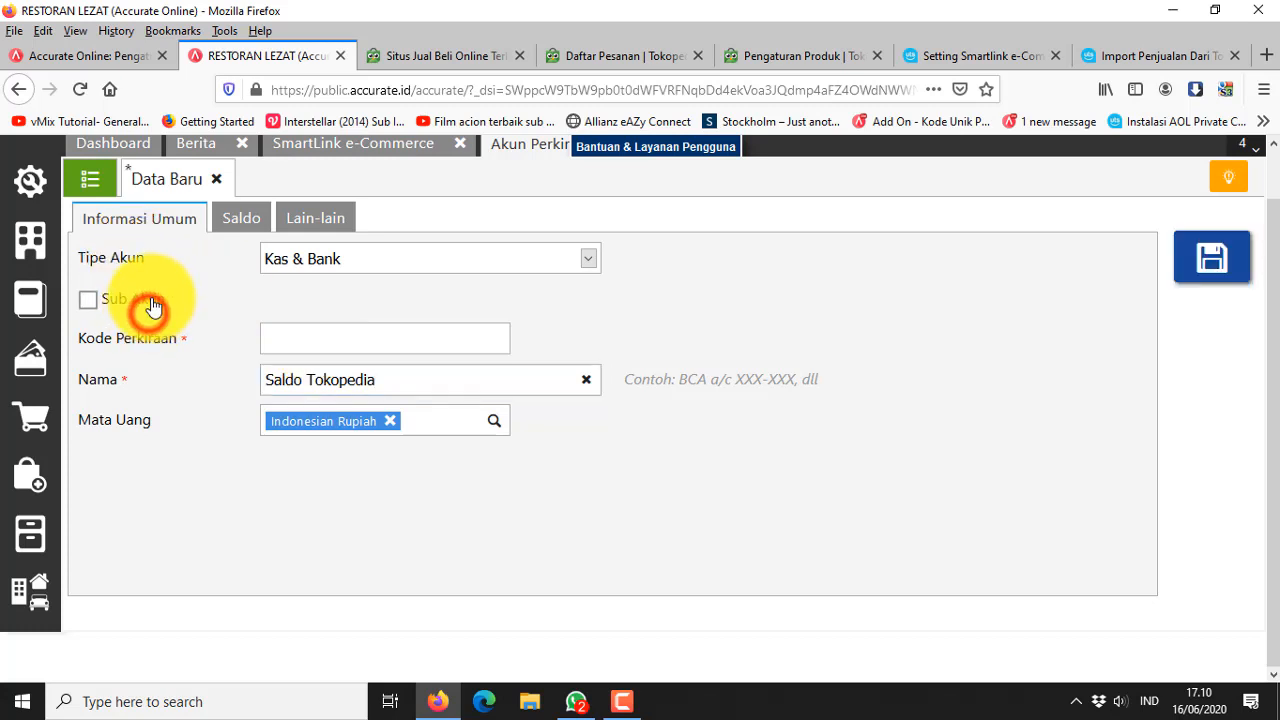
pyautogui.click(580, 304)
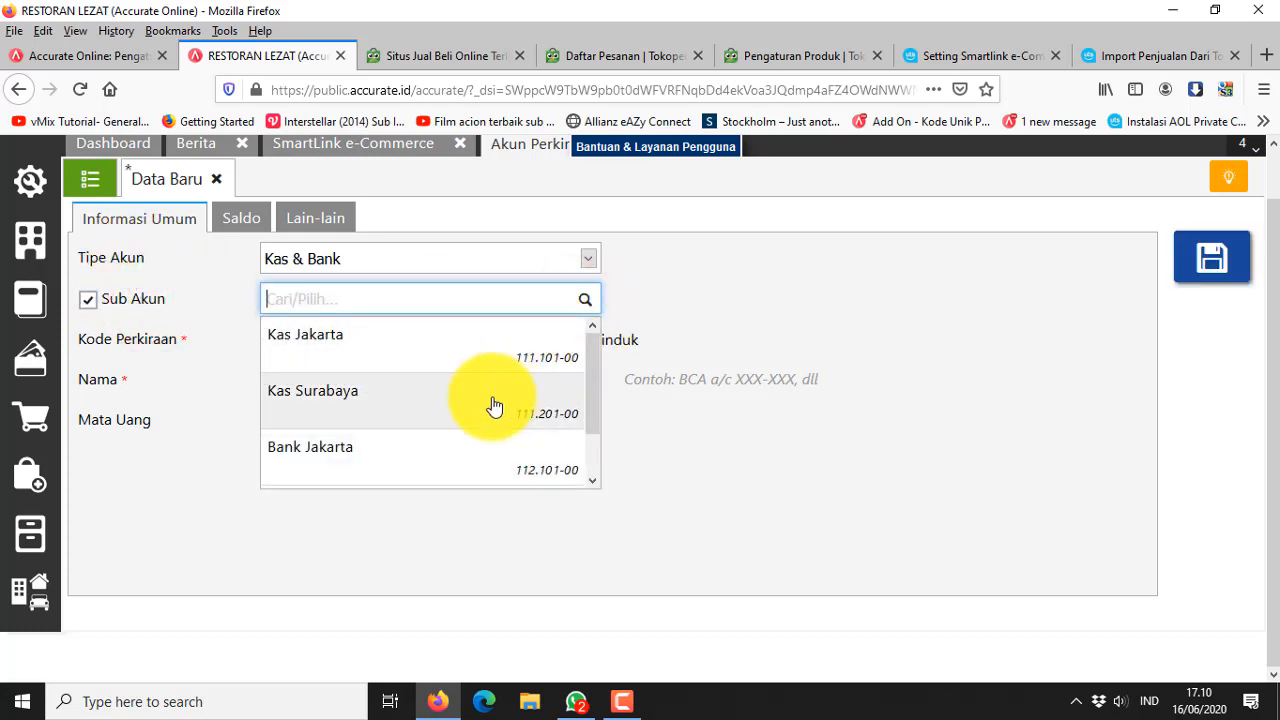
pyautogui.scroll(-1, 494, 406)
pyautogui.click(463, 412)
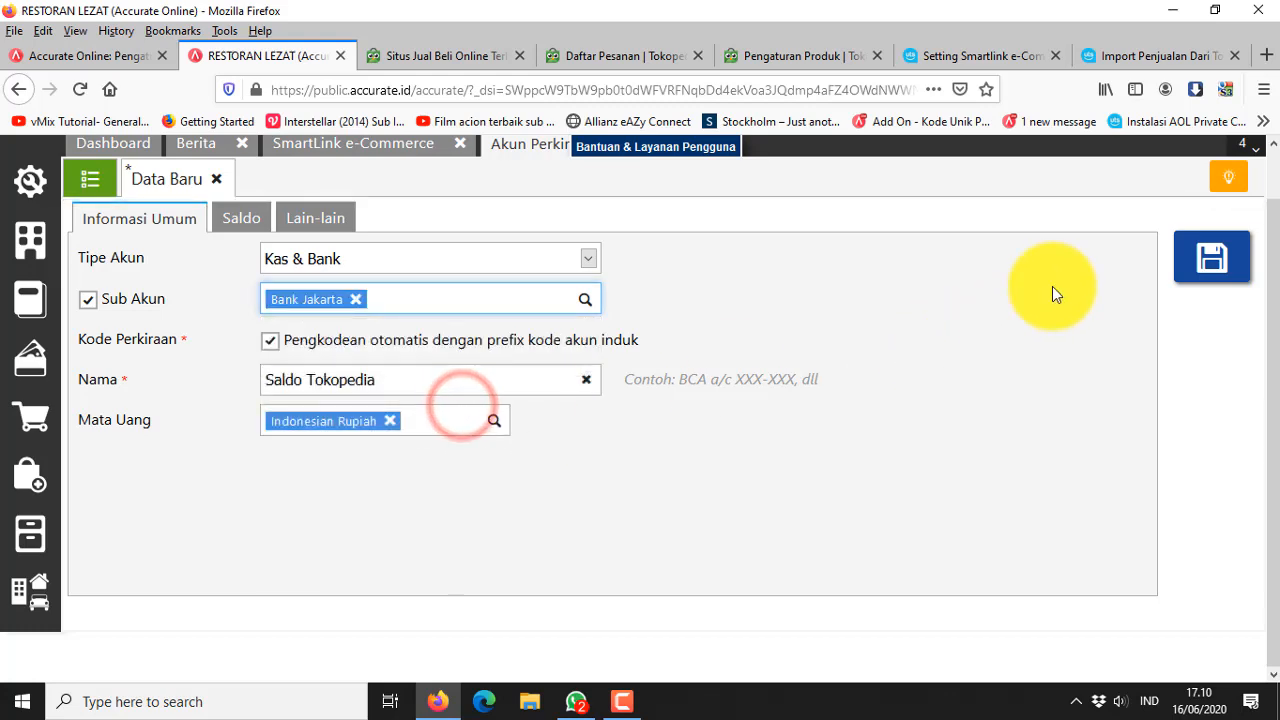
pyautogui.click(1212, 262)
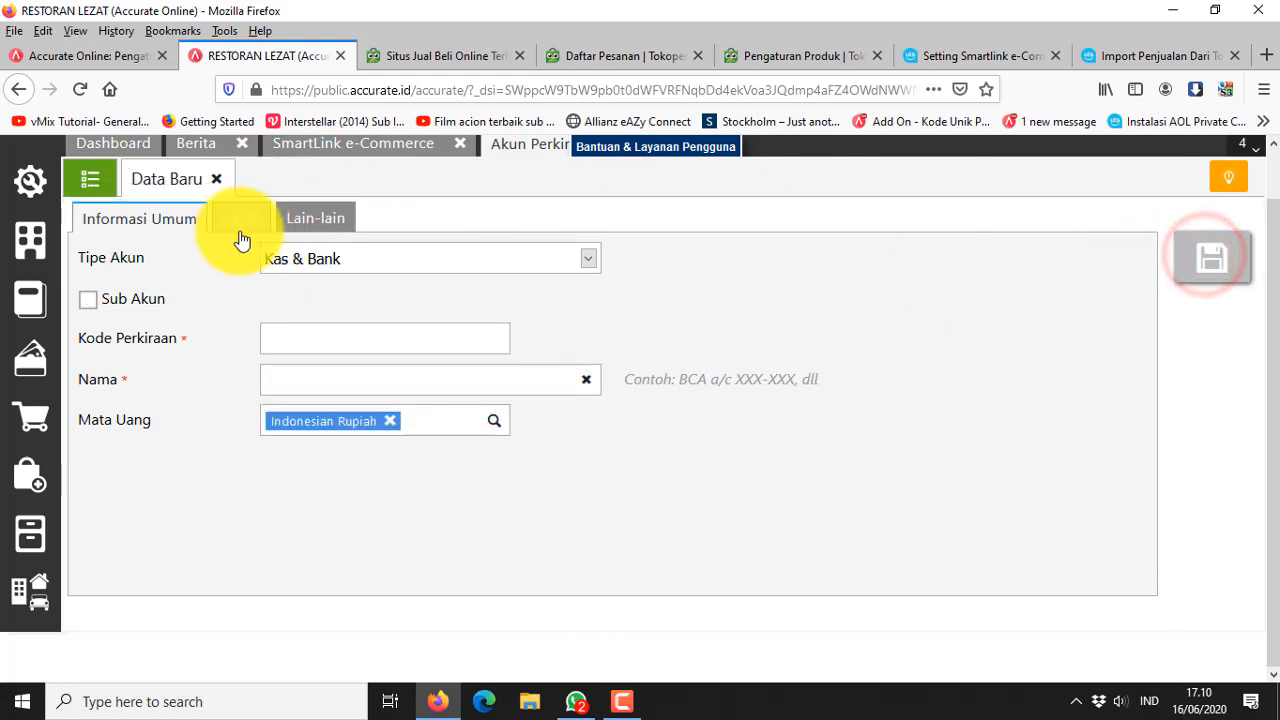
# - Set the e-Commerce balance account to 112.101-04 Saldo Tokopedia
pyautogui.click(399, 148)
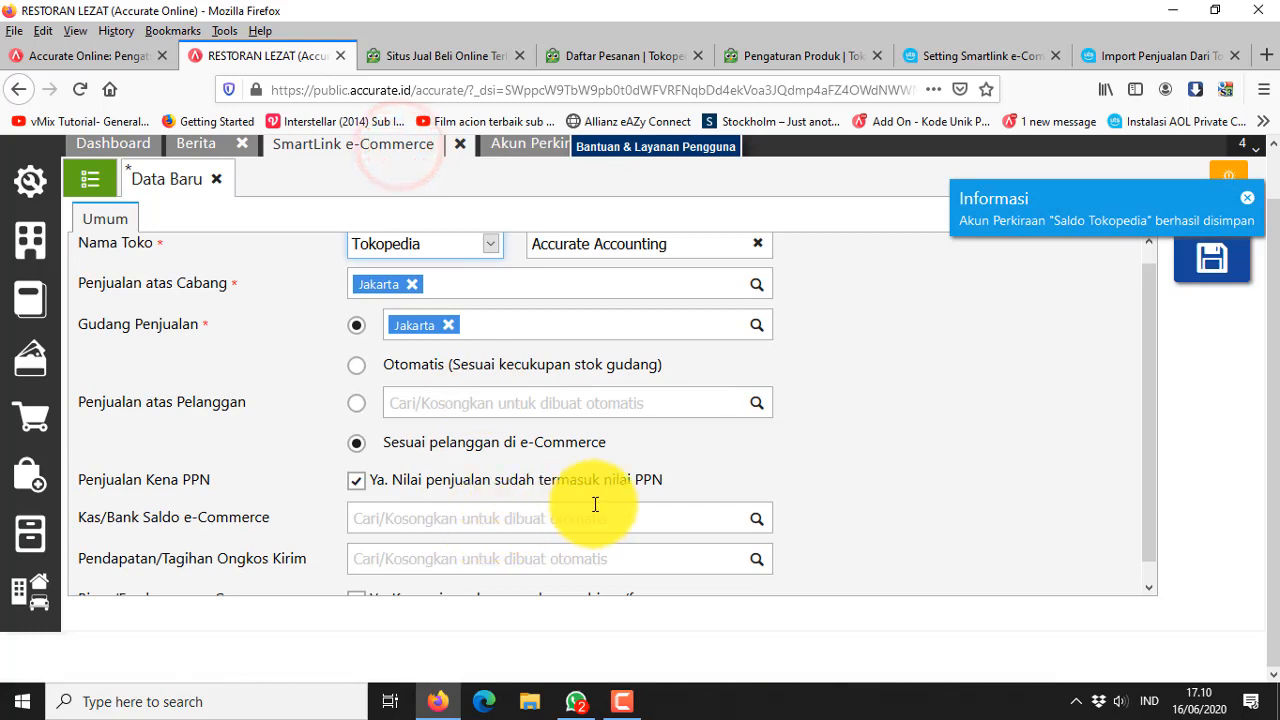
pyautogui.scroll(-1, 757, 491)
pyautogui.click(757, 500)
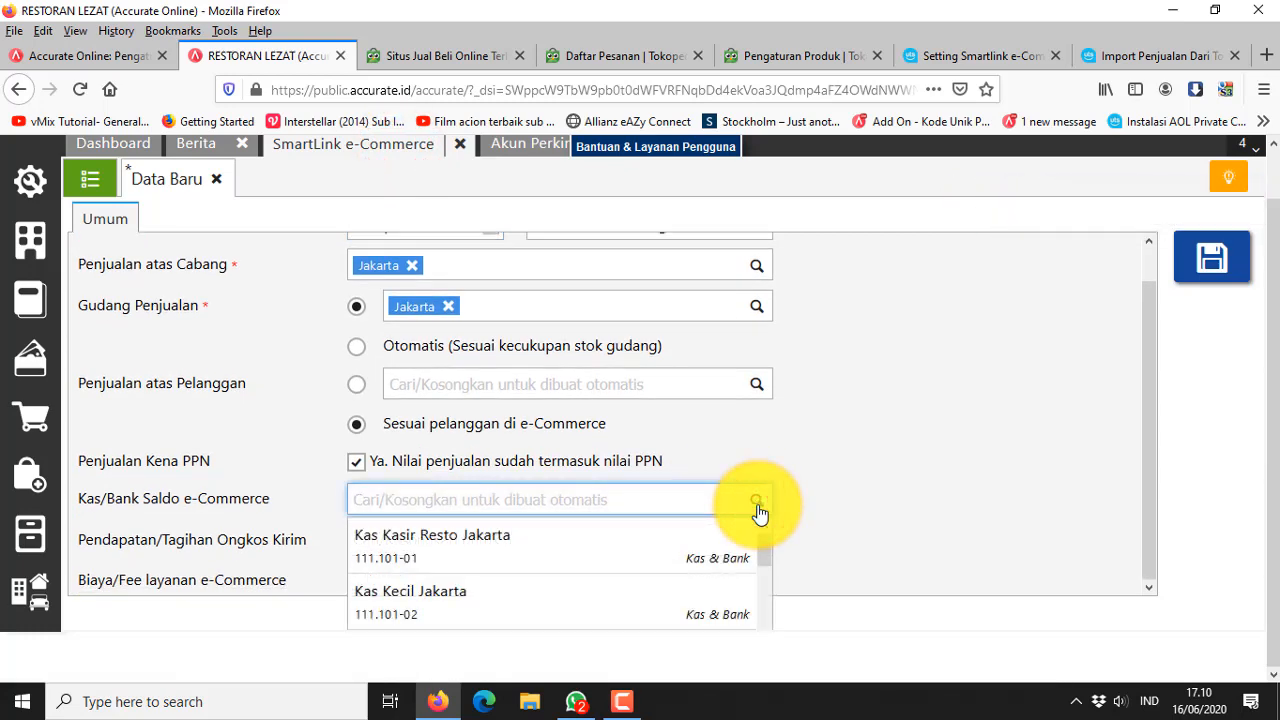
pyautogui.write('saldo toko')
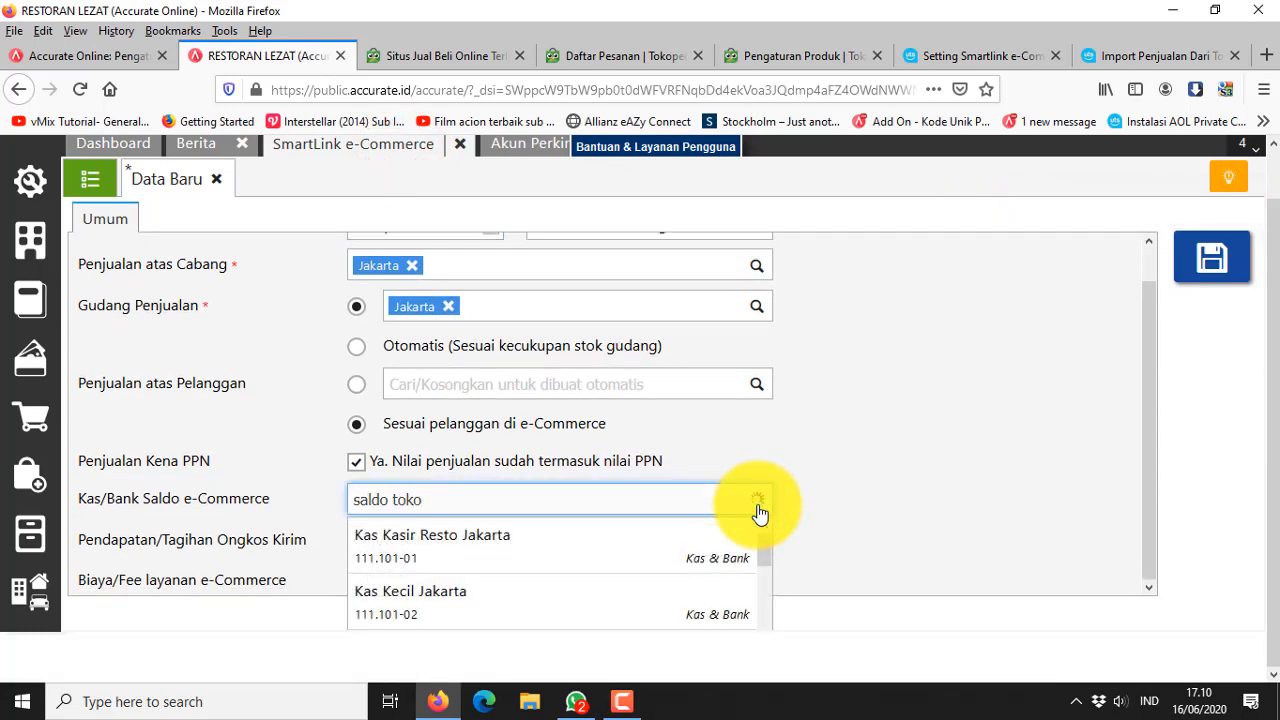
pyautogui.click(620, 535)
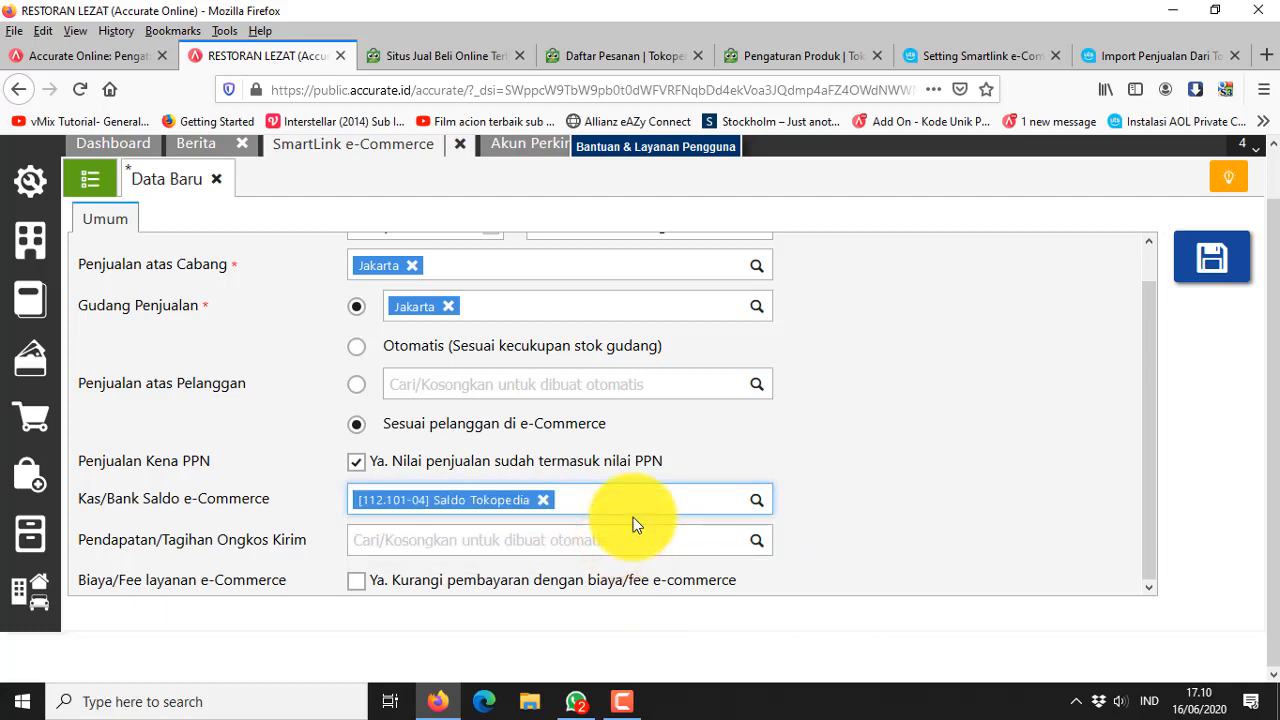
# - Browse the shipping income account list without choosing one, zooming the page out
pyautogui.scroll(1, 632, 524)
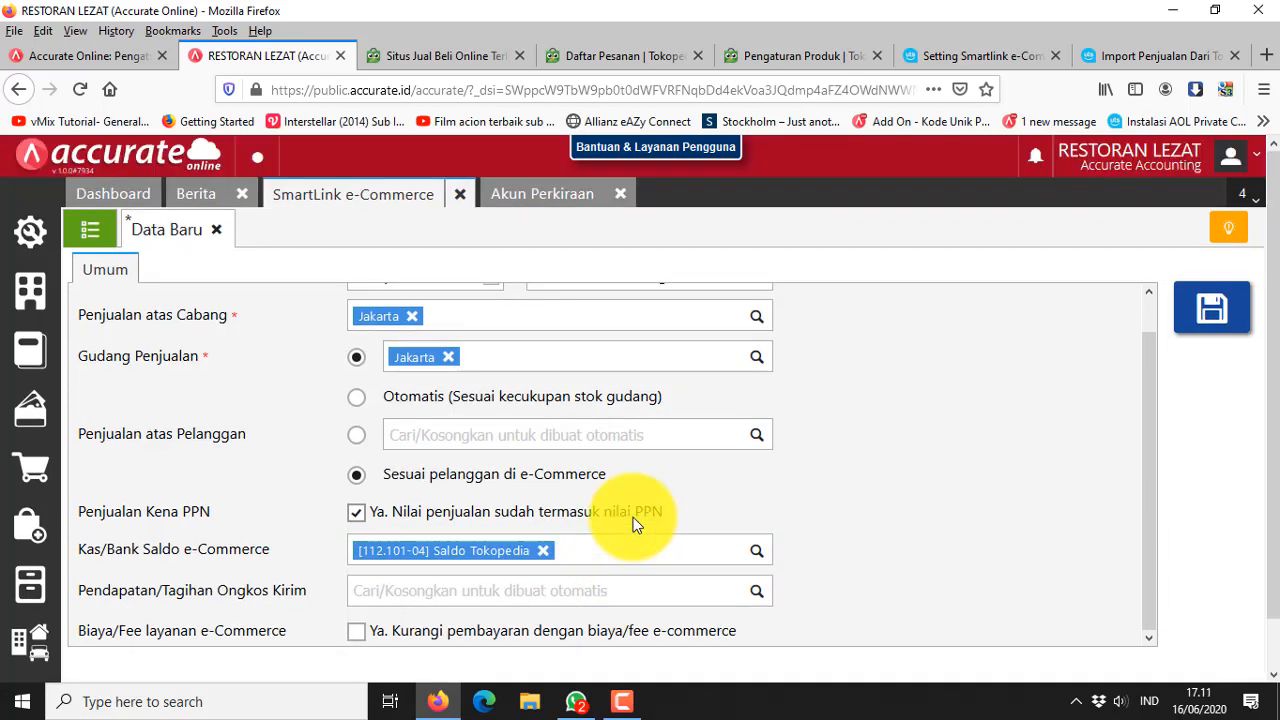
pyautogui.click(757, 591)
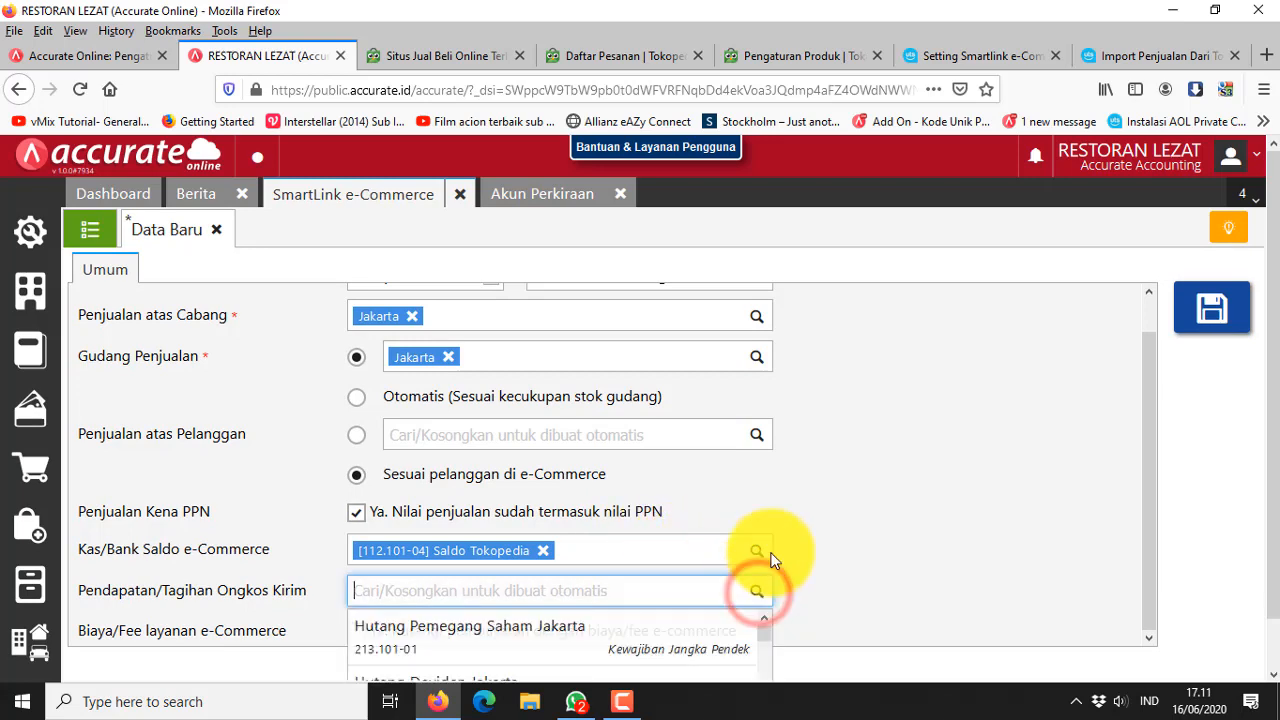
pyautogui.hotkey('ctrl', '-')
pyautogui.hotkey('ctrl', '-')
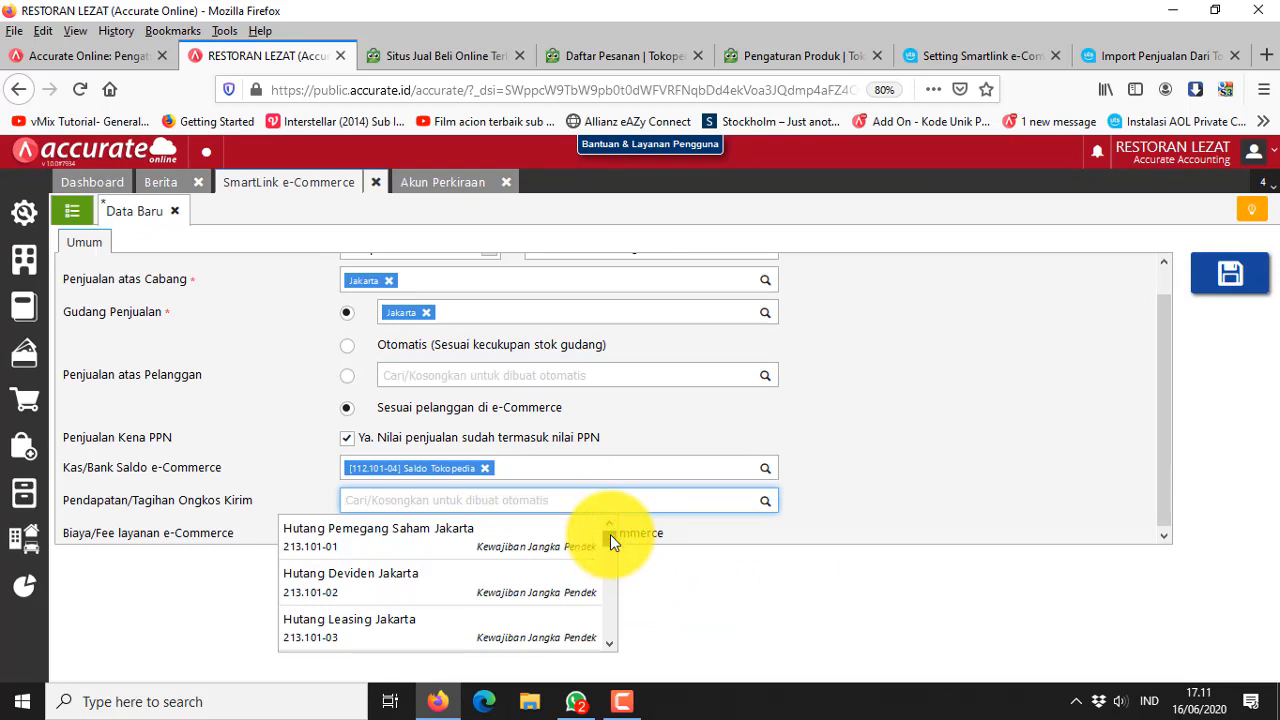
pyautogui.moveTo(610, 537); pyautogui.dragTo(590, 598)
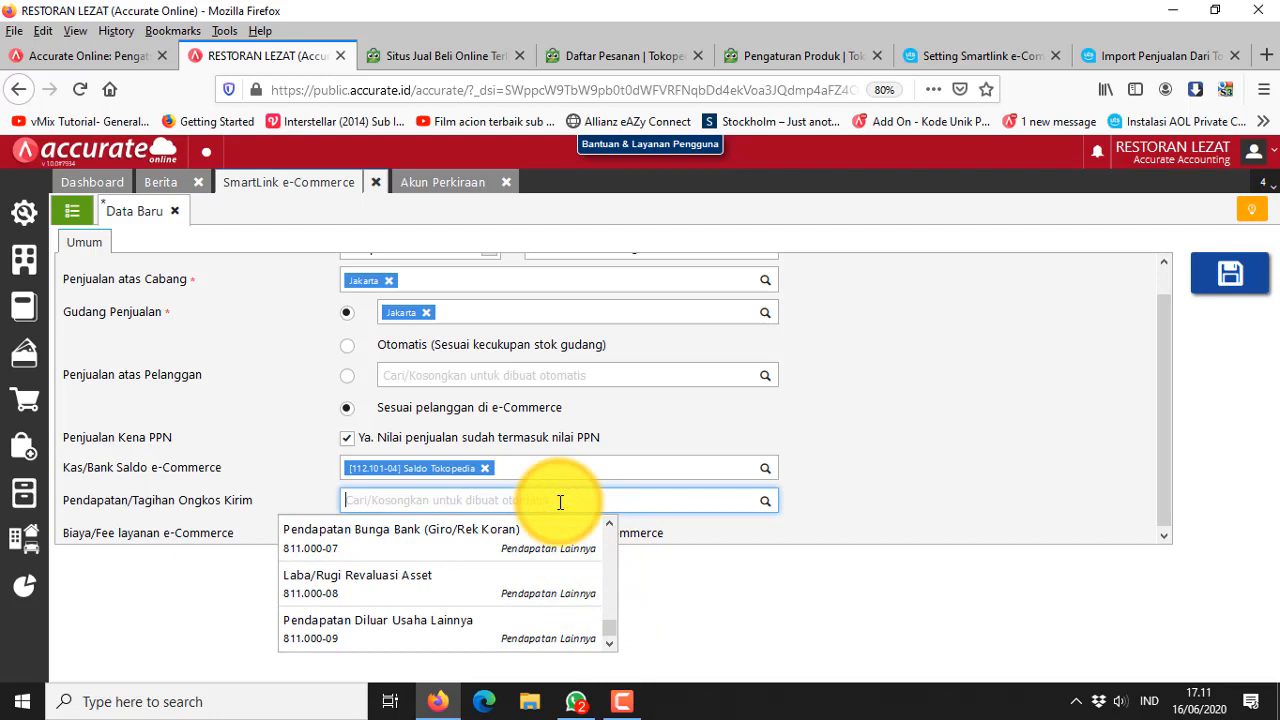
pyautogui.click(943, 455)
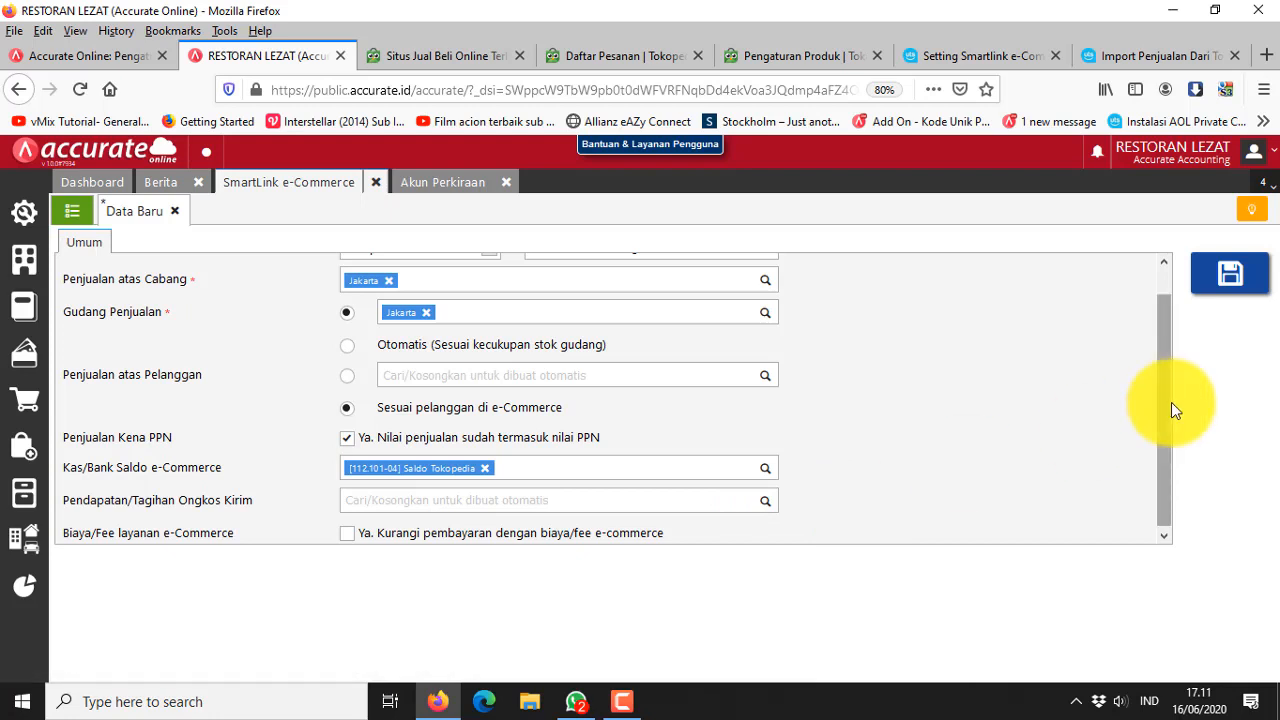
pyautogui.click(766, 500)
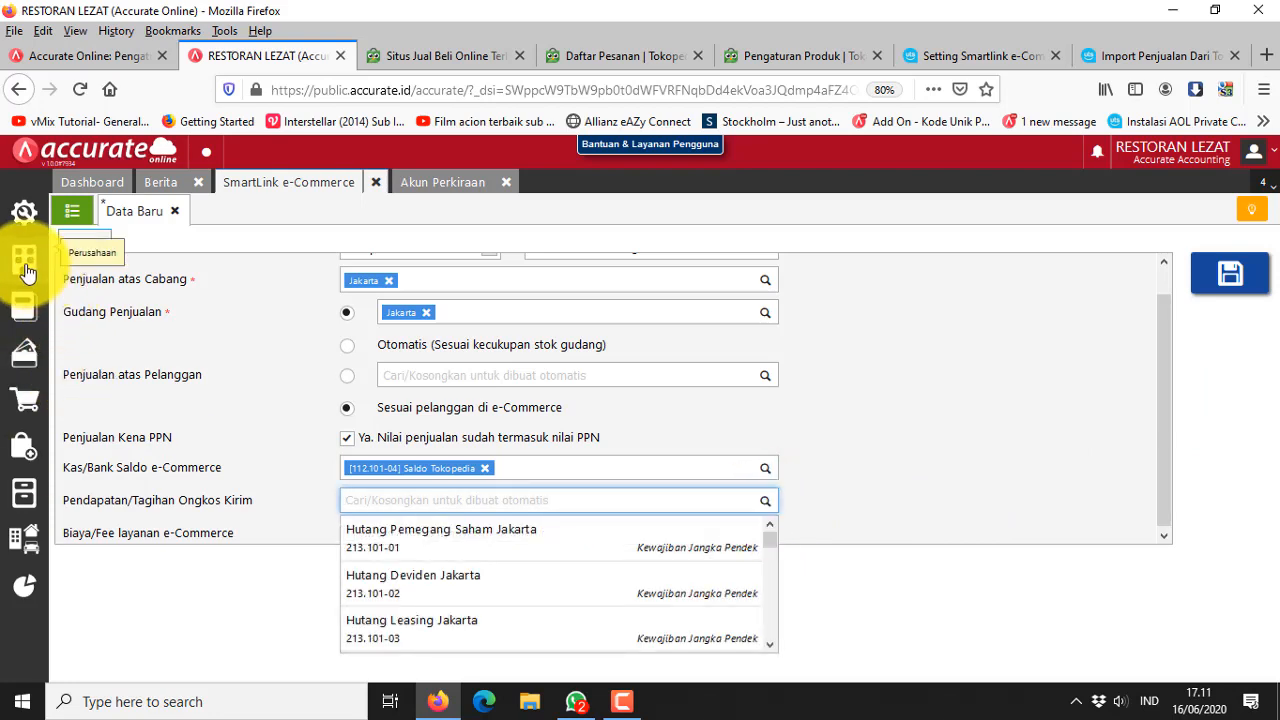
# - Start a new Pendapatan Lainnya account named Ongkos Kirim Tokopedia in the chart of accounts
pyautogui.moveTo(23, 308)
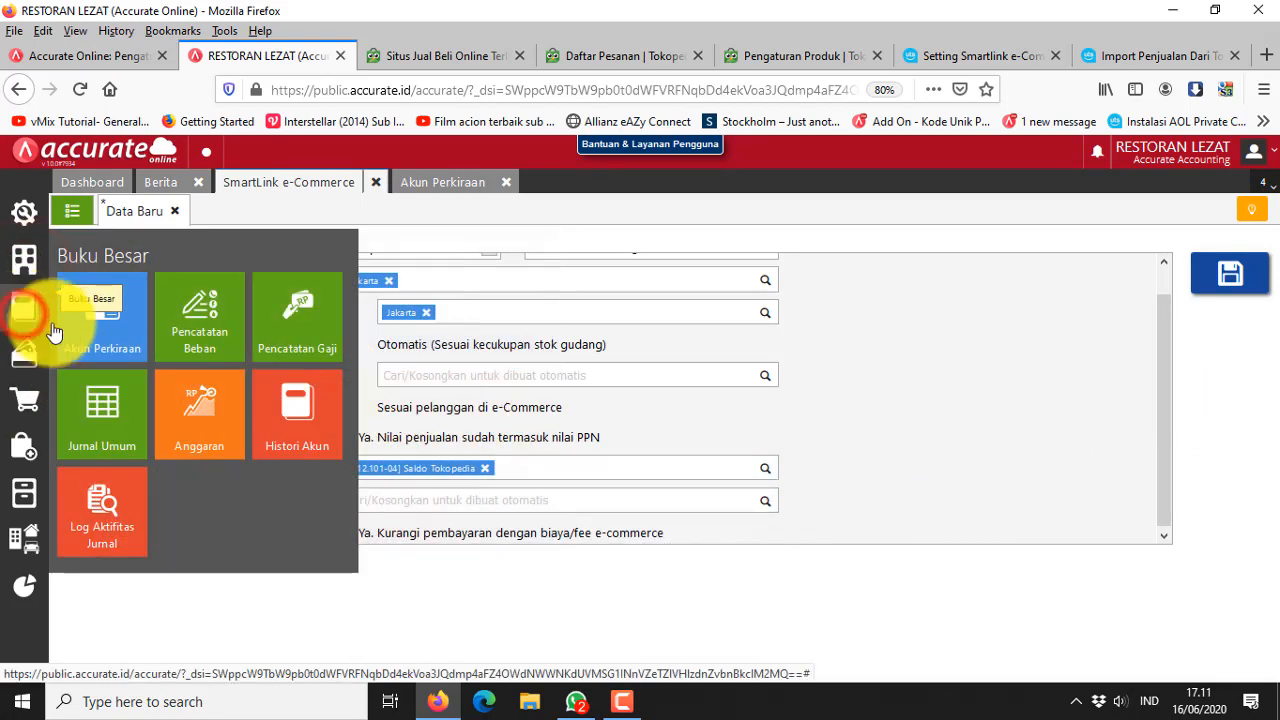
pyautogui.click(108, 338)
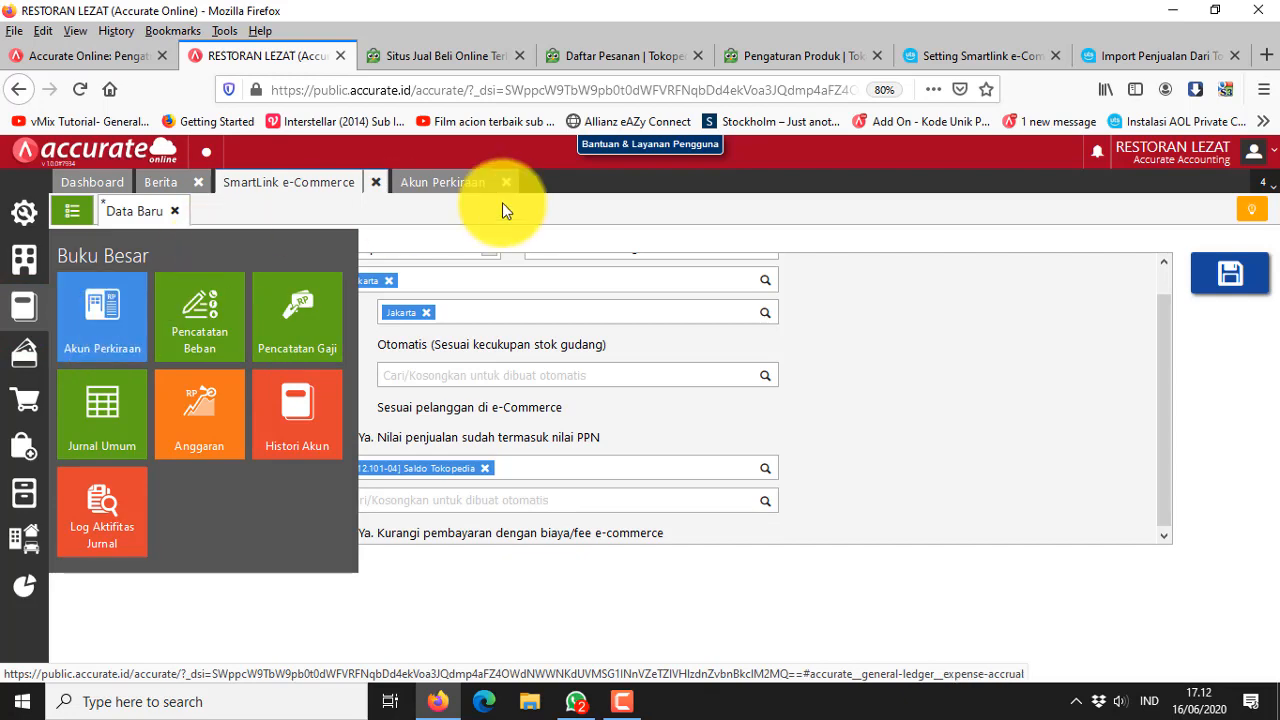
pyautogui.click(449, 181)
pyautogui.click(306, 280)
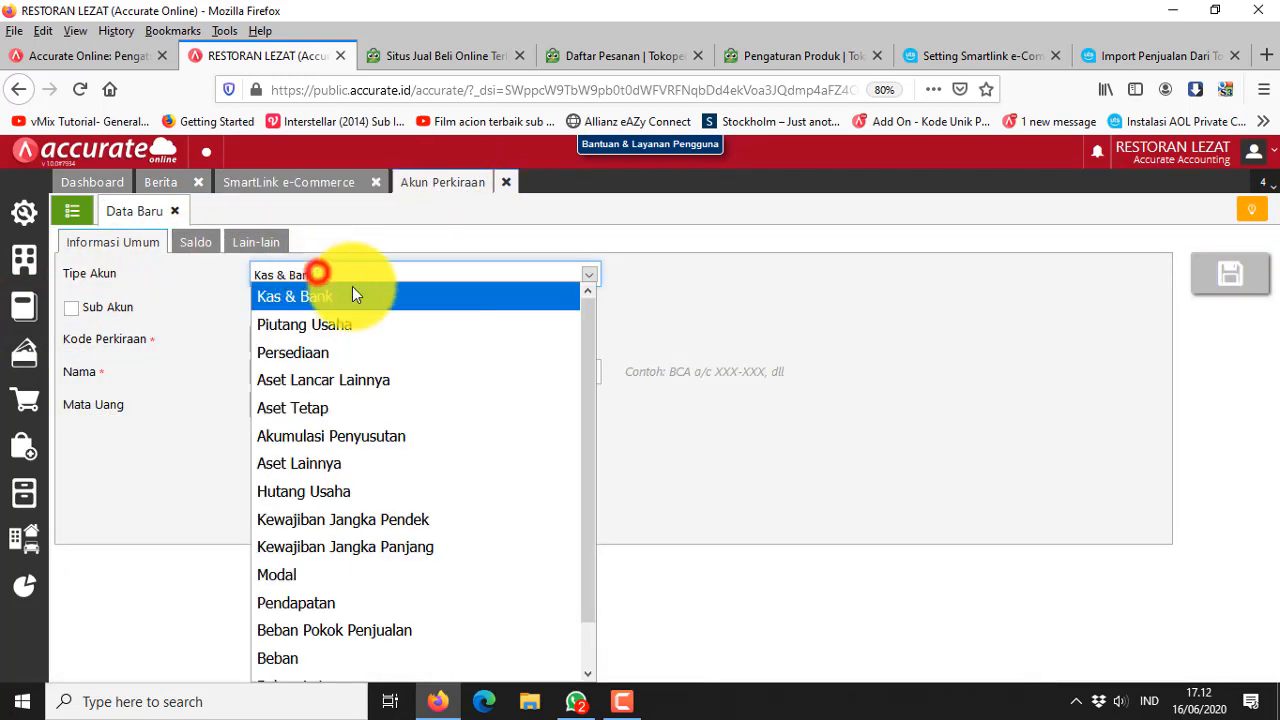
pyautogui.scroll(-1, 526, 552)
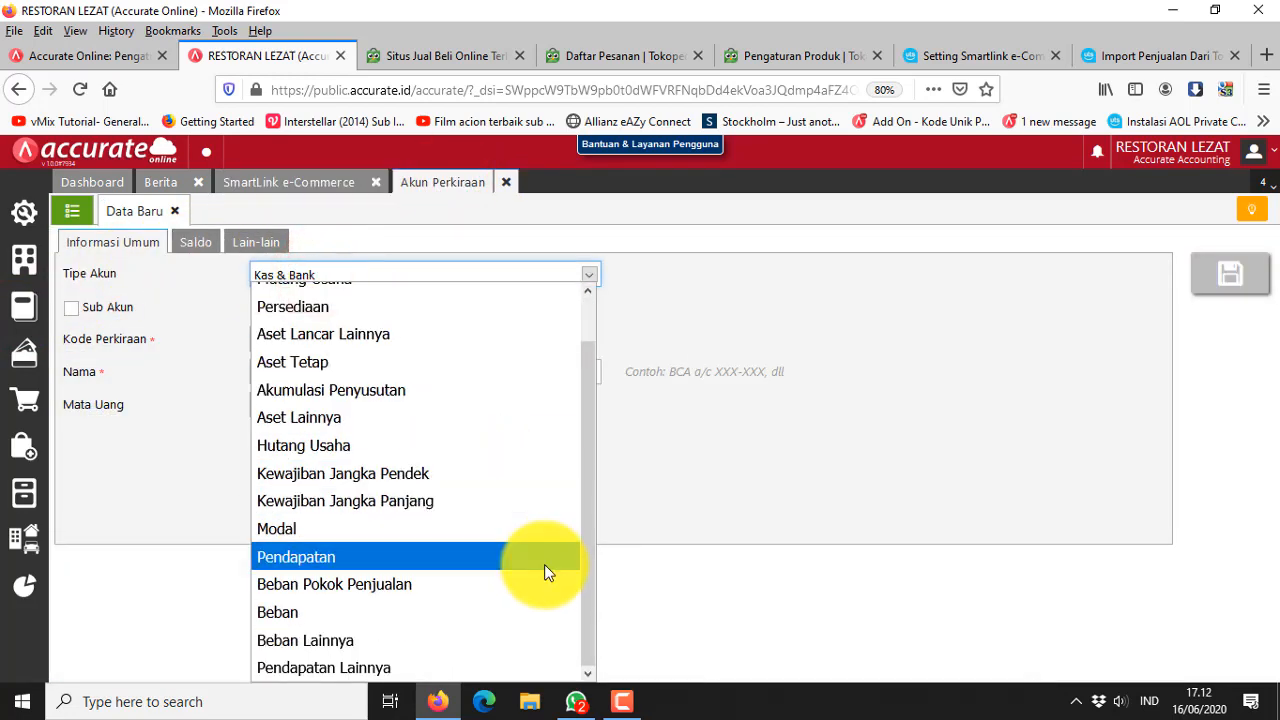
pyautogui.click(383, 666)
pyautogui.click(337, 338)
pyautogui.click(310, 372)
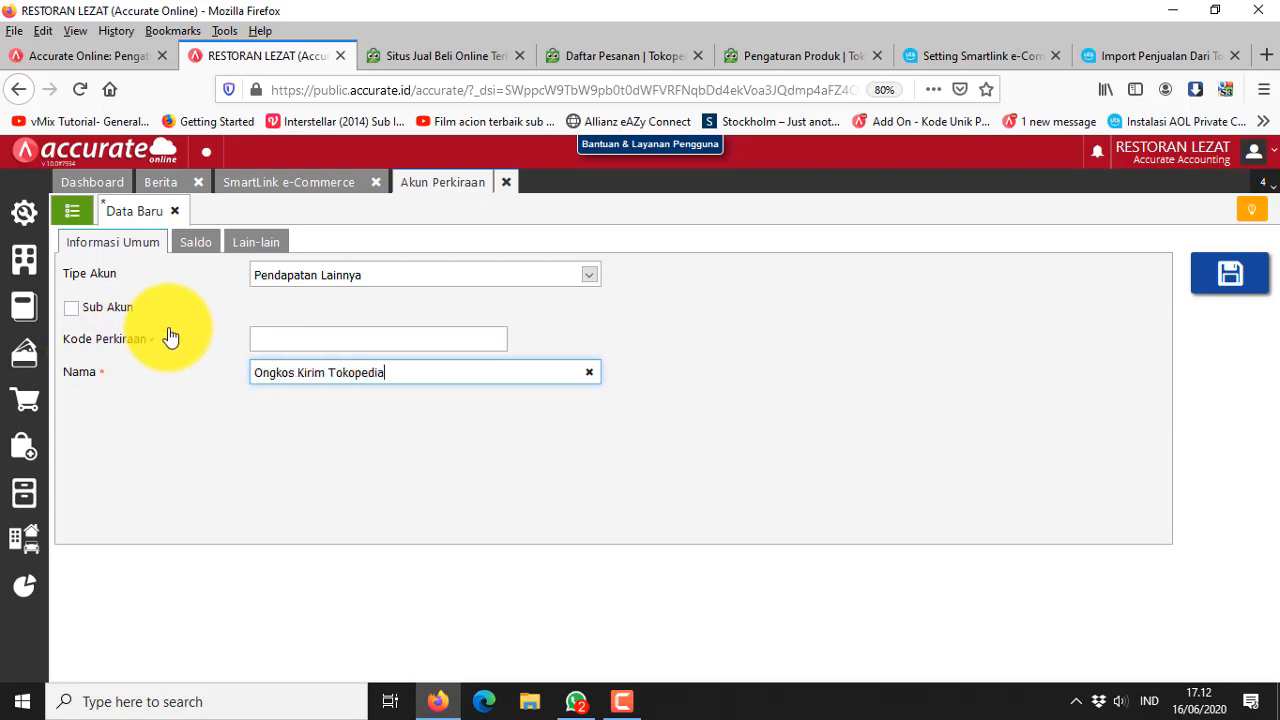
# - Save it as a sub-account of Pendapatan Diluar Usaha
pyautogui.click(118, 308)
pyautogui.click(590, 305)
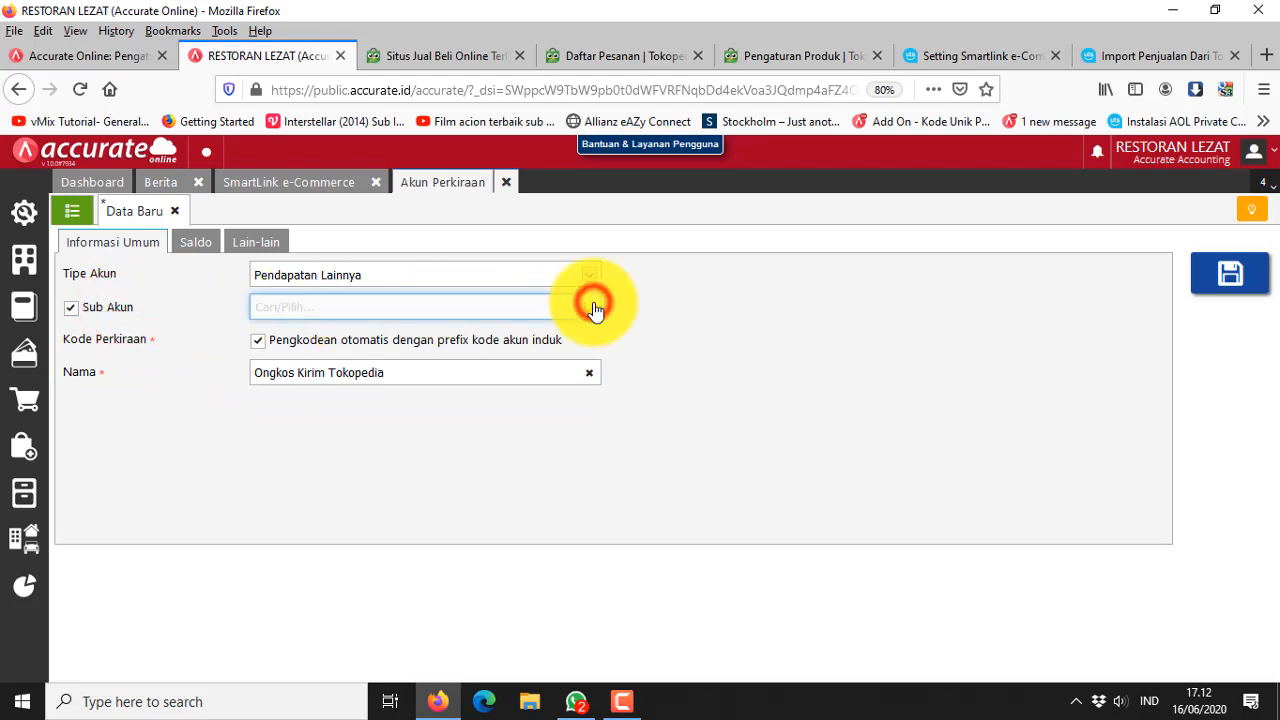
pyautogui.click(560, 347)
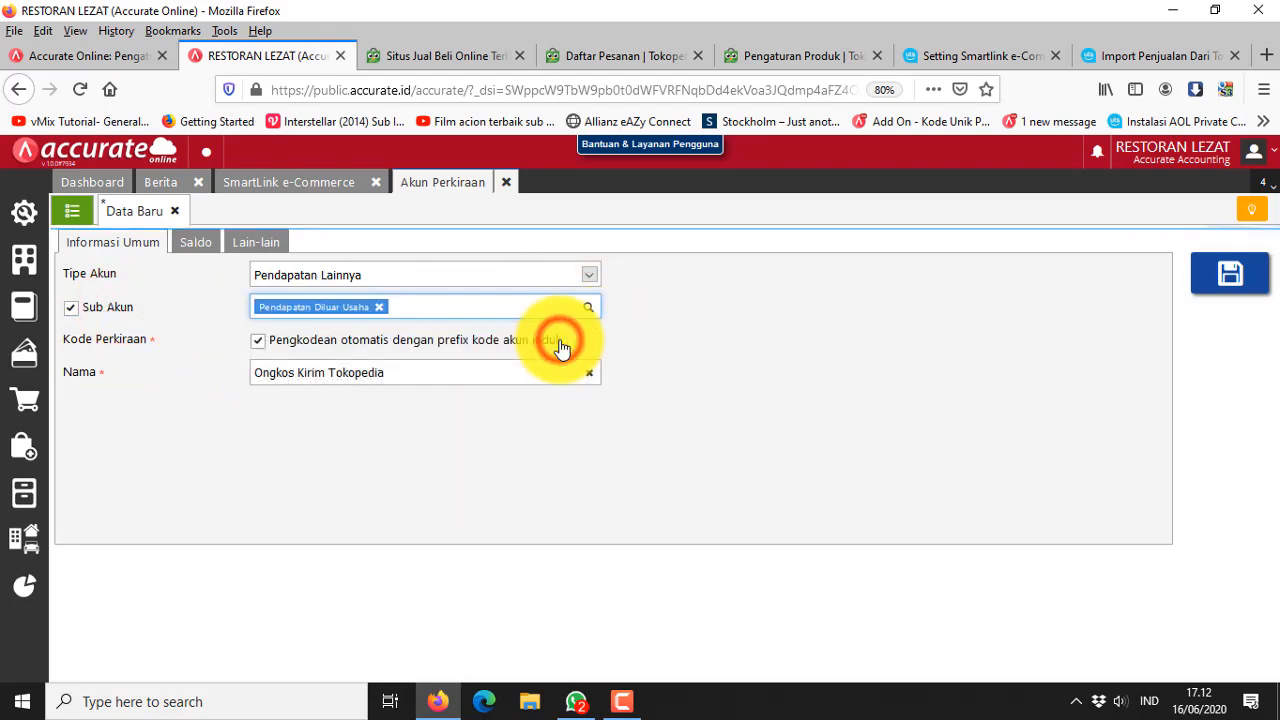
pyautogui.click(1232, 275)
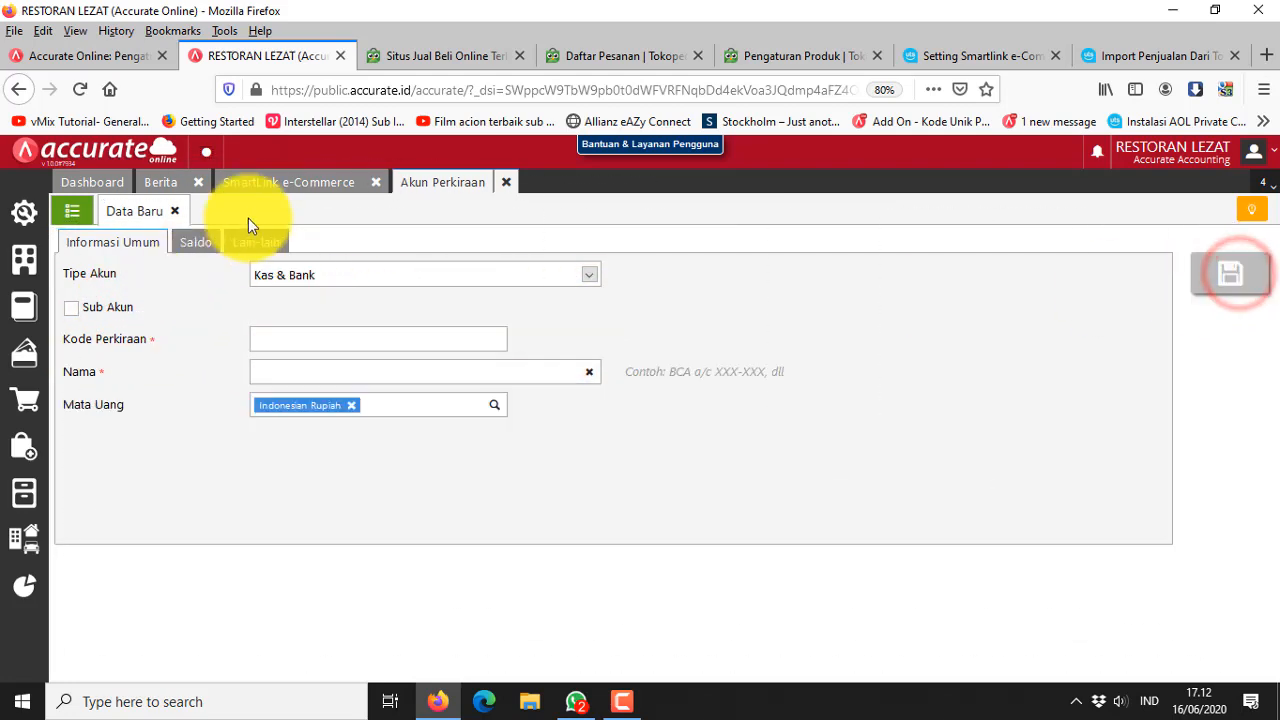
pyautogui.click(266, 180)
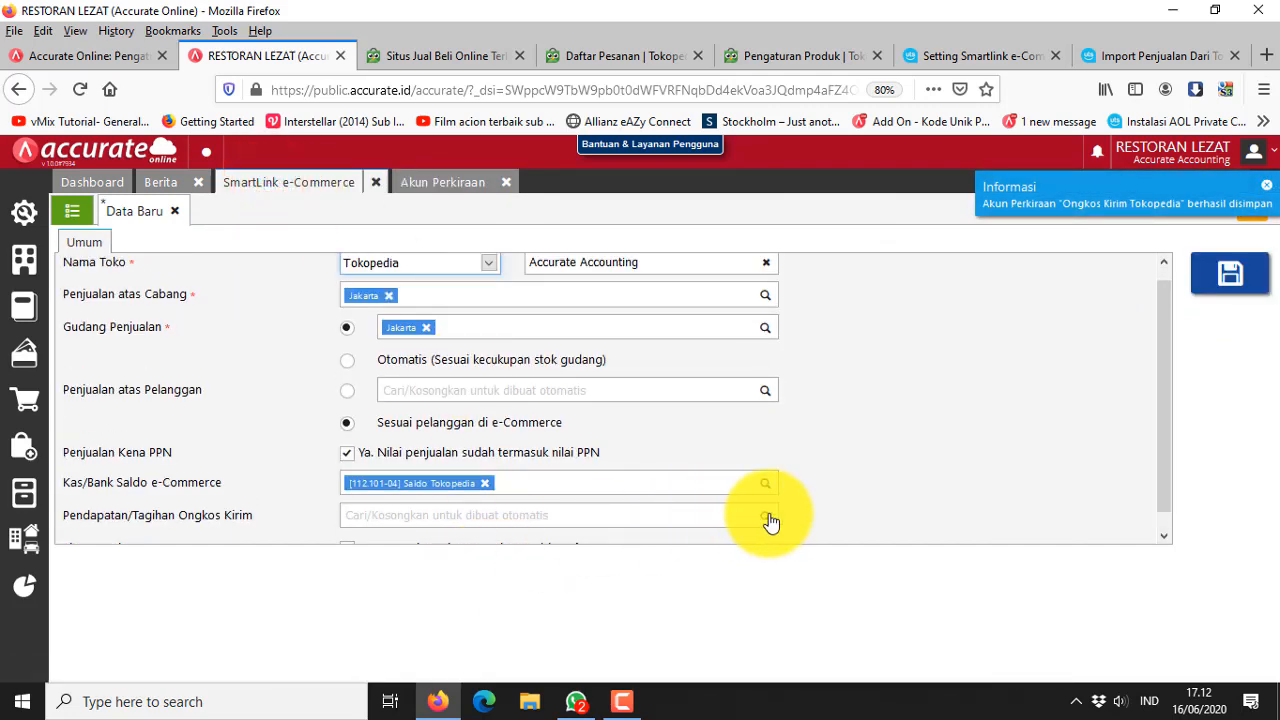
# - Set the shipping charge account to 811.000-10 Ongkos Kirim Tokopedia
pyautogui.click(766, 516)
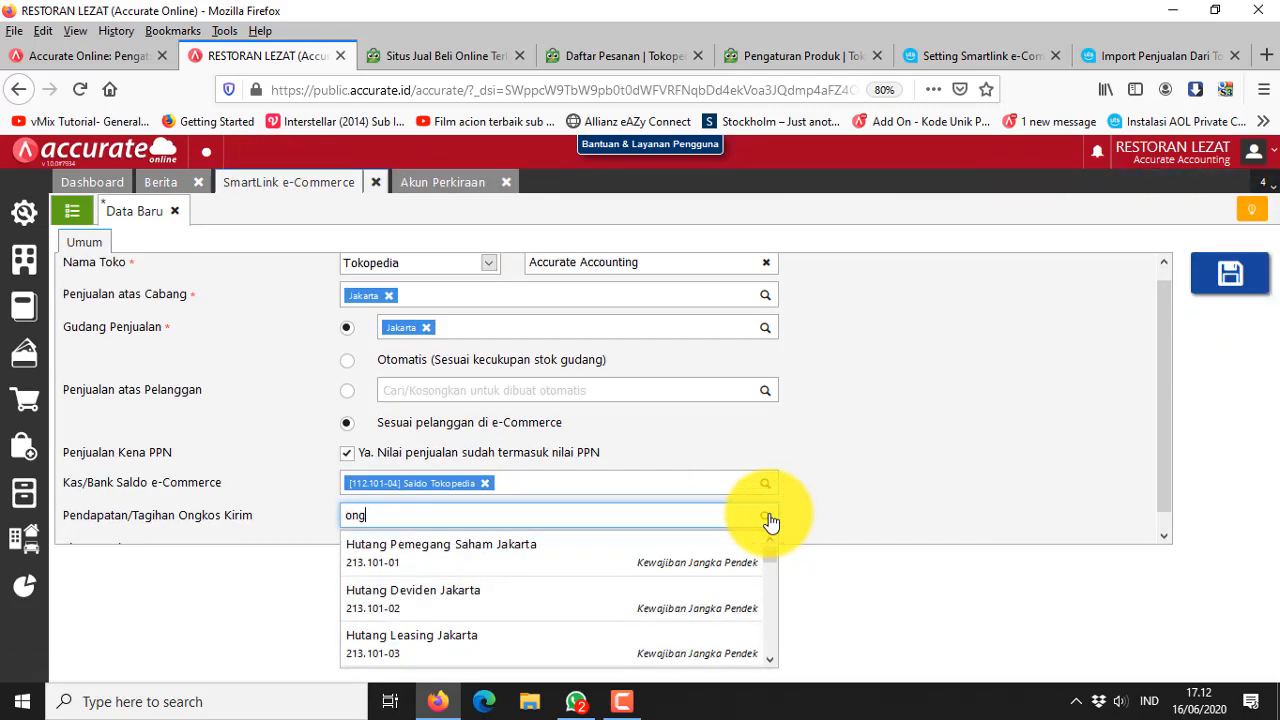
pyautogui.write('ongkos kirim')
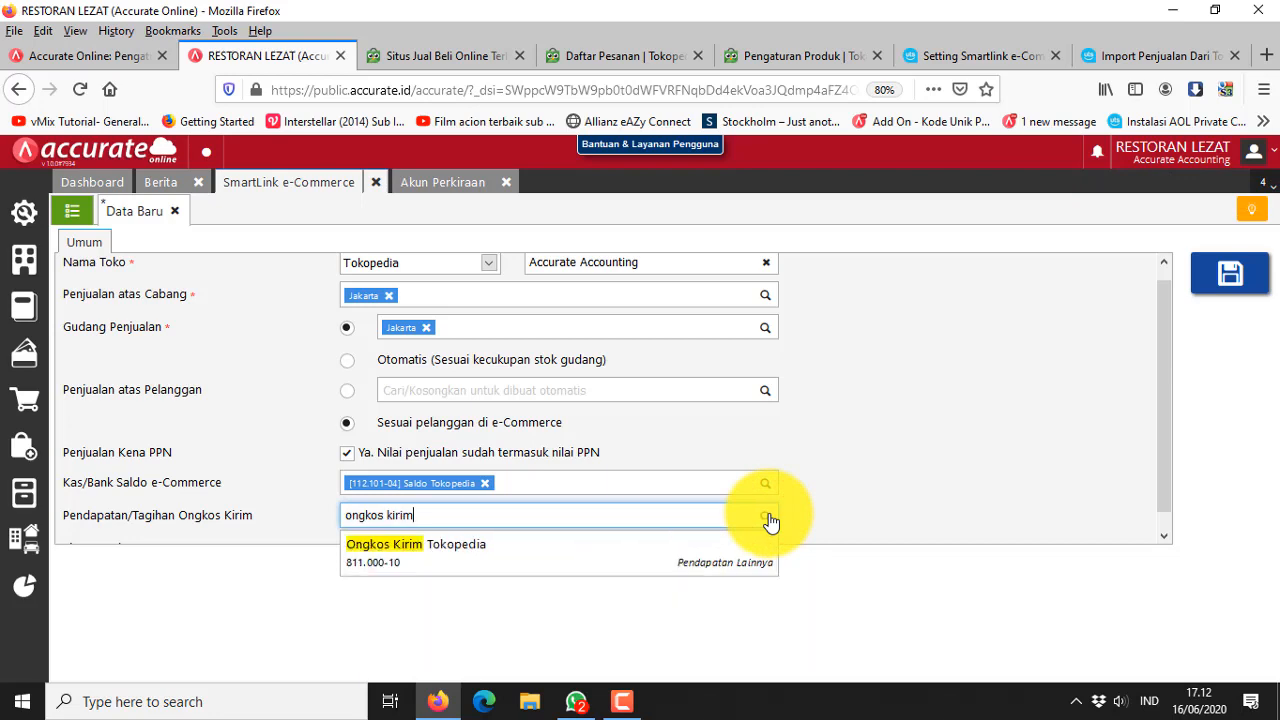
pyautogui.click(698, 550)
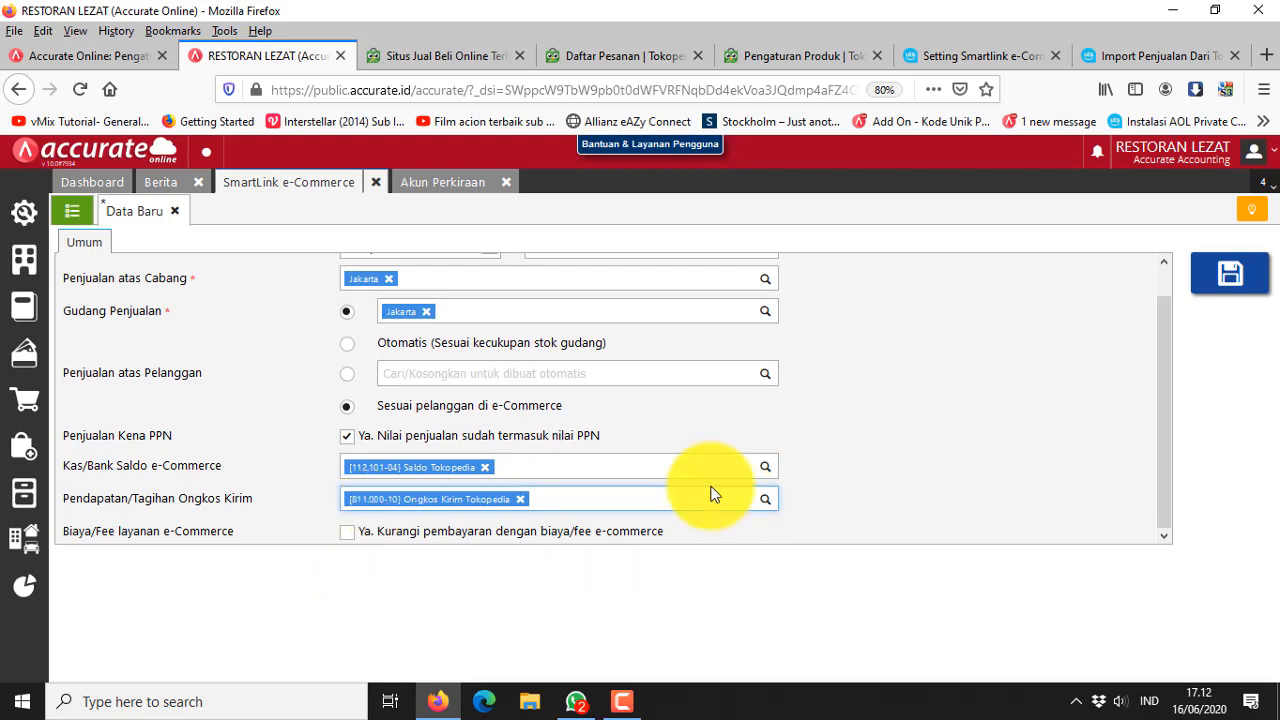
# - Enable deducting the e-commerce service fee at 1%
pyautogui.click(346, 532)
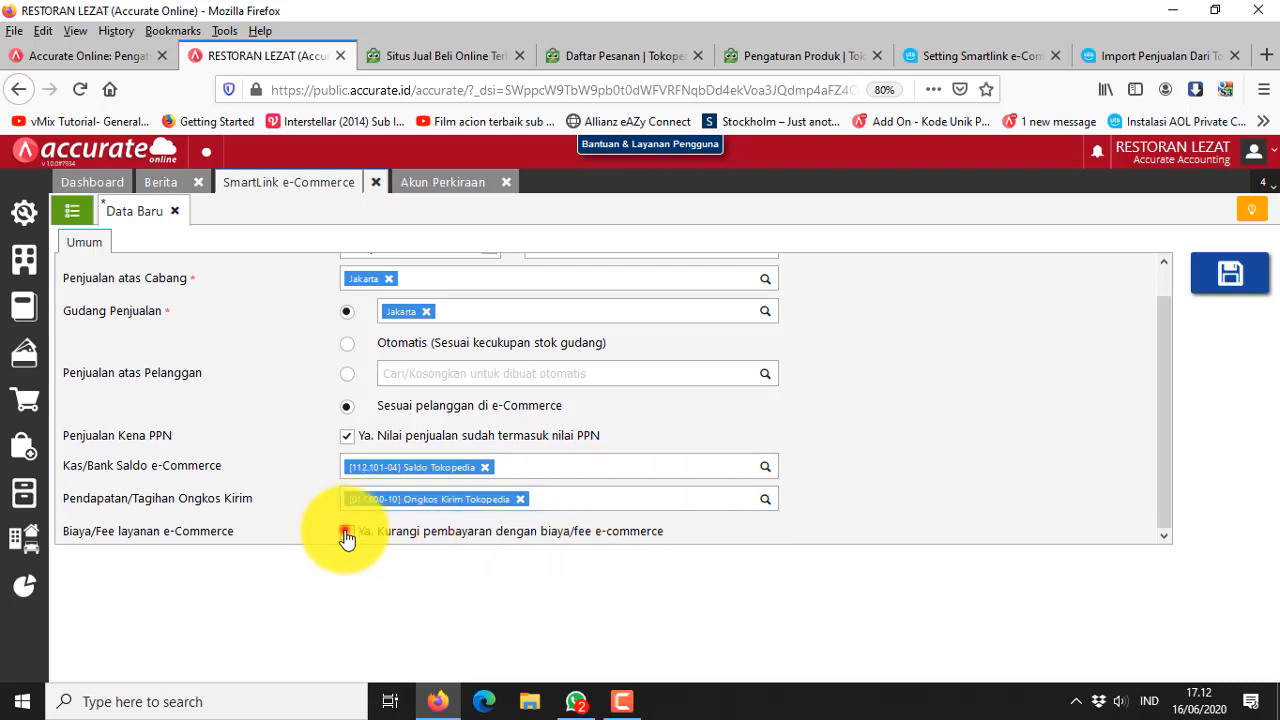
pyautogui.moveTo(1164, 434); pyautogui.dragTo(1173, 533)
pyautogui.click(480, 491)
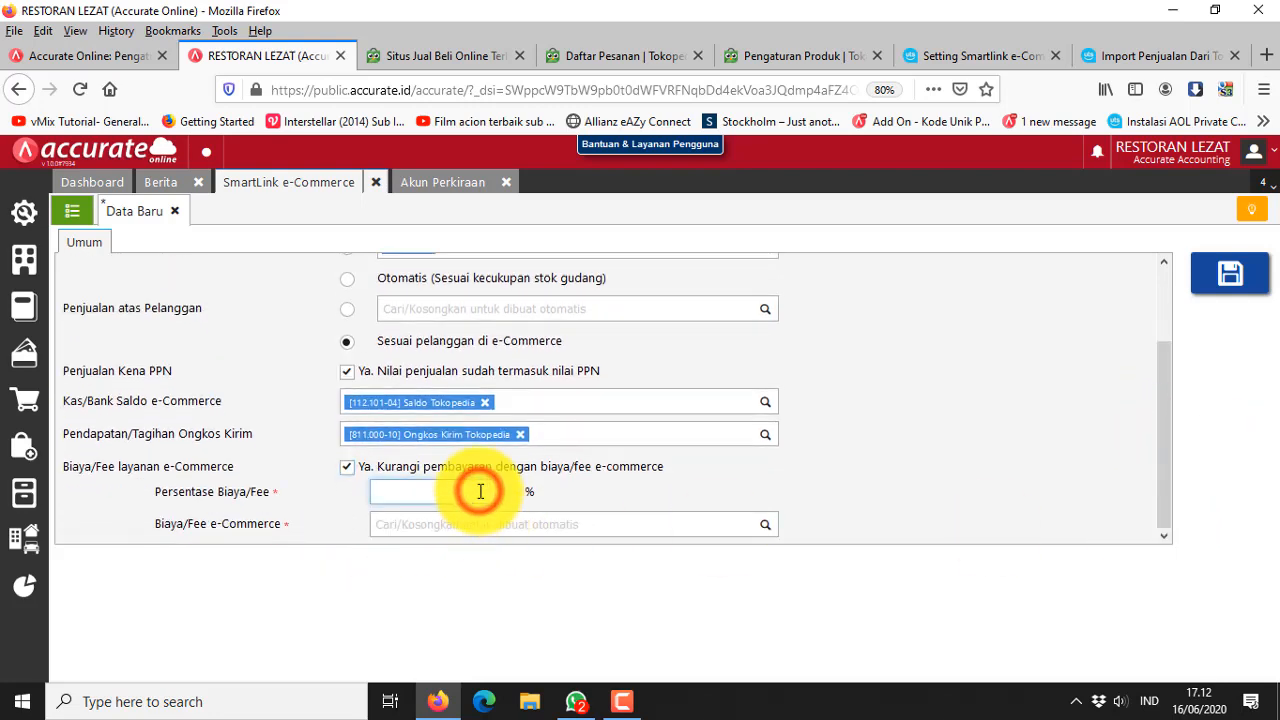
pyautogui.write('1')
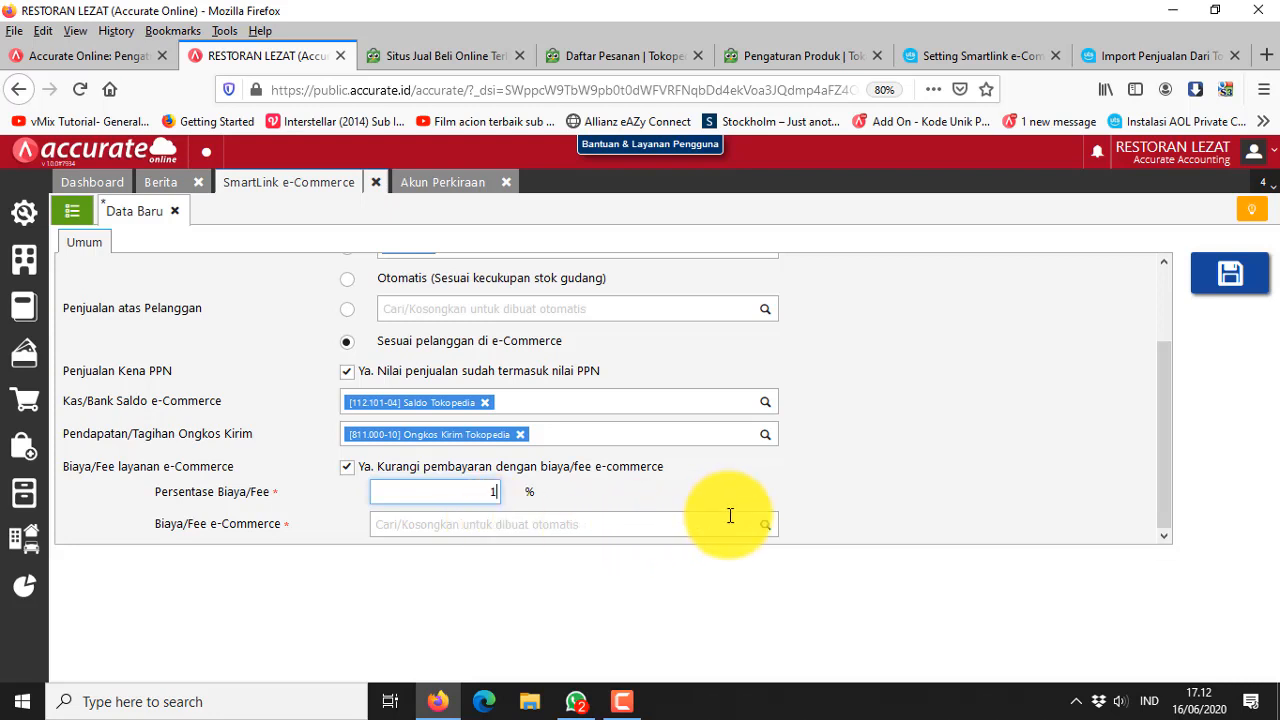
pyautogui.click(764, 527)
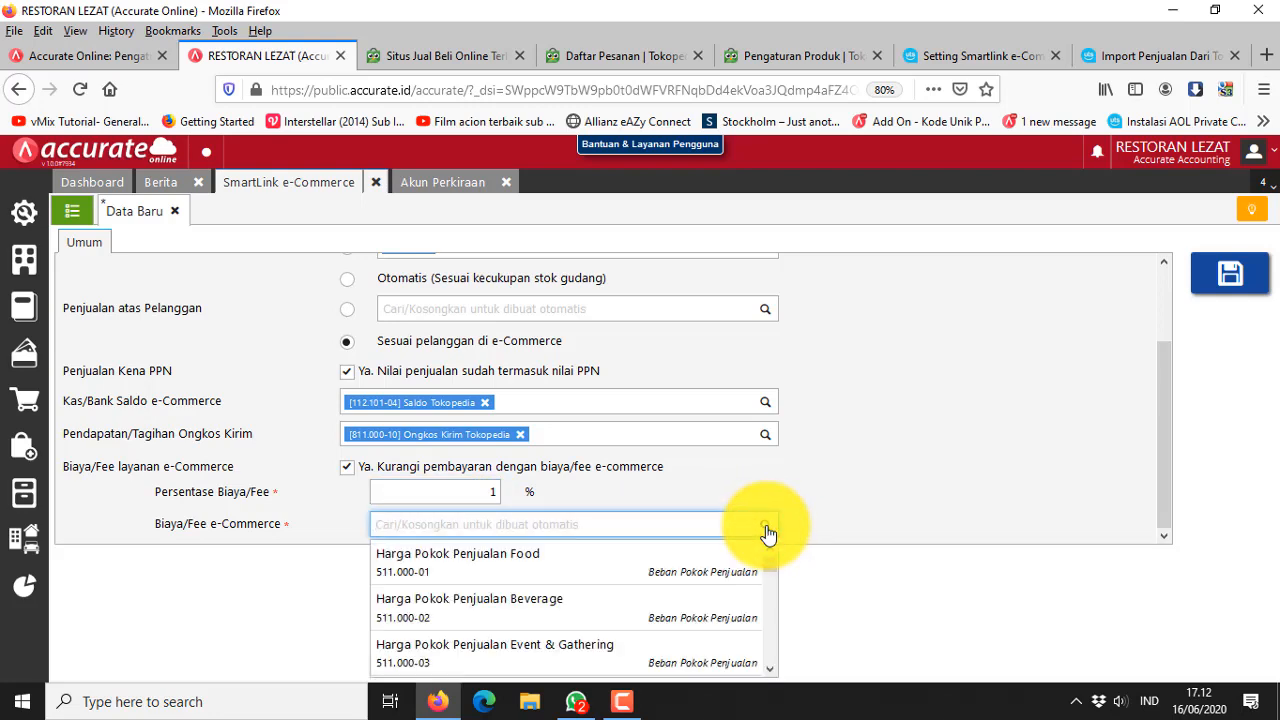
pyautogui.click(18, 256)
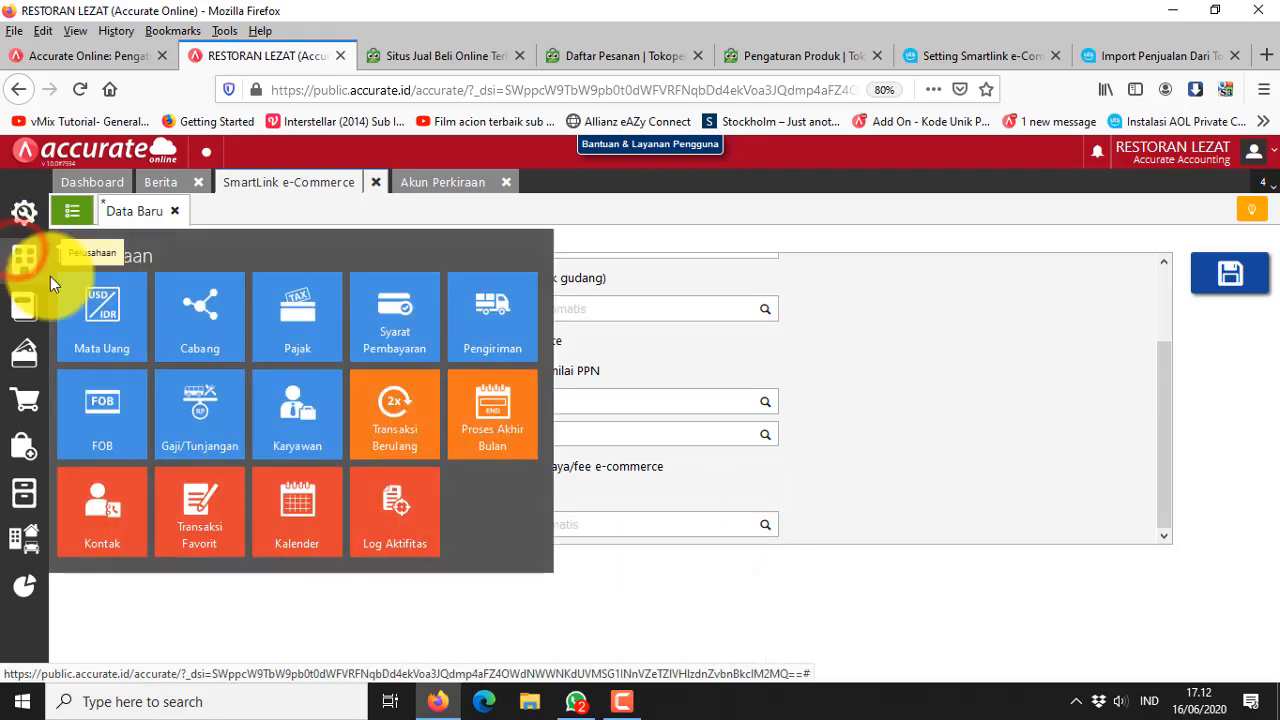
# - Create and save Beban account Biaya Fee Tokopedia as a sub-account of Biaya Penjualan
pyautogui.click(26, 306)
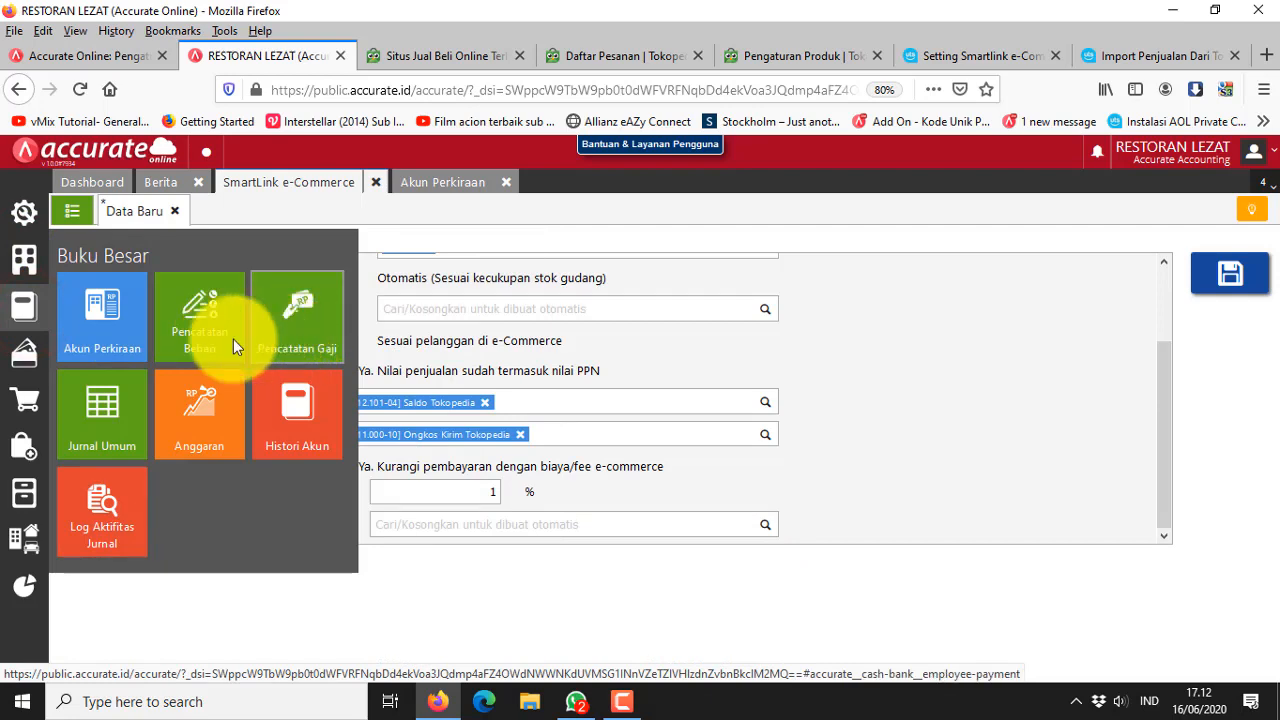
pyautogui.click(432, 186)
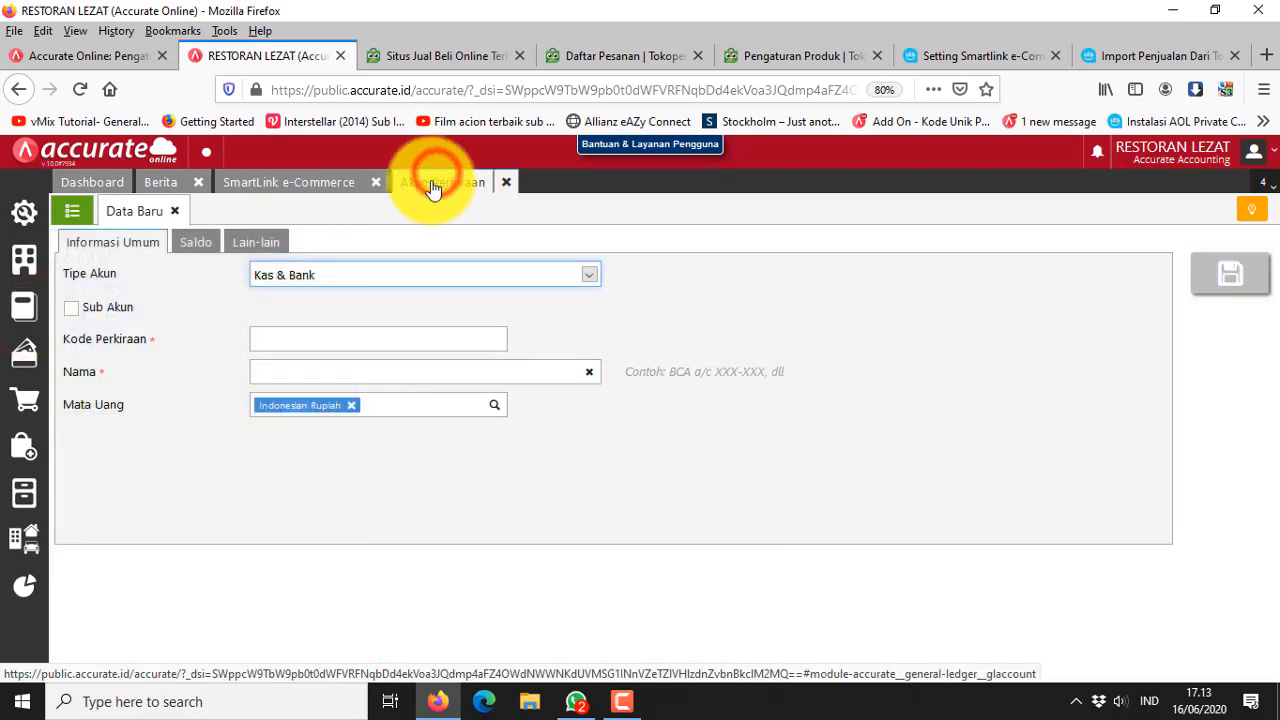
pyautogui.click(300, 277)
pyautogui.scroll(-2, 318, 584)
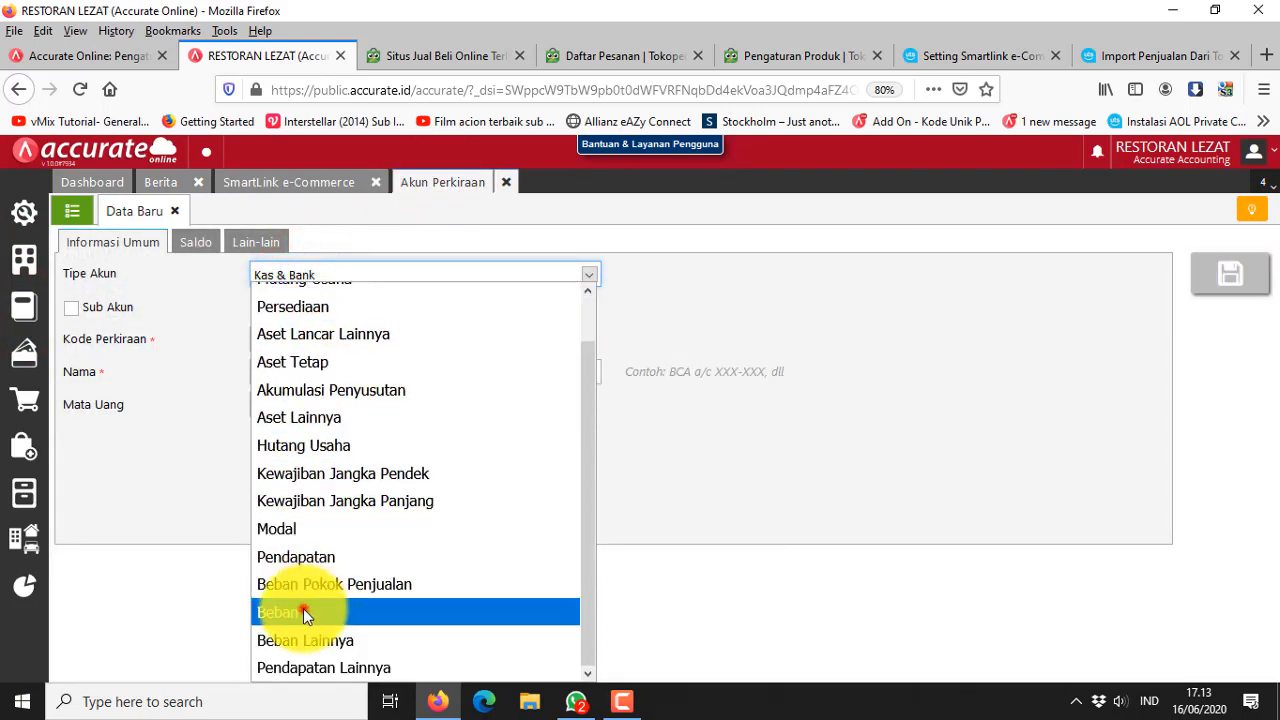
pyautogui.click(306, 610)
pyautogui.click(306, 339)
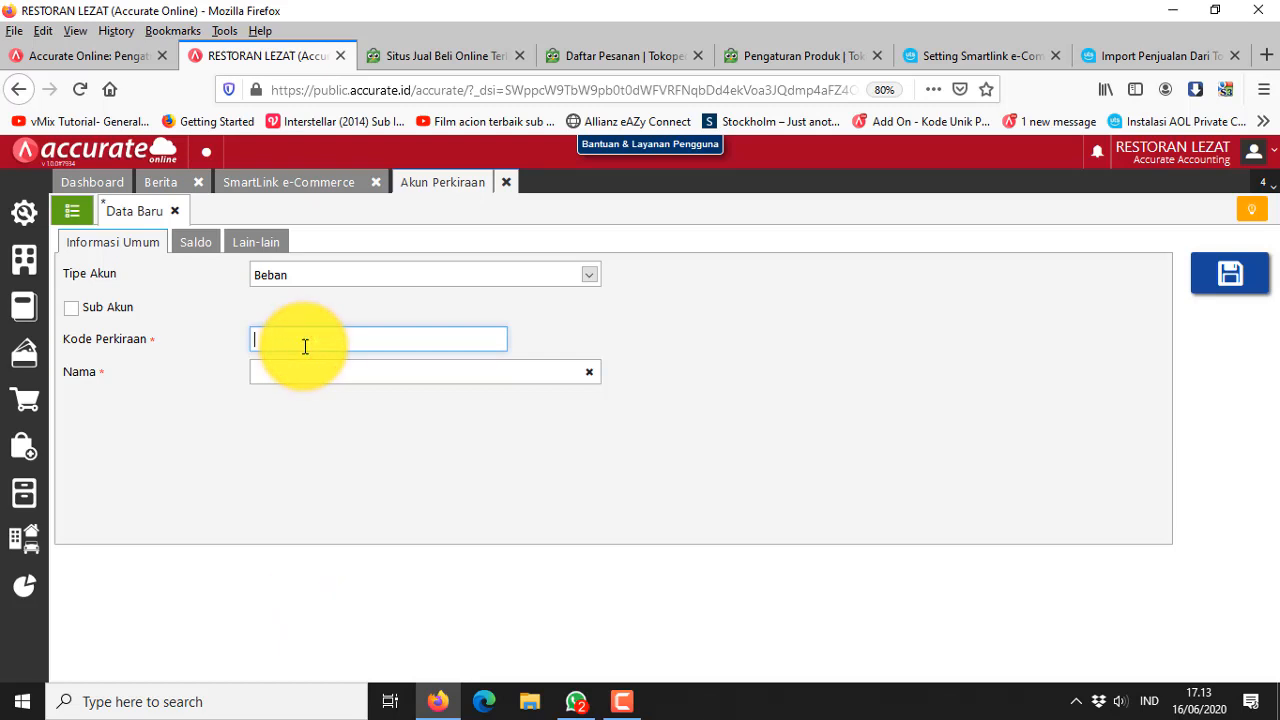
pyautogui.press('Tab')
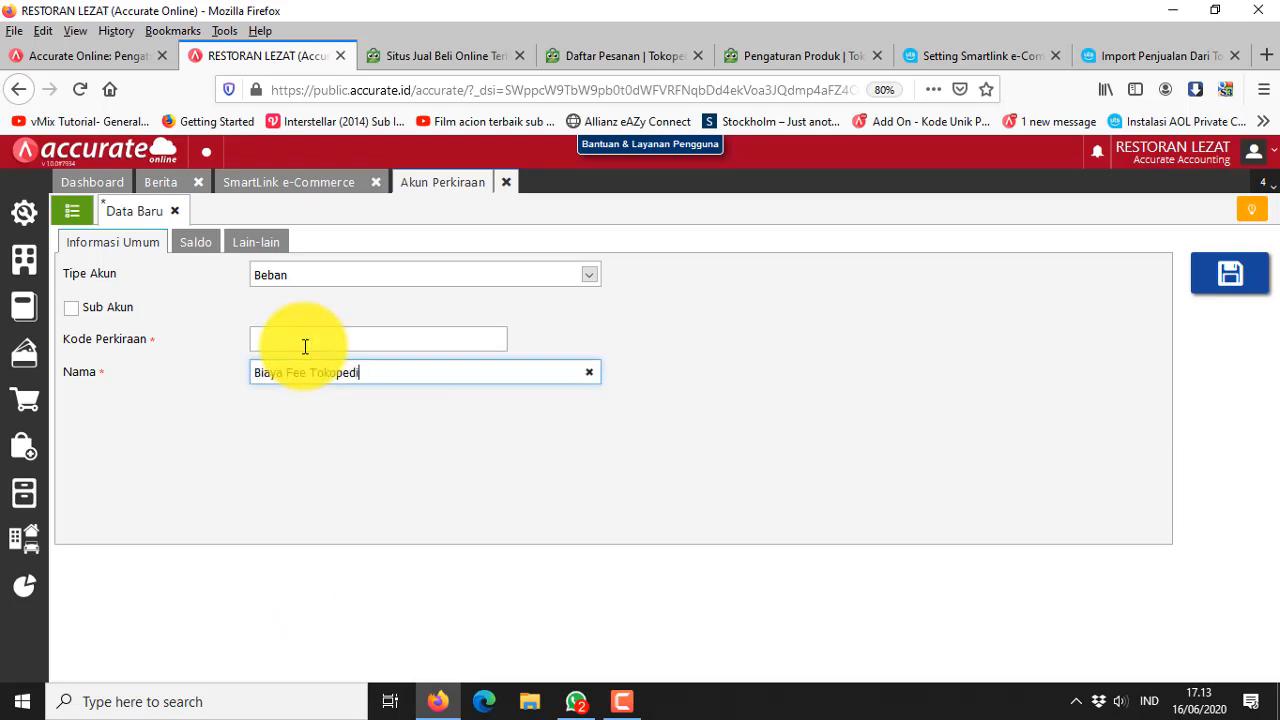
pyautogui.click(105, 309)
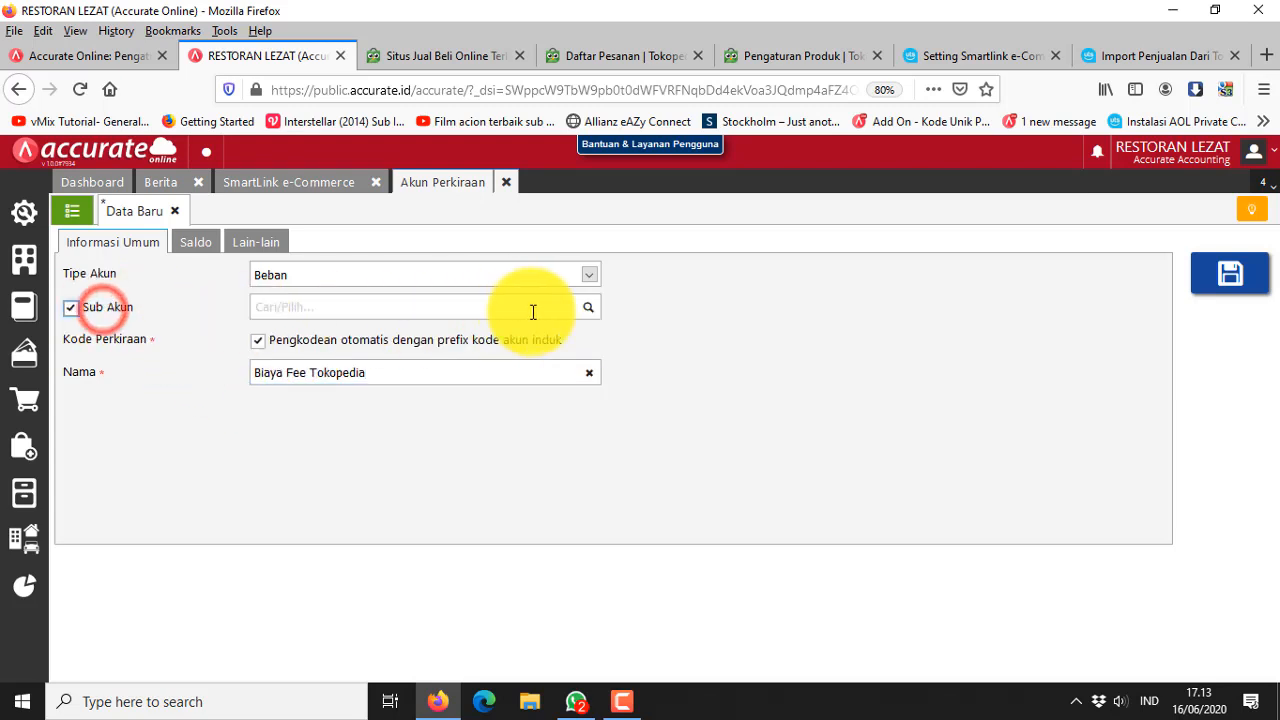
pyautogui.click(593, 312)
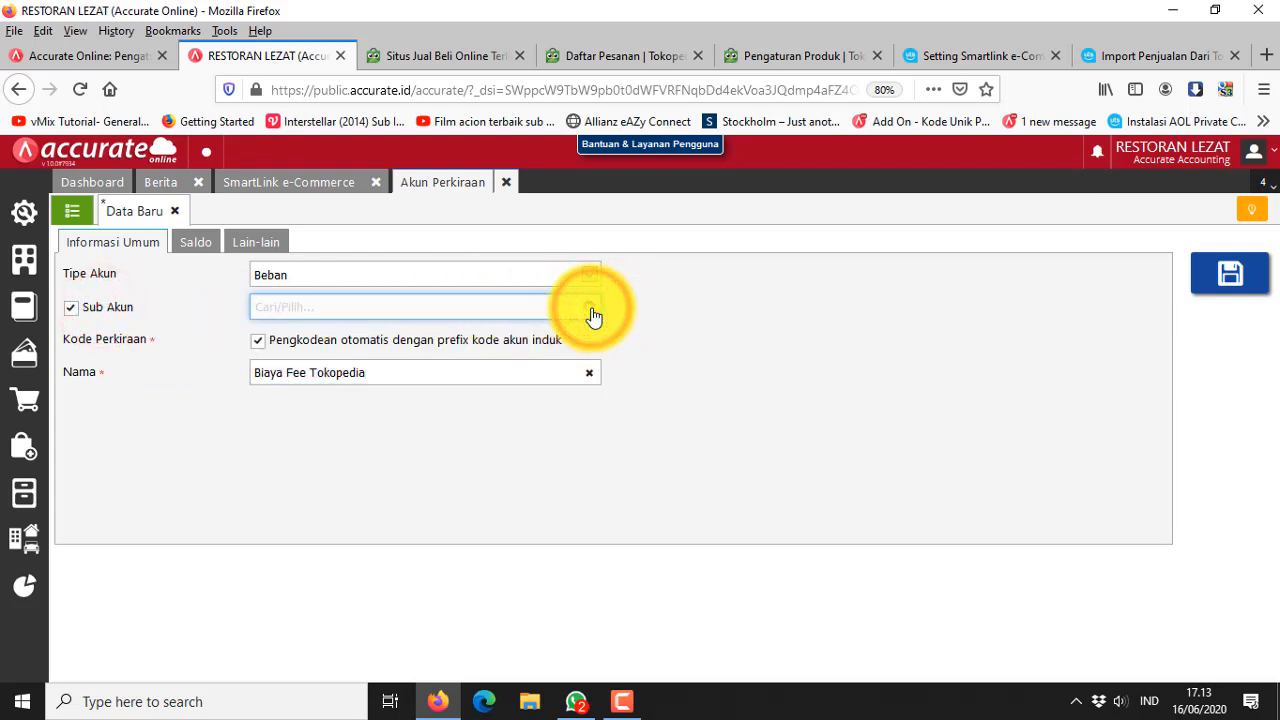
pyautogui.click(532, 355)
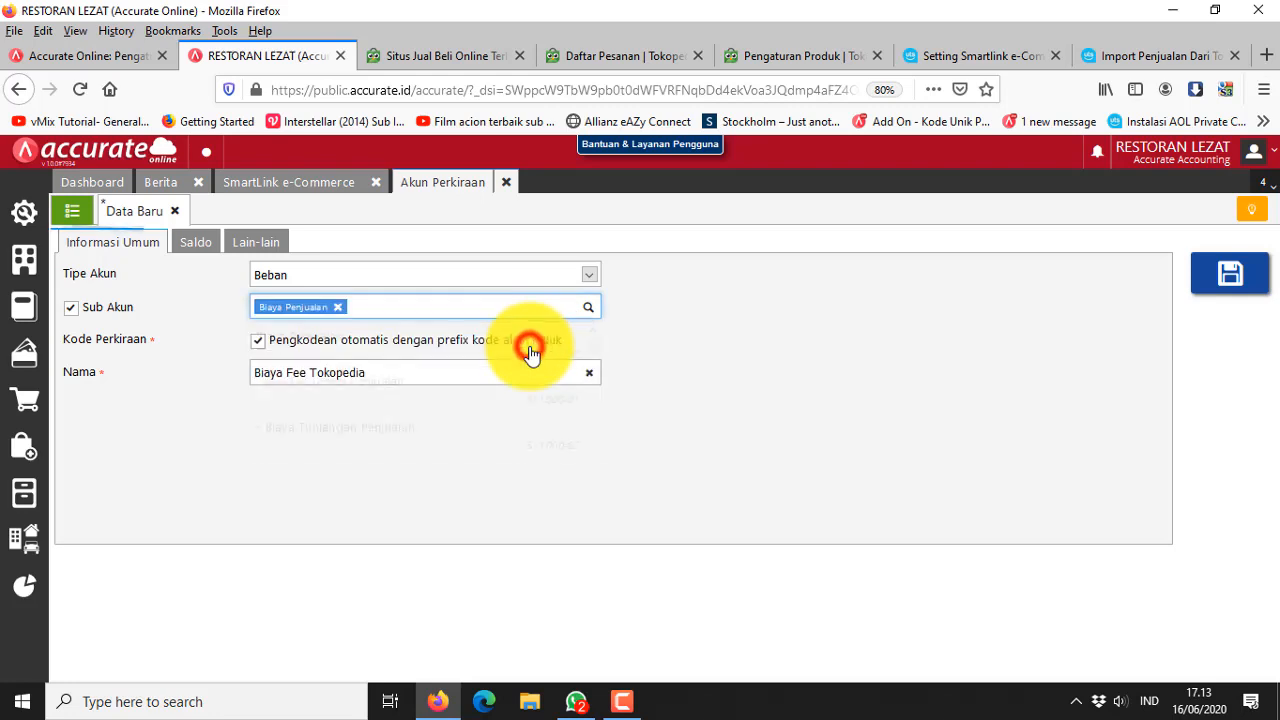
pyautogui.click(1195, 287)
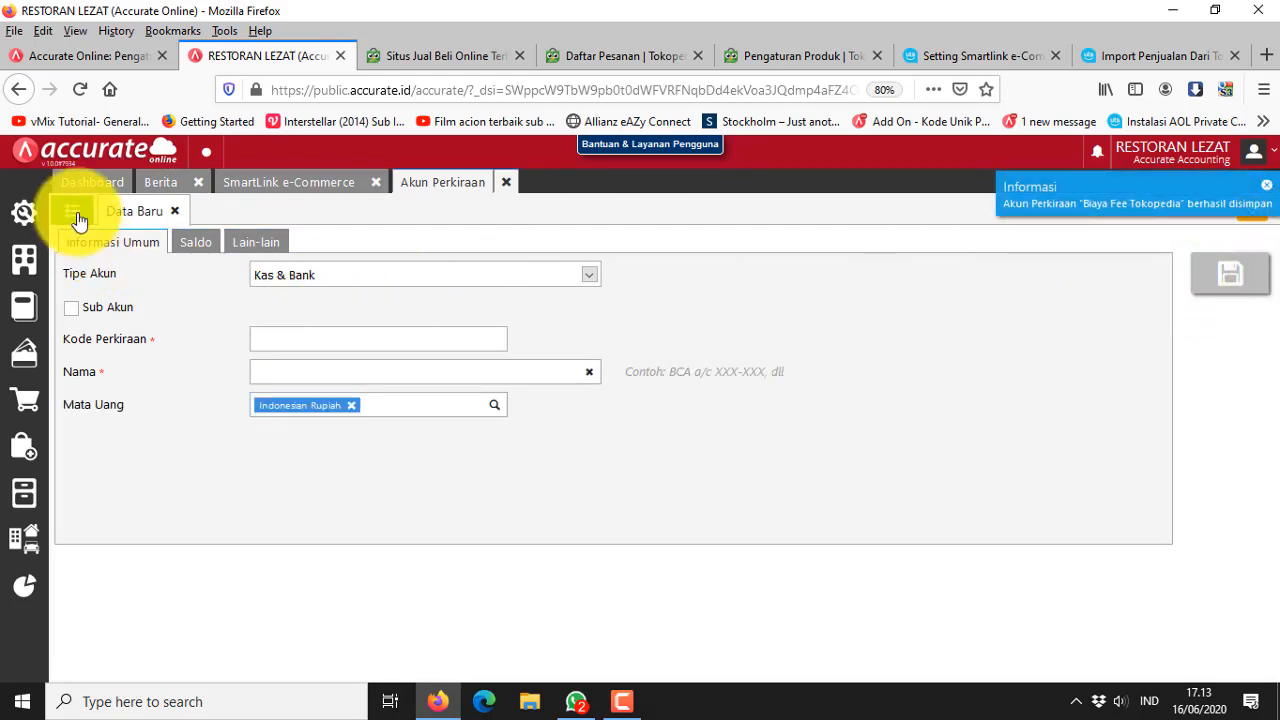
pyautogui.click(323, 181)
# - Choose Biaya Fee Tokopedia as the e-Commerce fee account and save the SmartLink setting
pyautogui.scroll(-1, 600, 434)
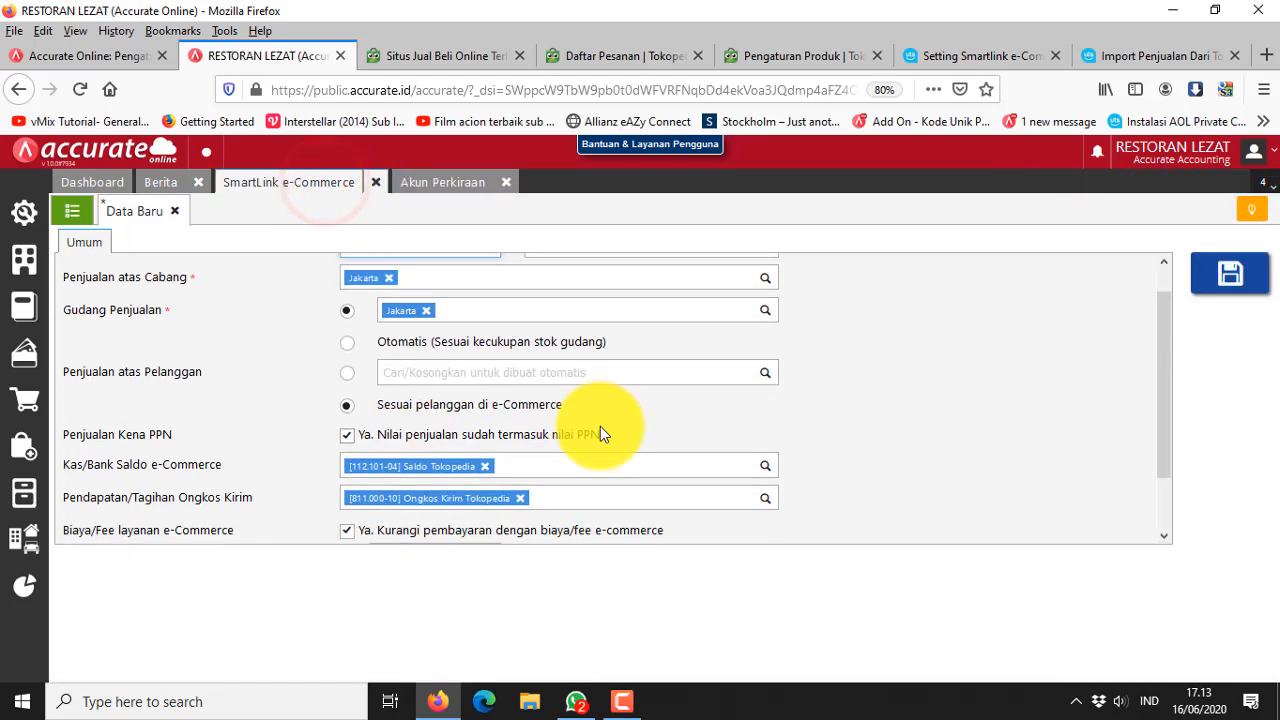
pyautogui.scroll(-1, 600, 434)
pyautogui.click(535, 521)
pyautogui.write('biaya fee')
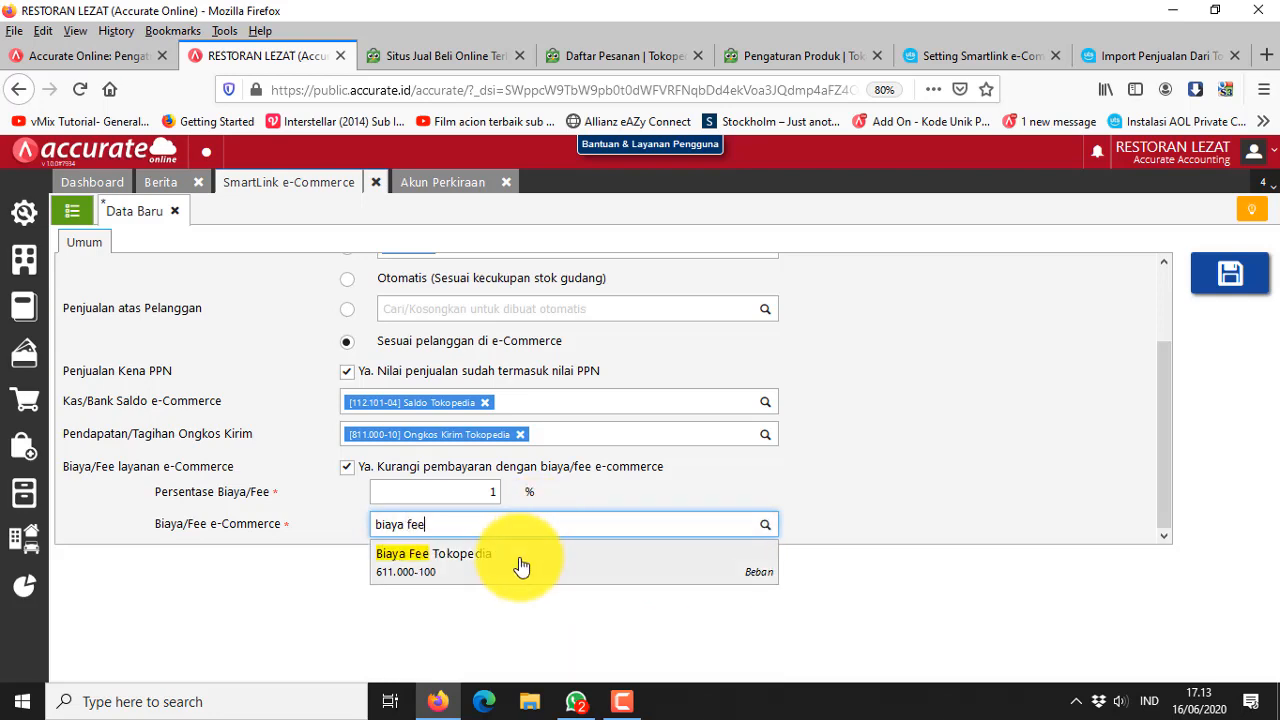
pyautogui.click(520, 557)
pyautogui.scroll(3, 921, 393)
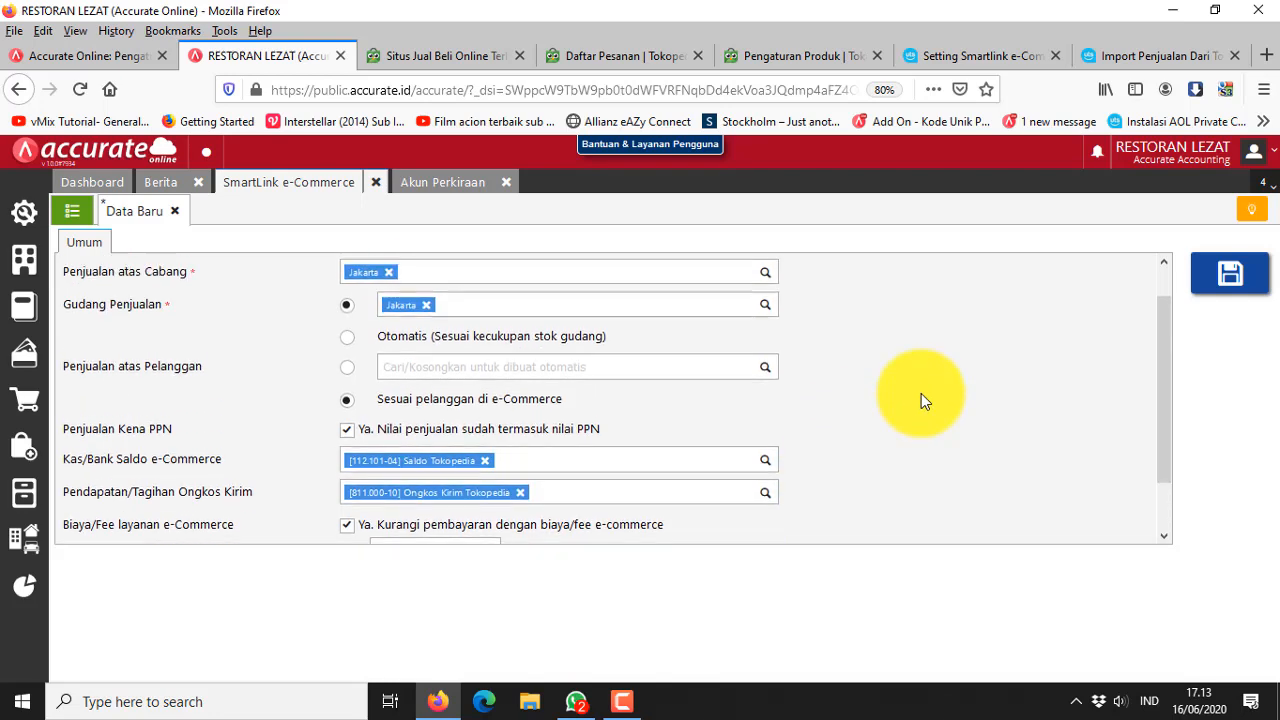
pyautogui.click(1228, 288)
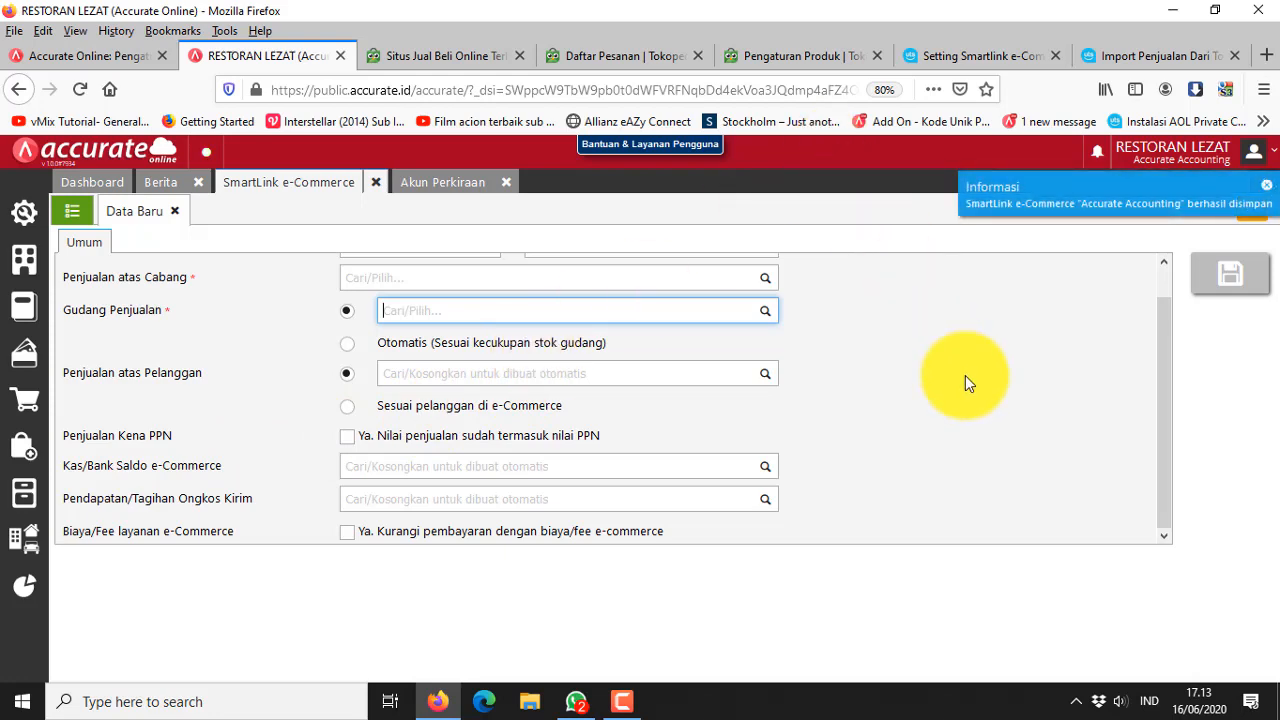
pyautogui.click(806, 52)
# - Filter the Tokopedia order list to Pesanan Selesai and tick both completed orders
pyautogui.click(876, 62)
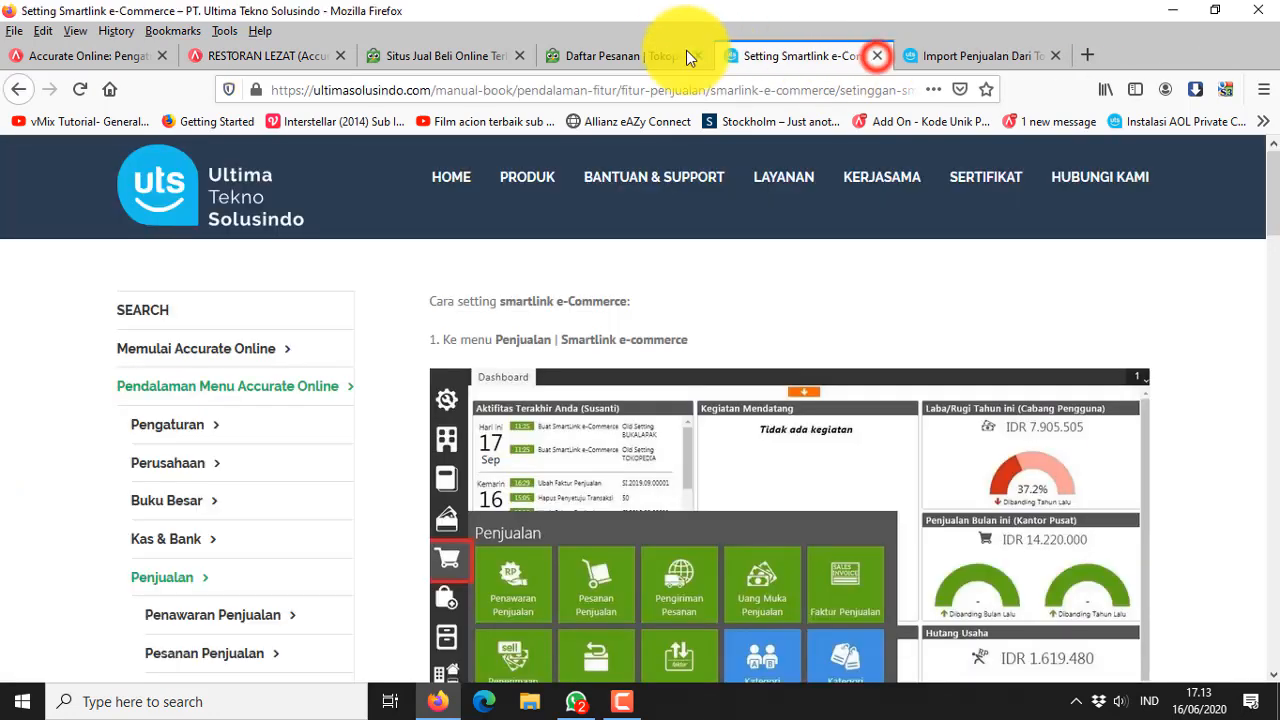
pyautogui.click(651, 54)
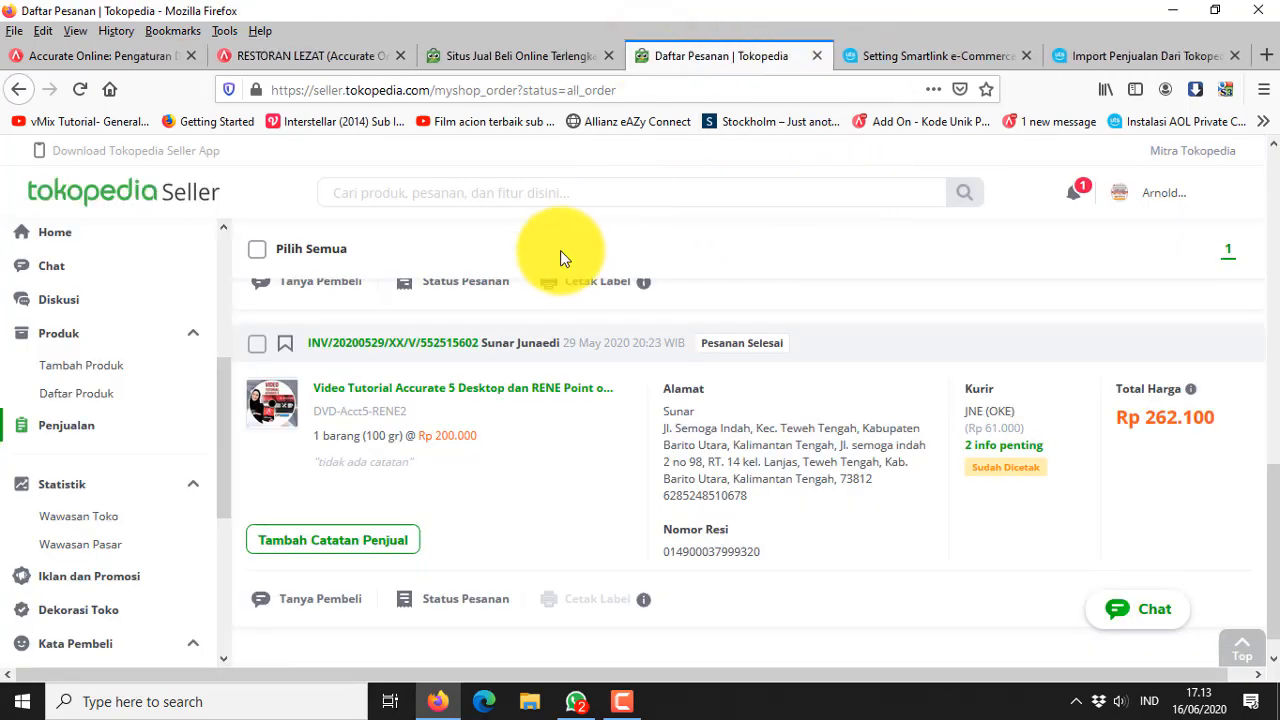
pyautogui.scroll(10, 494, 337)
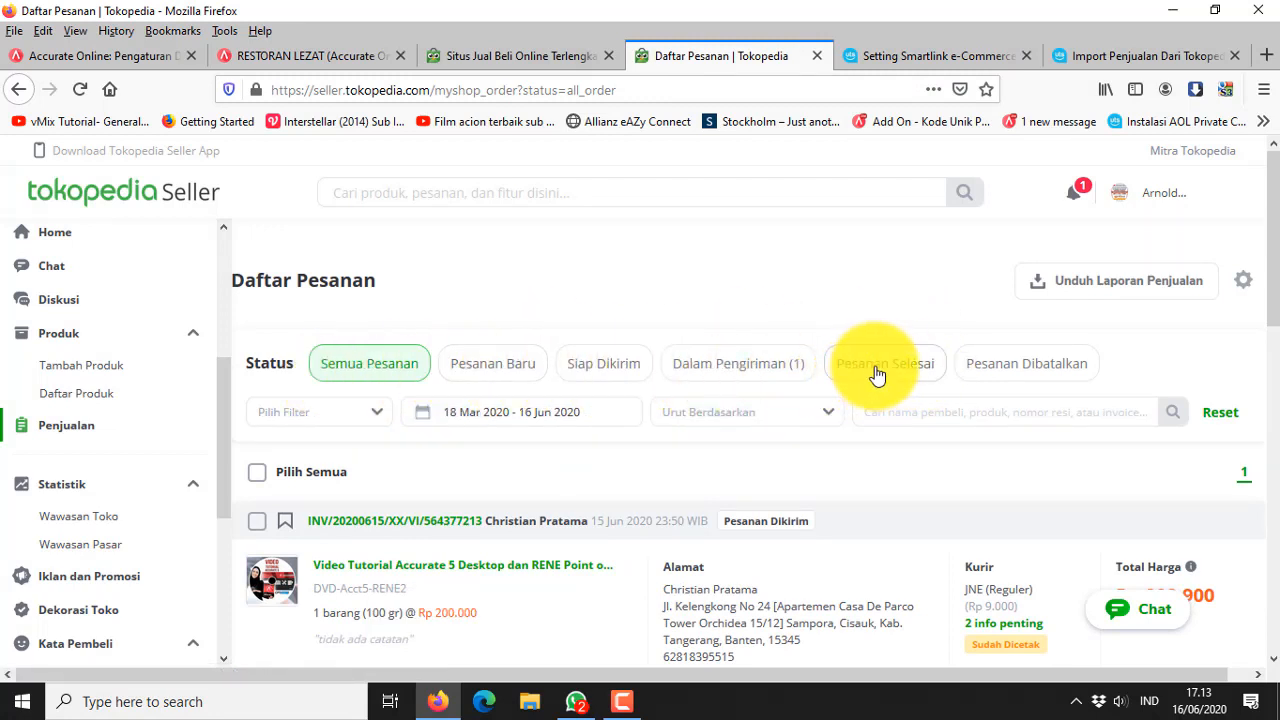
pyautogui.click(875, 370)
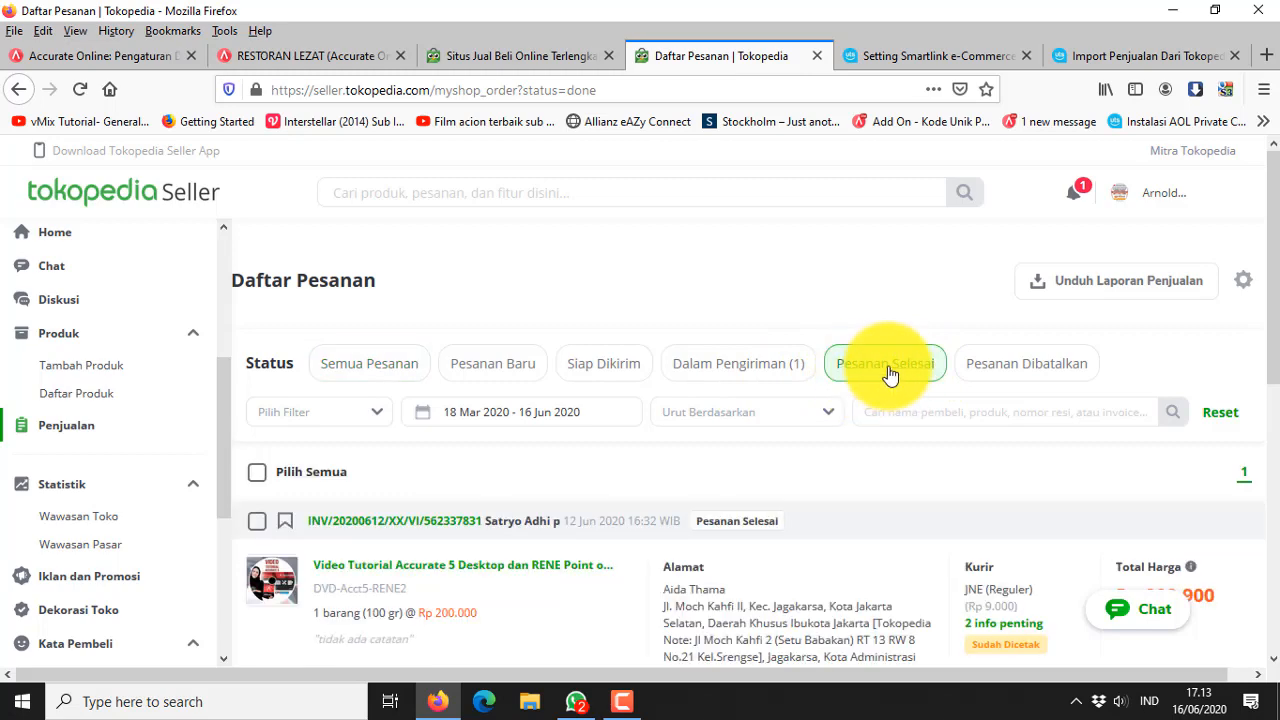
pyautogui.scroll(-2, 892, 378)
pyautogui.scroll(2, 894, 375)
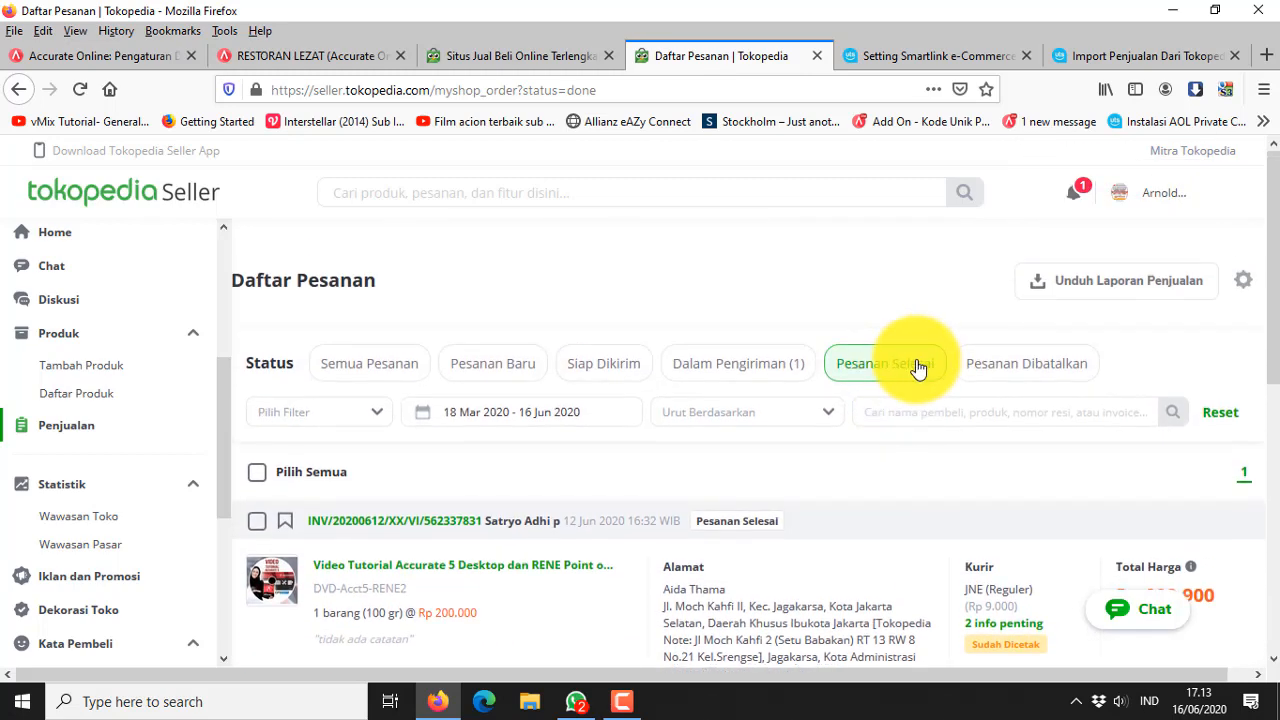
pyautogui.click(257, 472)
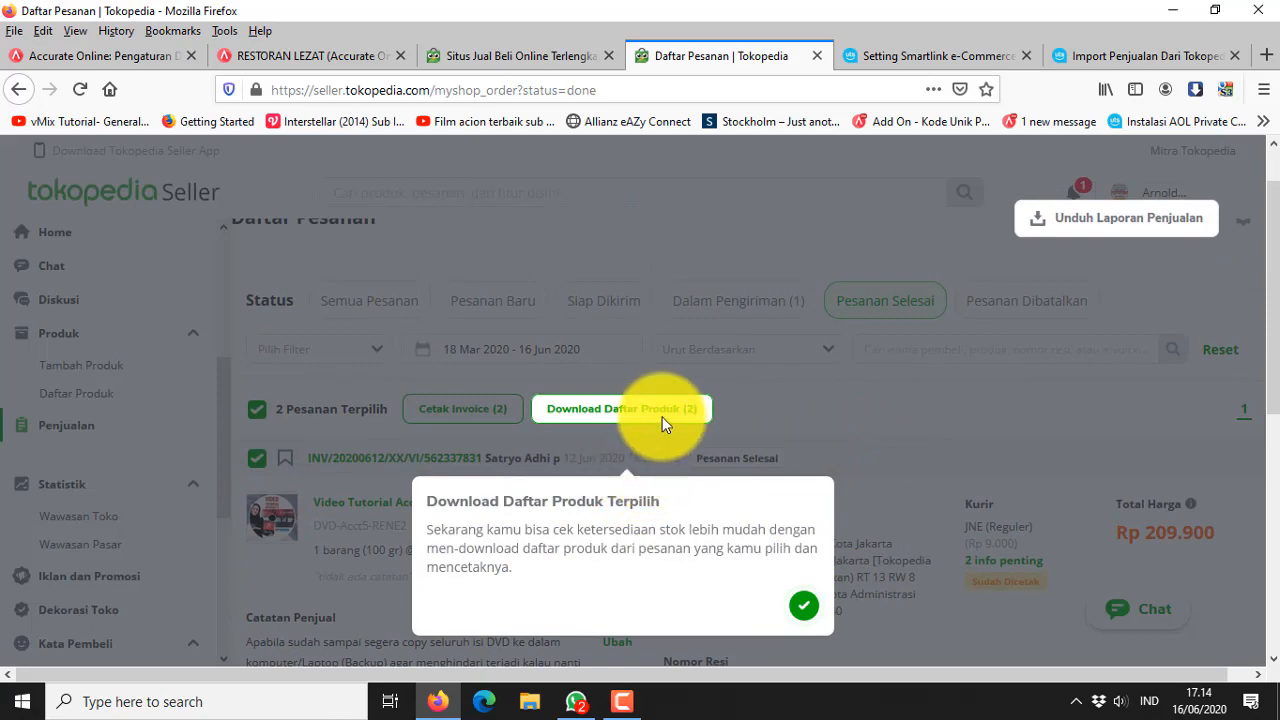
pyautogui.click(803, 605)
pyautogui.scroll(-5, 457, 514)
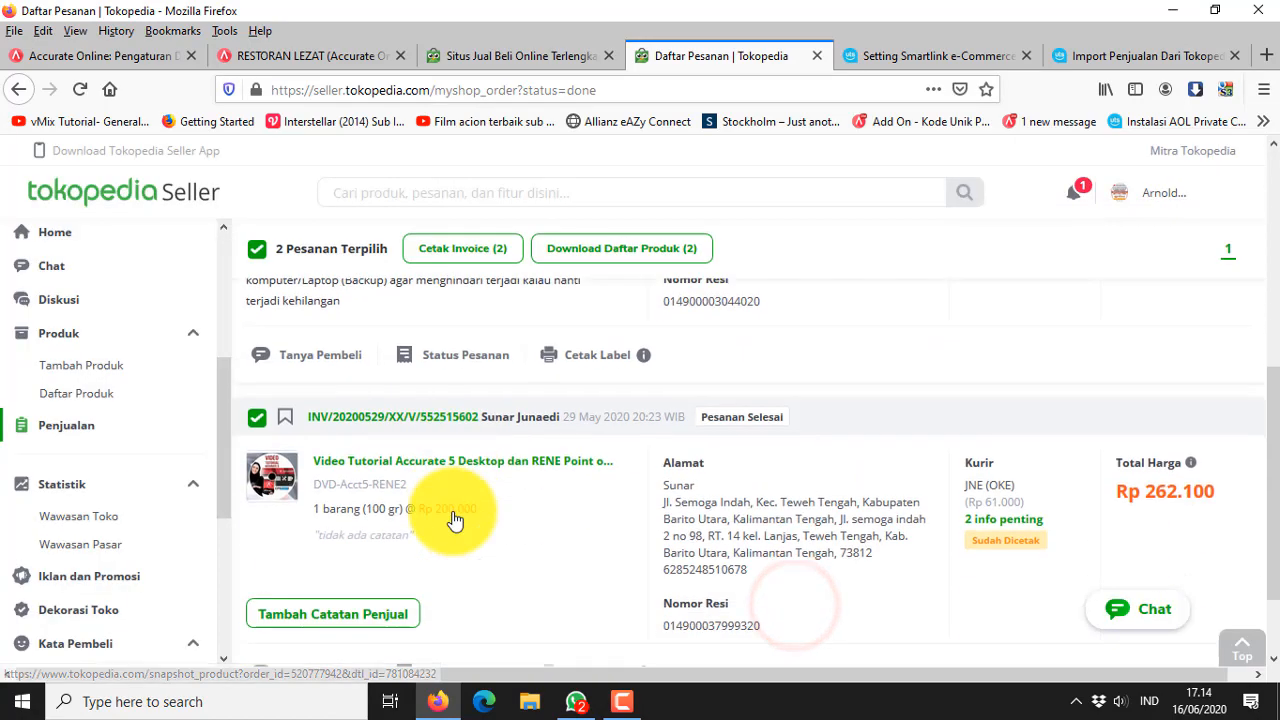
pyautogui.scroll(6, 737, 480)
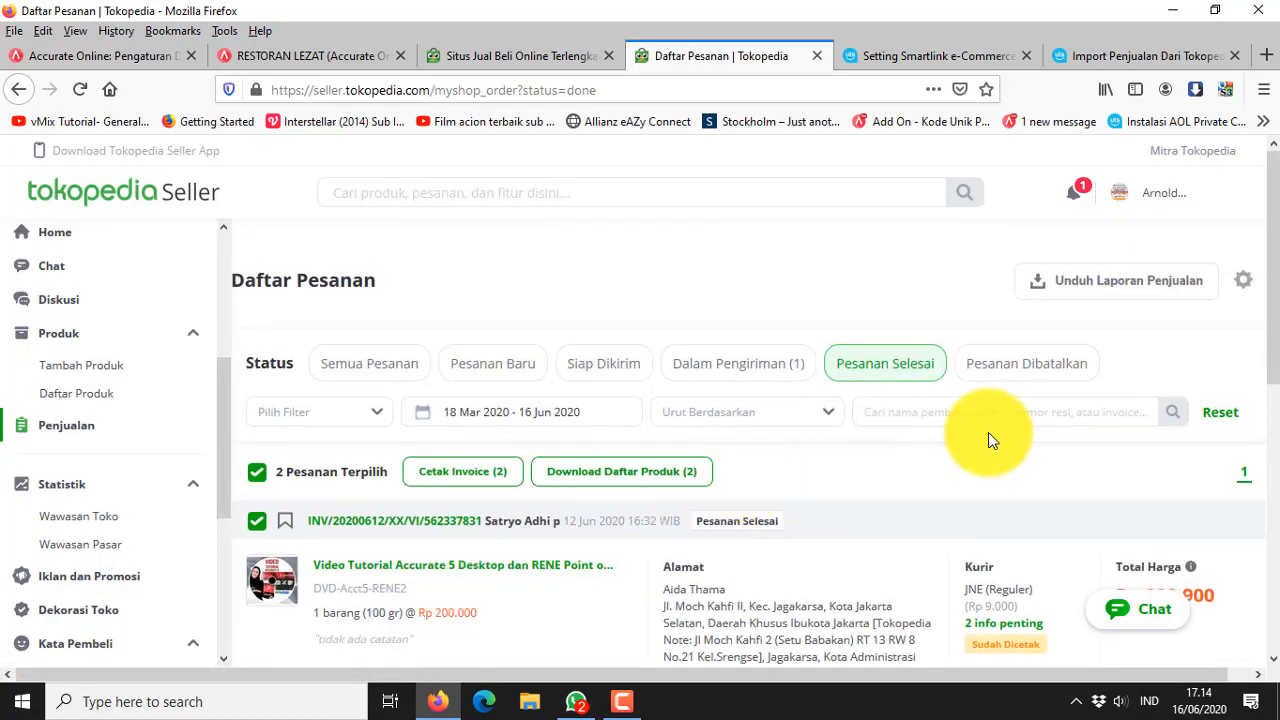
# - Download the 01/05–31/05/2020 sales report as Excel into tes tokopedia
pyautogui.click(1128, 290)
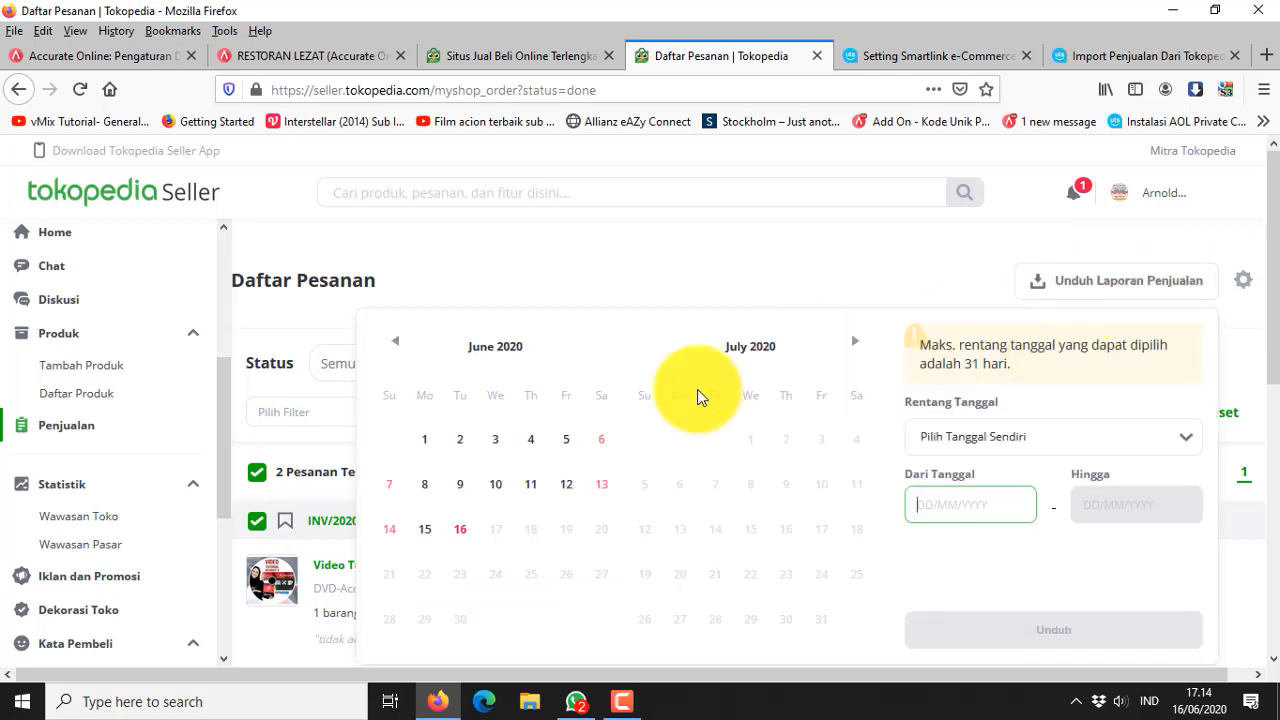
pyautogui.click(401, 346)
pyautogui.click(401, 346)
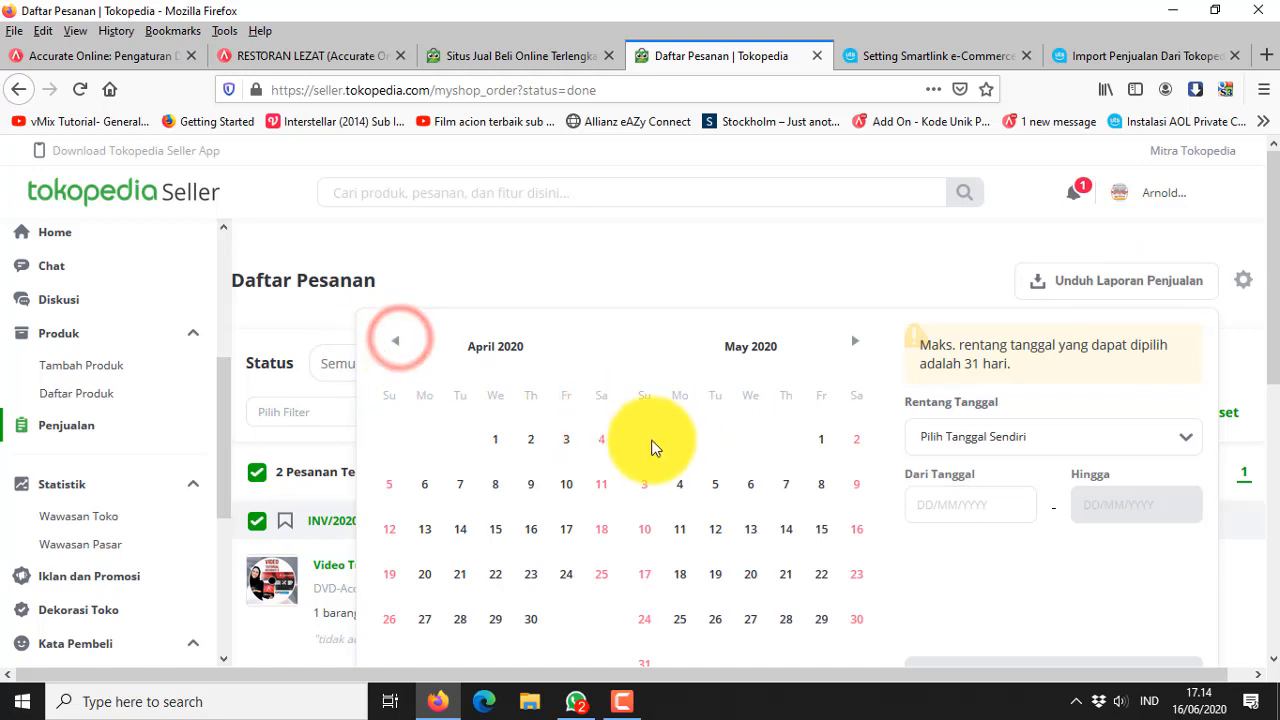
pyautogui.click(821, 441)
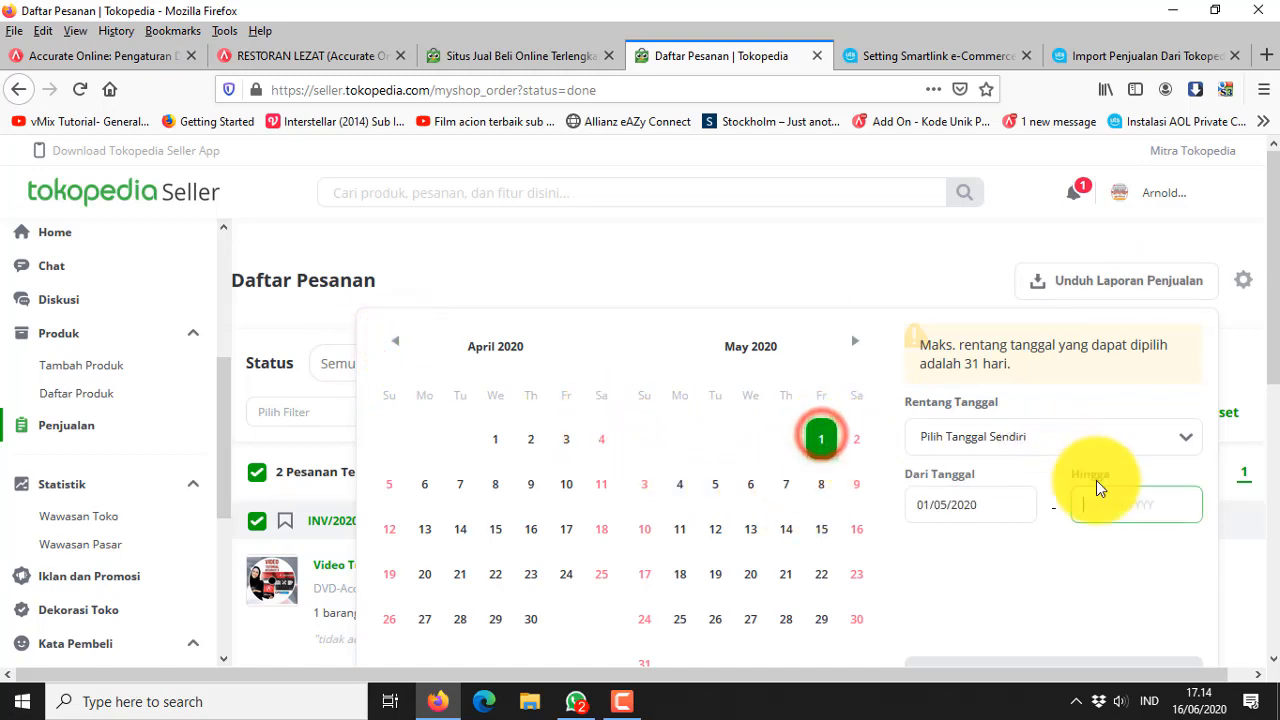
pyautogui.click(1131, 505)
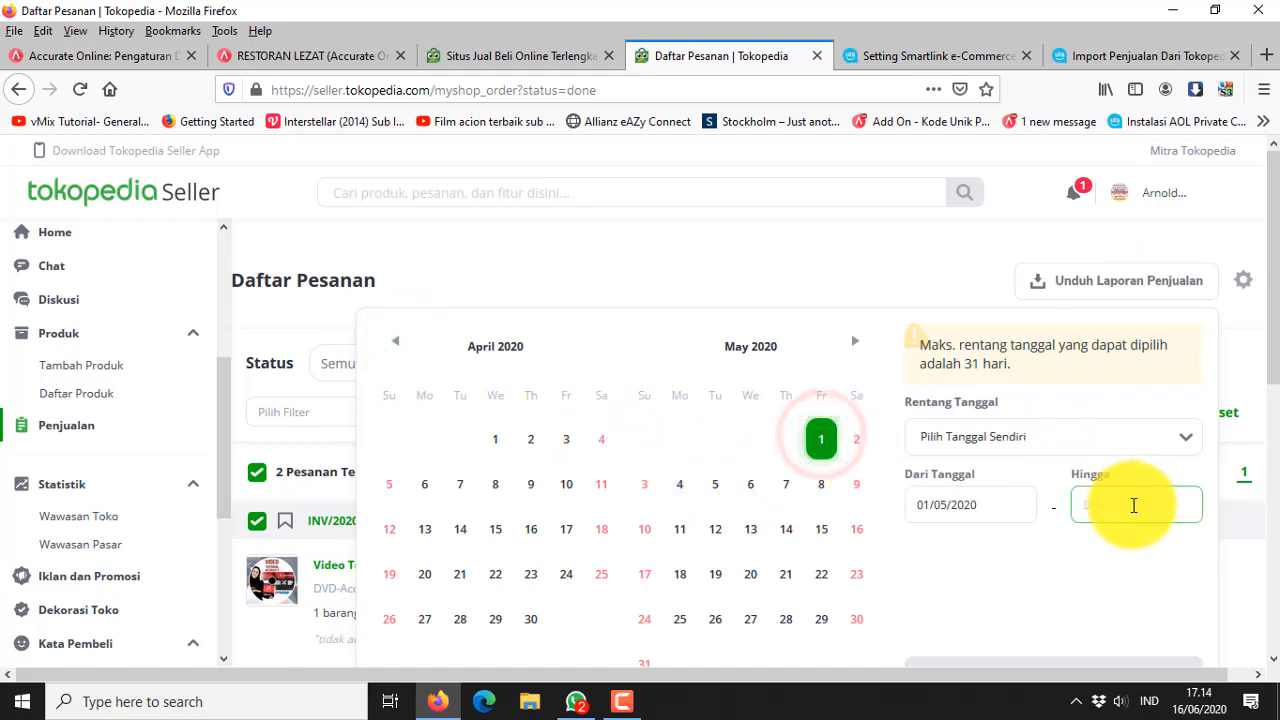
pyautogui.click(648, 668)
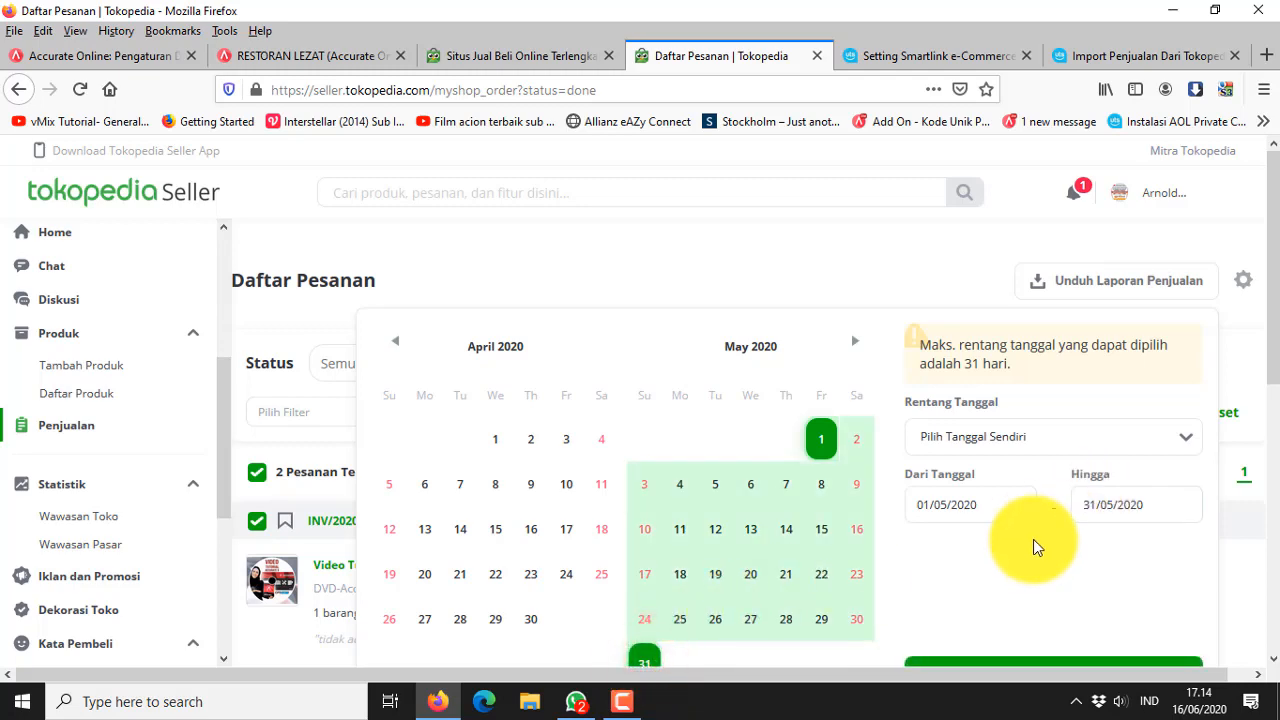
pyautogui.scroll(-2, 1036, 539)
pyautogui.click(1058, 486)
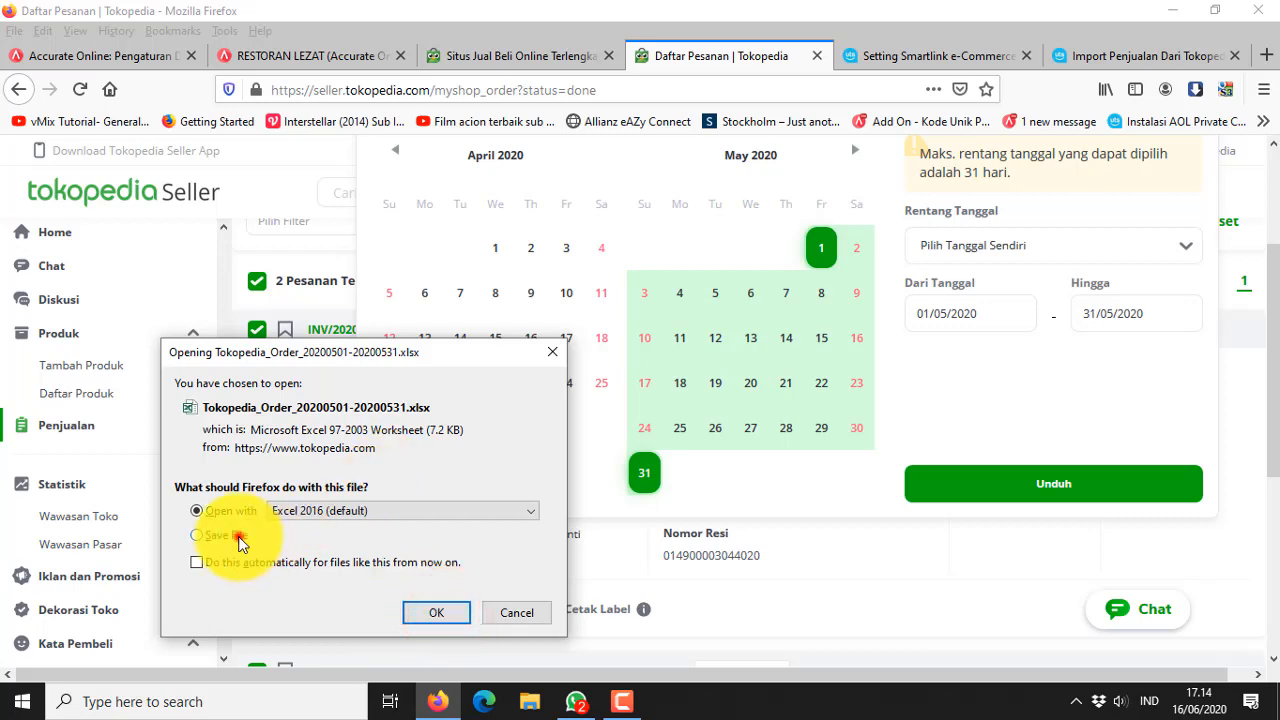
pyautogui.click(238, 537)
pyautogui.click(440, 610)
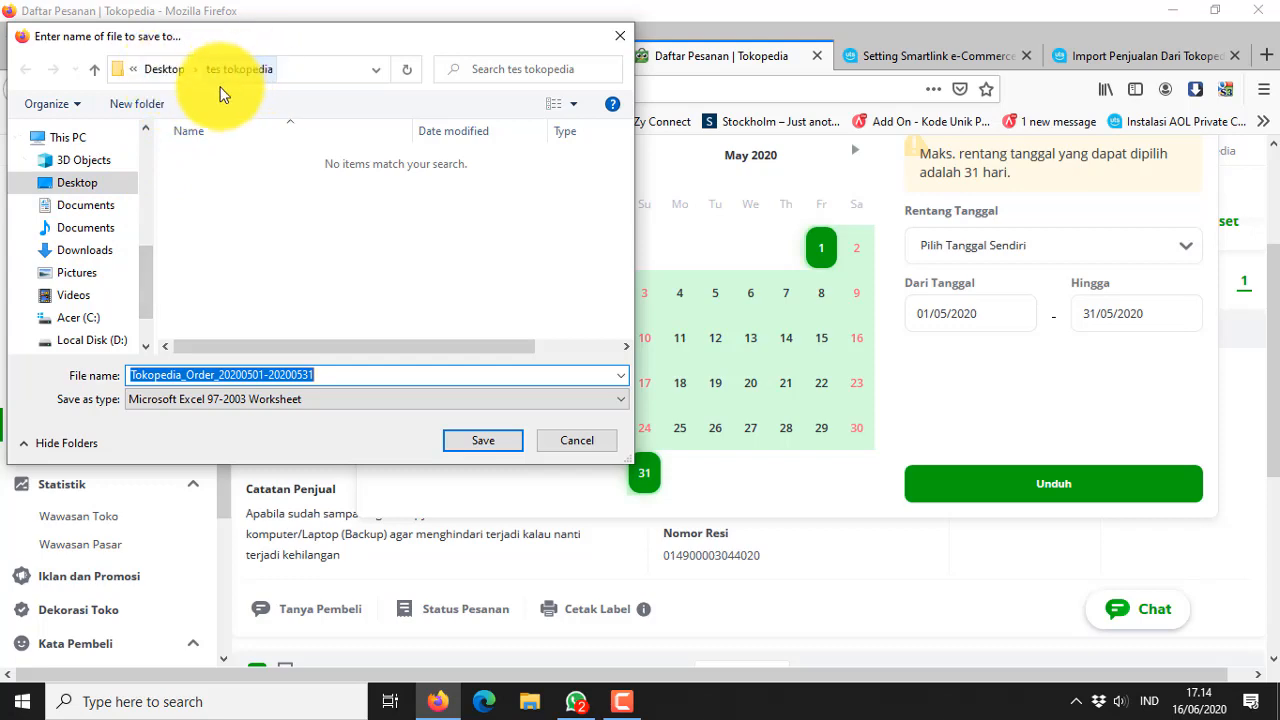
pyautogui.click(486, 440)
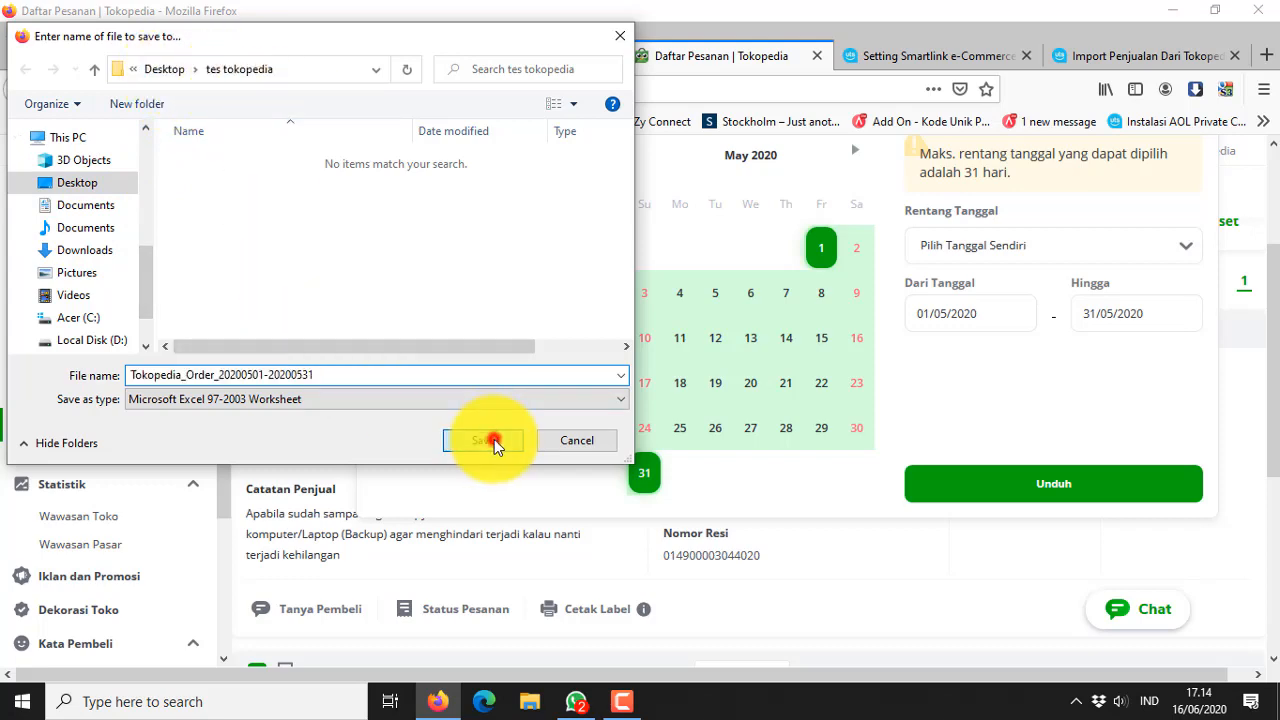
# - Download the 01/06–16/06/2020 sales report into tes tokopedia as well
pyautogui.scroll(1, 960, 380)
pyautogui.scroll(3, 972, 372)
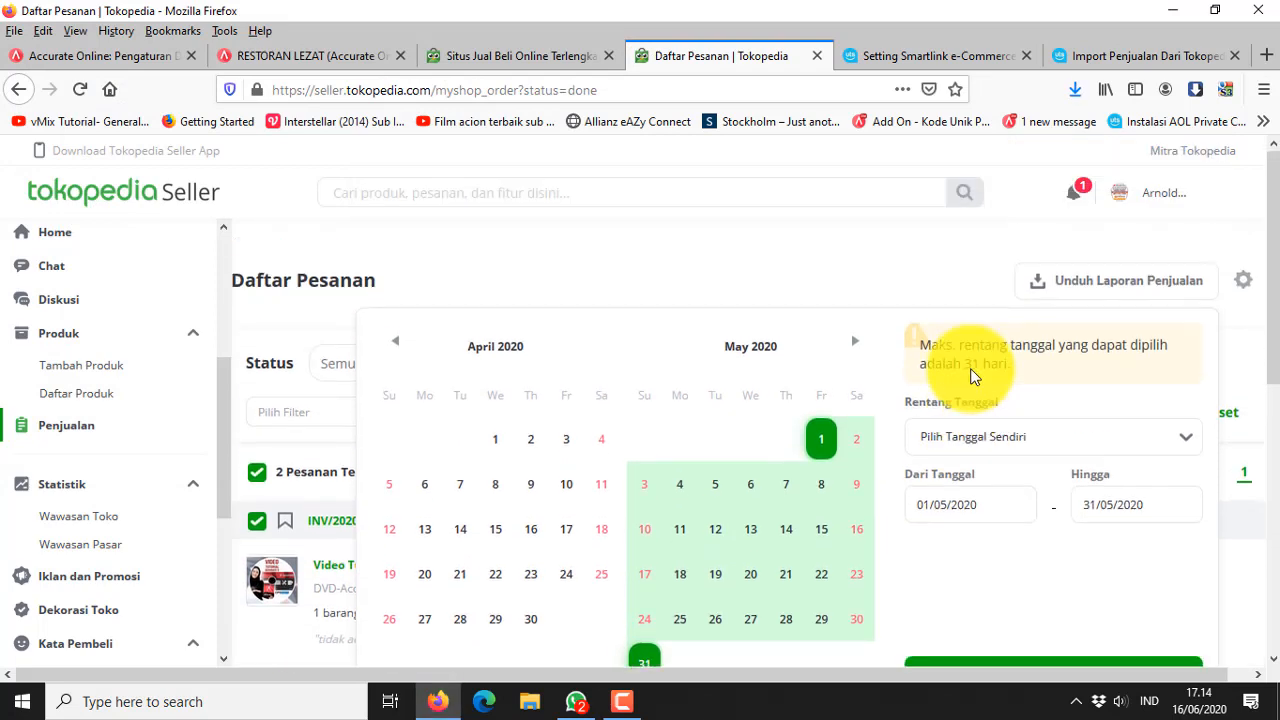
pyautogui.scroll(-2, 971, 366)
pyautogui.click(856, 249)
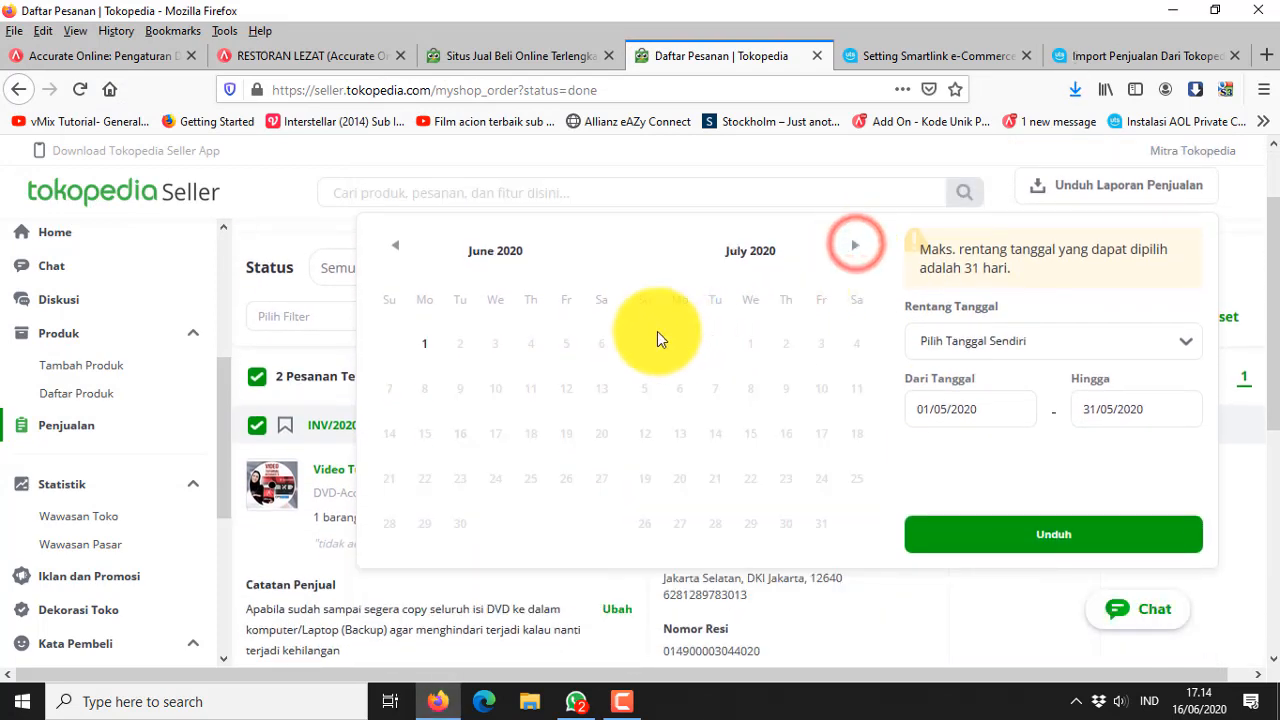
pyautogui.click(424, 343)
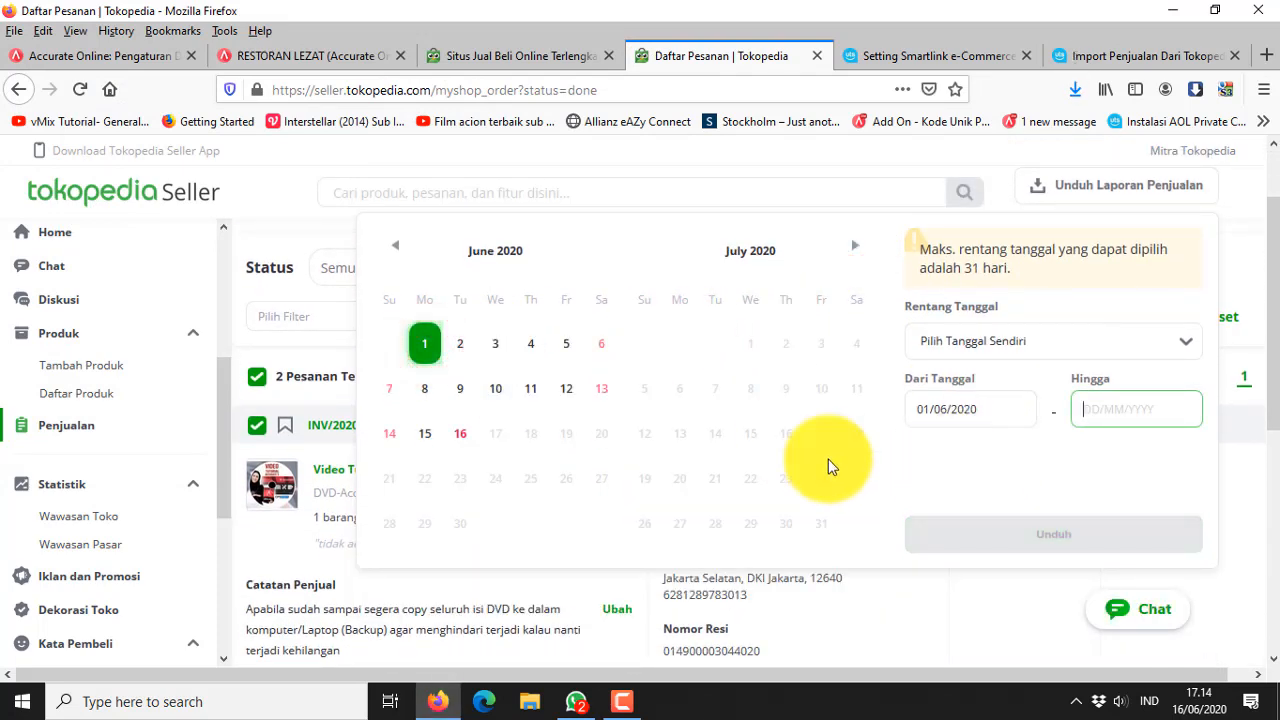
pyautogui.click(460, 433)
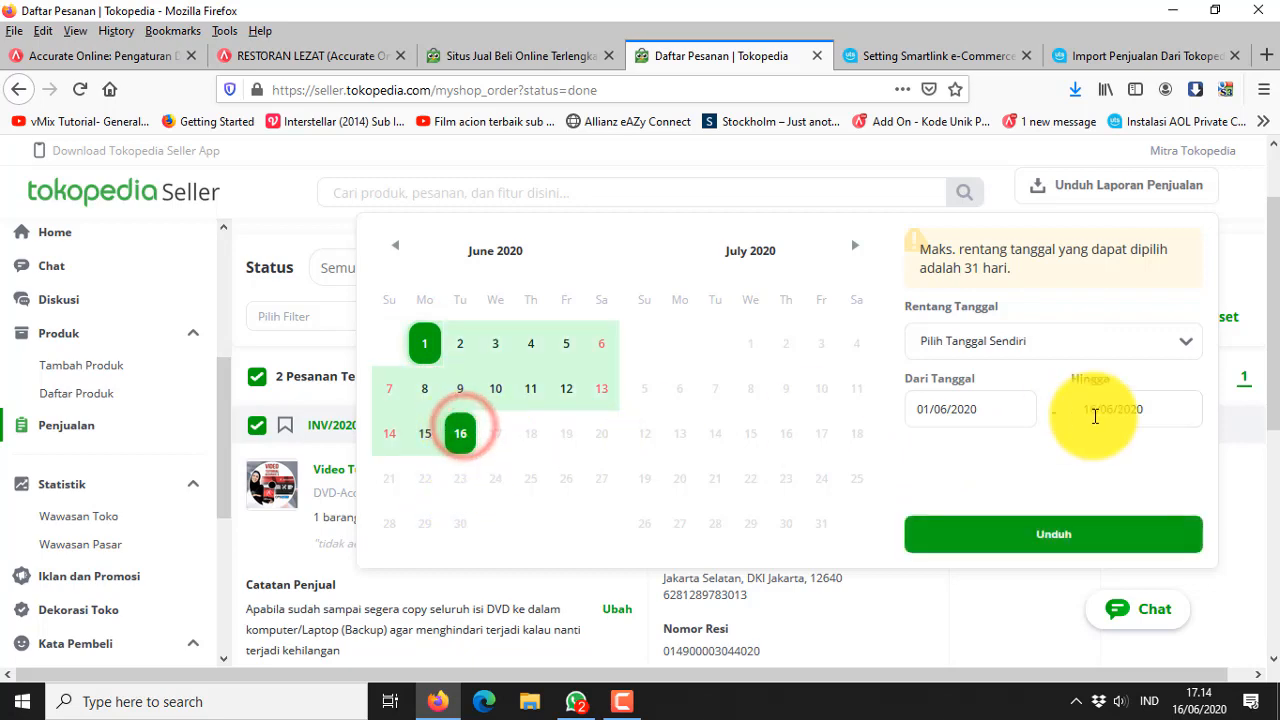
pyautogui.click(1064, 539)
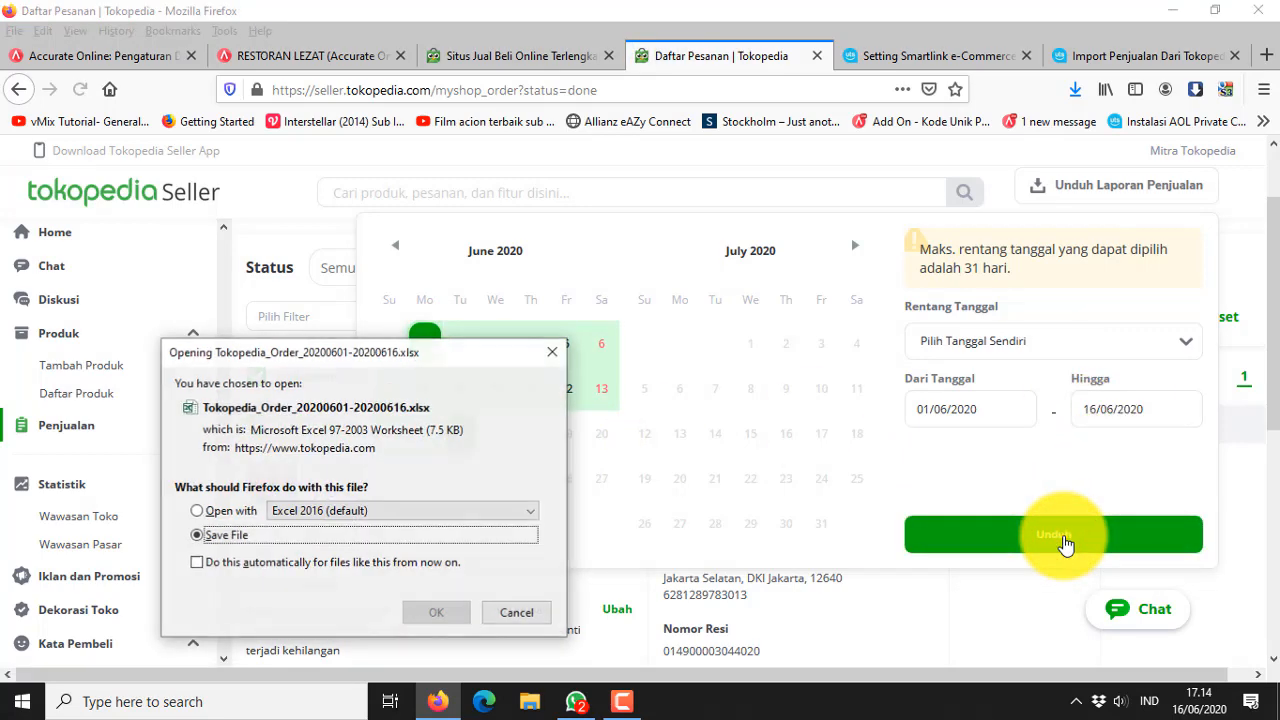
pyautogui.click(428, 613)
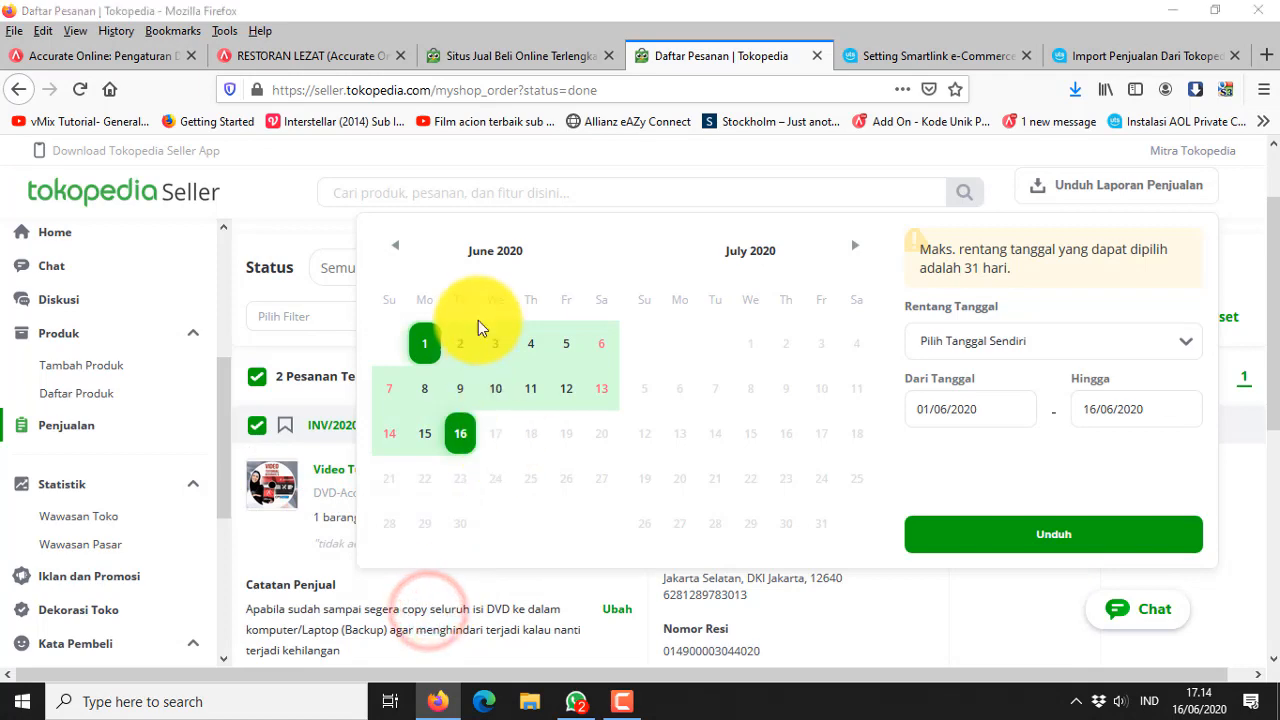
pyautogui.click(481, 441)
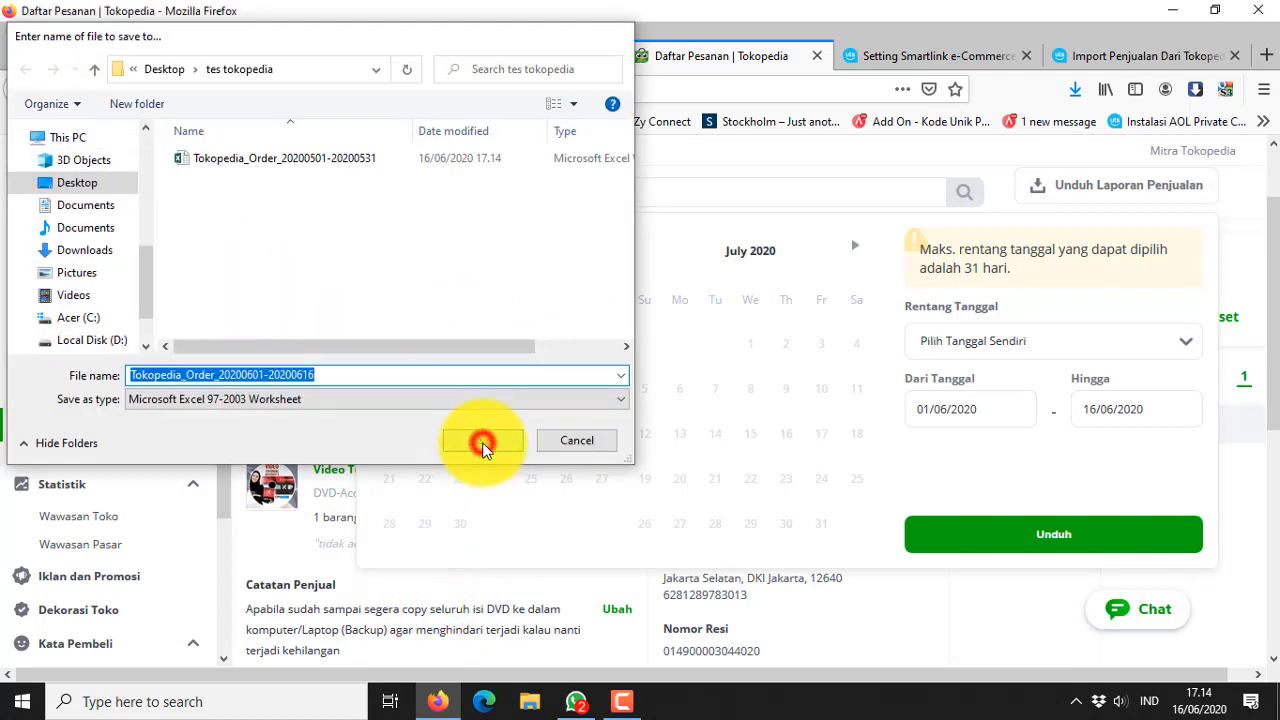
pyautogui.click(530, 701)
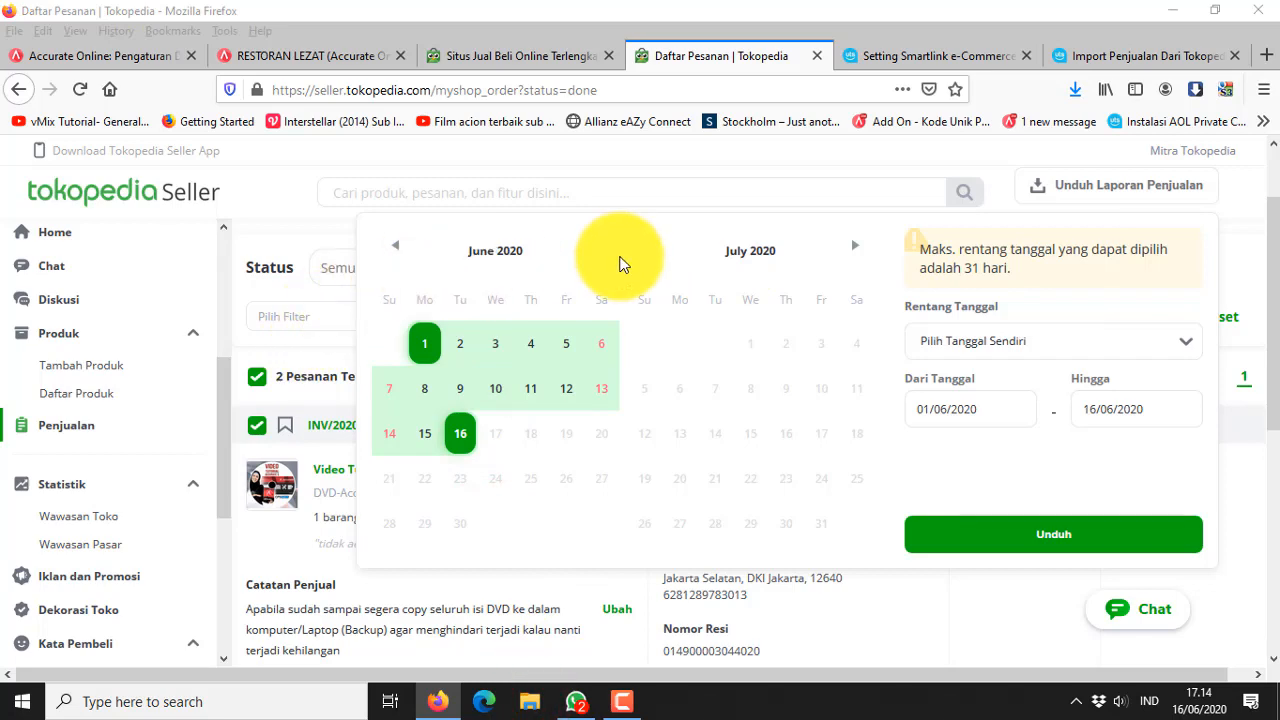
pyautogui.click(65, 218)
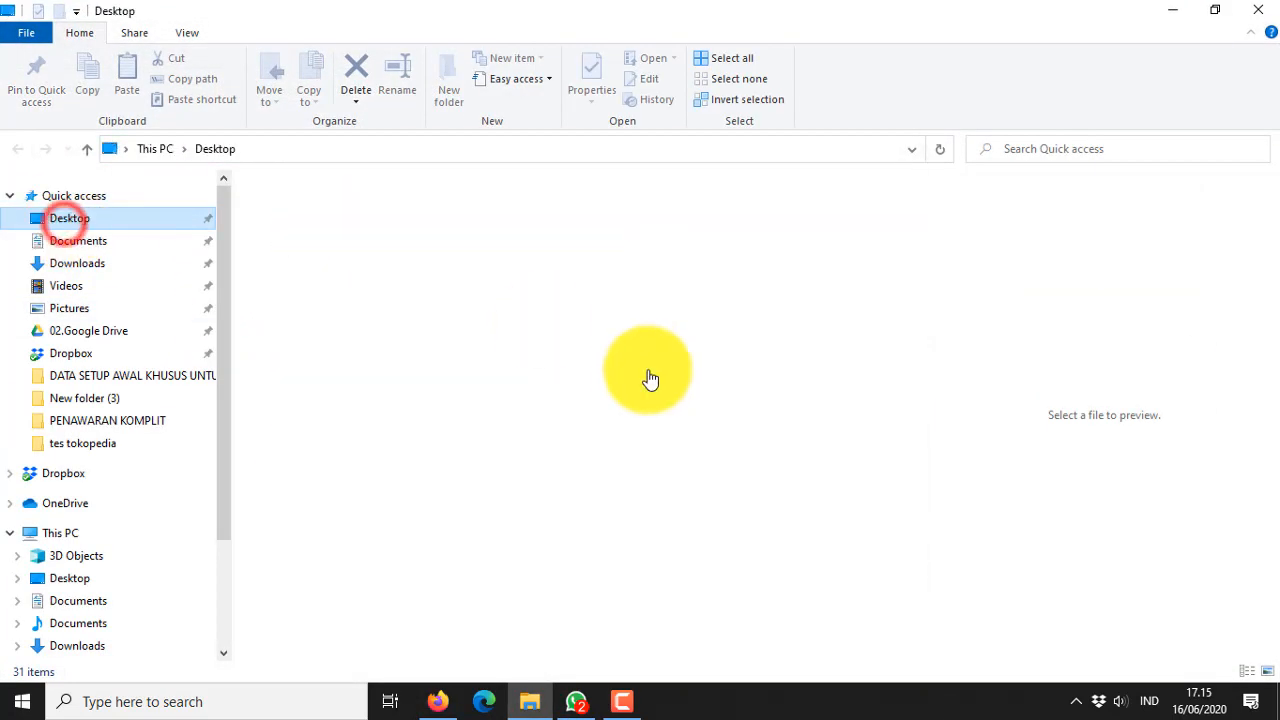
# - Confirm the Desktop's tes tokopedia folder holds both the May and June Tokopedia_Order reports
pyautogui.click(483, 425)
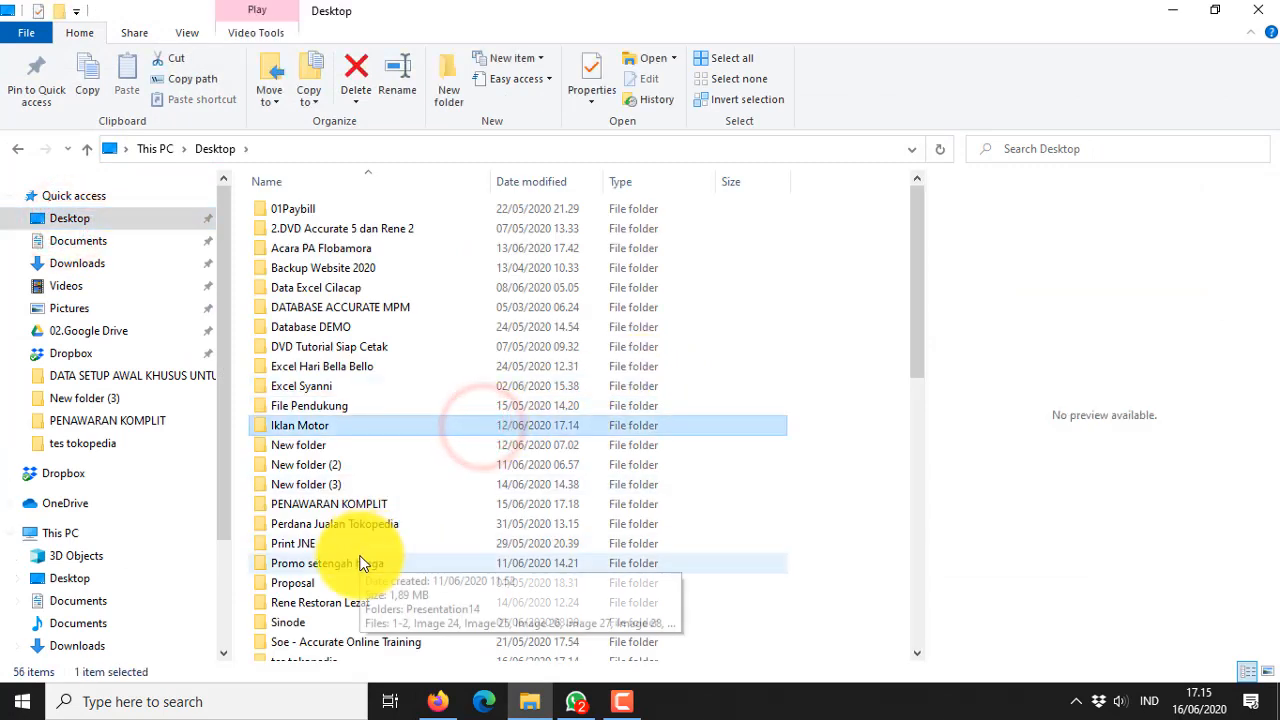
pyautogui.click(362, 563)
pyautogui.scroll(-8, 366, 535)
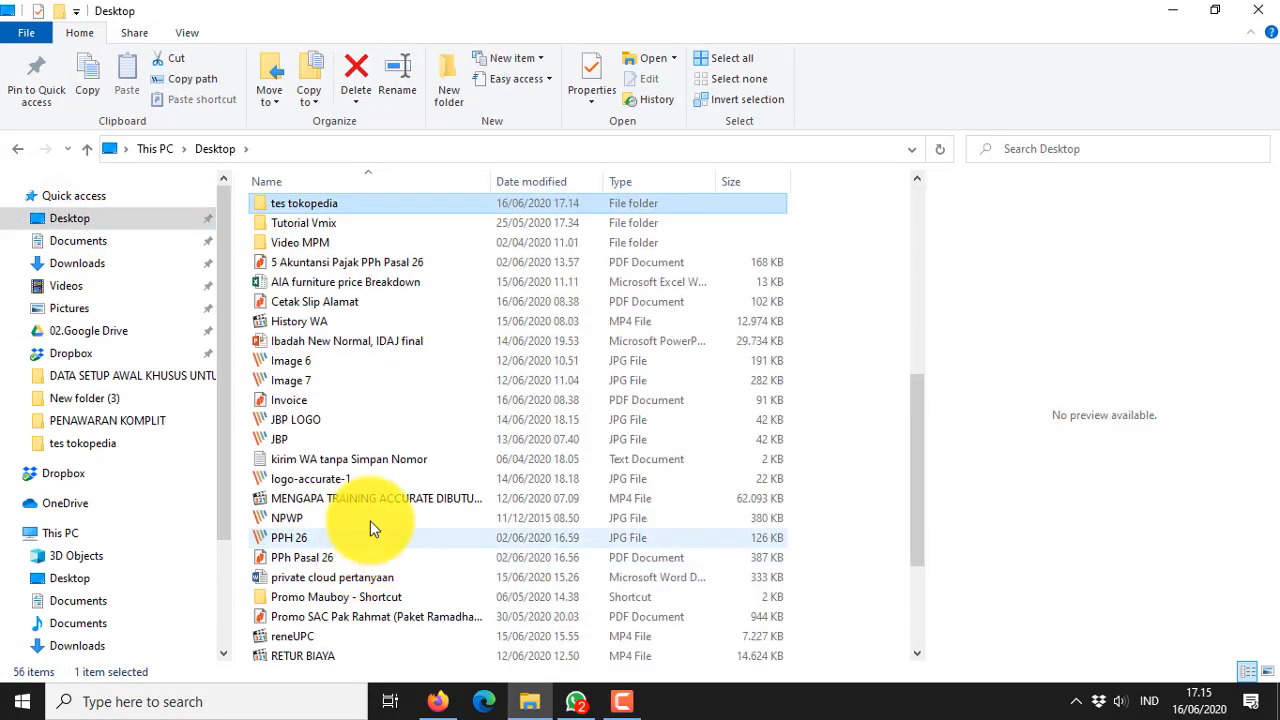
pyautogui.doubleClick(299, 200)
pyautogui.click(396, 229)
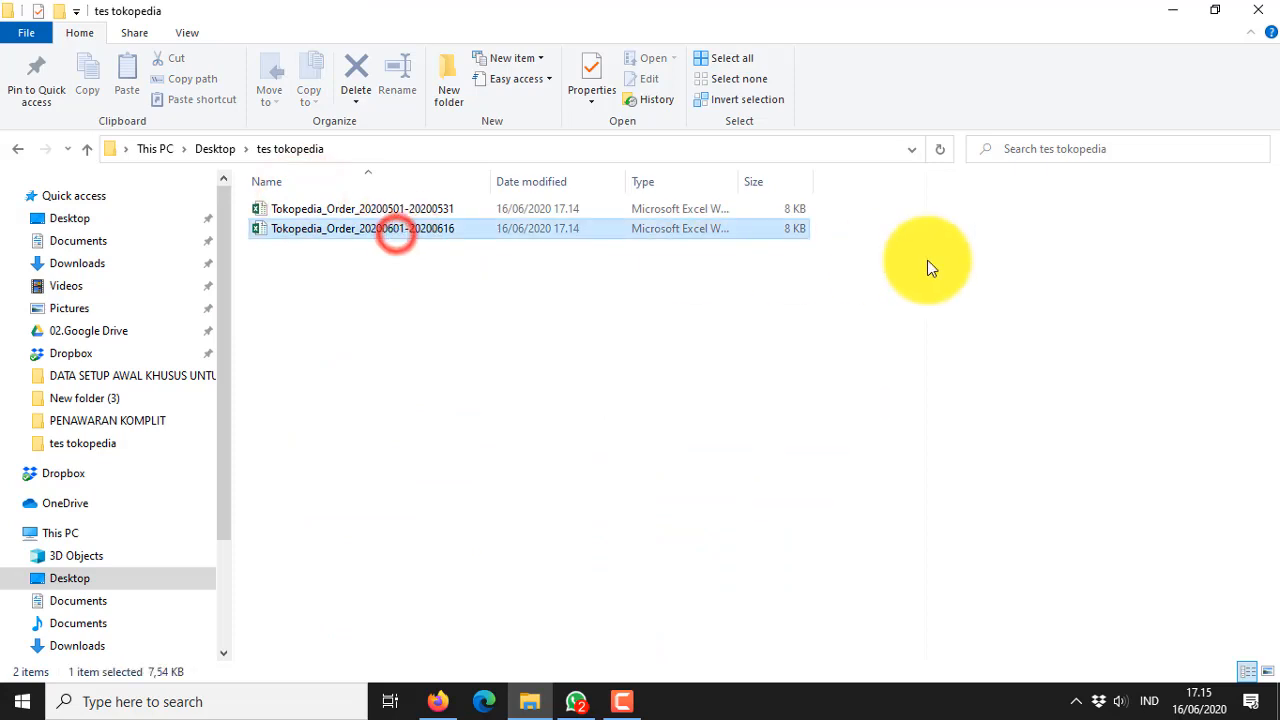
pyautogui.moveTo(927, 371); pyautogui.dragTo(603, 371)
pyautogui.click(358, 212)
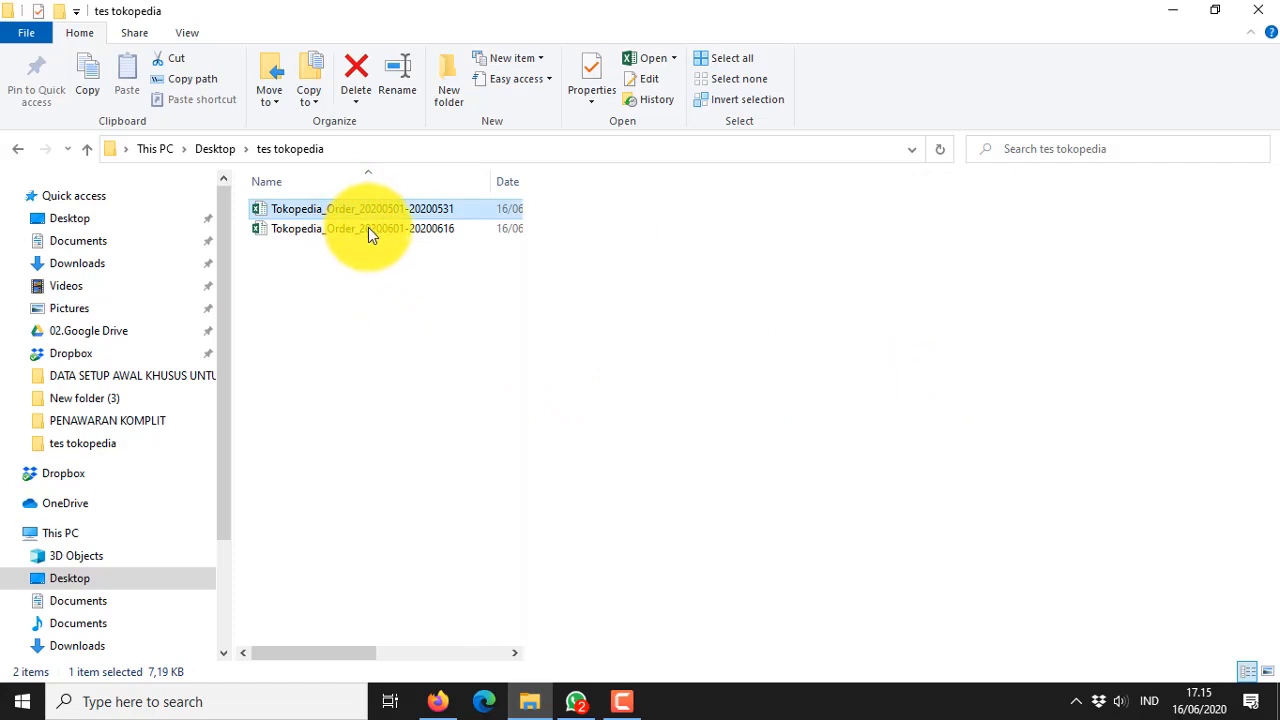
pyautogui.click(368, 229)
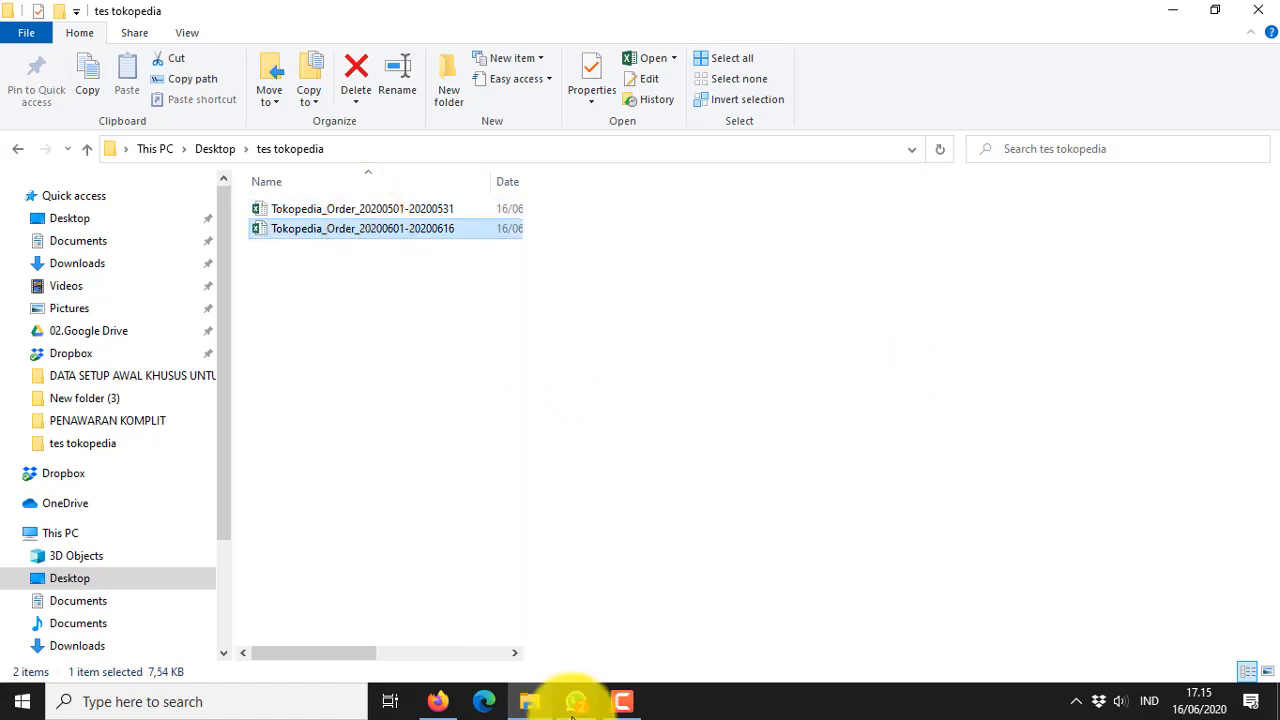
pyautogui.click(438, 701)
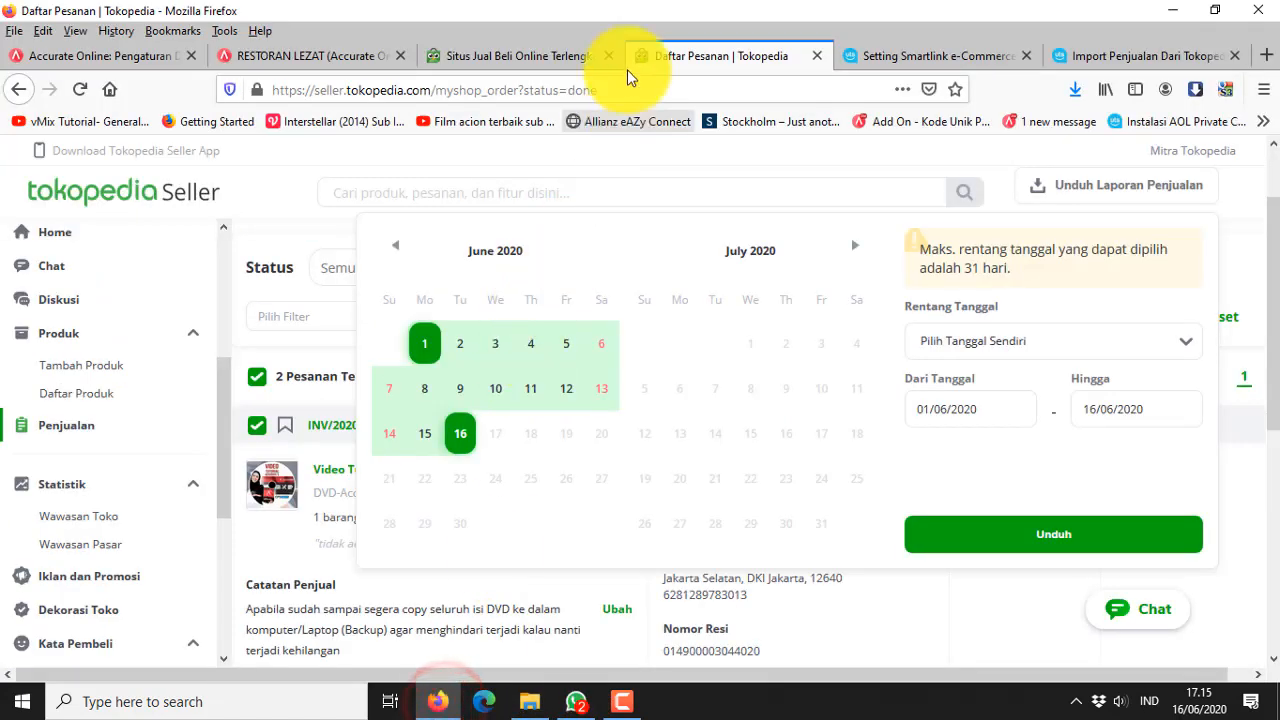
# - Close the SmartLink e-Commerce and Akun Perkiraan pages in Accurate Online
pyautogui.click(245, 56)
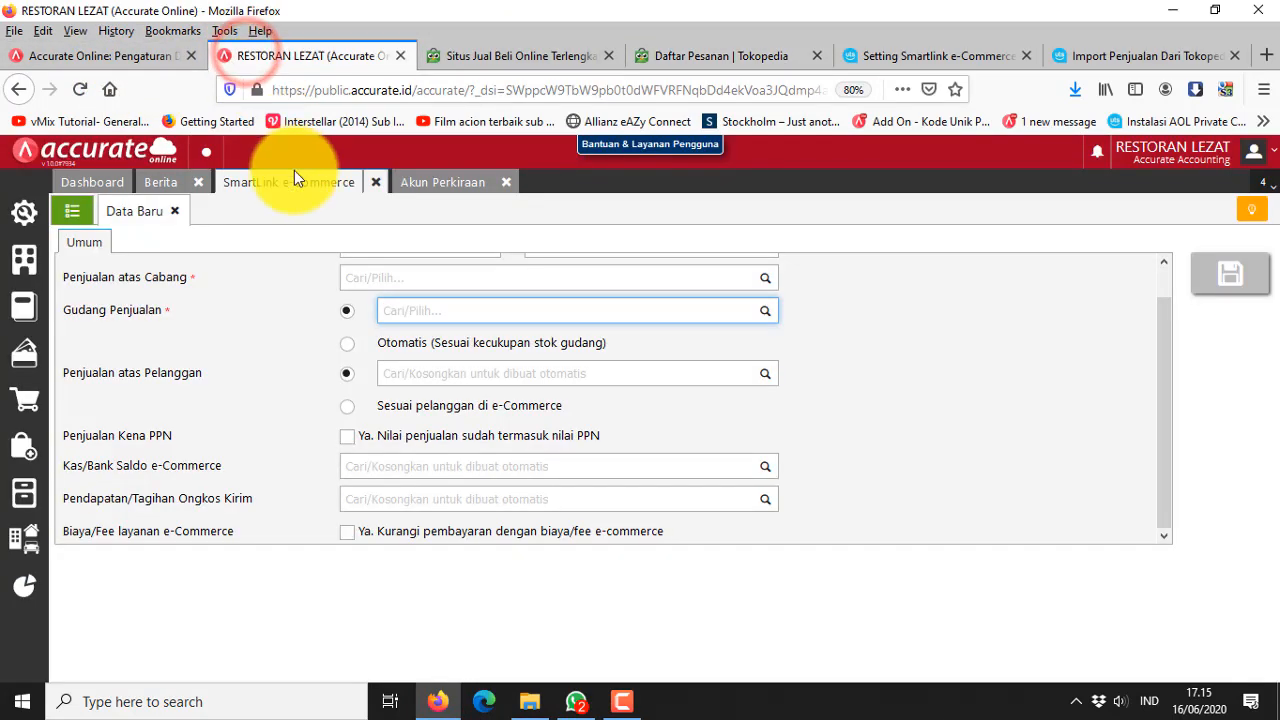
pyautogui.scroll(2, 372, 274)
pyautogui.click(73, 213)
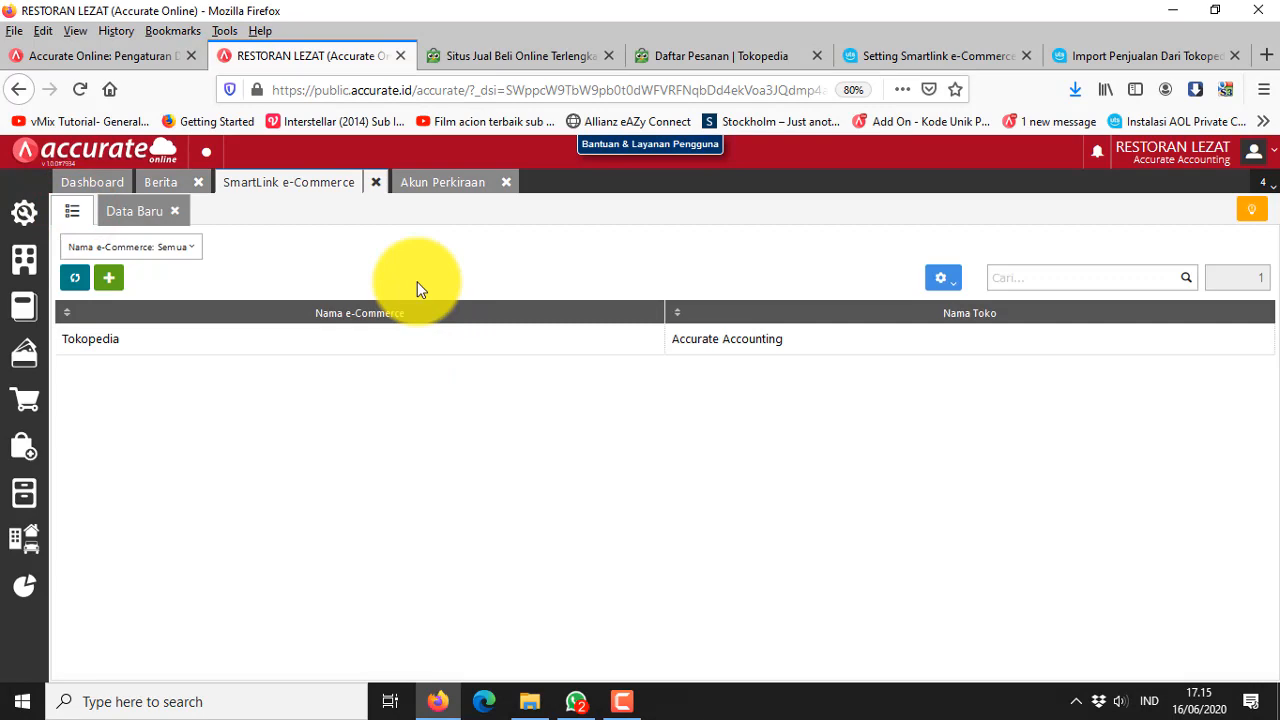
pyautogui.click(376, 182)
pyautogui.click(328, 183)
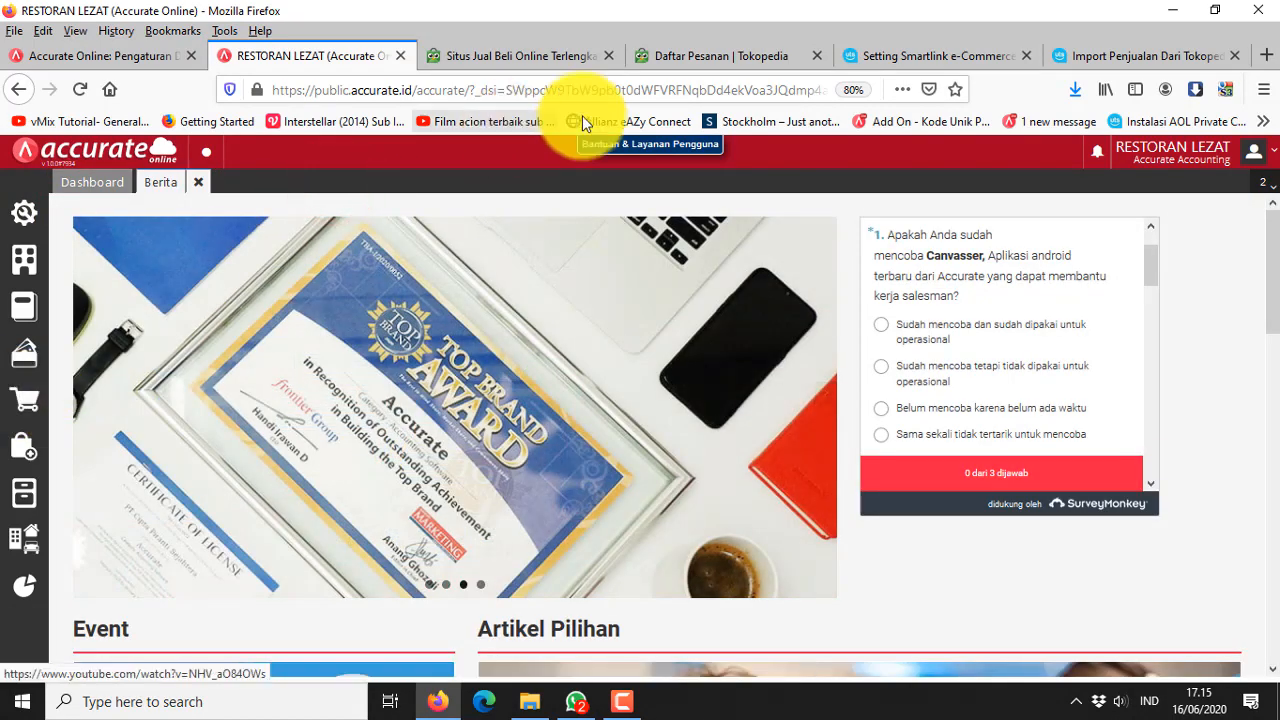
# - Reset the page zoom to 100% and show the Faktur Penjualan list view
pyautogui.click(853, 89)
pyautogui.click(30, 473)
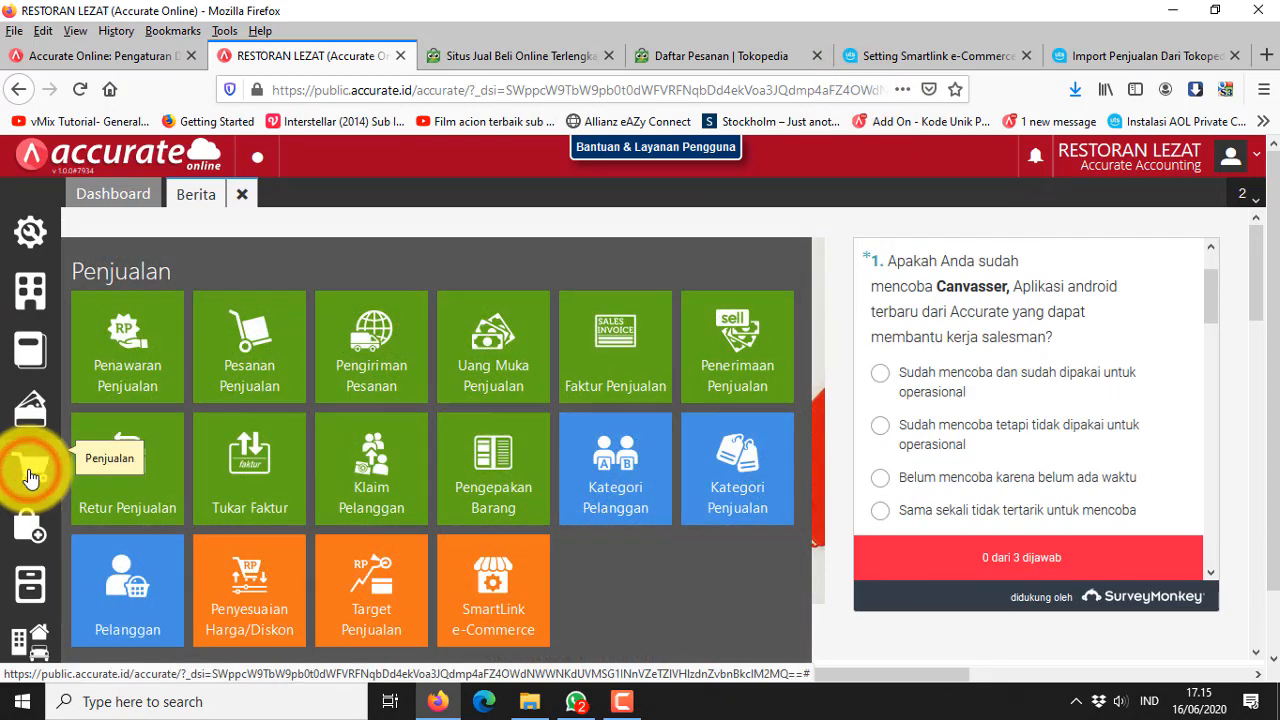
pyautogui.click(615, 390)
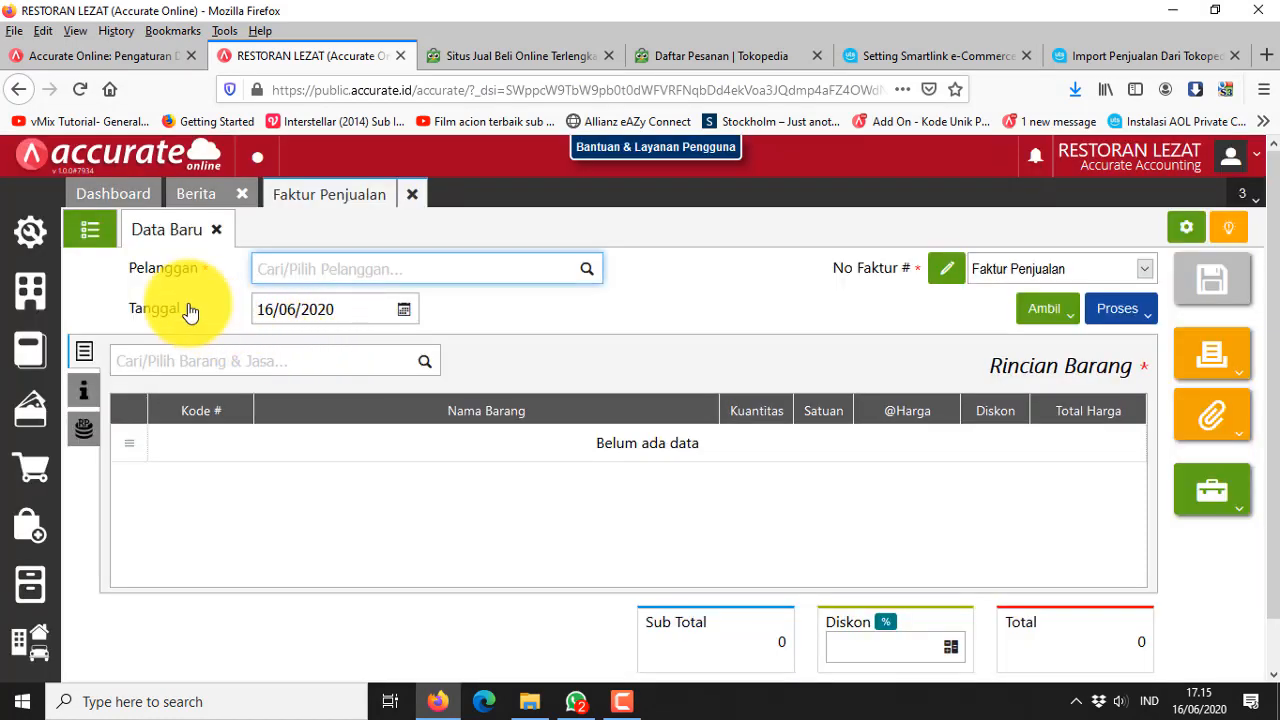
pyautogui.click(100, 230)
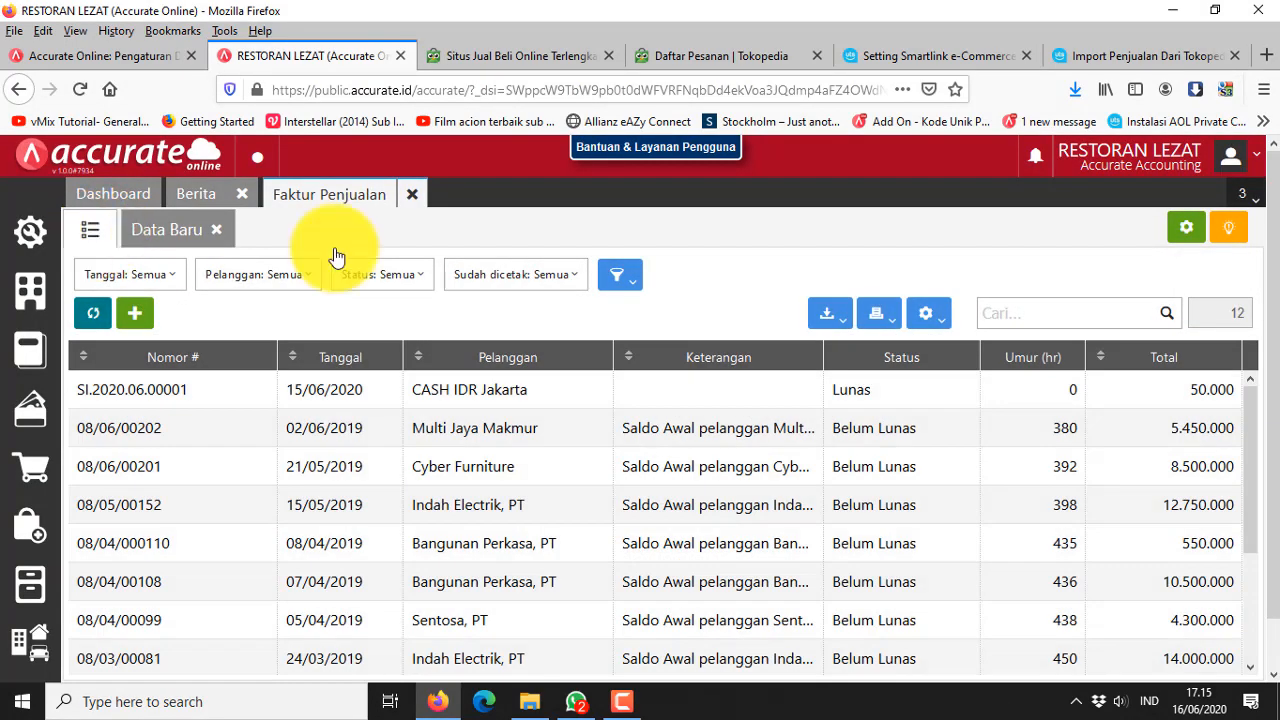
# - Start an Impor Data > Tokopedia sales import and note it imports only completed orders
pyautogui.click(826, 316)
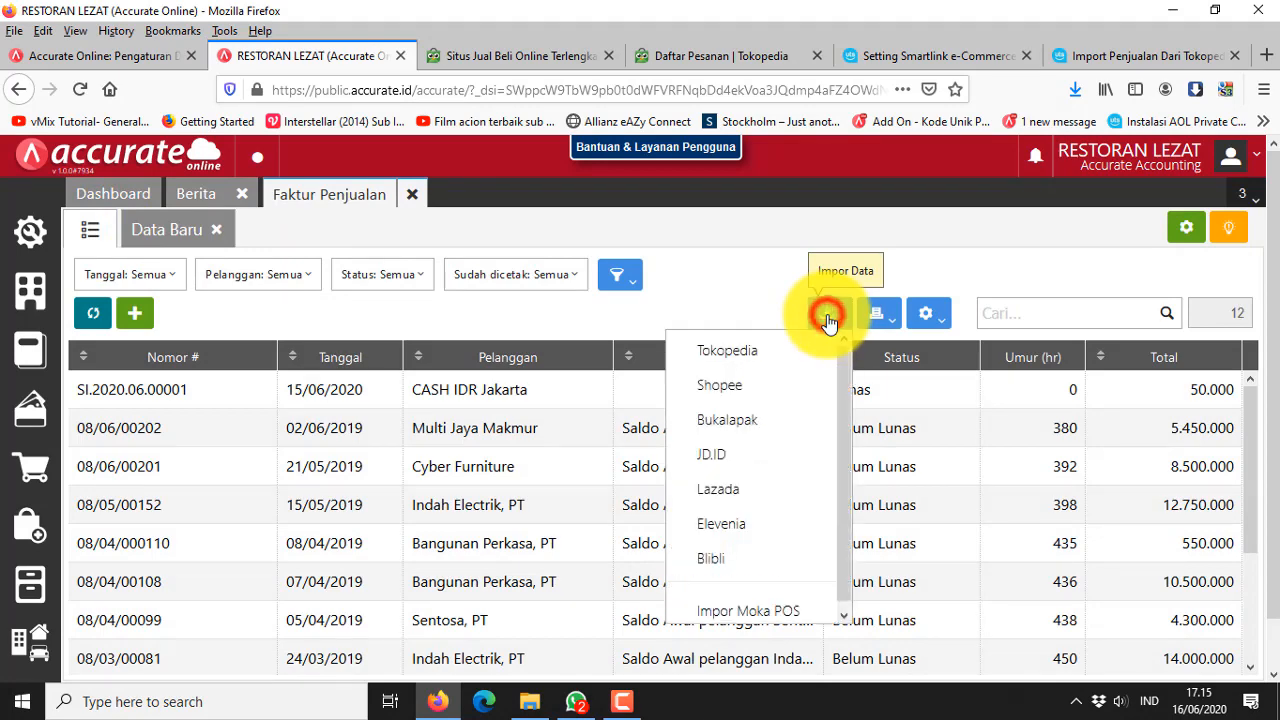
pyautogui.click(726, 360)
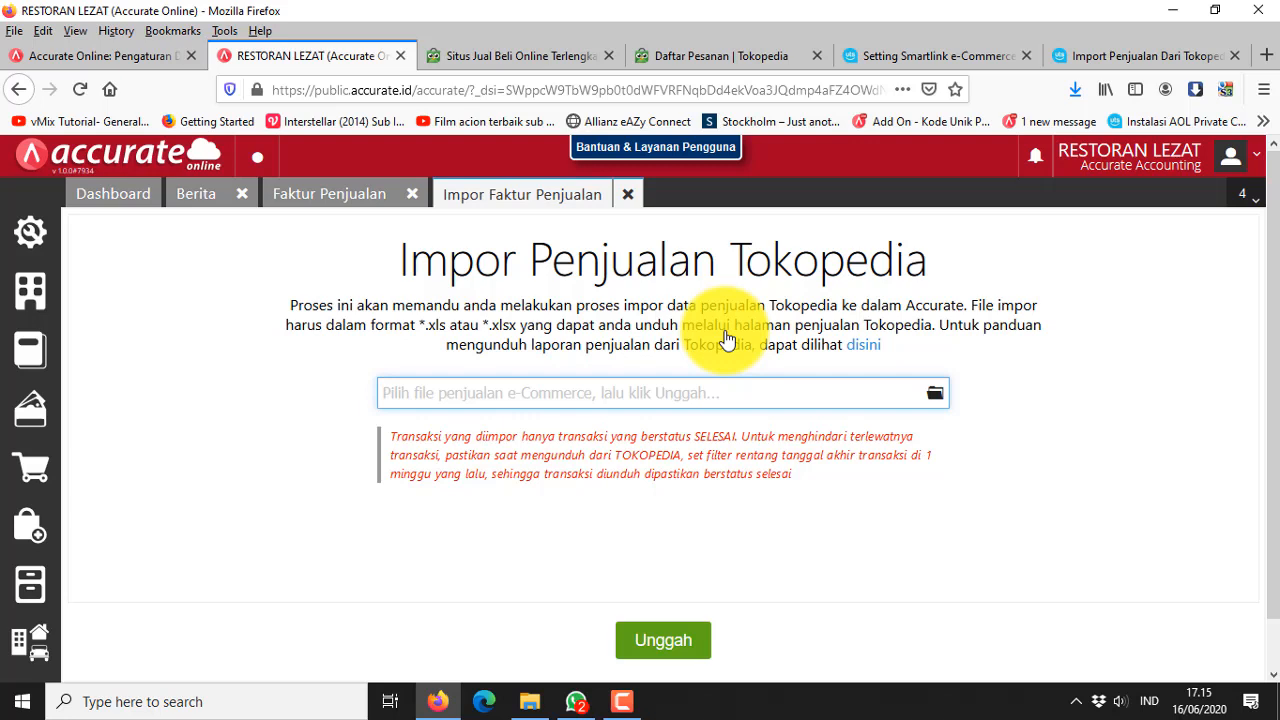
pyautogui.moveTo(400, 442); pyautogui.dragTo(889, 477)
pyautogui.click(745, 470)
# - Choose Tokopedia_Order_20200501-20200531.xlsx from Desktop > tes tokopedia as the upload file
pyautogui.click(935, 395)
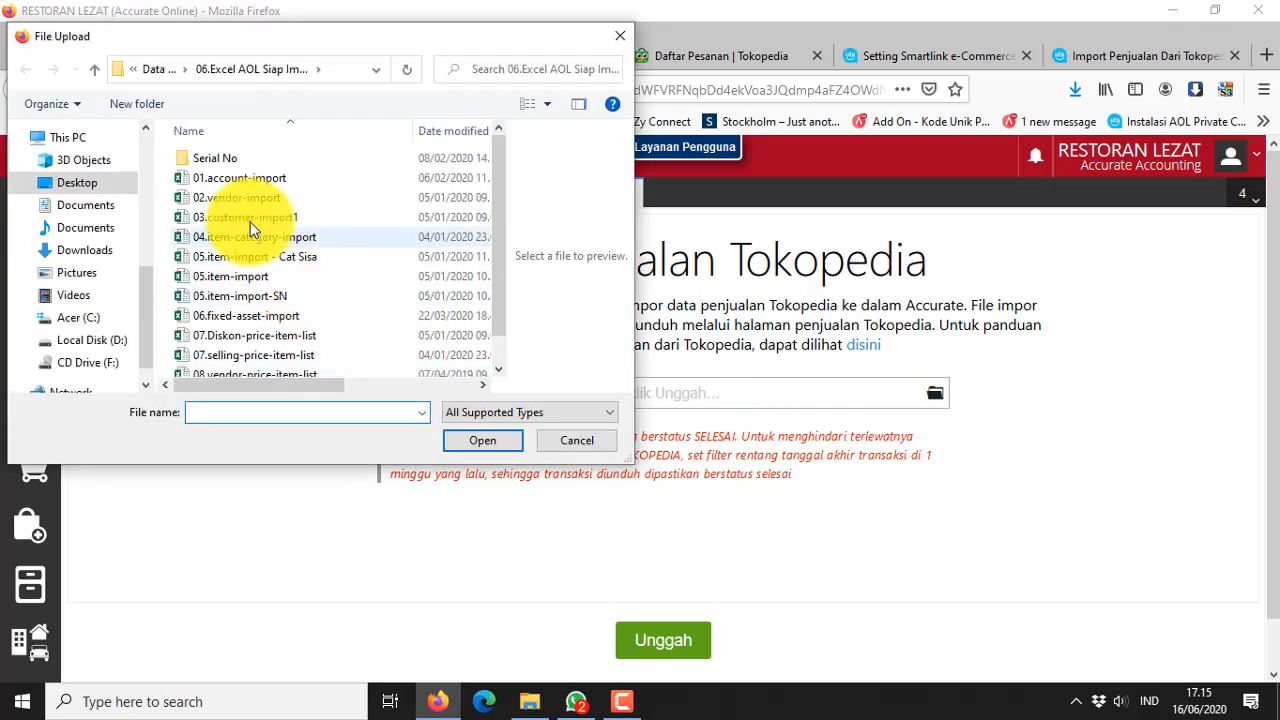
pyautogui.click(85, 190)
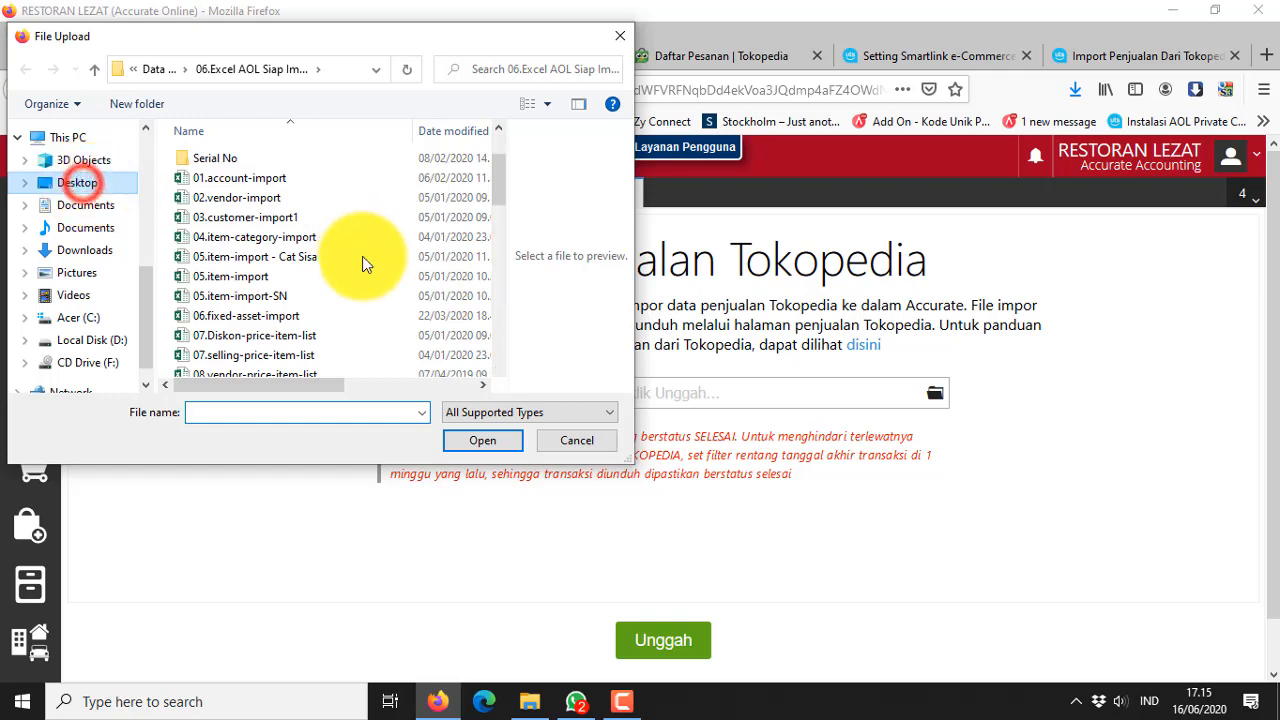
pyautogui.click(340, 322)
pyautogui.scroll(-5, 342, 319)
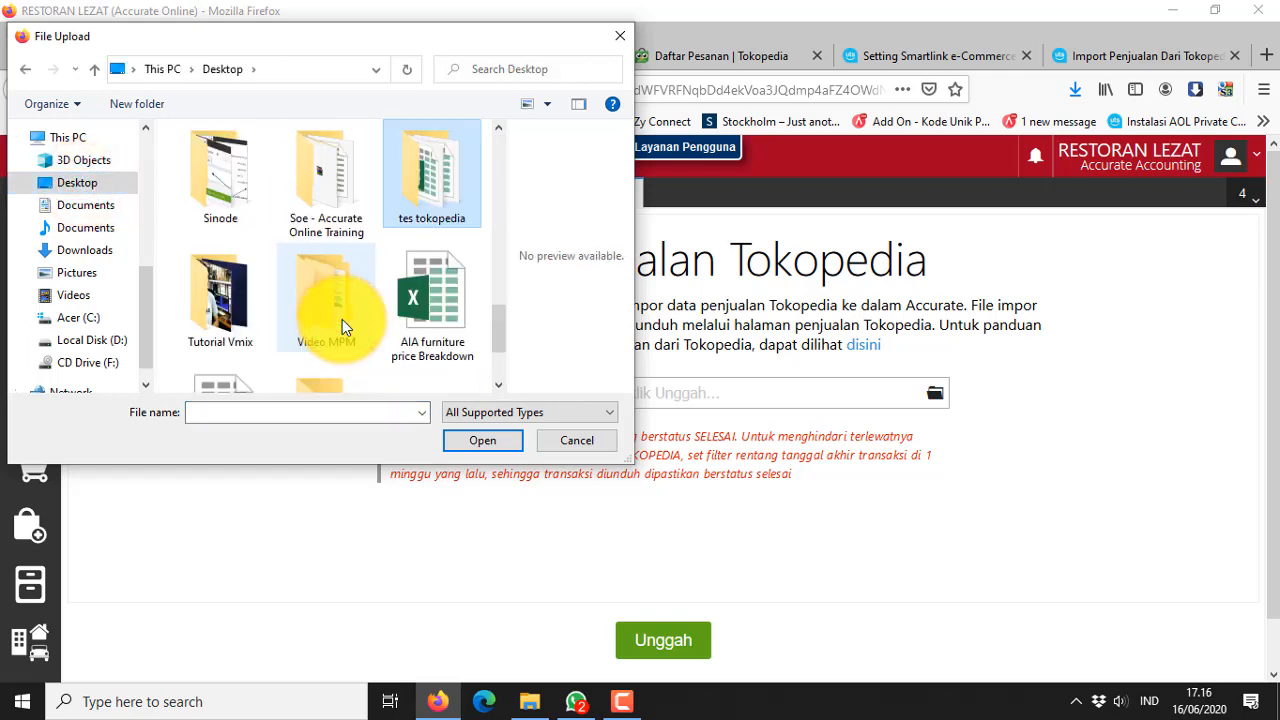
pyautogui.doubleClick(406, 186)
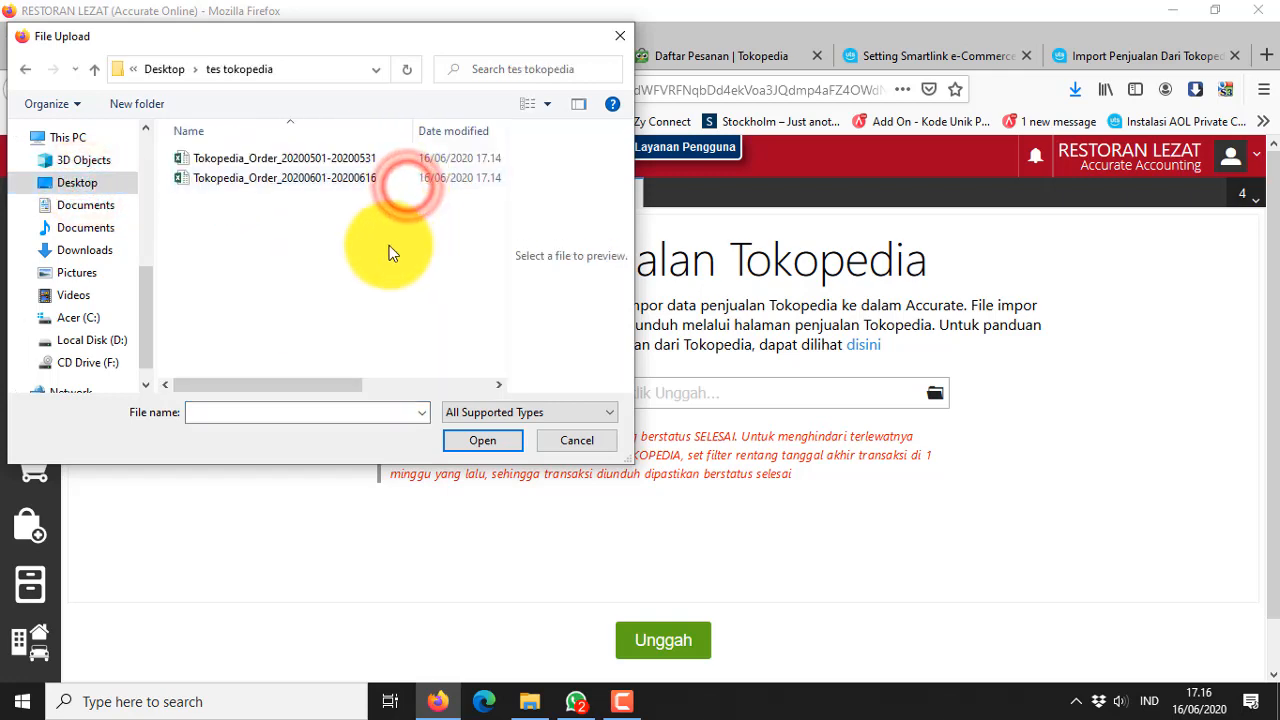
pyautogui.click(288, 158)
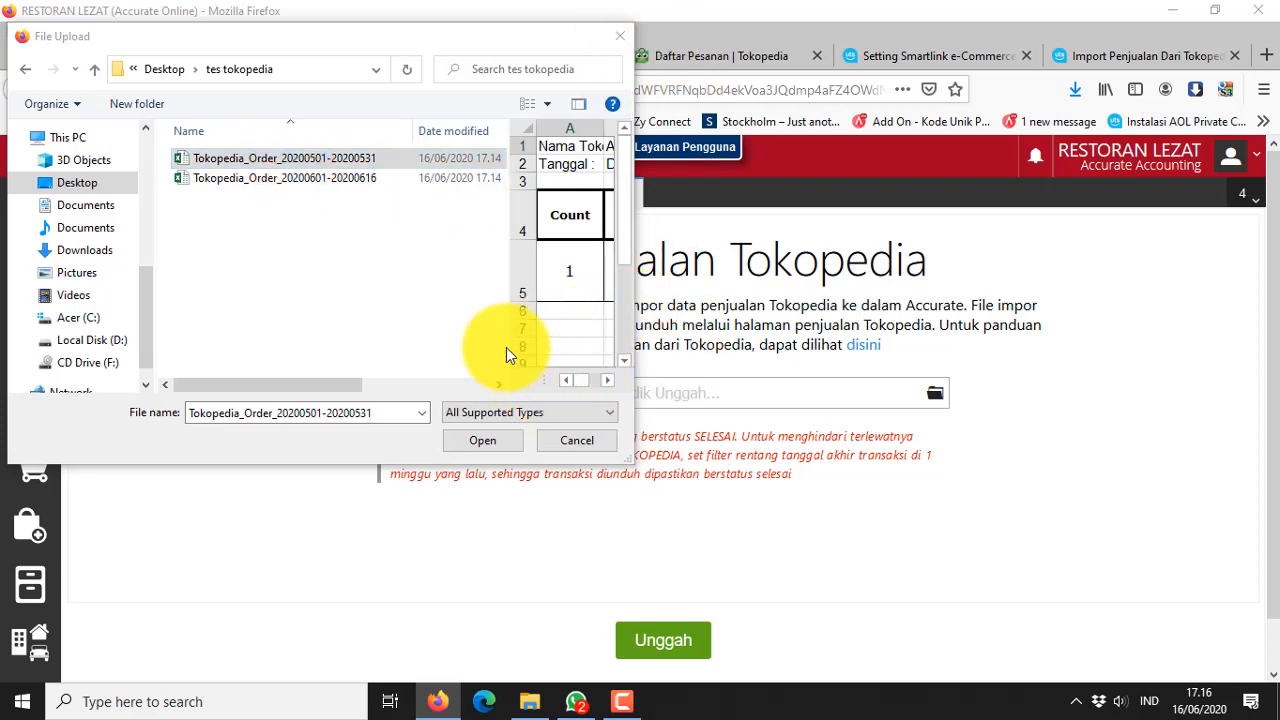
pyautogui.moveTo(508, 353); pyautogui.dragTo(305, 321)
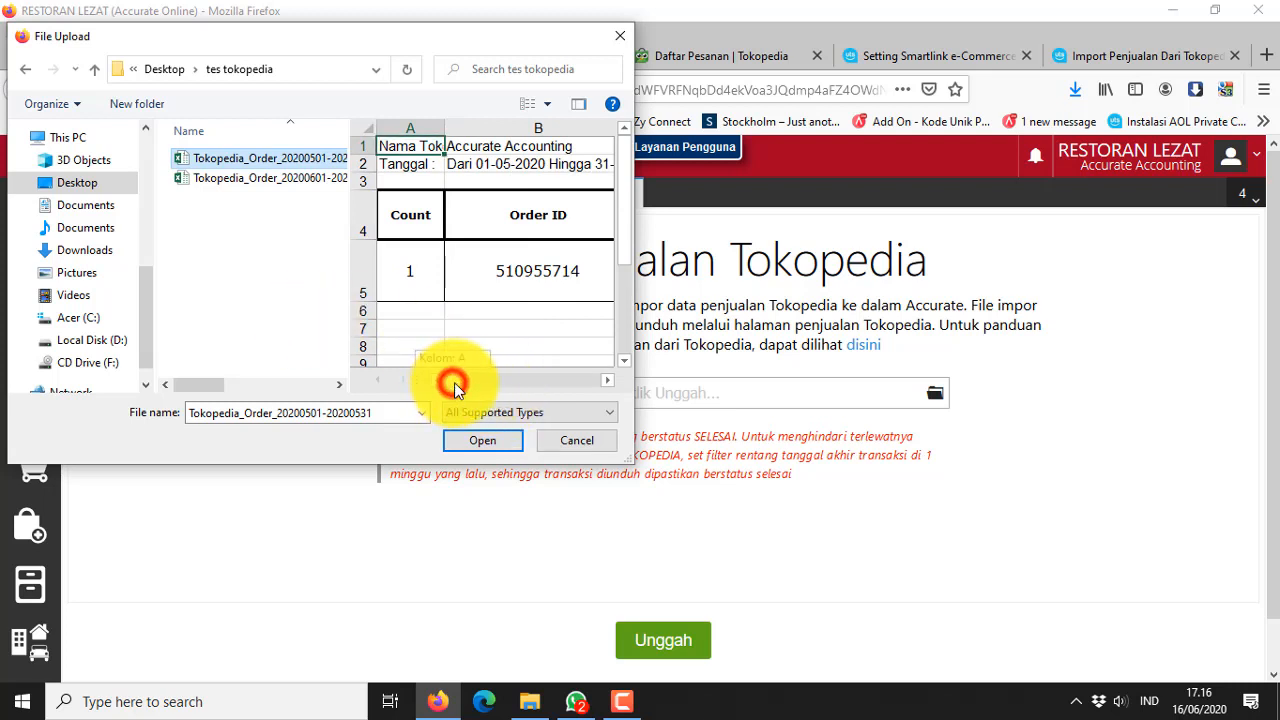
pyautogui.moveTo(453, 387); pyautogui.dragTo(594, 377)
pyautogui.click(511, 447)
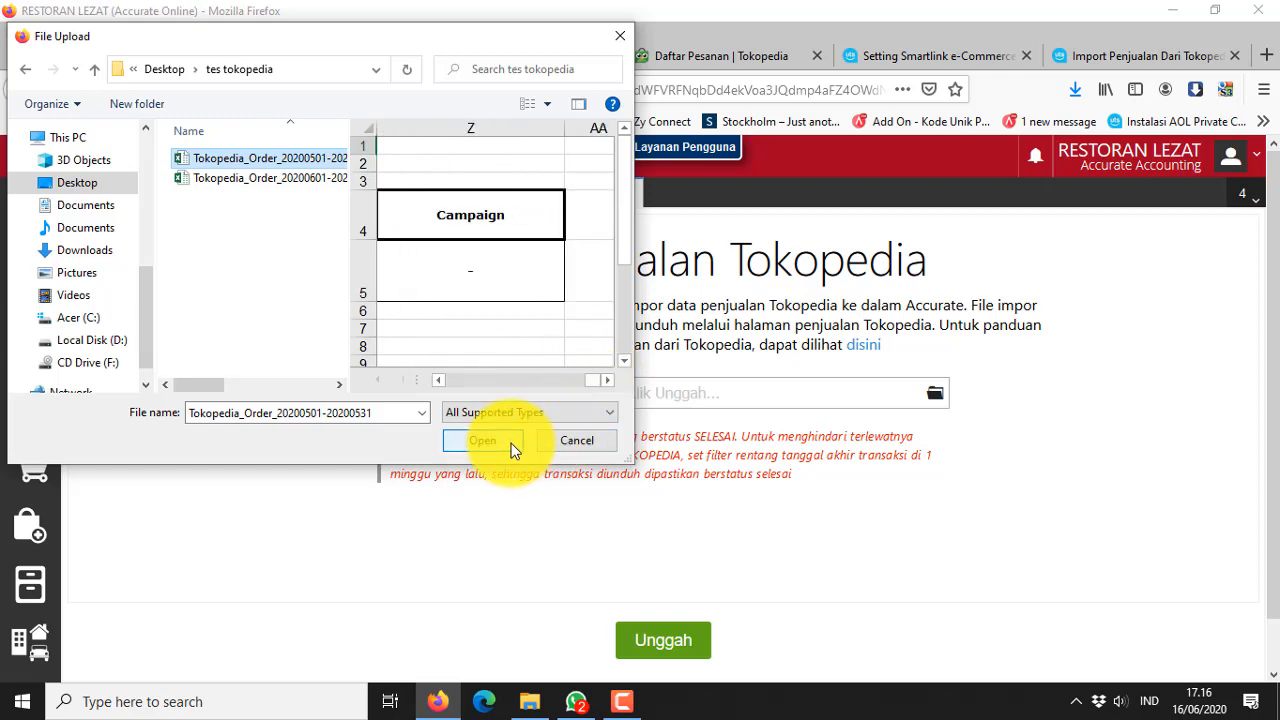
pyautogui.scroll(-1, 740, 498)
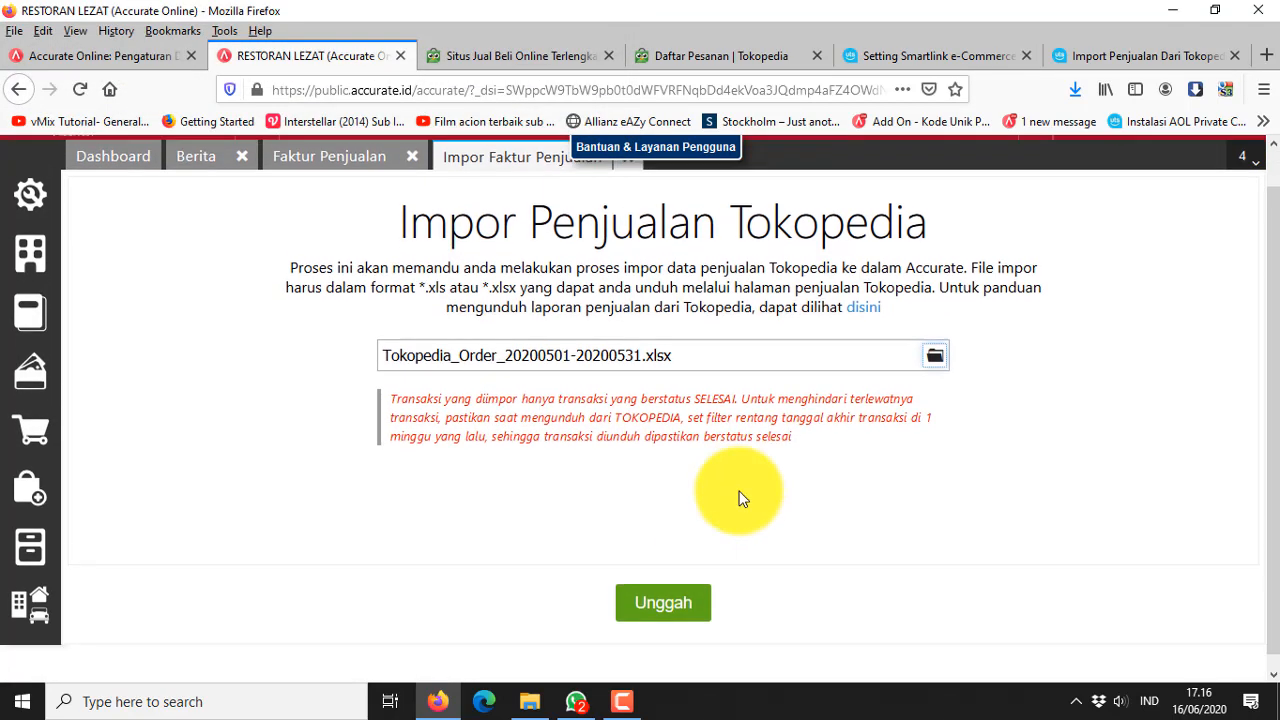
# - Upload the May file, map the DVD item to Video Tutorial Accurate 5 dan RENE Point of Sale, and import
pyautogui.click(692, 587)
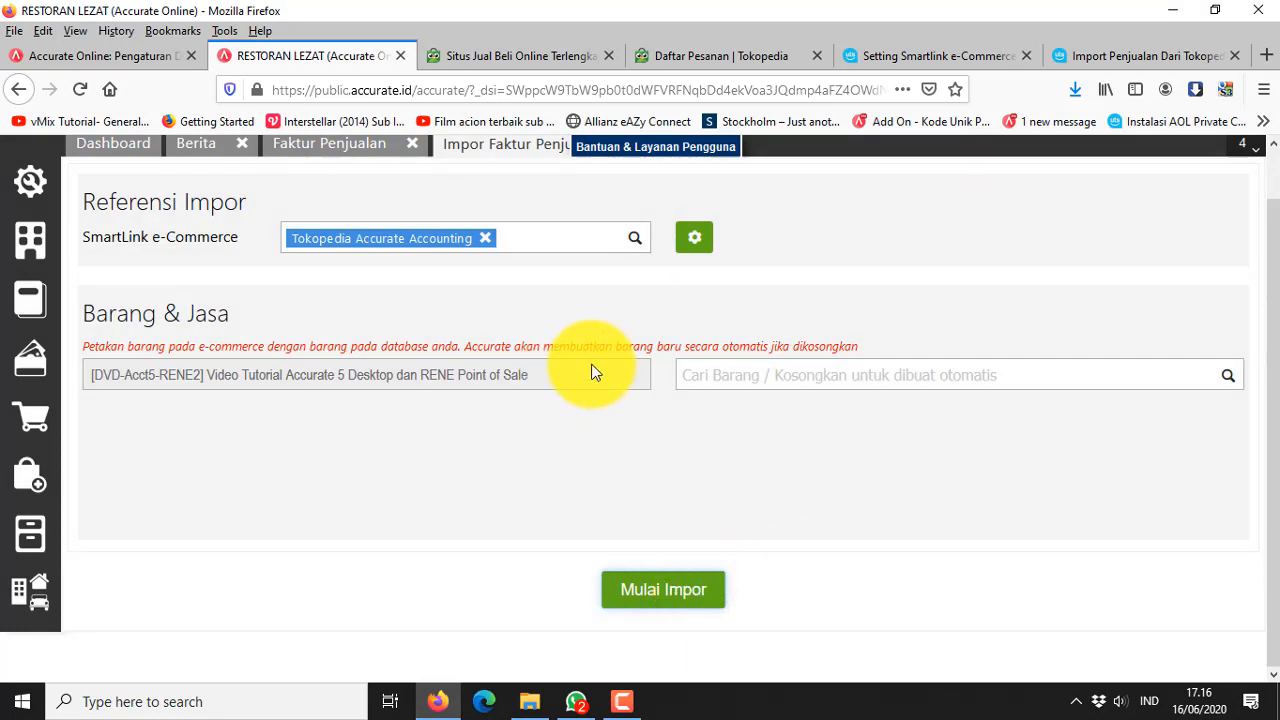
pyautogui.click(798, 375)
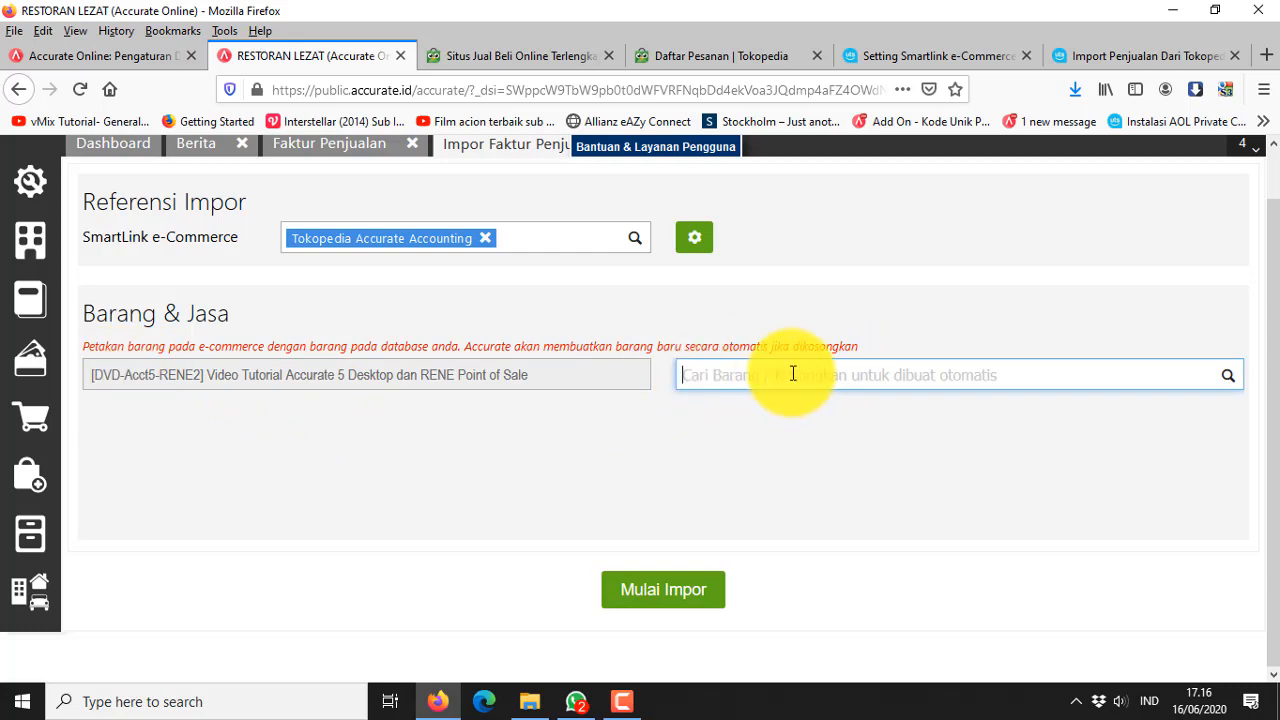
pyautogui.click(793, 374)
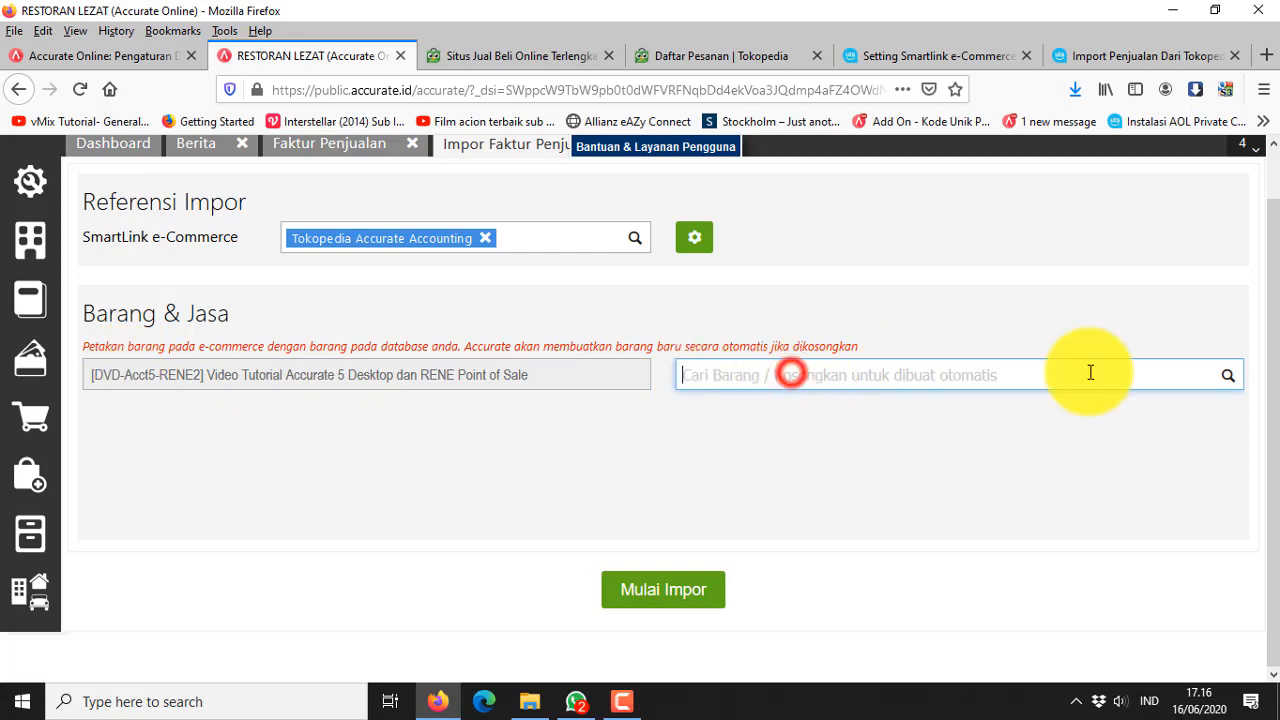
pyautogui.click(1231, 382)
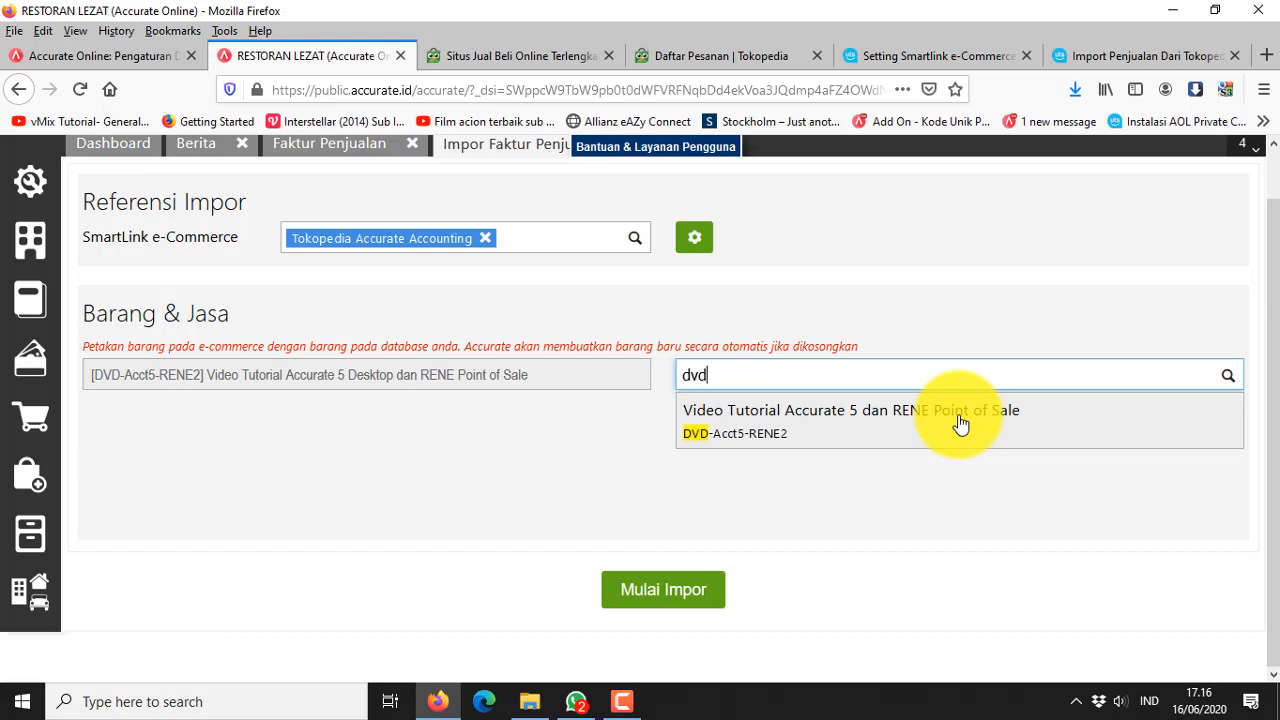
pyautogui.click(960, 421)
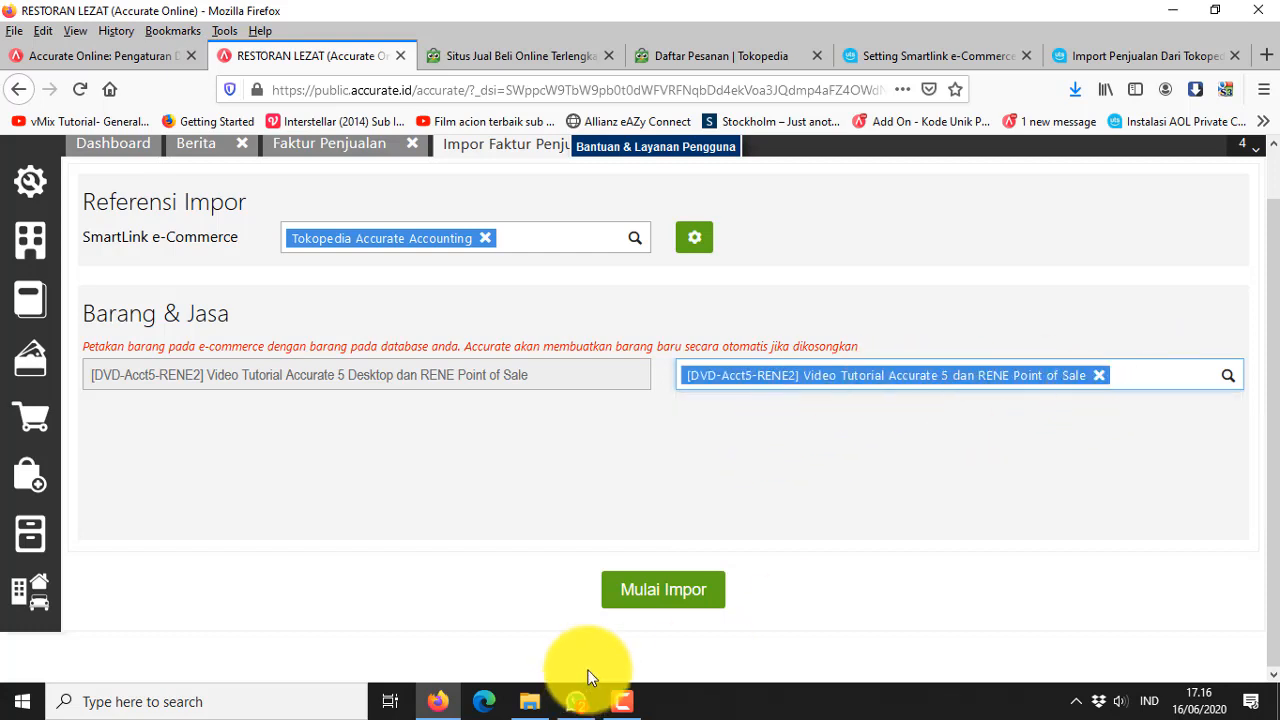
pyautogui.click(662, 598)
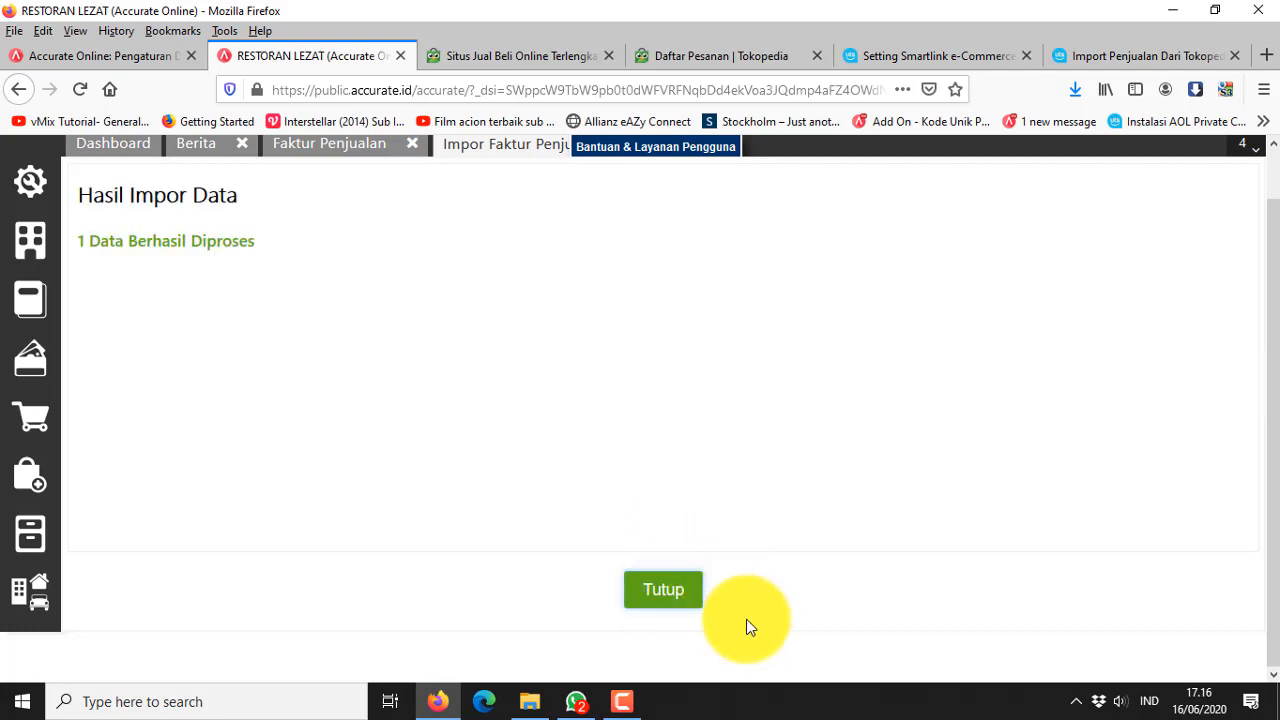
pyautogui.click(663, 594)
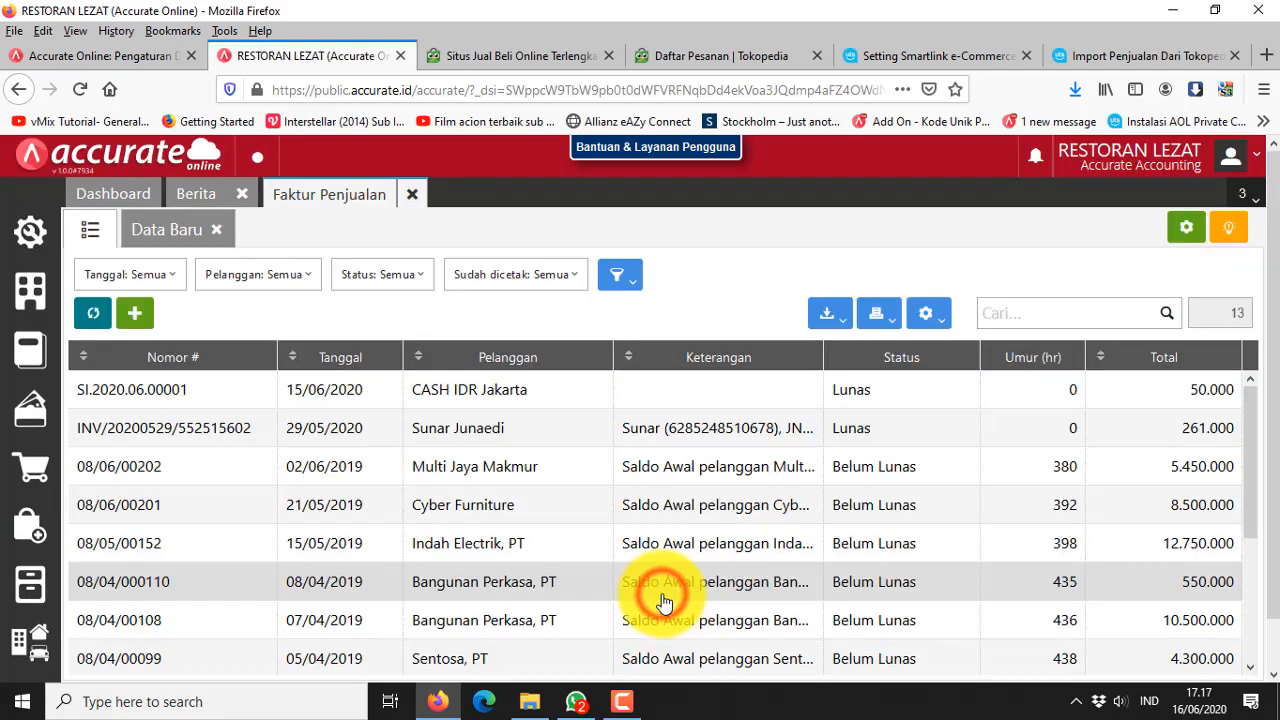
pyautogui.click(825, 318)
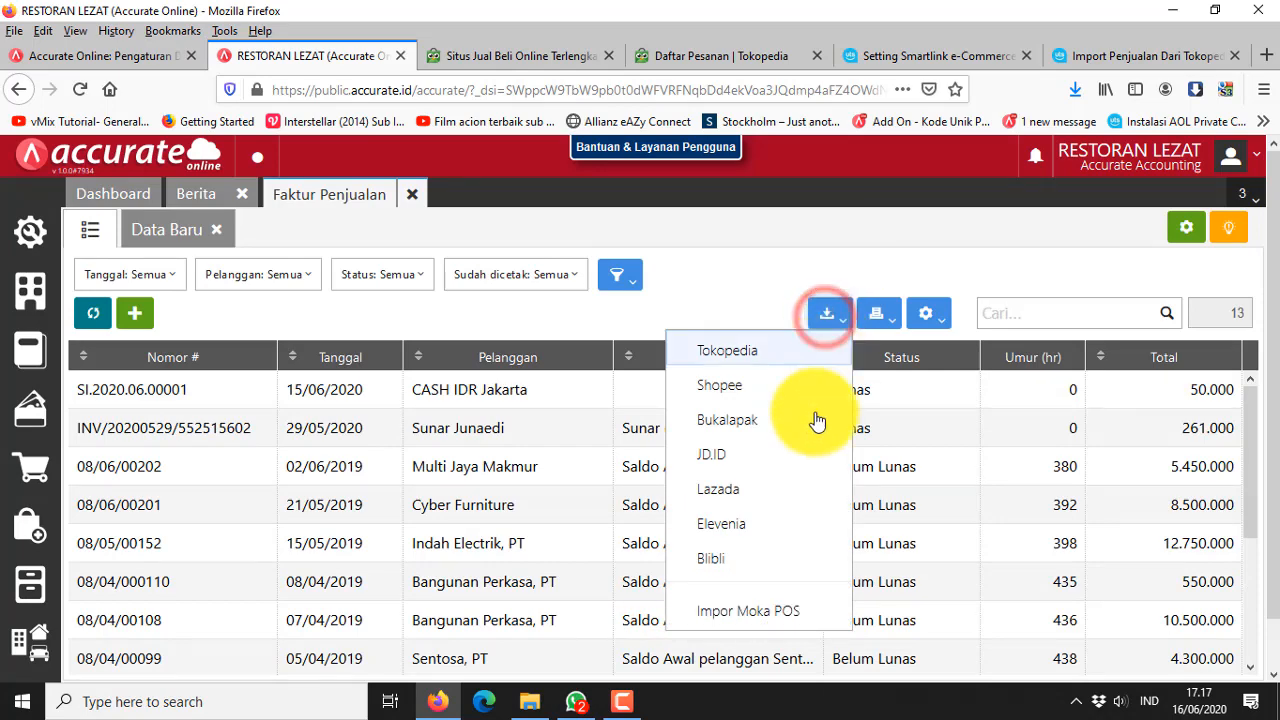
pyautogui.click(737, 358)
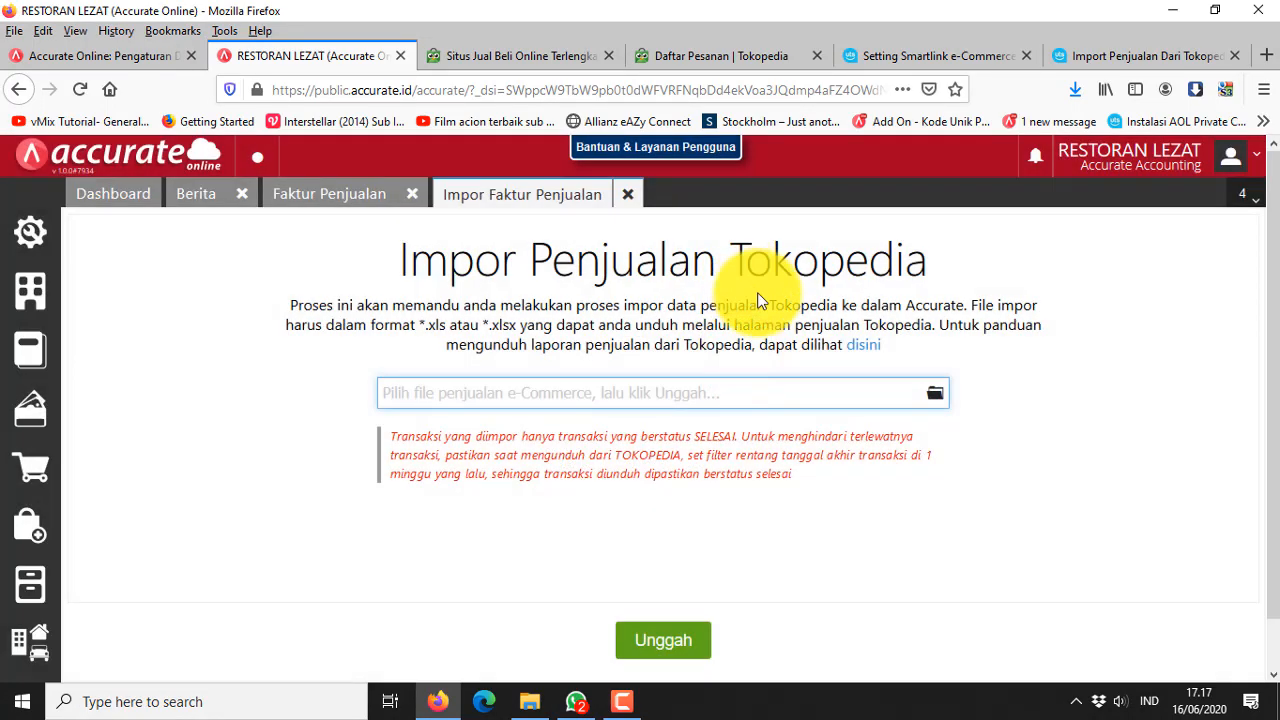
pyautogui.click(934, 394)
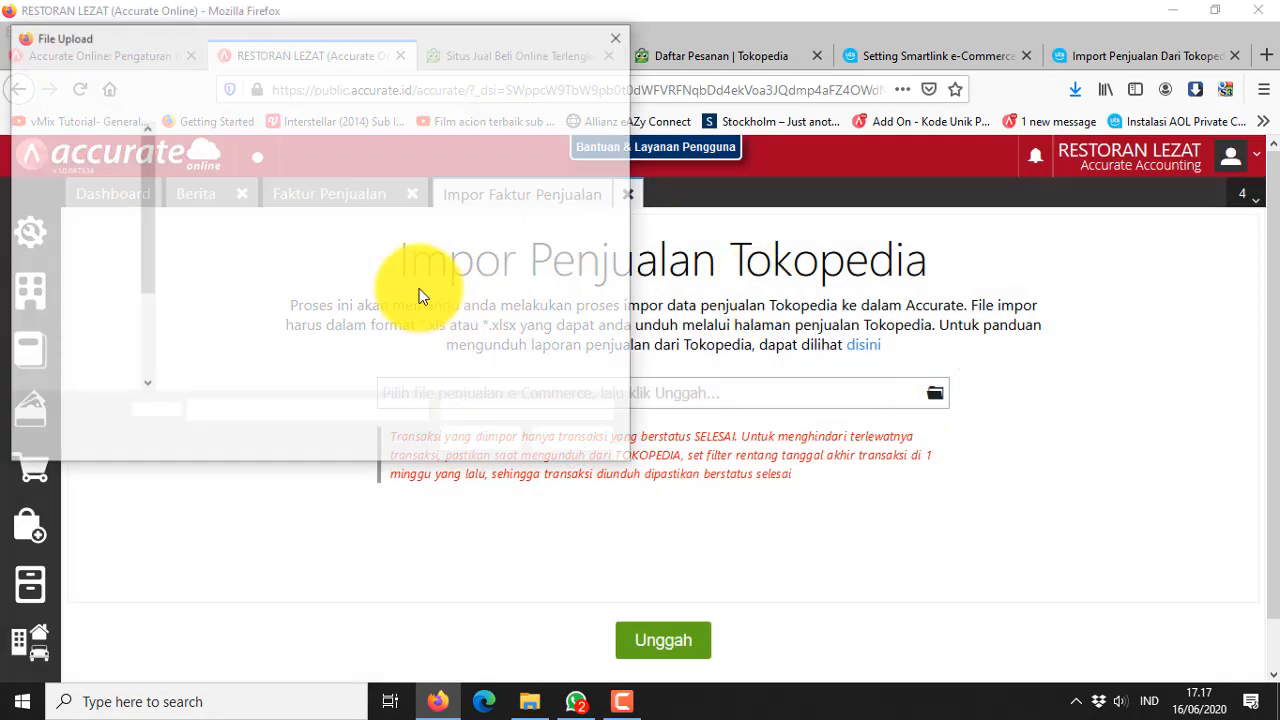
pyautogui.click(263, 177)
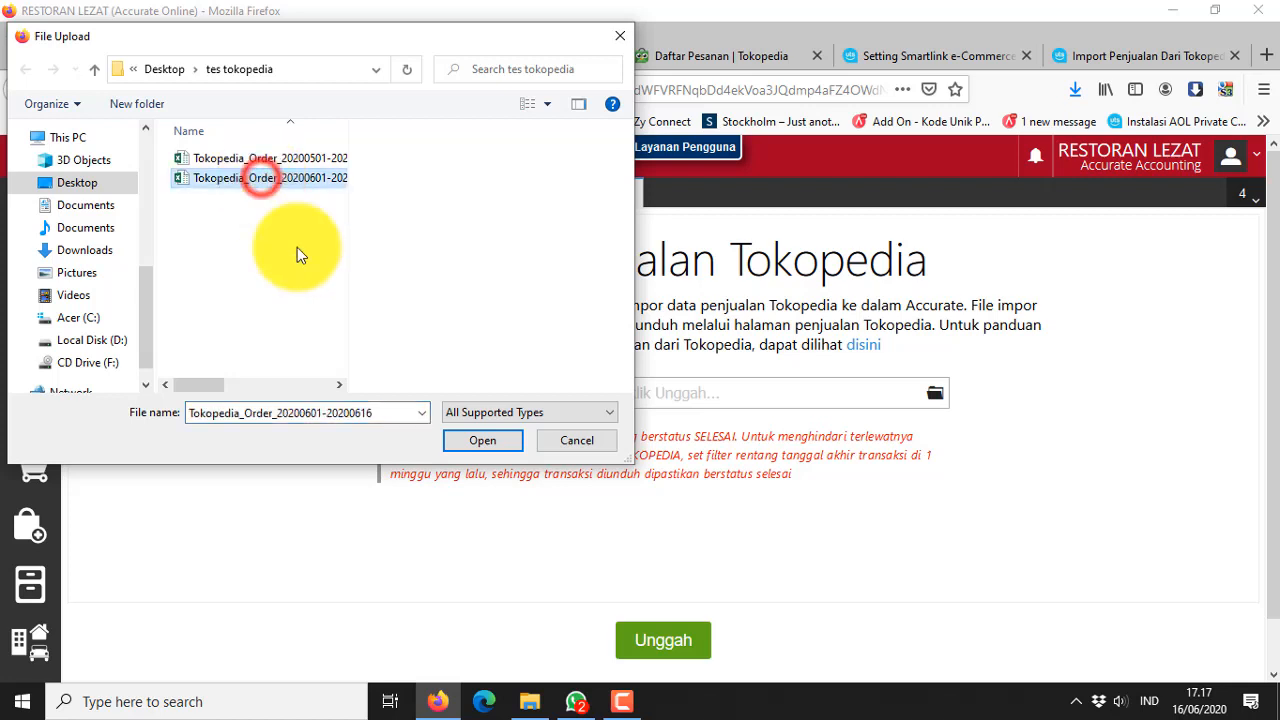
pyautogui.click(214, 388)
pyautogui.moveTo(214, 388); pyautogui.dragTo(222, 390)
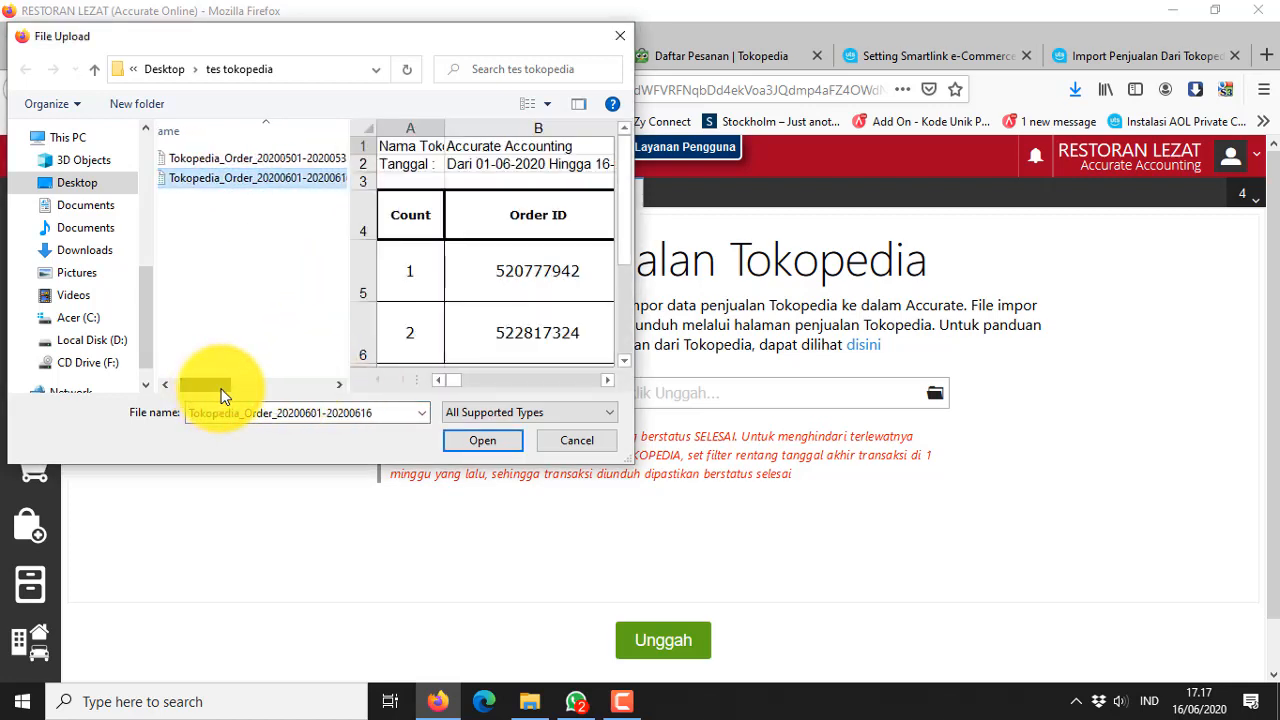
pyautogui.moveTo(347, 356); pyautogui.dragTo(223, 336)
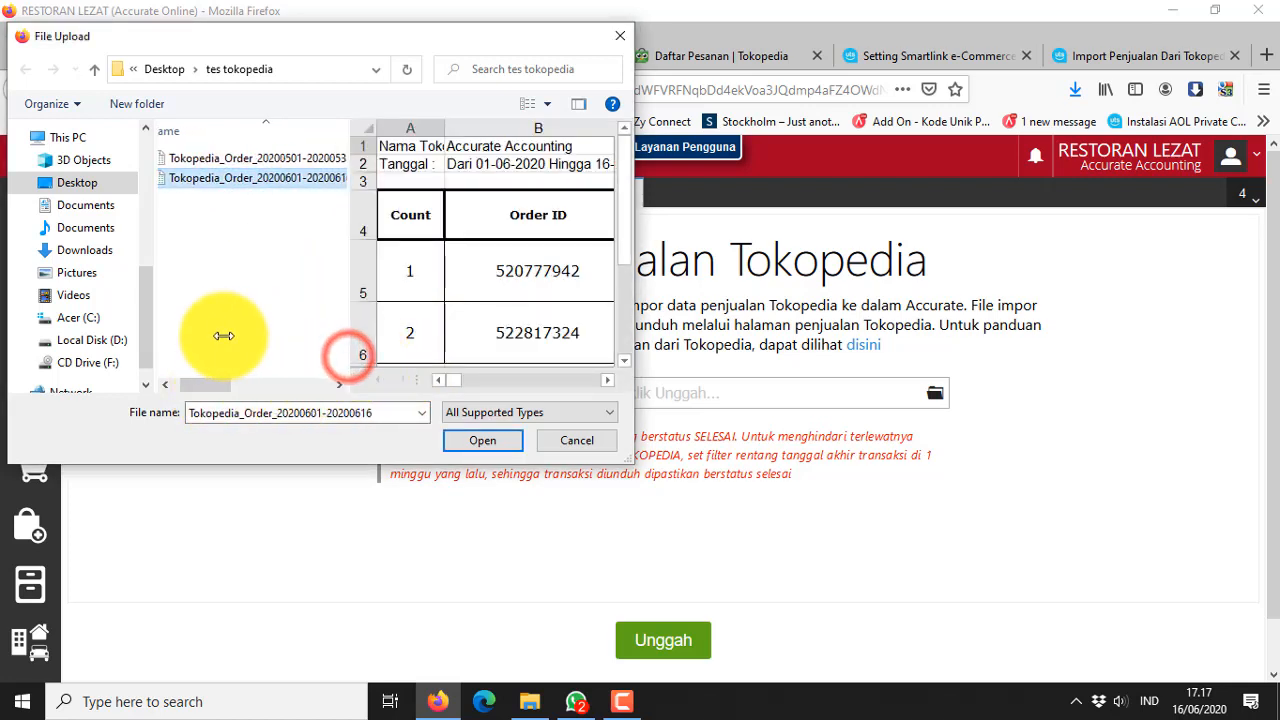
pyautogui.moveTo(458, 381); pyautogui.dragTo(479, 380)
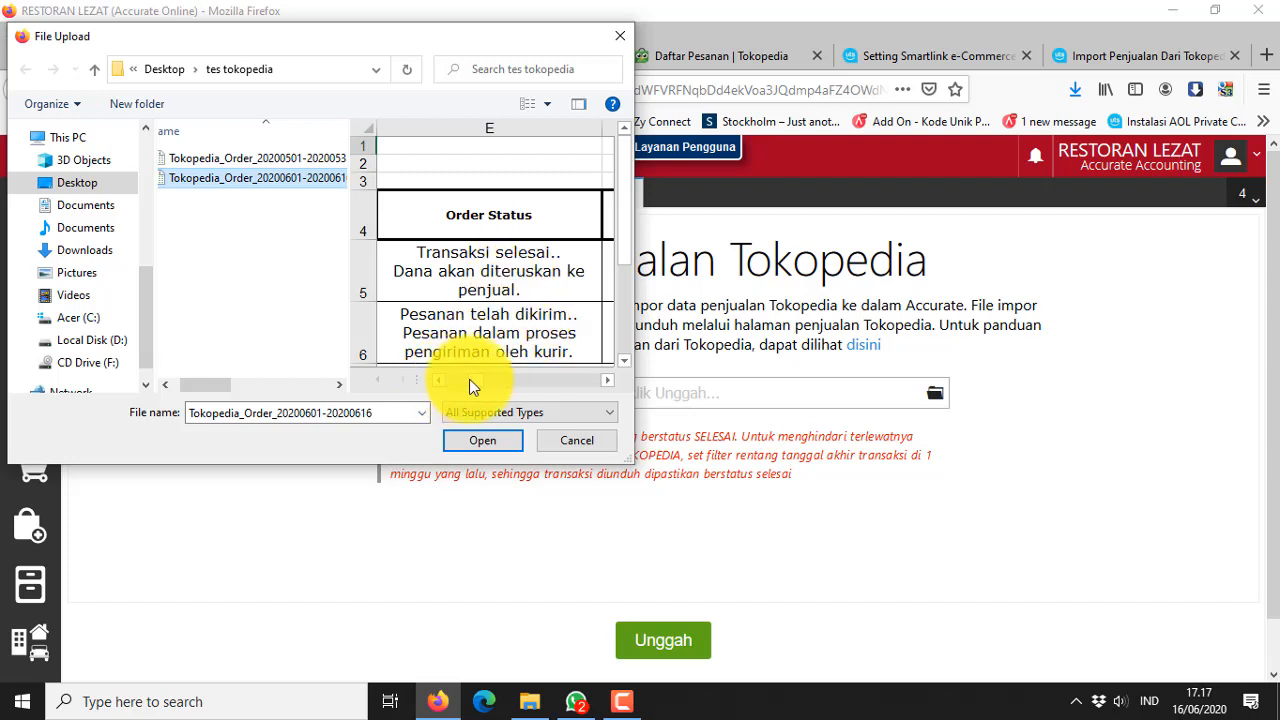
pyautogui.moveTo(474, 380)
pyautogui.mouseDown()
pyautogui.moveTo(584, 383)
pyautogui.moveTo(447, 392)
pyautogui.moveTo(473, 392)
pyautogui.mouseUp()
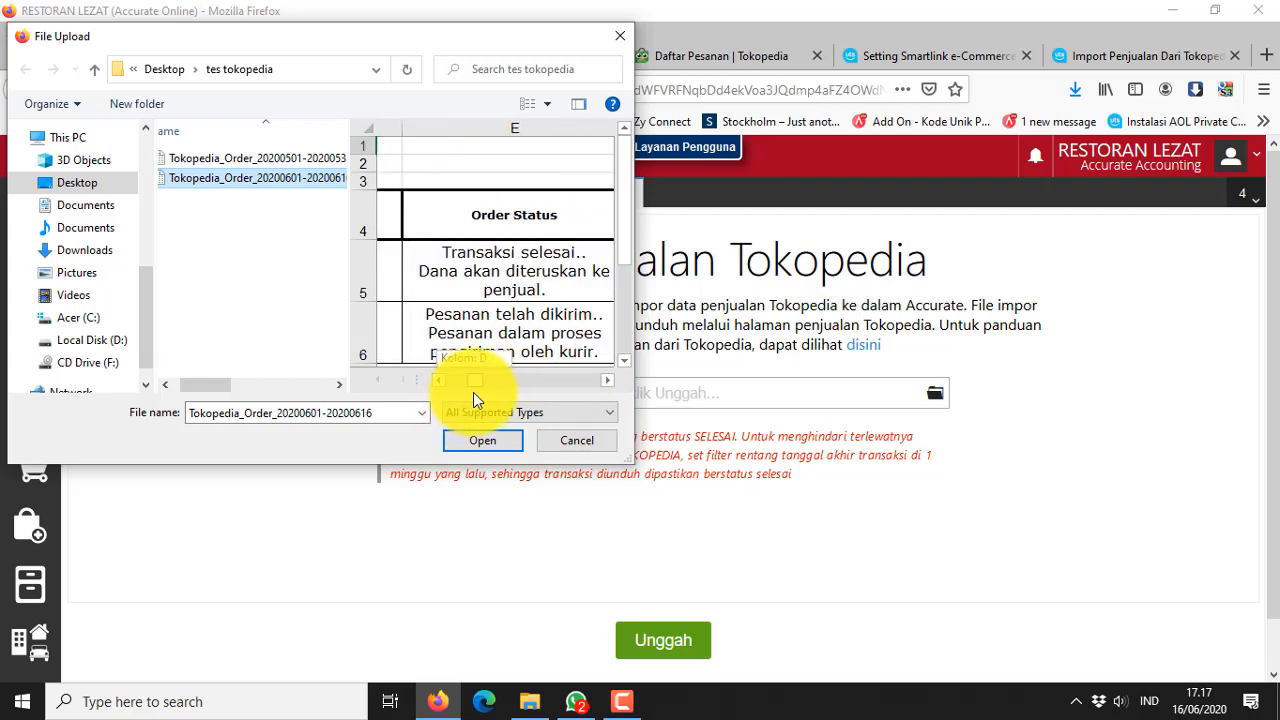
pyautogui.moveTo(473, 392); pyautogui.dragTo(473, 392)
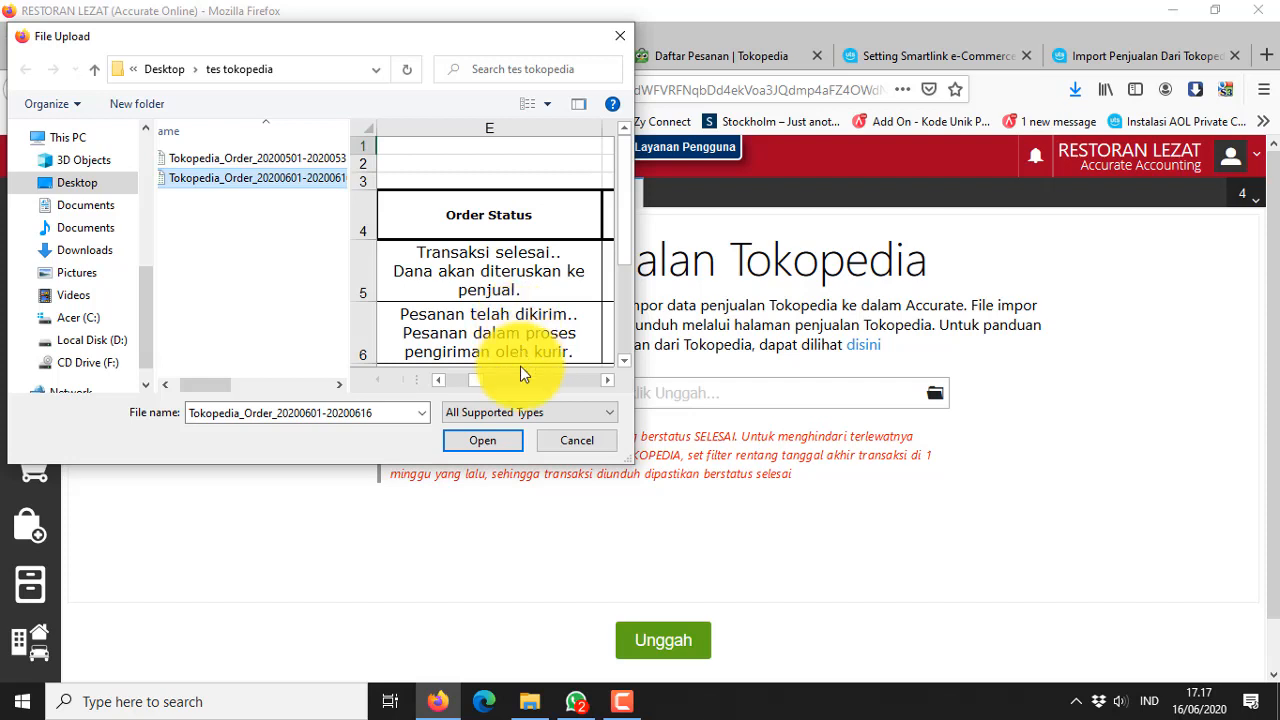
# - Upload the June file, glance at the SmartLink settings, and import the 209.000 June invoice
pyautogui.click(497, 446)
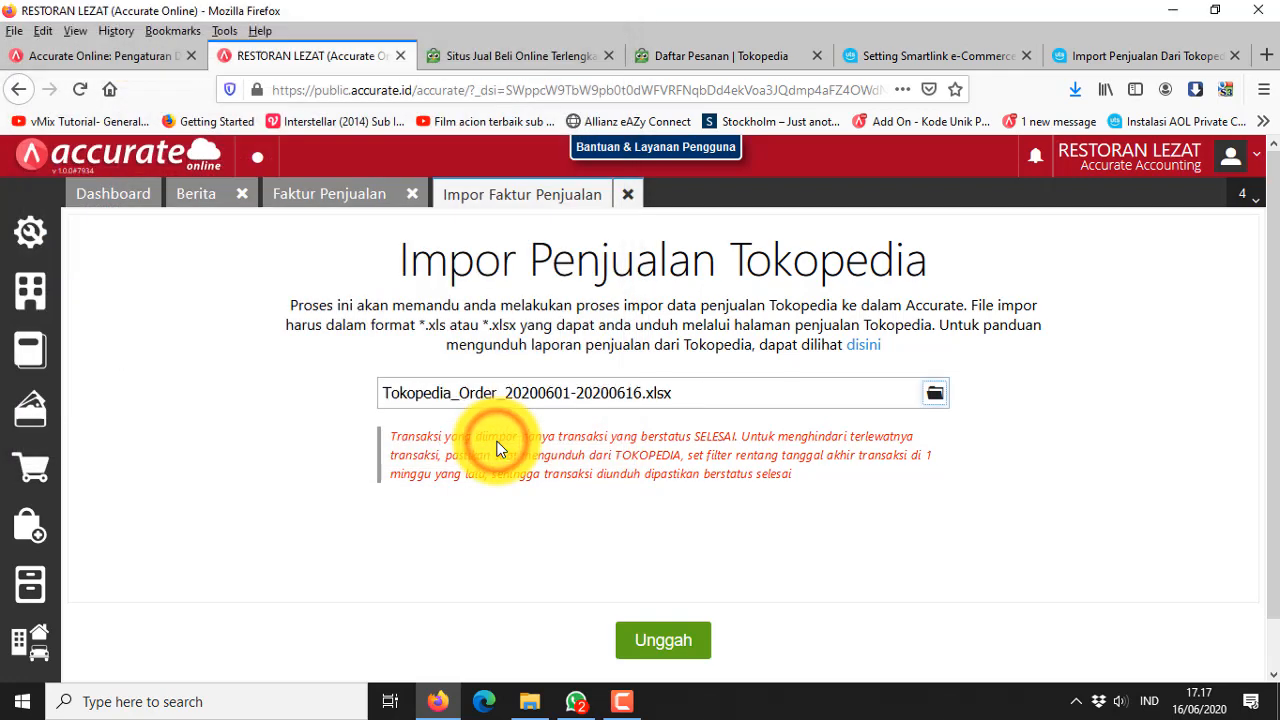
pyautogui.click(668, 640)
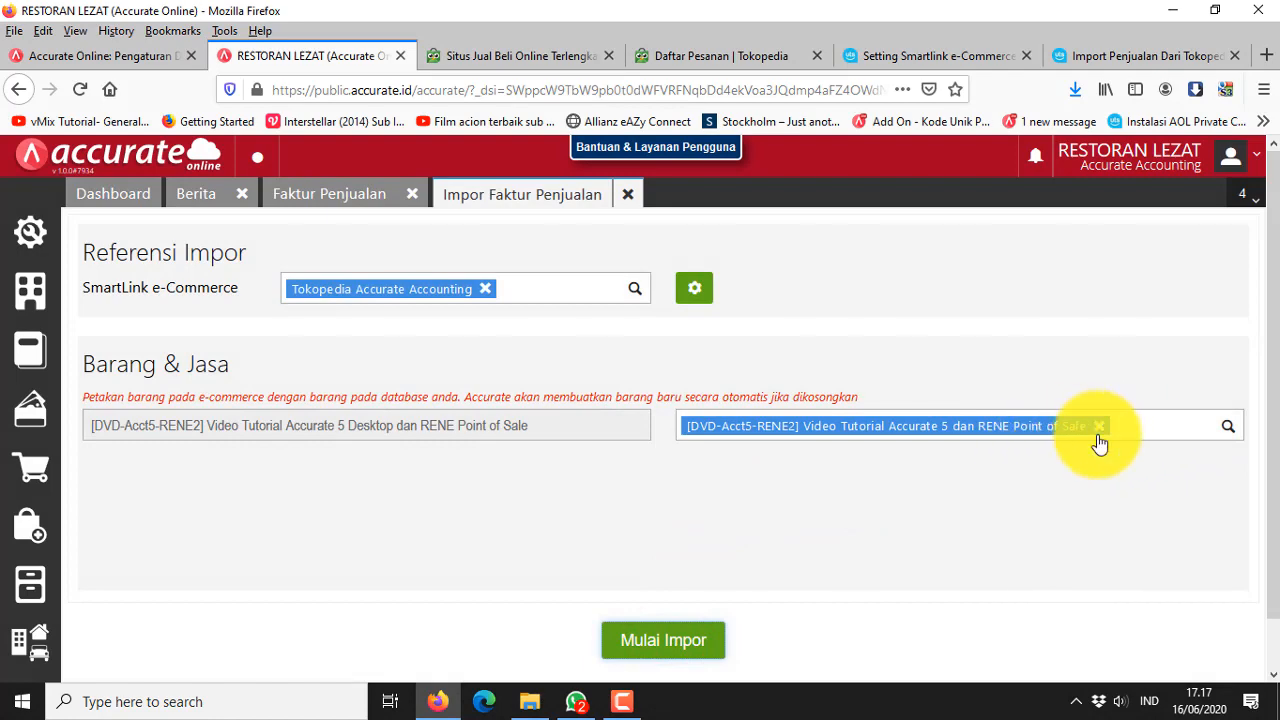
pyautogui.click(694, 288)
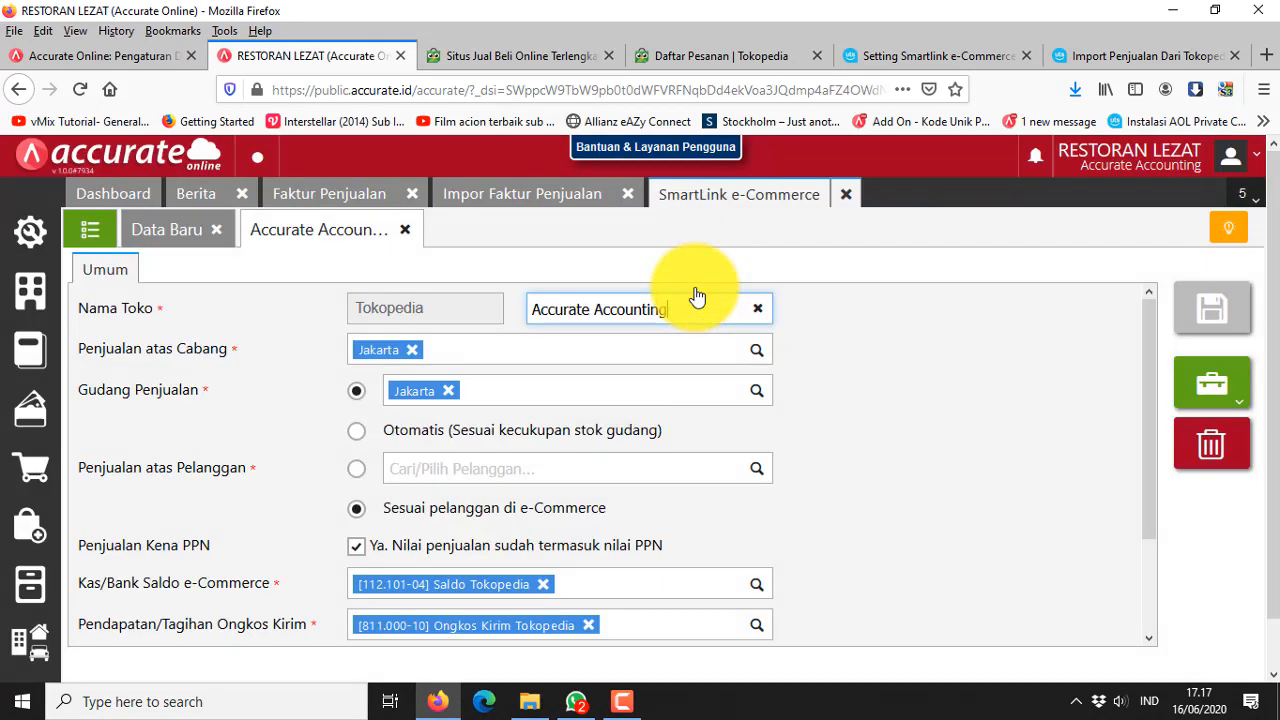
pyautogui.click(846, 194)
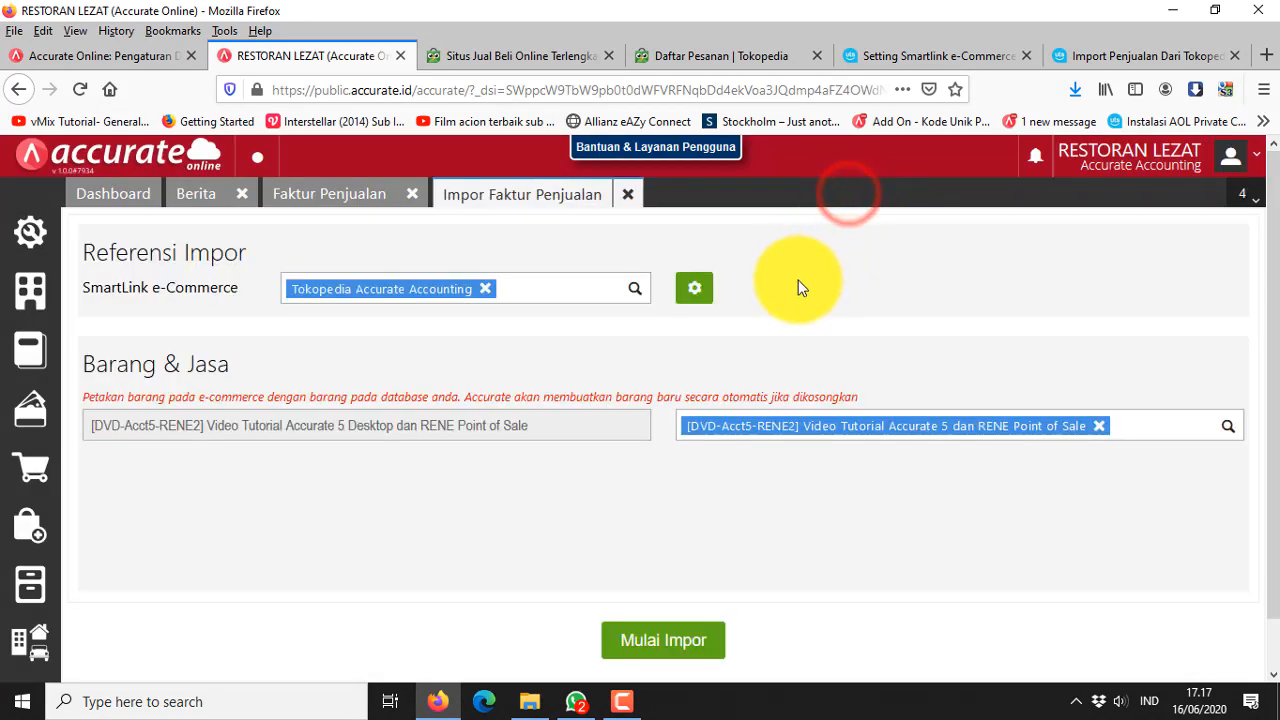
pyautogui.click(668, 648)
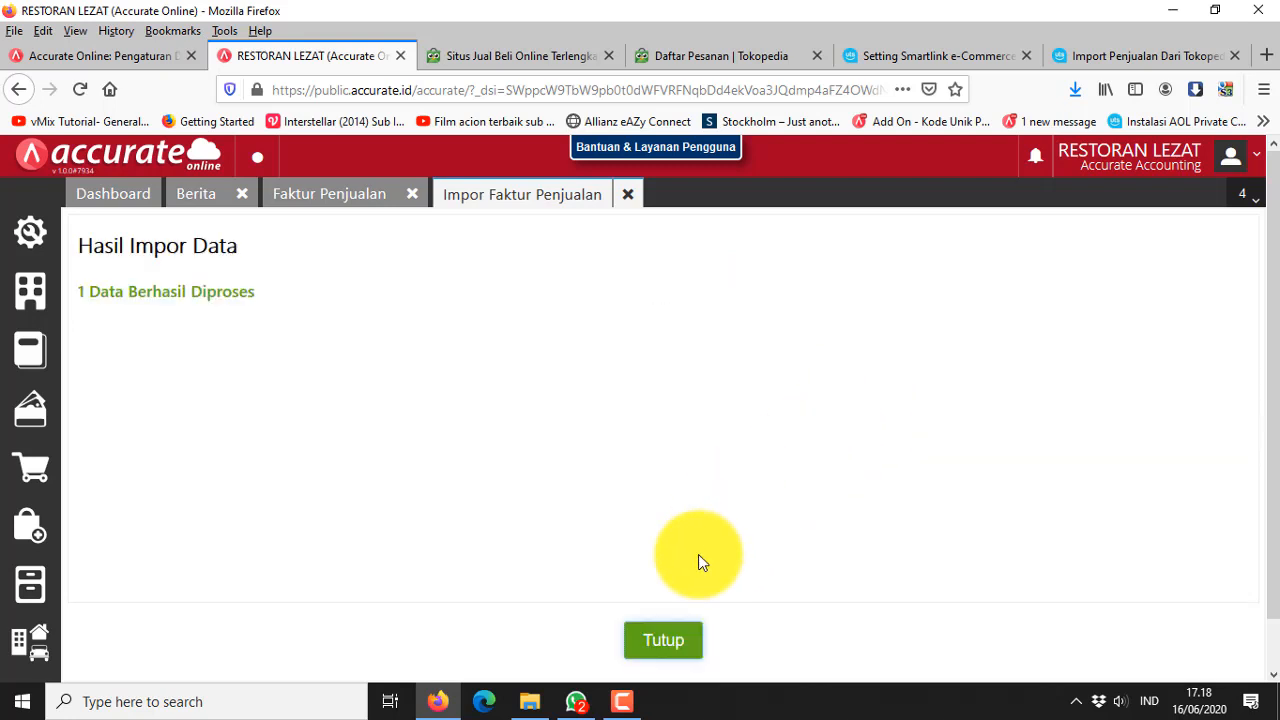
pyautogui.click(662, 641)
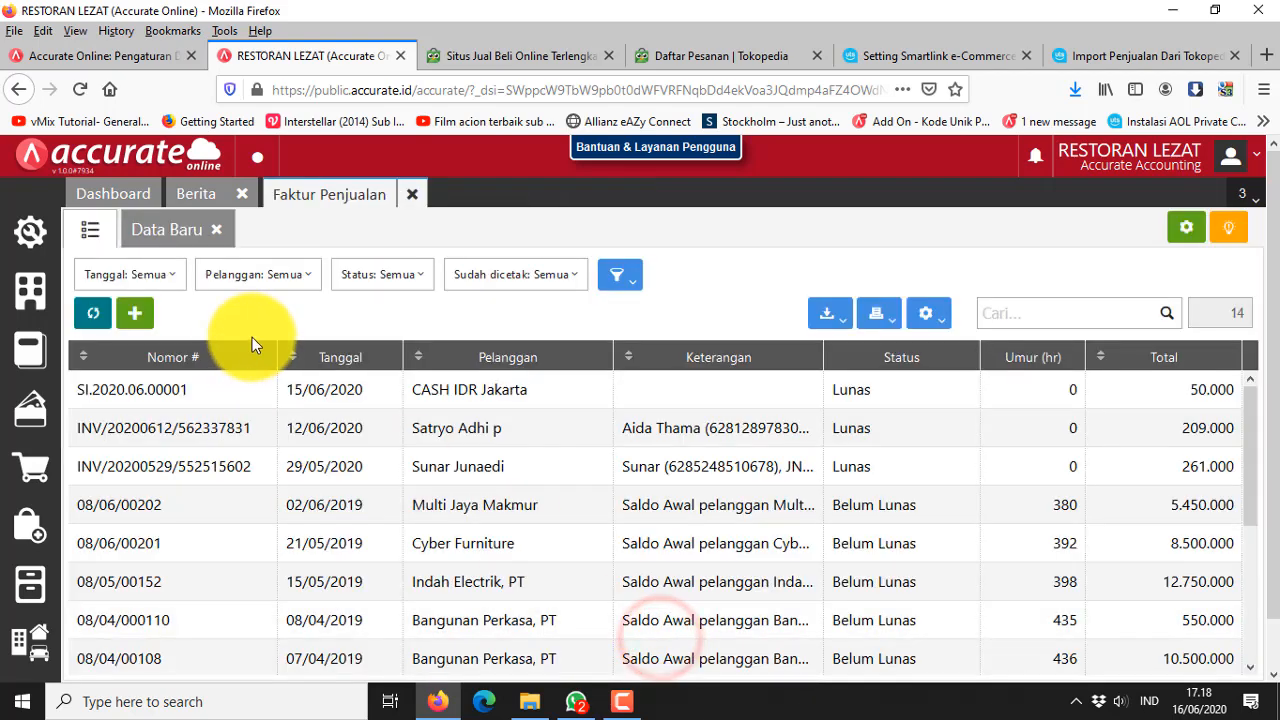
# - Refresh the Faktur Penjualan list, then switch to the tes tokopedia folder previewing the June report
pyautogui.click(93, 319)
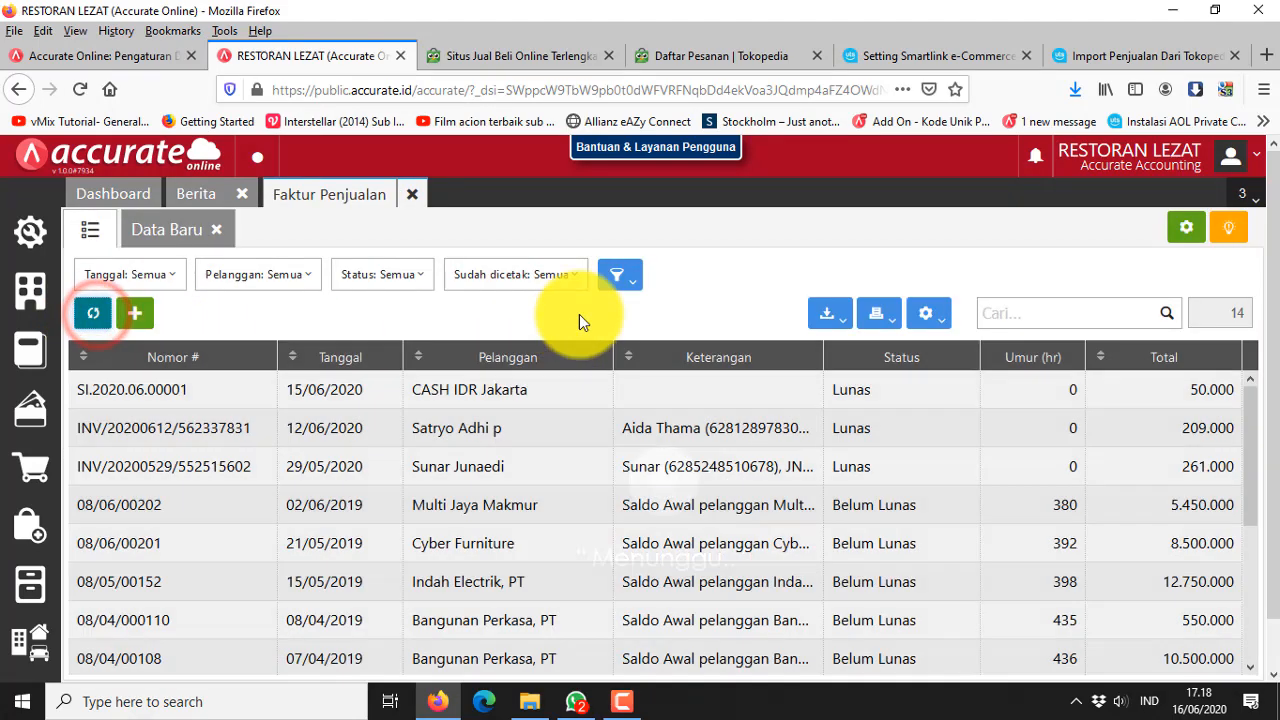
pyautogui.scroll(-1, 736, 321)
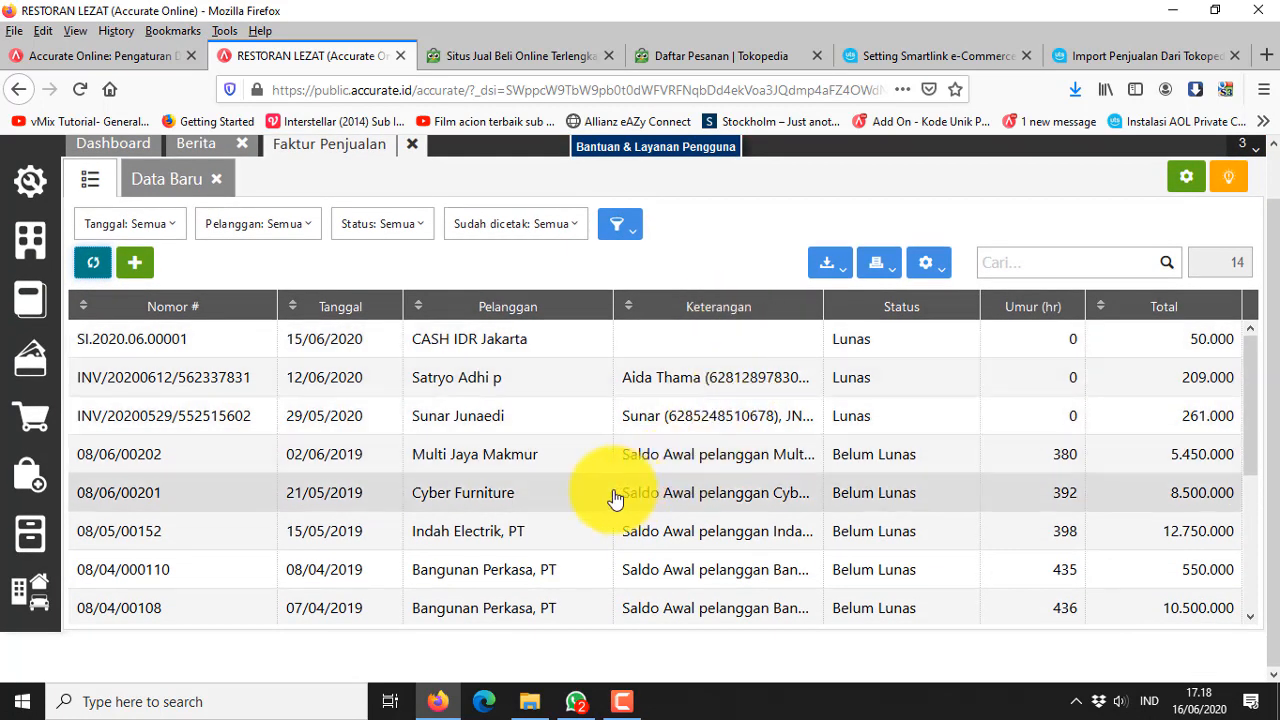
pyautogui.scroll(1, 535, 490)
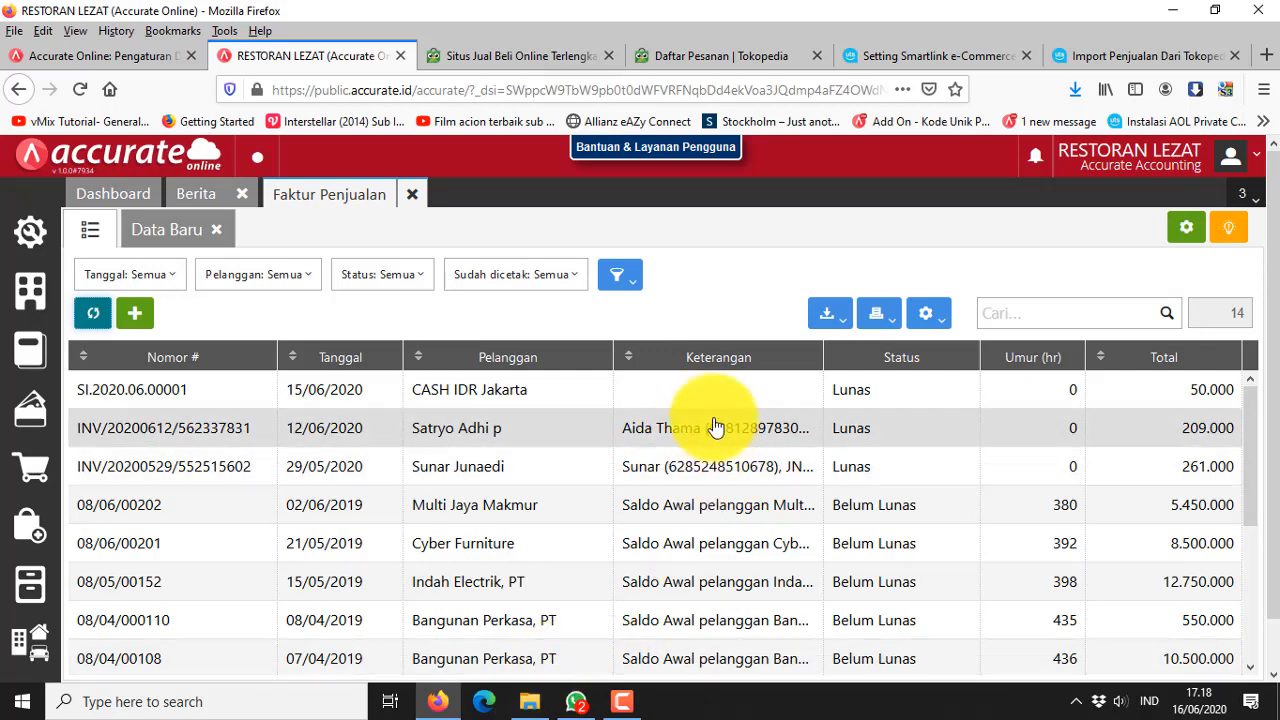
pyautogui.click(530, 701)
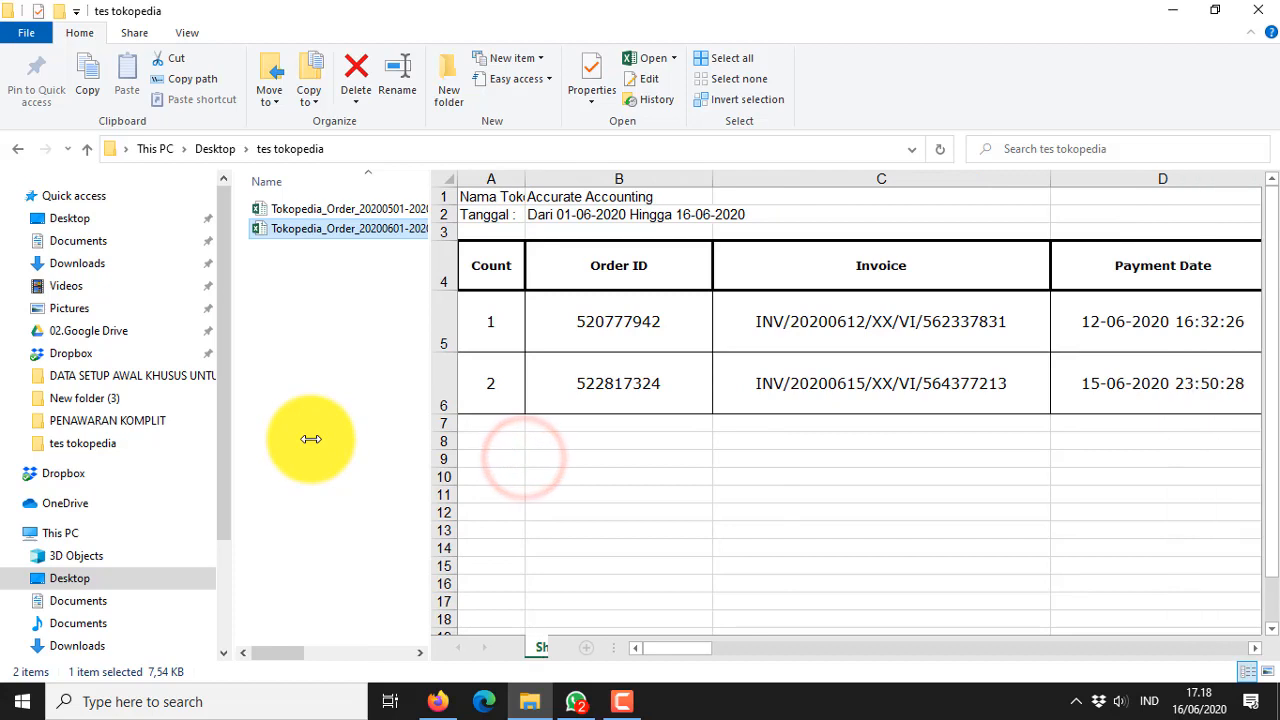
# - Check the second order in the June report preview, minimise Explorer, and close the empty Buku1 workbook
pyautogui.click(494, 382)
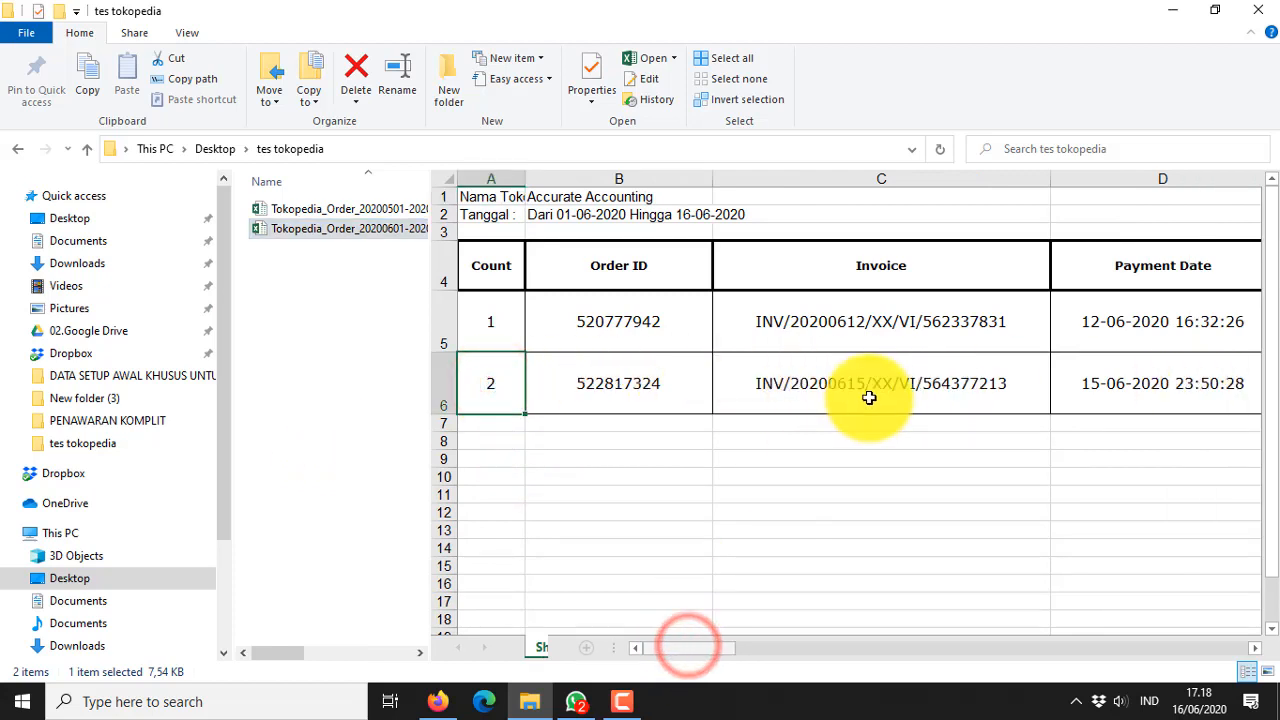
pyautogui.click(1173, 9)
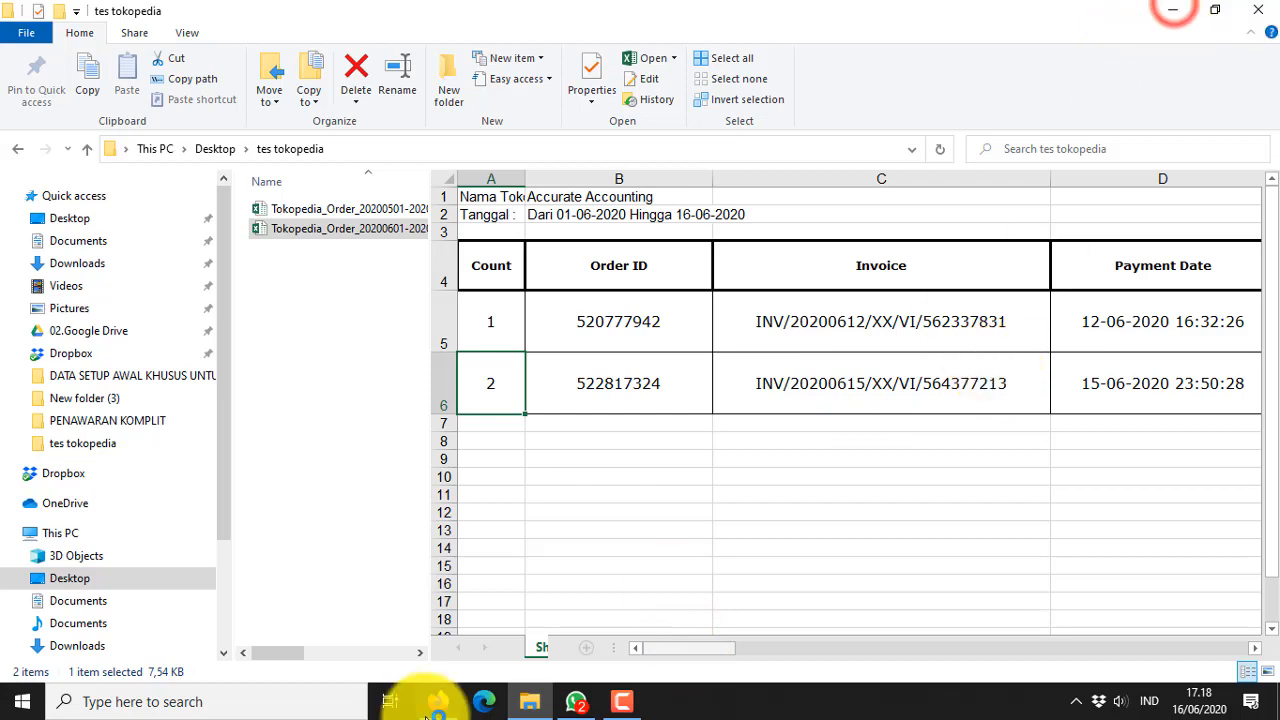
pyautogui.click(1174, 11)
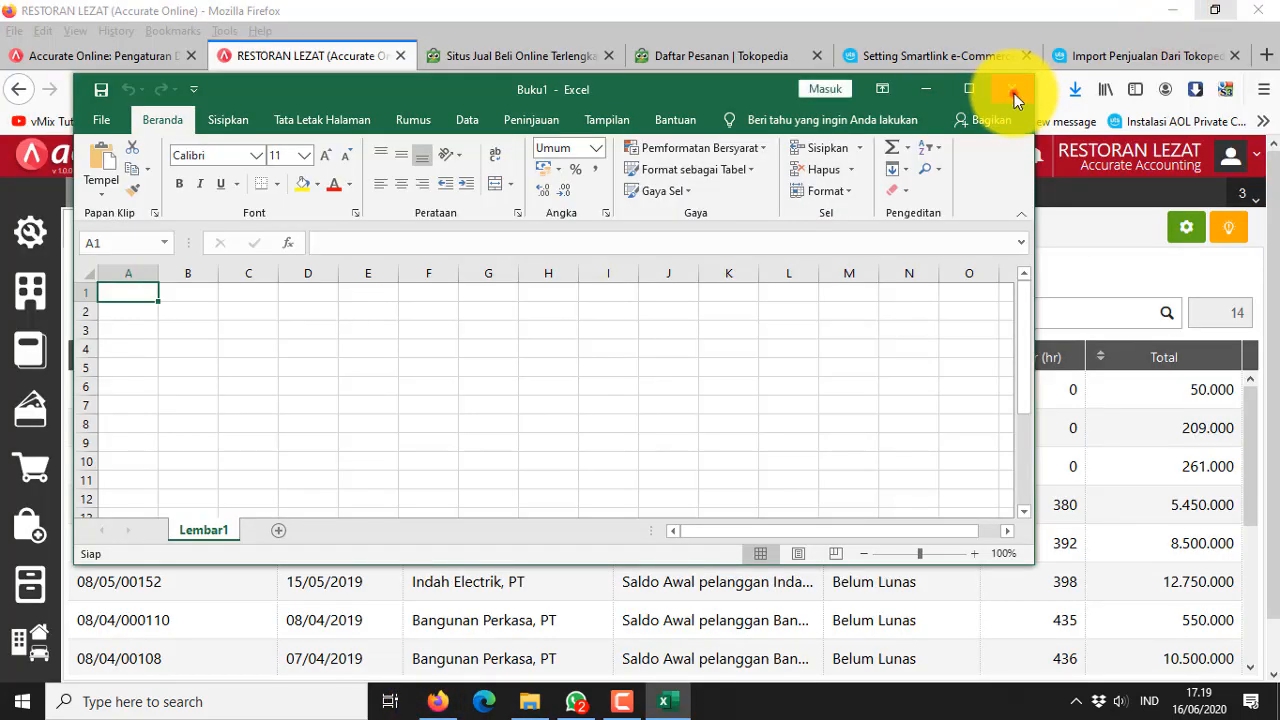
pyautogui.click(1014, 93)
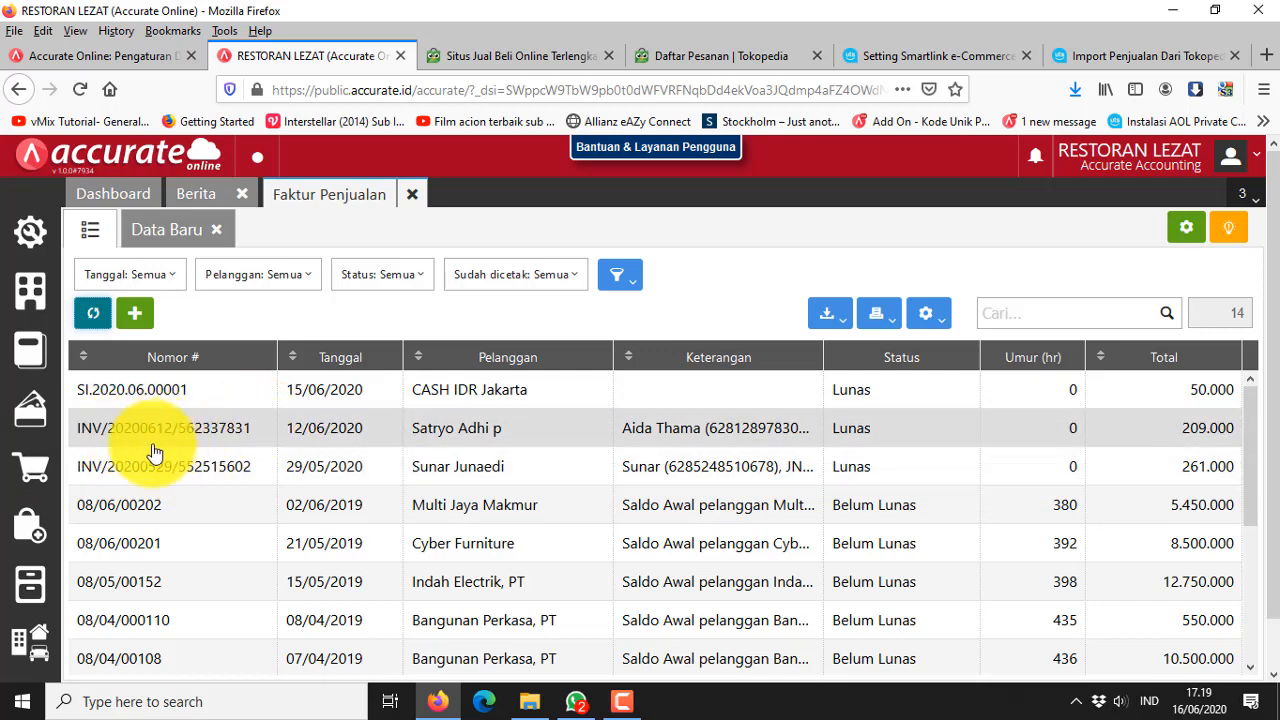
# - Open the 12/06/2020 Tokopedia invoice and check its 18.181 PPN and Rp 209.000 total
pyautogui.click(455, 430)
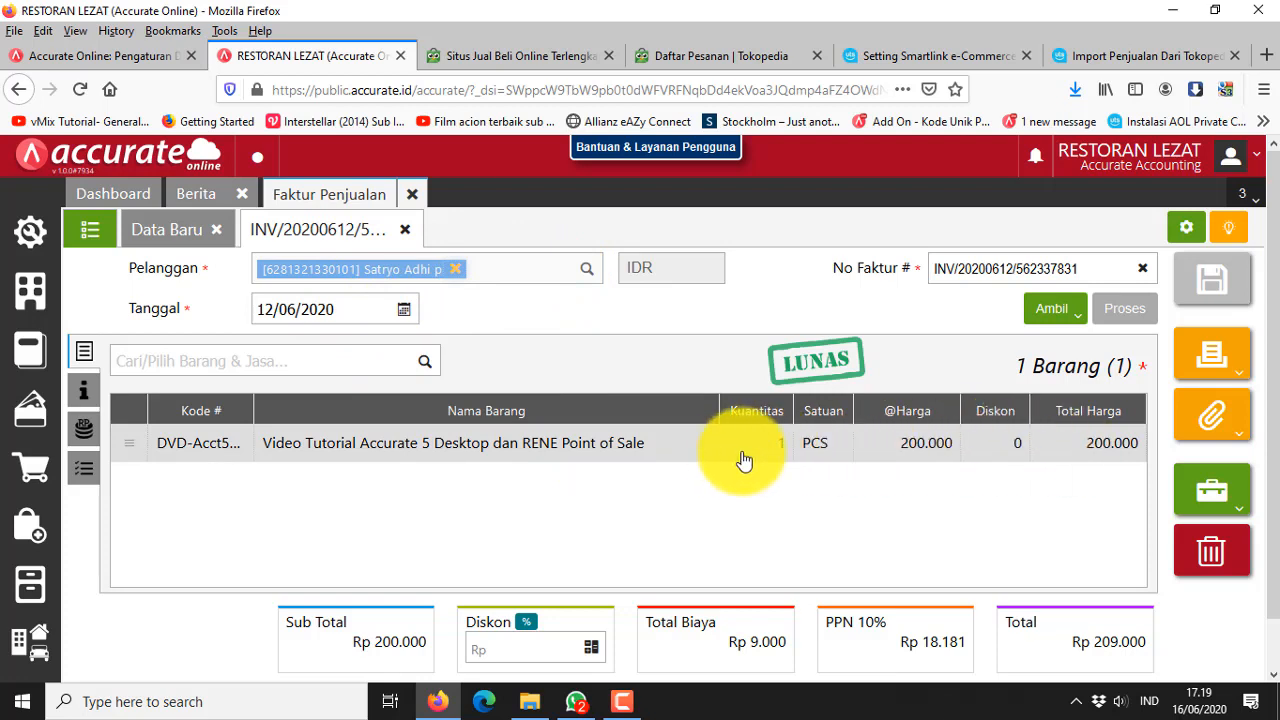
pyautogui.moveTo(916, 645); pyautogui.dragTo(969, 651)
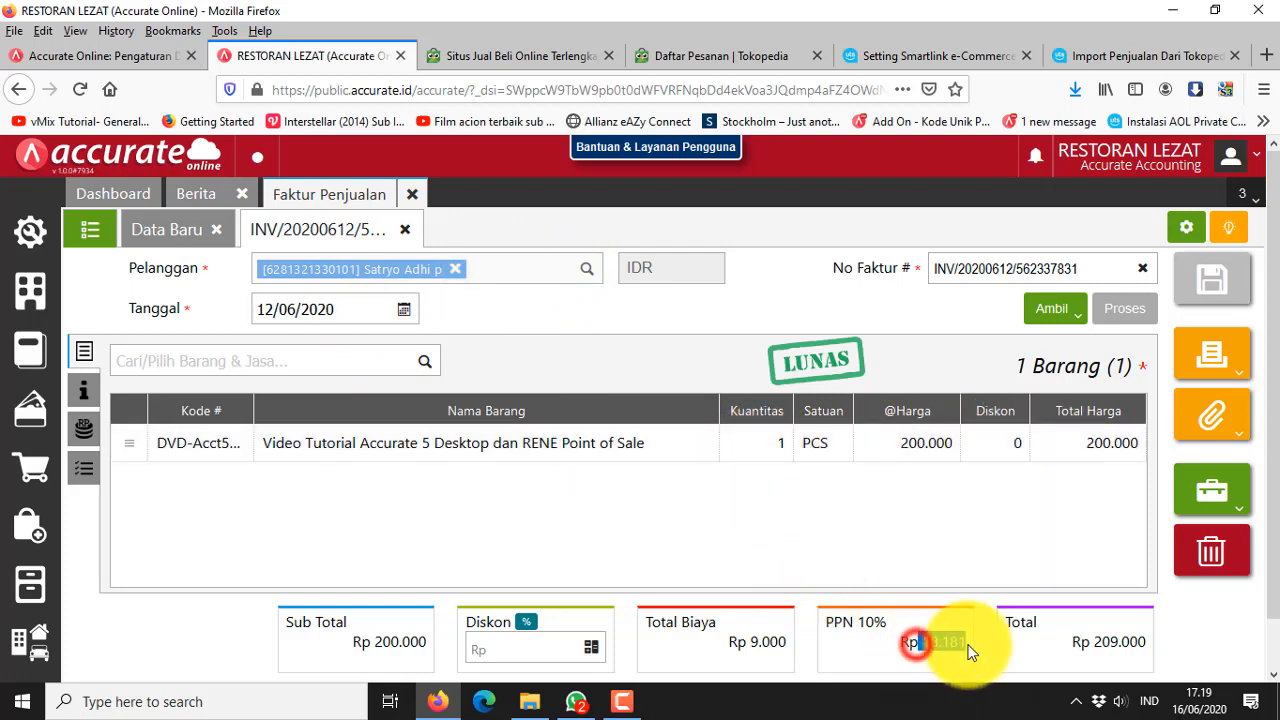
pyautogui.tripleClick(1078, 640)
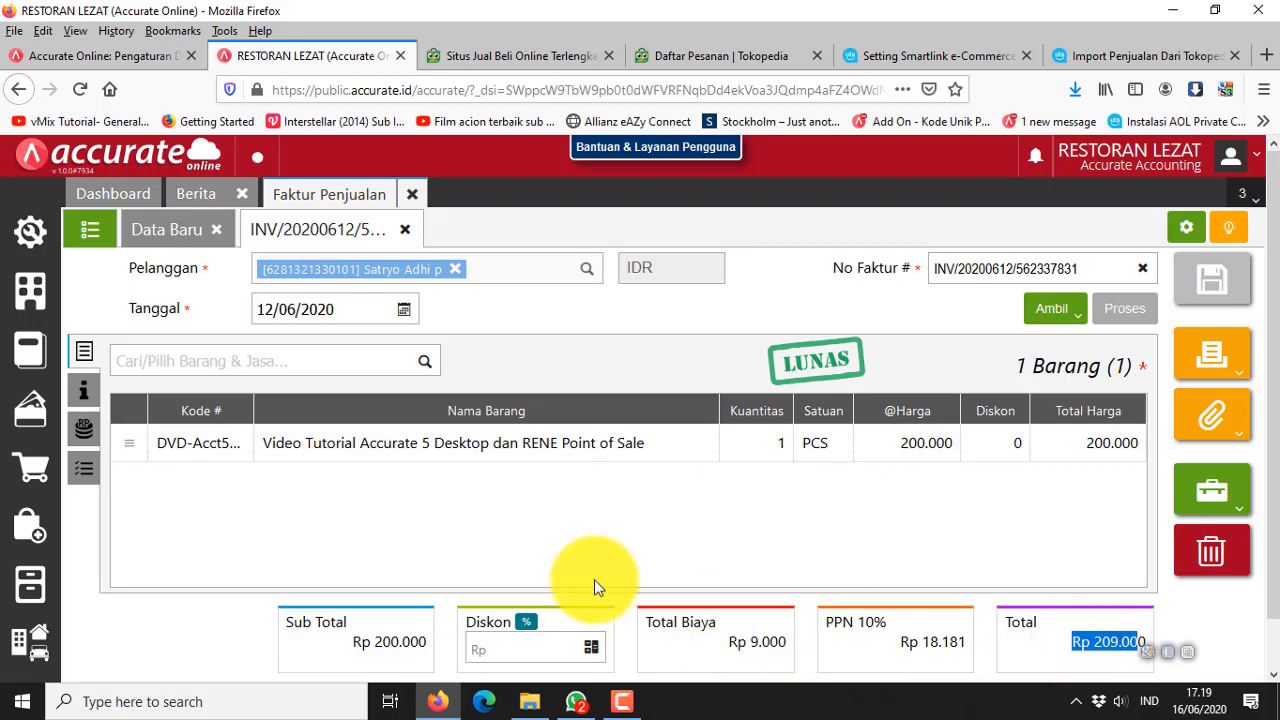
# - Review the invoice's extra details, 9.000 JNE(Reguler) cost and payment summary, reordering the cost columns
pyautogui.click(90, 398)
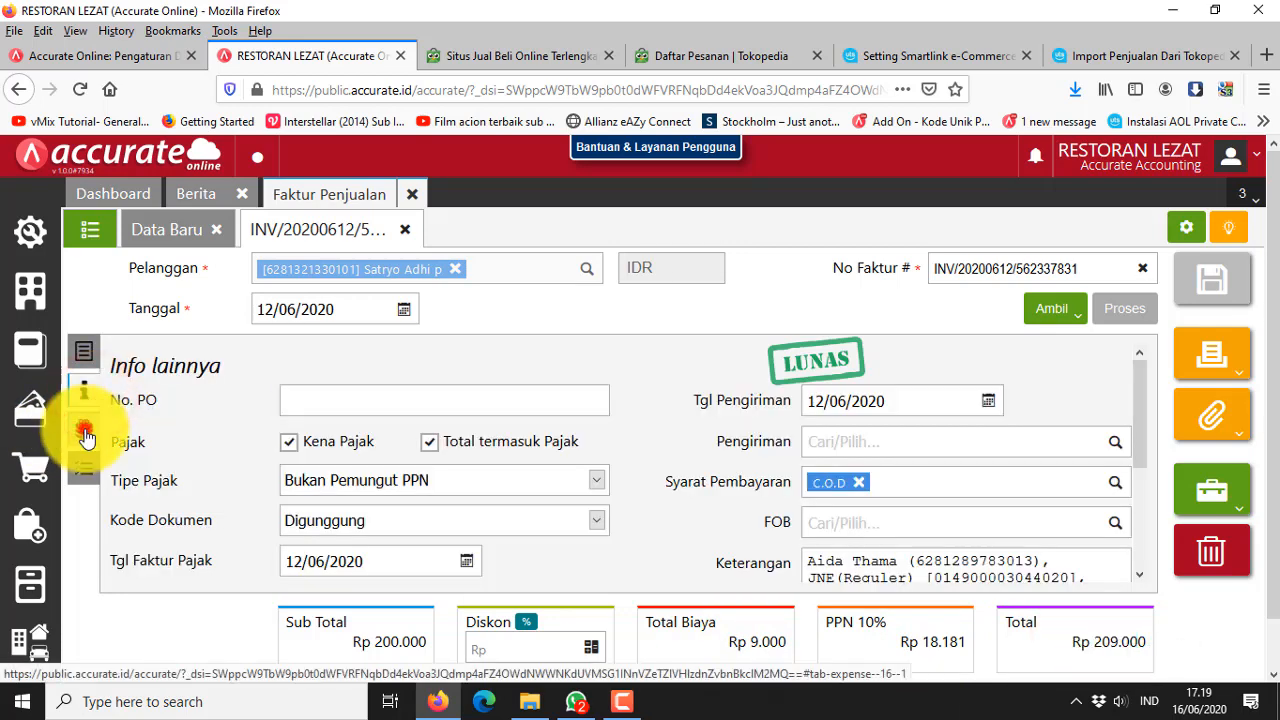
pyautogui.click(85, 430)
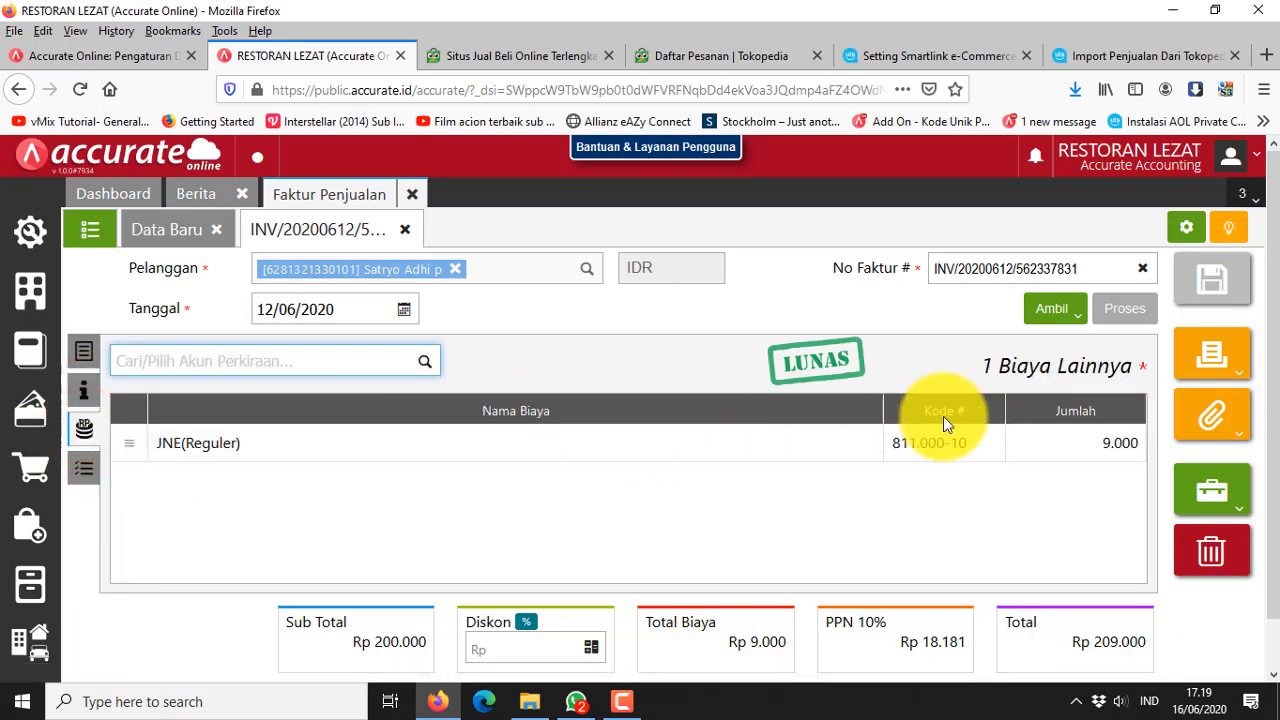
pyautogui.moveTo(1086, 414); pyautogui.dragTo(216, 444)
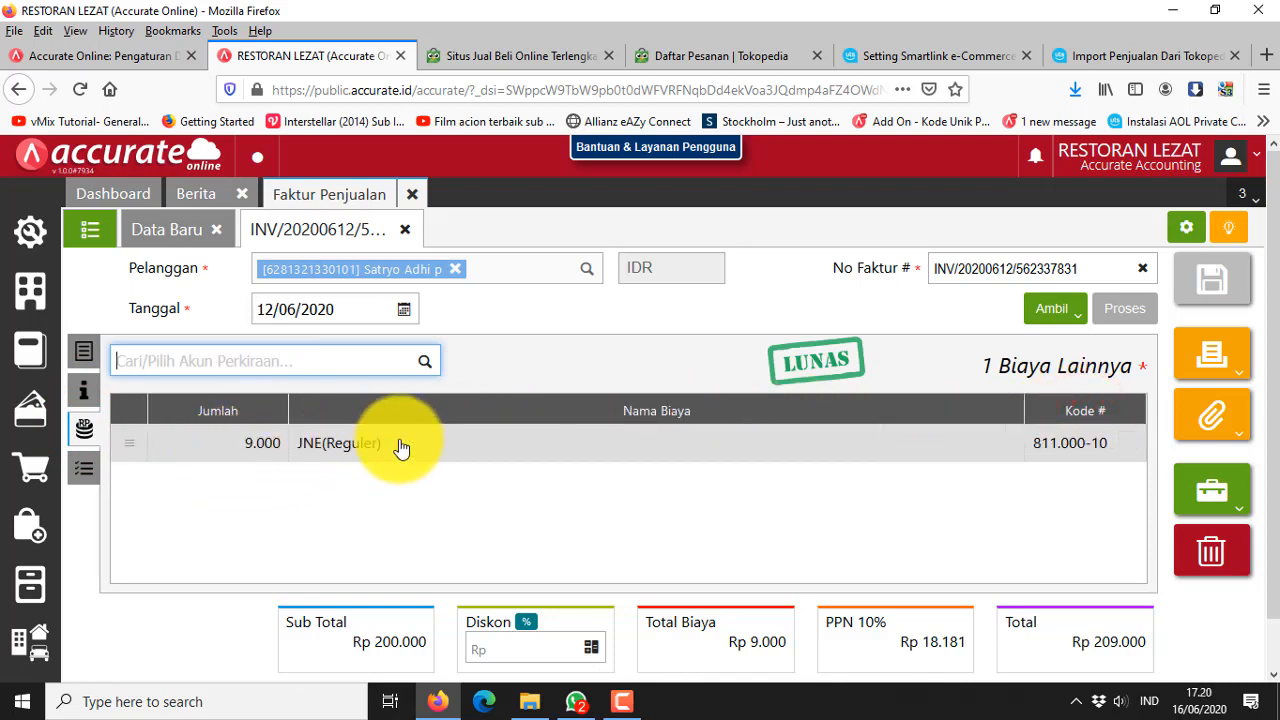
pyautogui.moveTo(1057, 401); pyautogui.dragTo(156, 438)
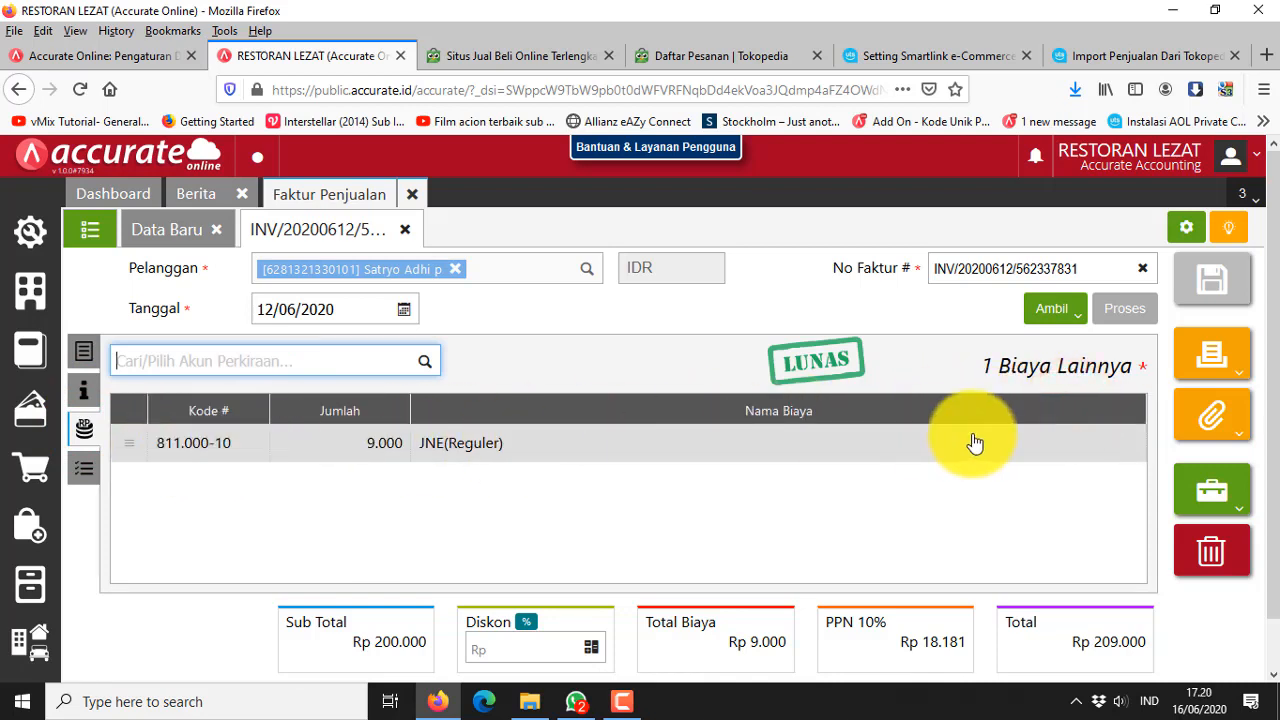
pyautogui.moveTo(355, 415); pyautogui.dragTo(1022, 448)
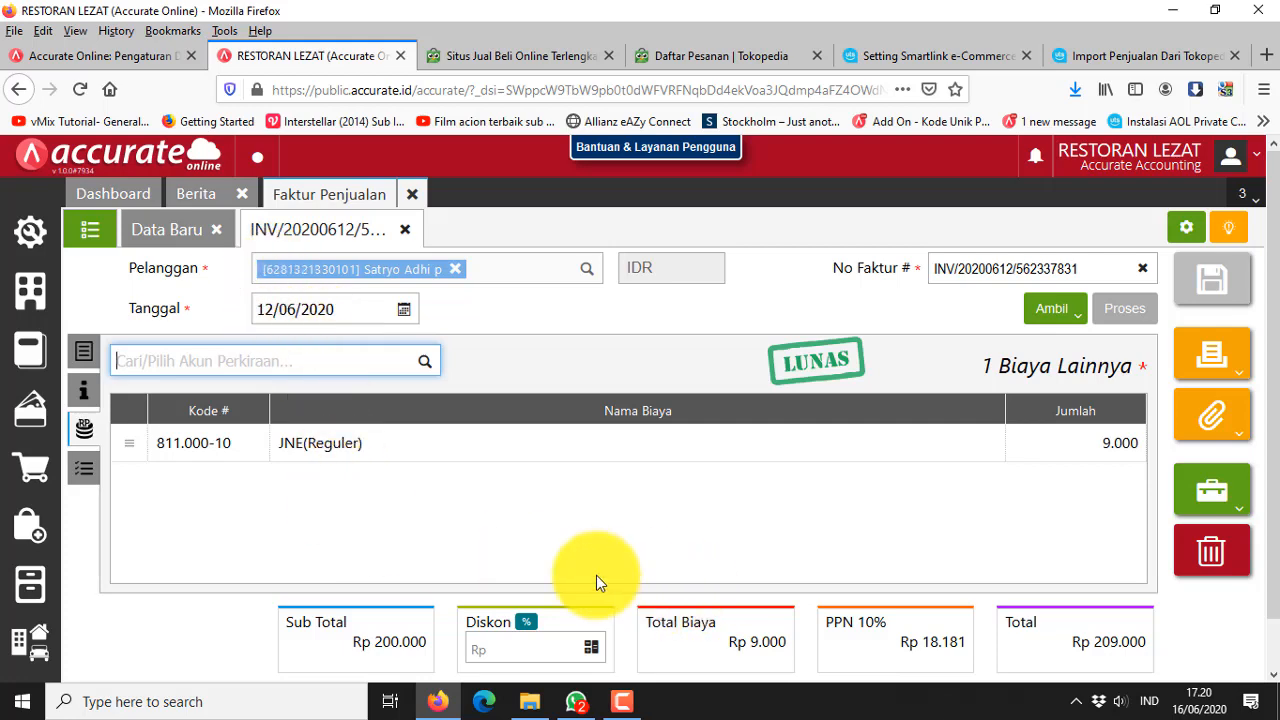
pyautogui.click(90, 474)
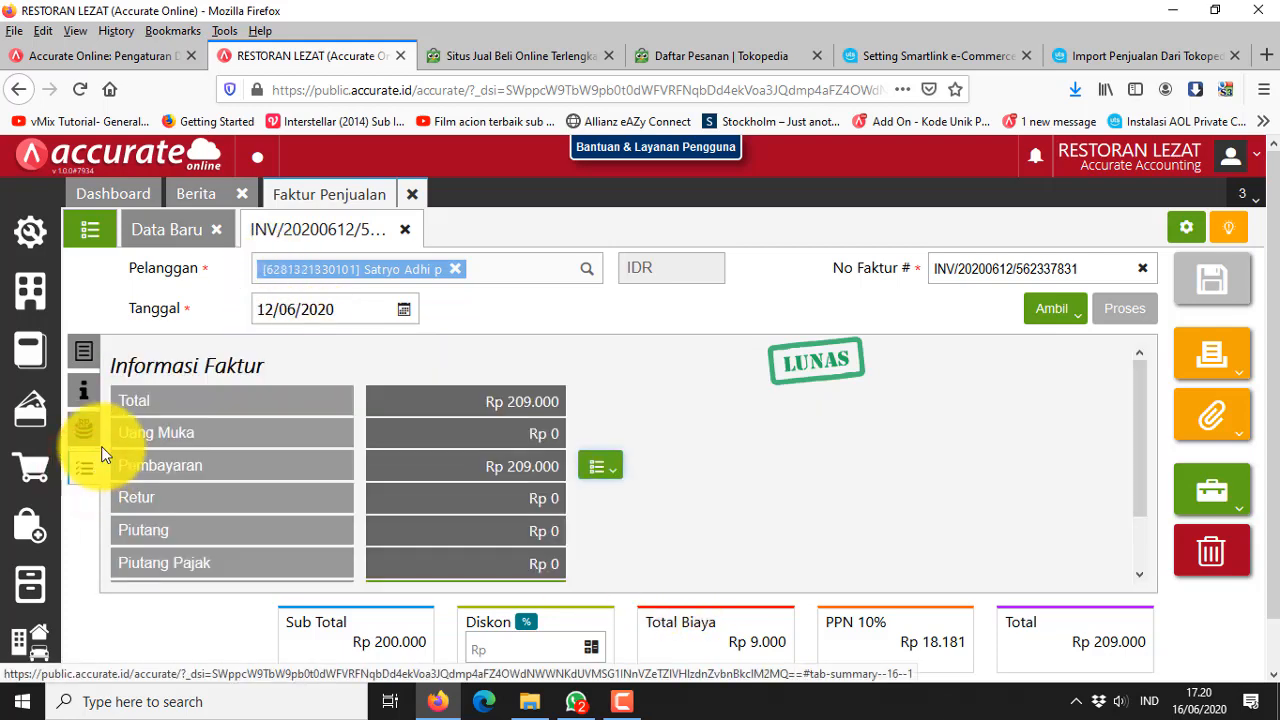
pyautogui.click(95, 433)
# - Open the 29/05/2020 invoice and read its note citing JNE(OKE) courier and the invoice reference
pyautogui.click(89, 230)
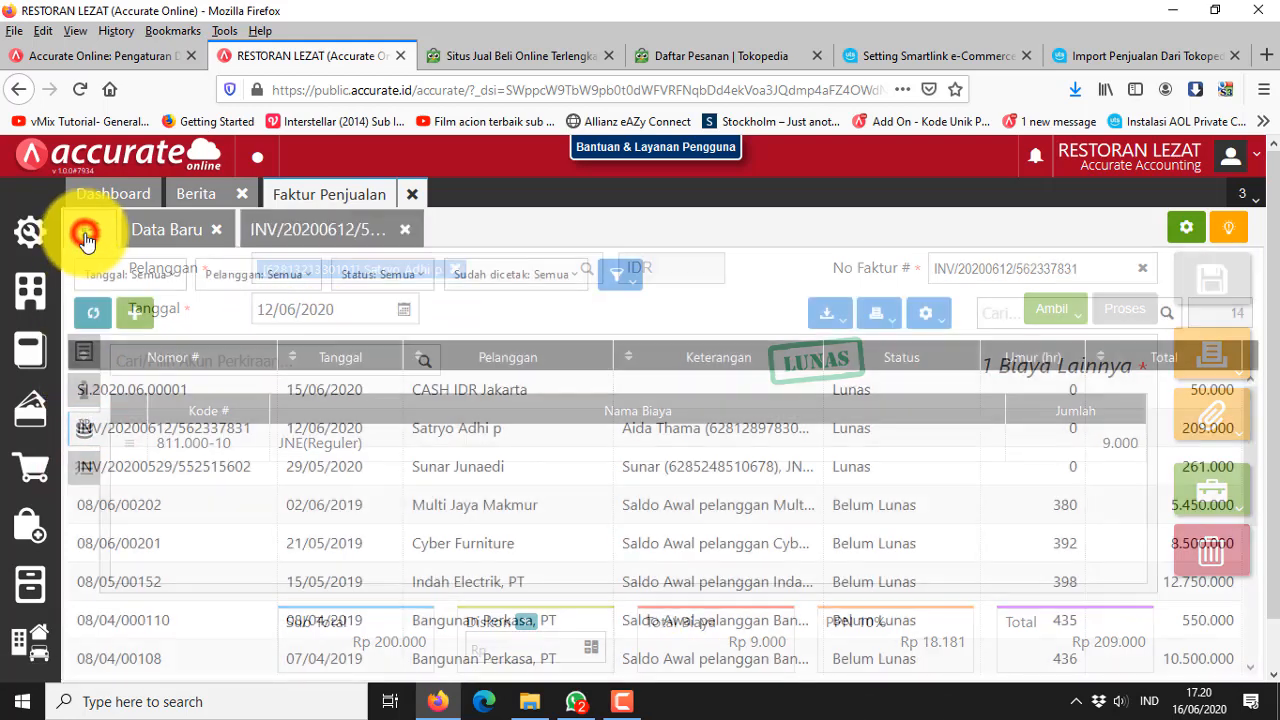
pyautogui.click(662, 470)
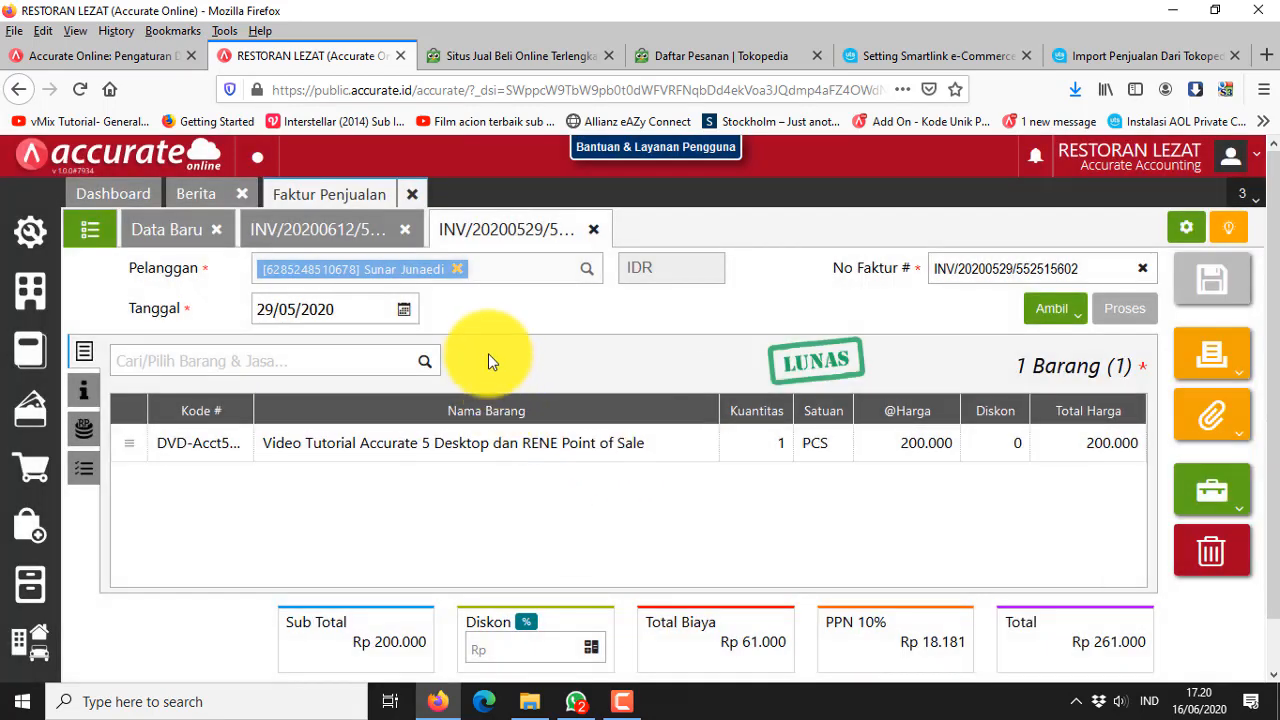
pyautogui.click(90, 405)
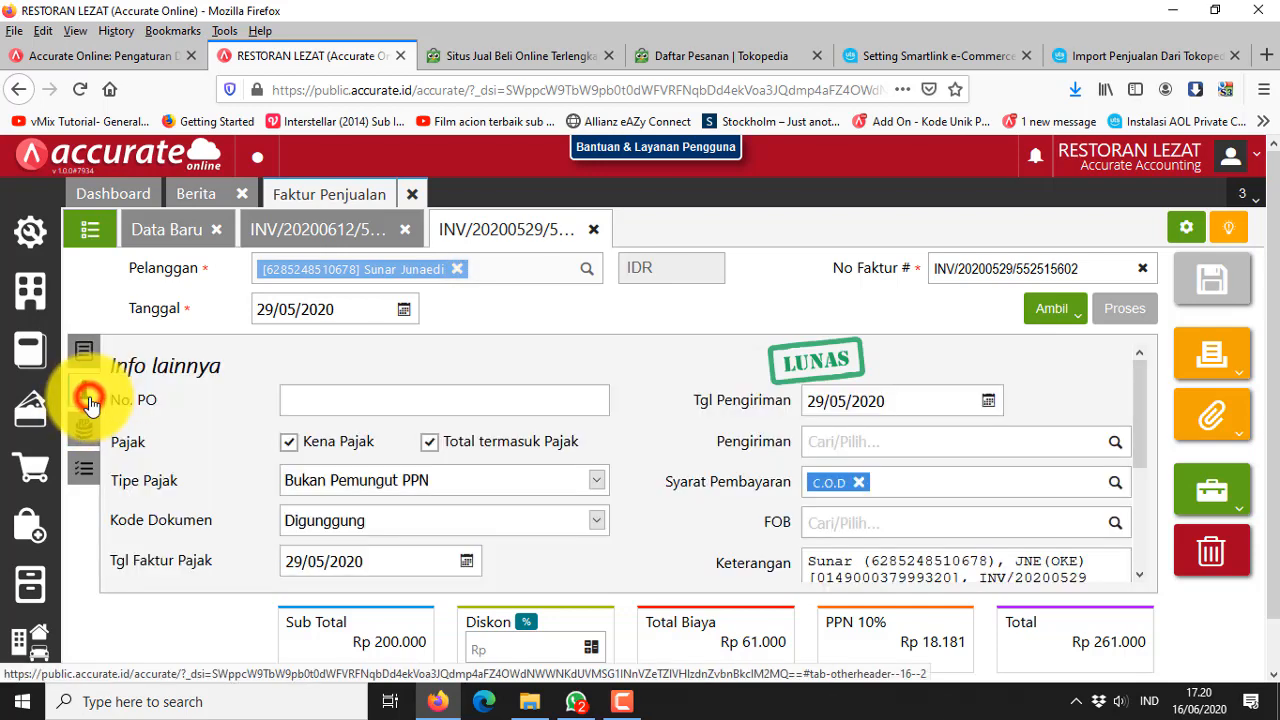
pyautogui.scroll(-2, 378, 462)
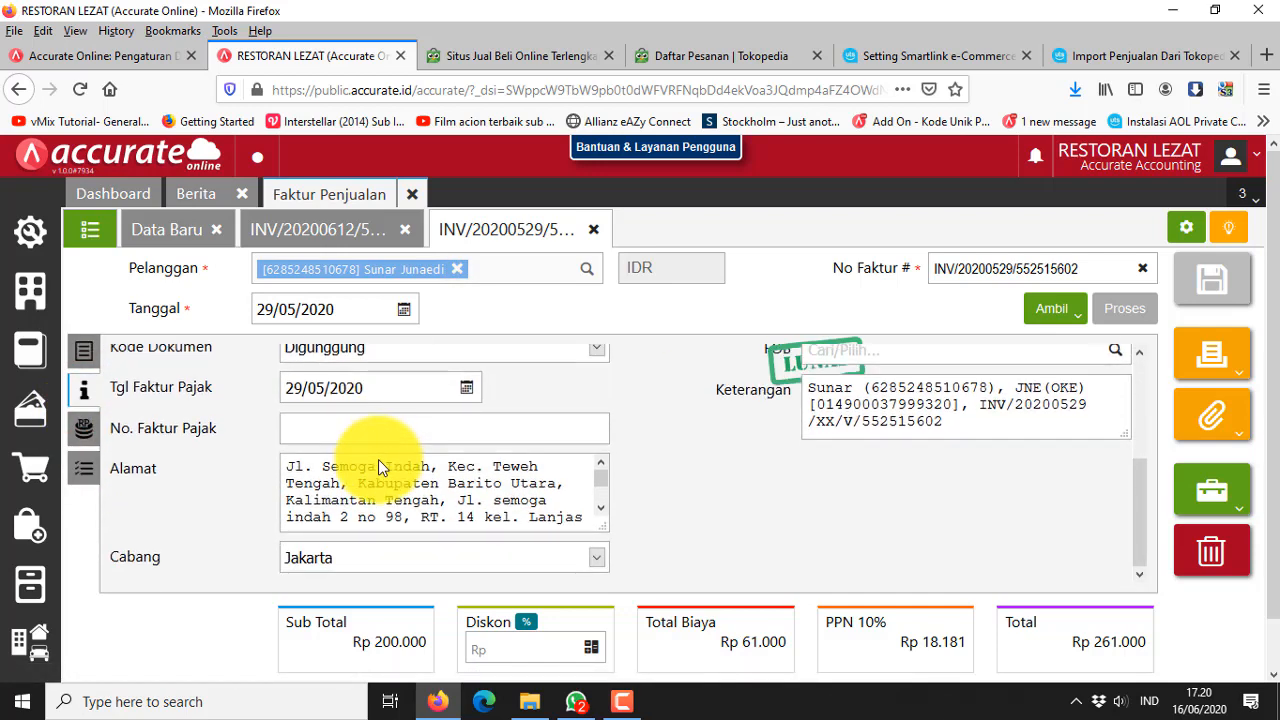
pyautogui.moveTo(1005, 423); pyautogui.dragTo(858, 392)
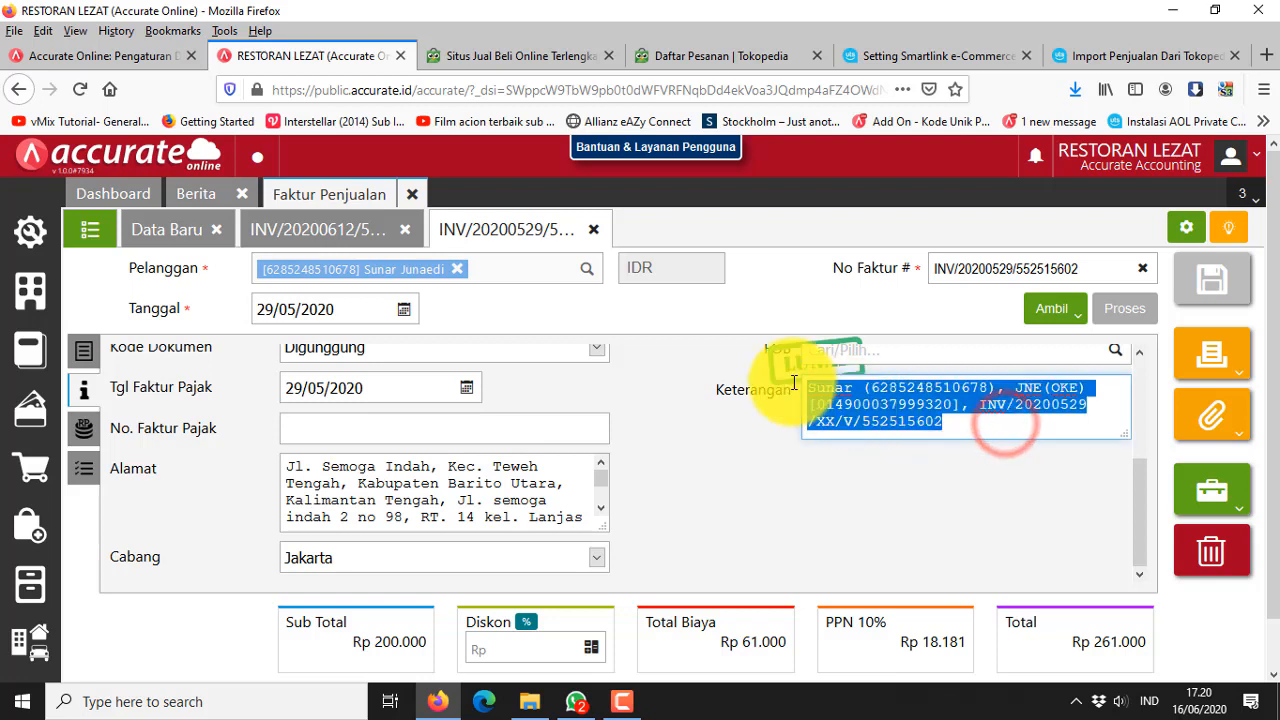
pyautogui.click(920, 421)
pyautogui.moveTo(1020, 386); pyautogui.dragTo(776, 387)
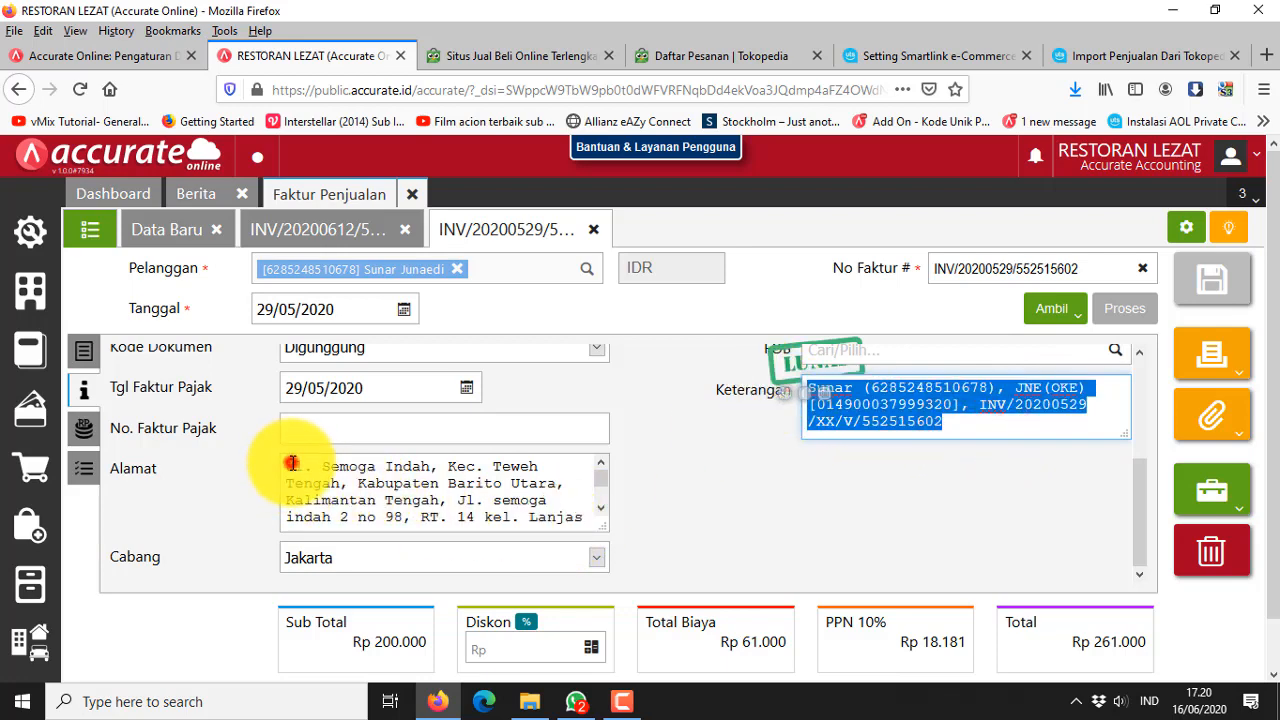
# - Select the full customer shipping address to review it, then open the Penjualan sales menu
pyautogui.moveTo(291, 463); pyautogui.dragTo(585, 530)
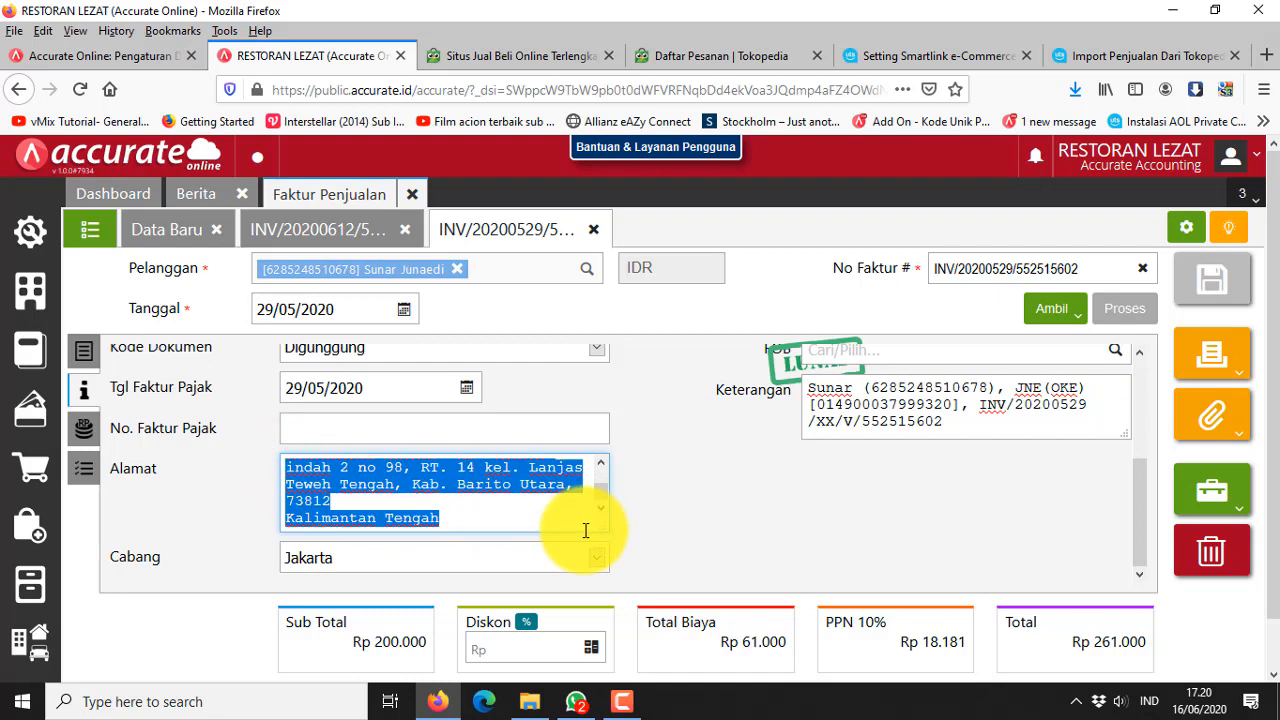
pyautogui.moveTo(437, 526); pyautogui.dragTo(277, 451)
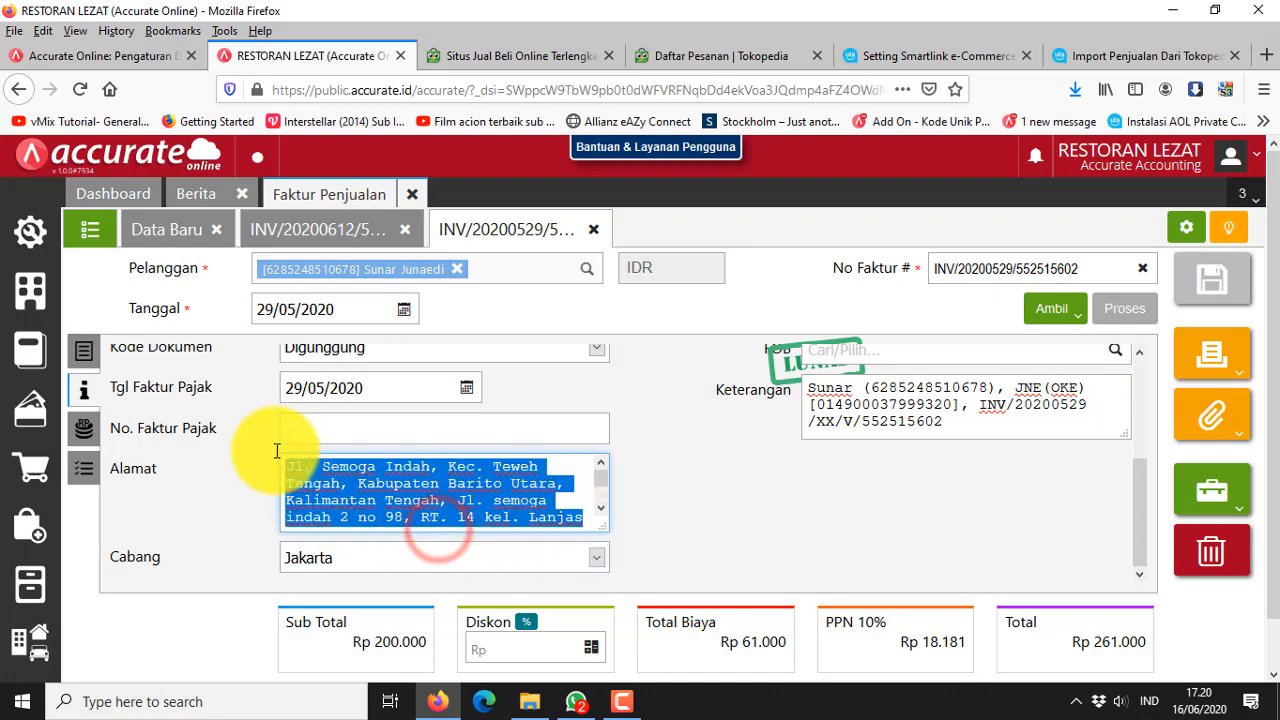
pyautogui.click(426, 500)
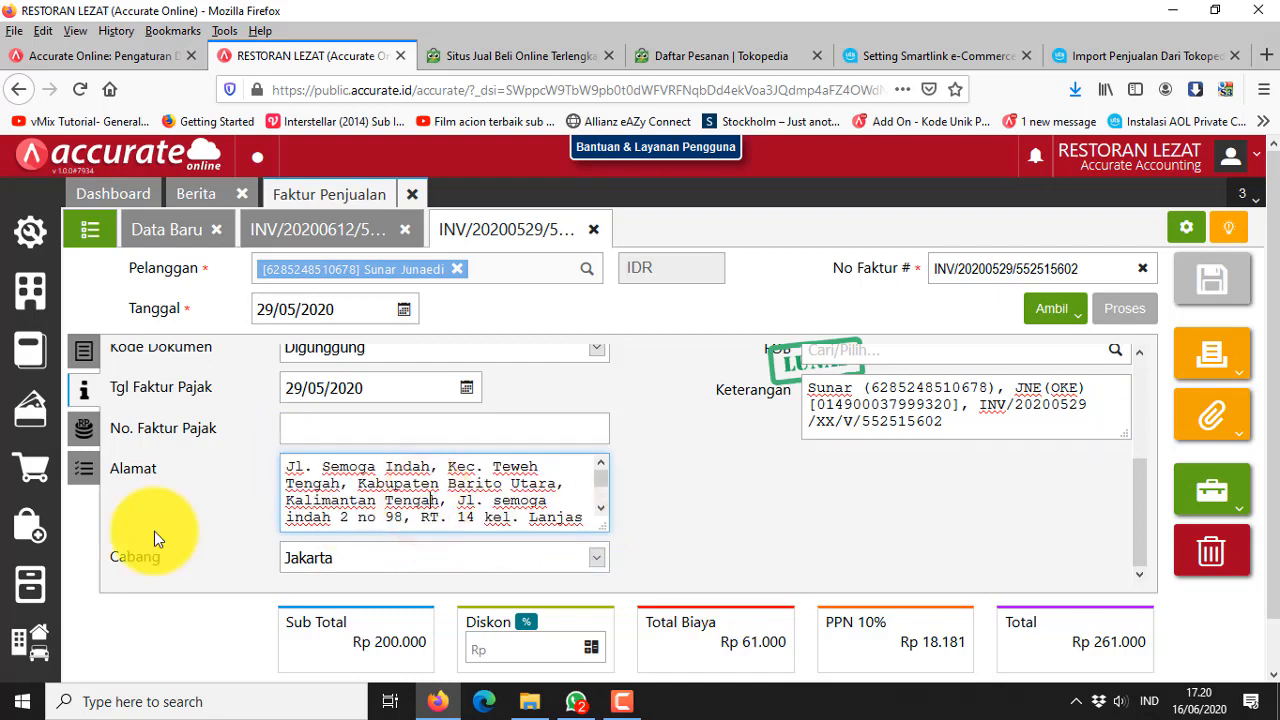
pyautogui.click(32, 468)
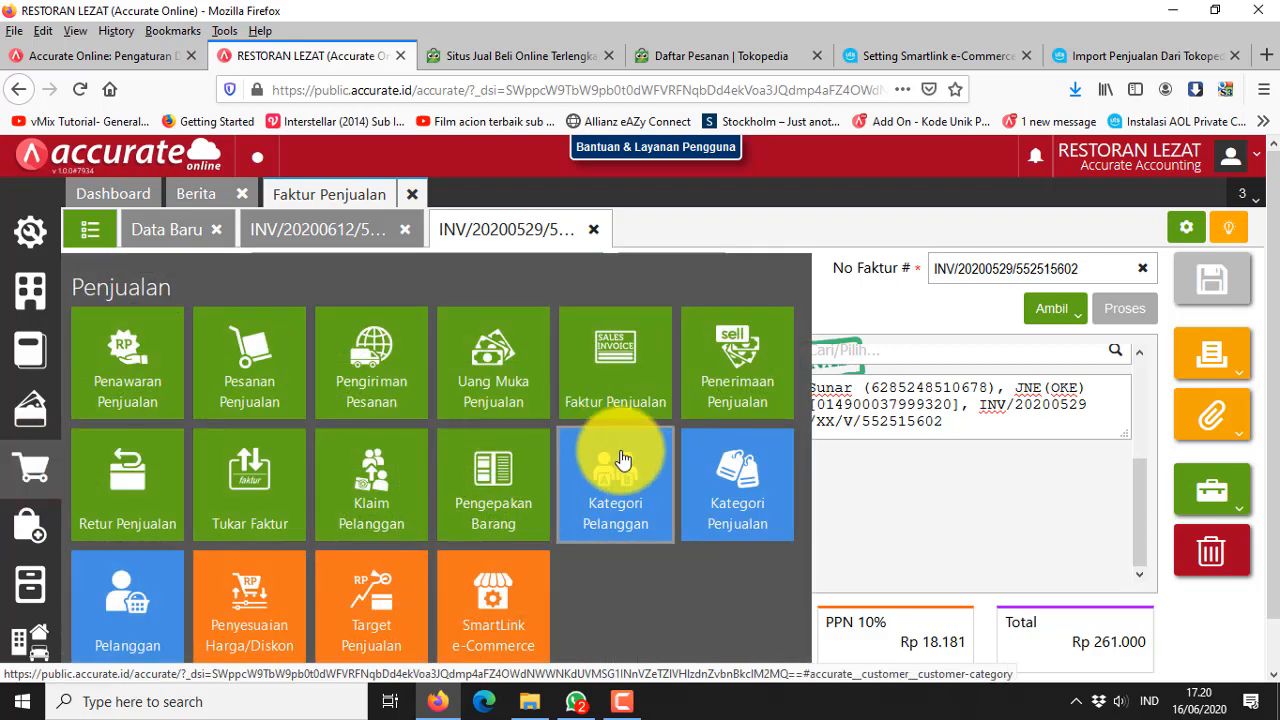
# - Open the Pelanggan list and the first customer auto-created from Tokopedia
pyautogui.click(127, 612)
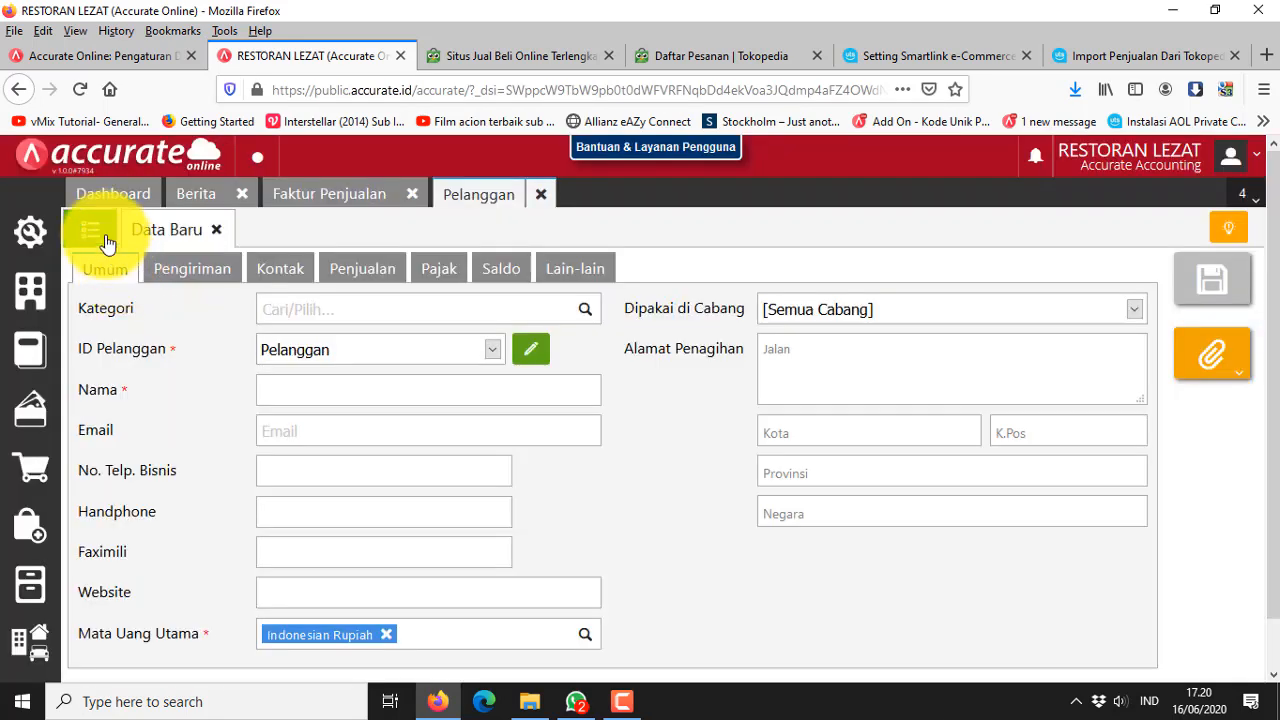
pyautogui.click(104, 236)
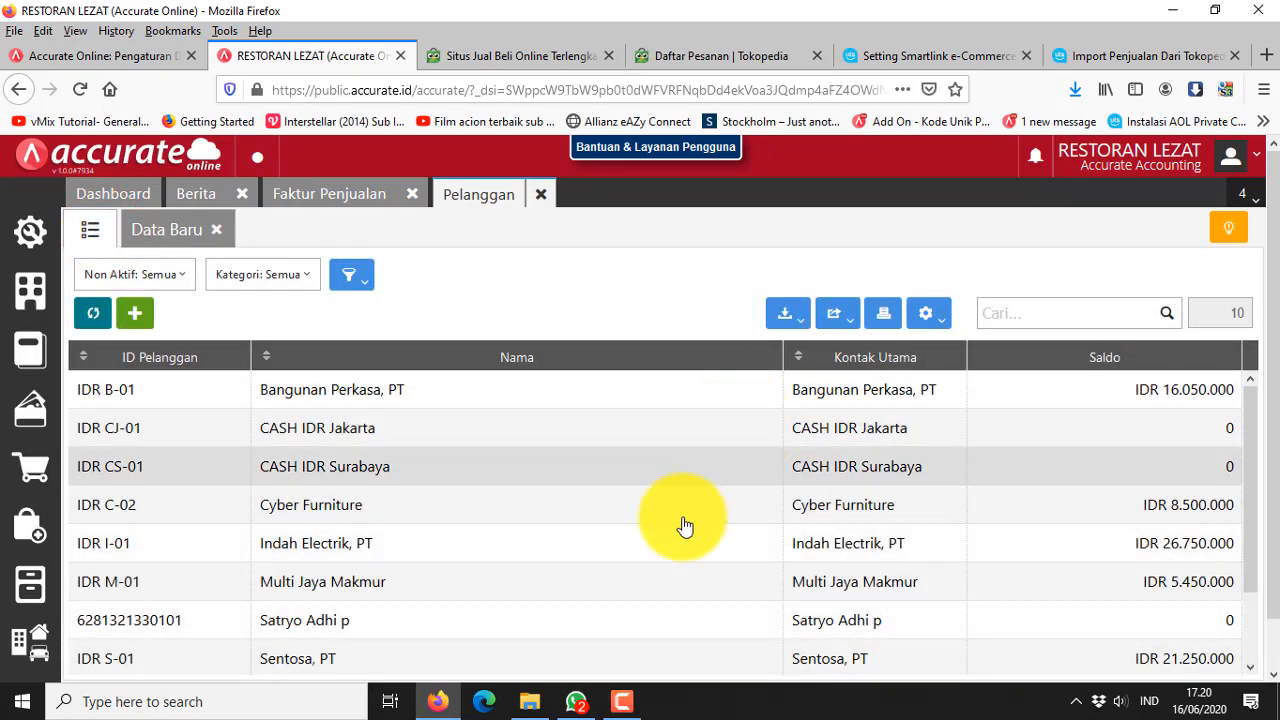
pyautogui.scroll(-2, 688, 520)
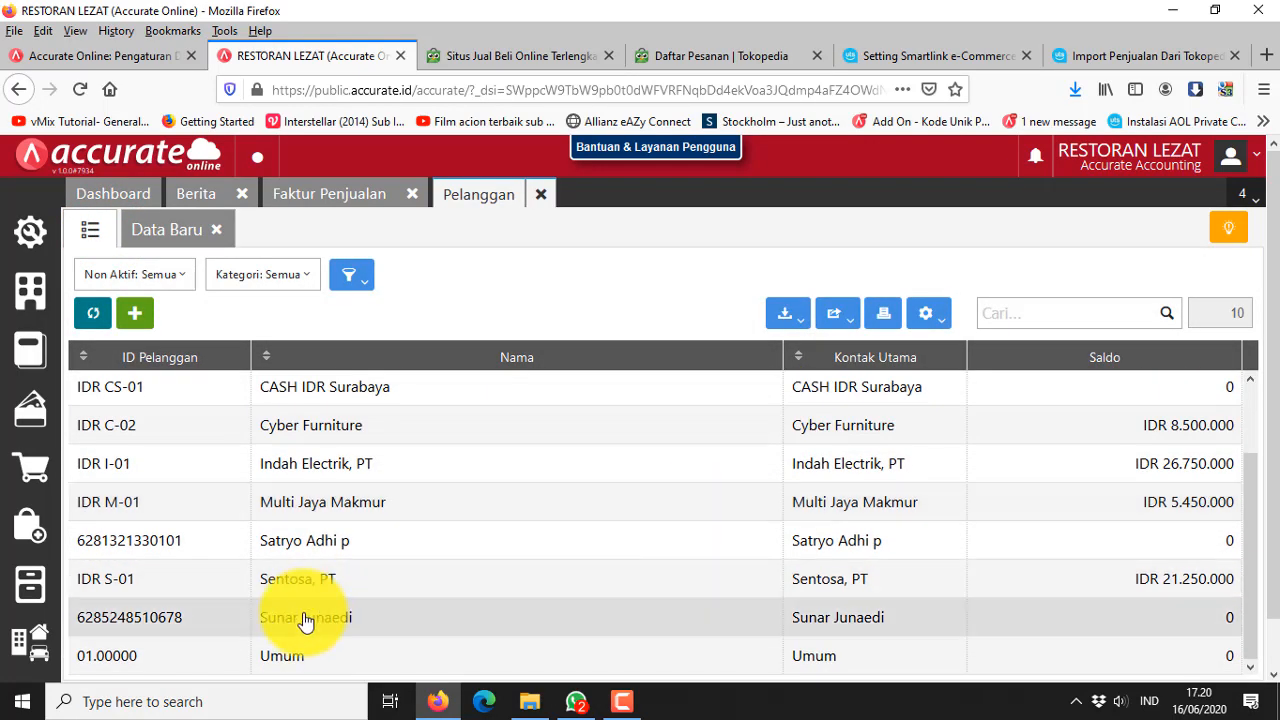
pyautogui.click(335, 538)
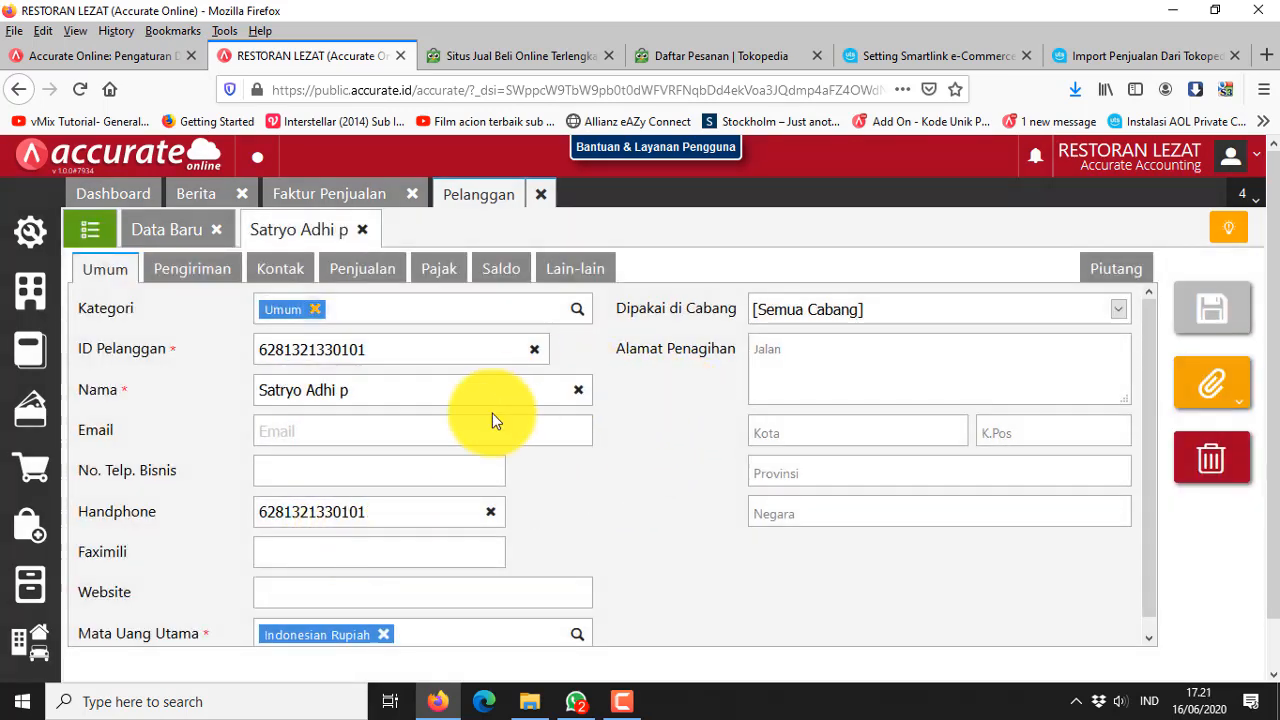
# - Browse the customer's Pengiriman, Kontak, Penjualan and Umum tabs and empty billing address, then return to the list
pyautogui.scroll(-1, 408, 563)
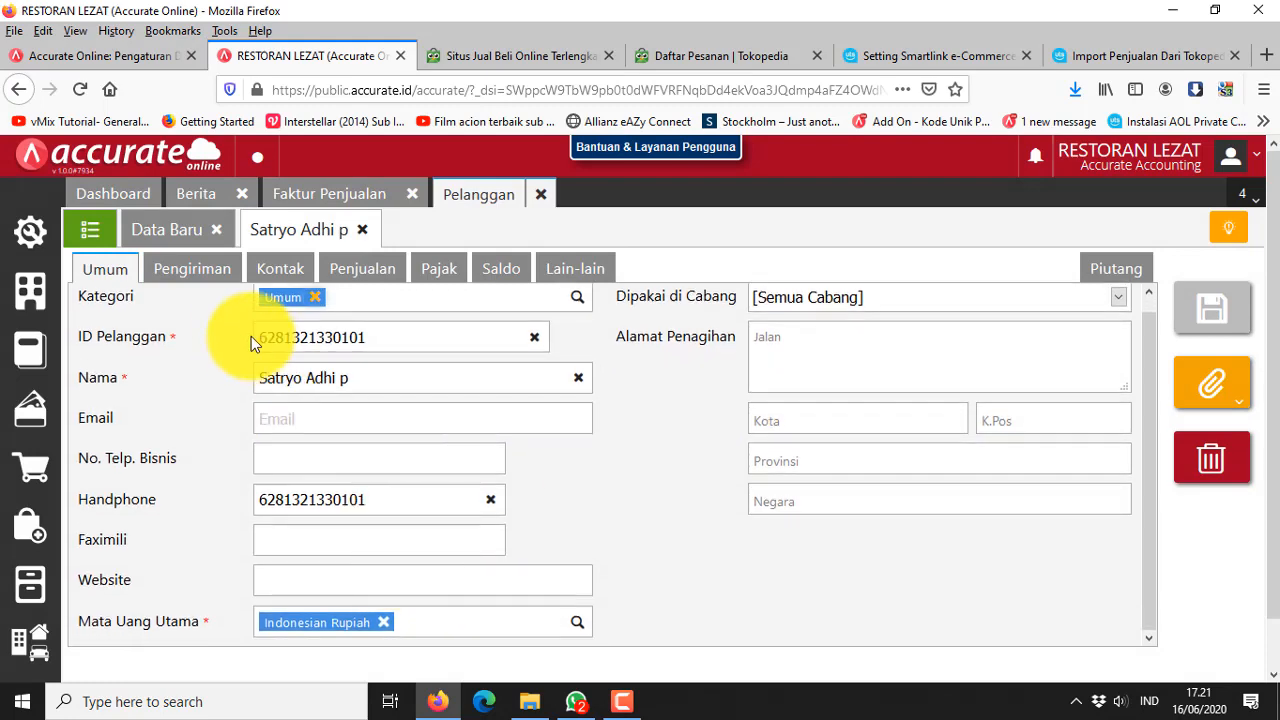
pyautogui.click(190, 268)
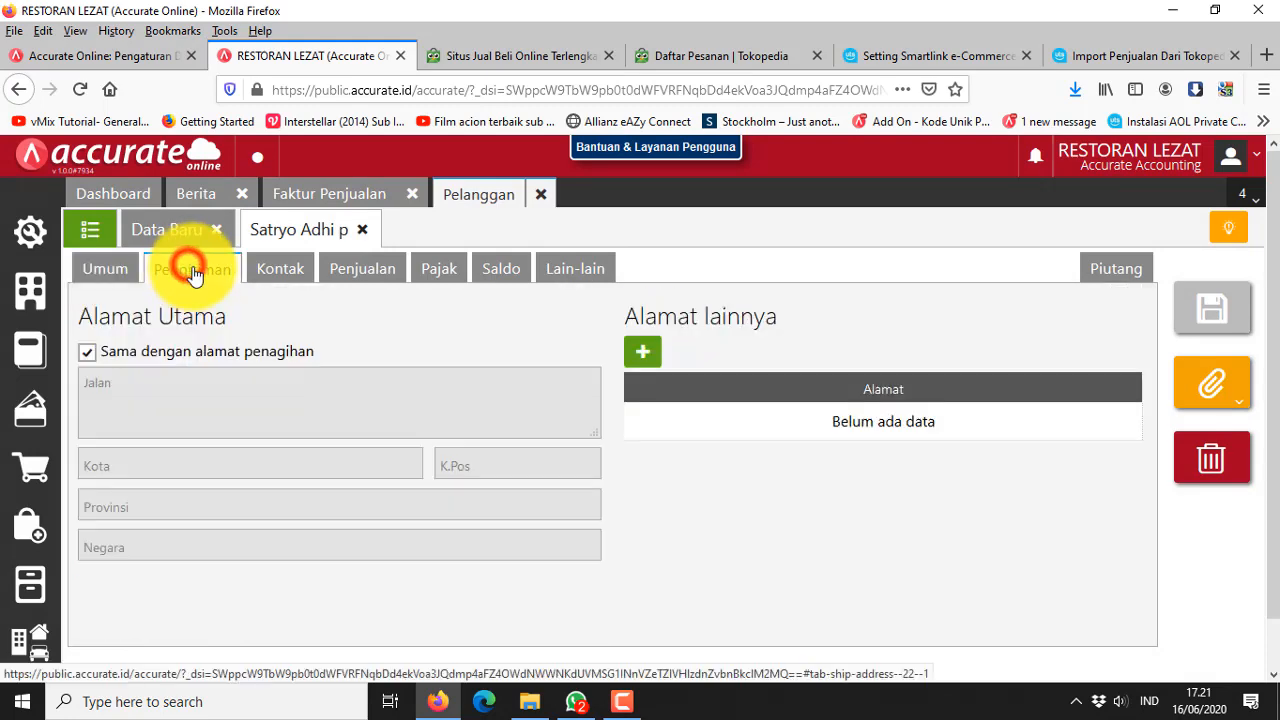
pyautogui.click(284, 270)
pyautogui.click(340, 275)
pyautogui.click(280, 270)
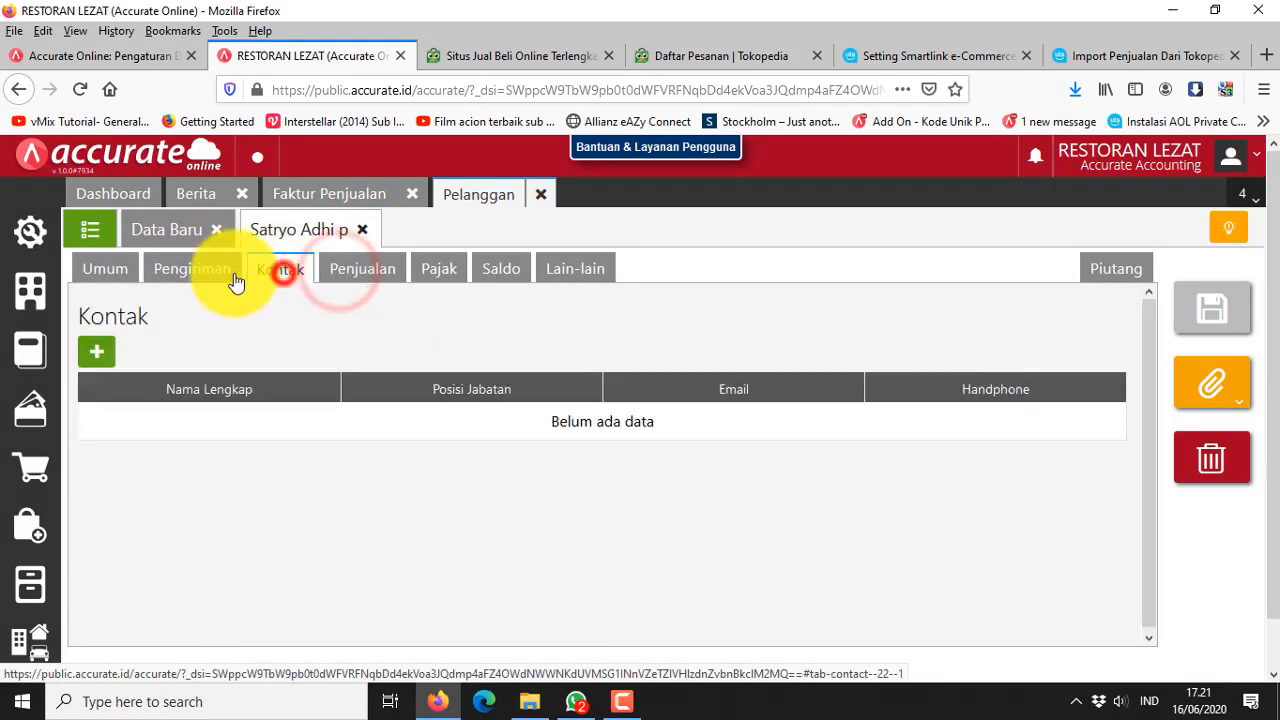
pyautogui.click(205, 270)
pyautogui.click(110, 275)
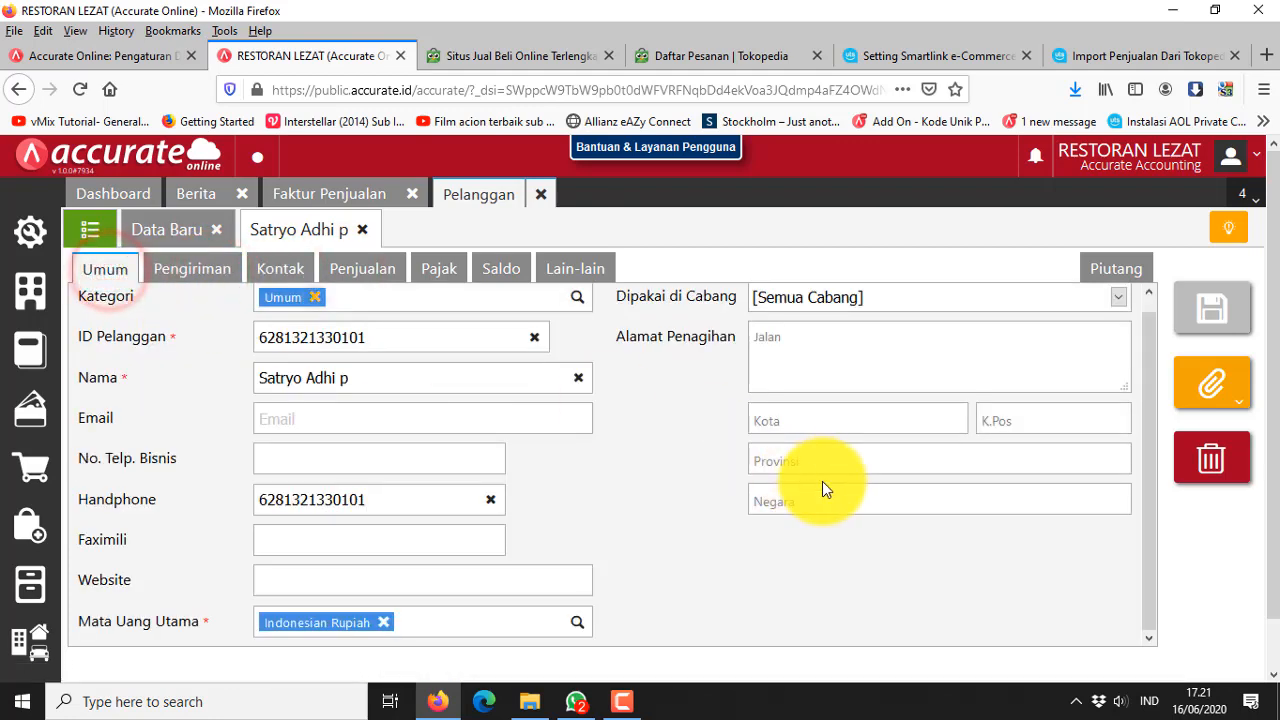
pyautogui.scroll(-2, 830, 480)
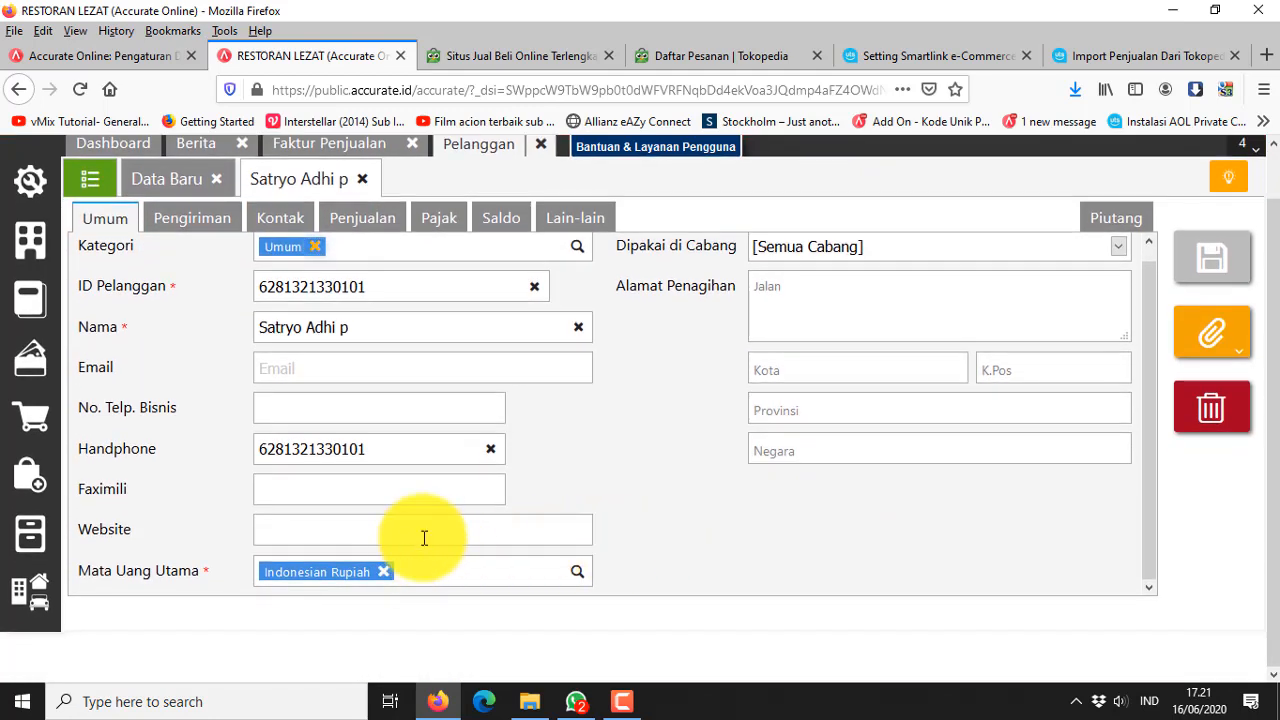
pyautogui.click(800, 310)
pyautogui.scroll(1, 815, 305)
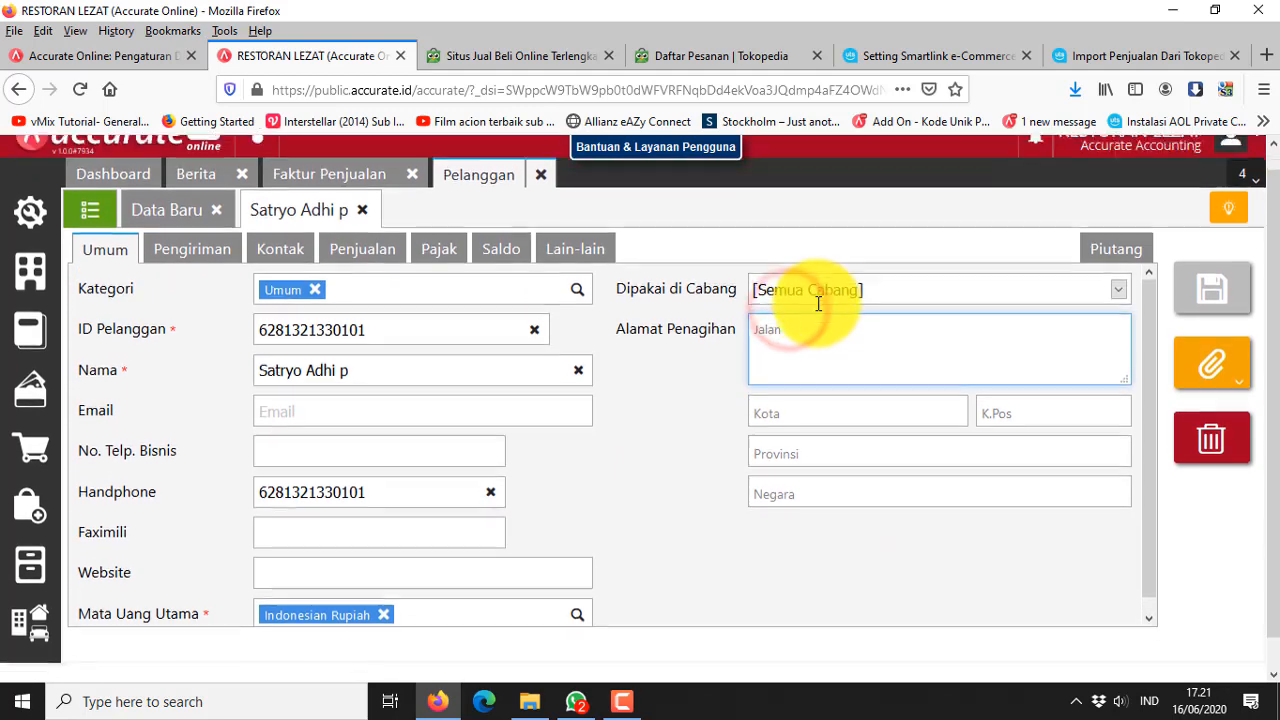
pyautogui.scroll(1, 825, 340)
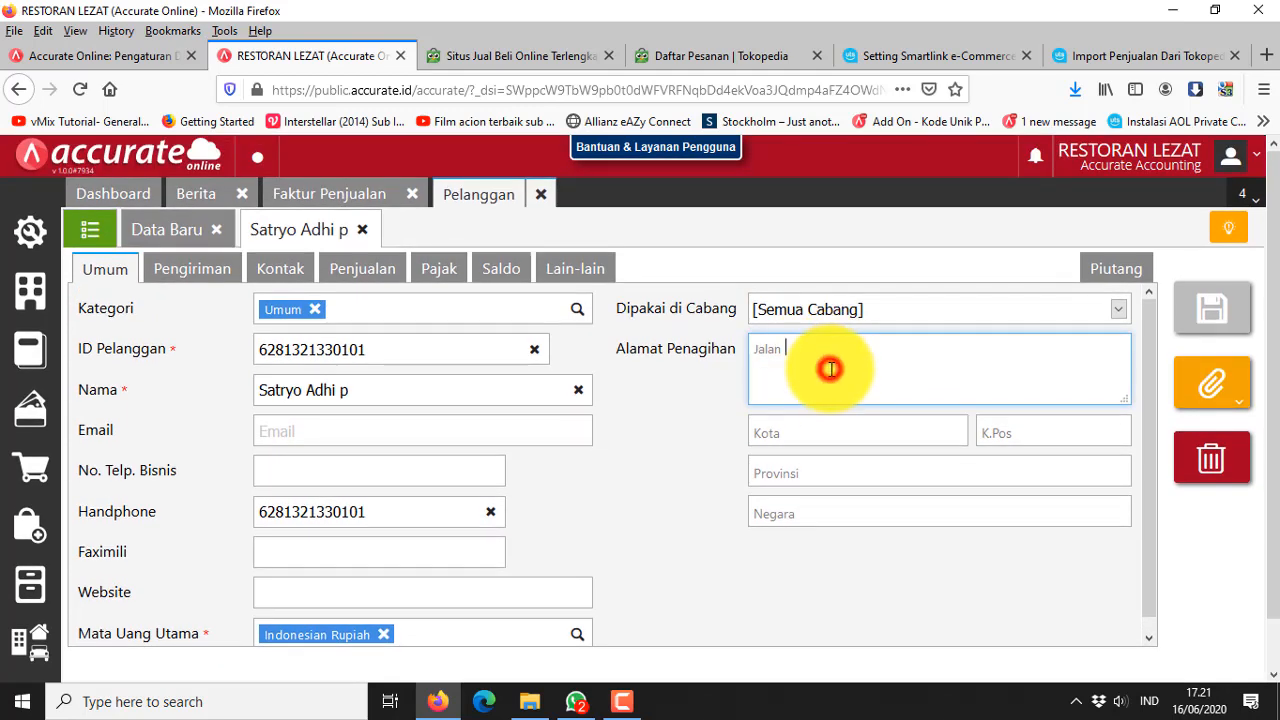
pyautogui.click(95, 229)
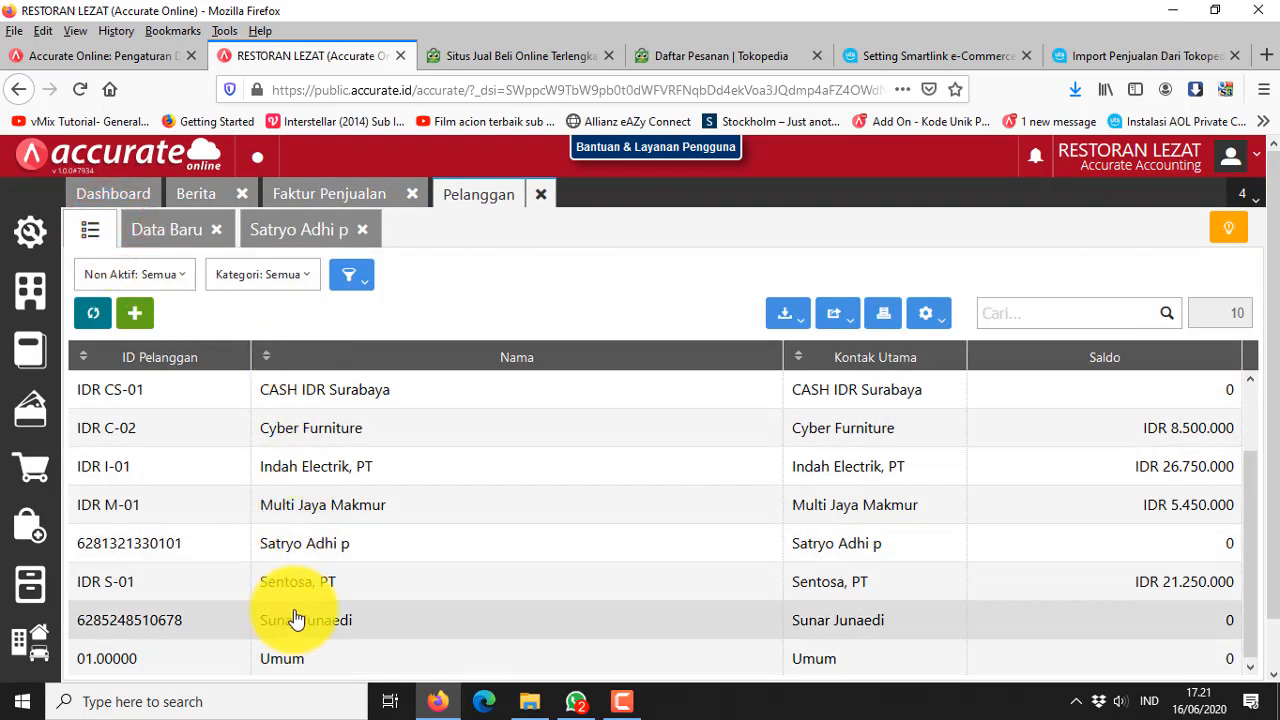
# - Open the second Tokopedia customer record and check its empty billing city, province and country fields
pyautogui.click(320, 630)
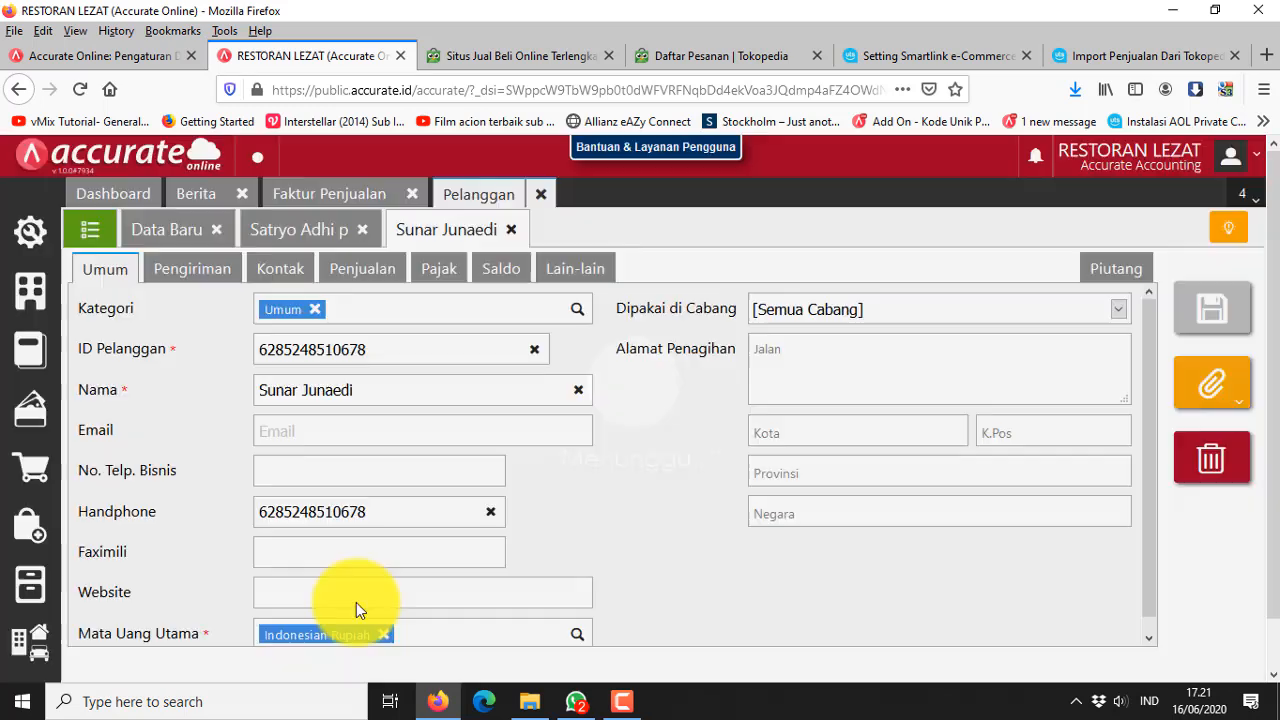
pyautogui.scroll(-2, 737, 489)
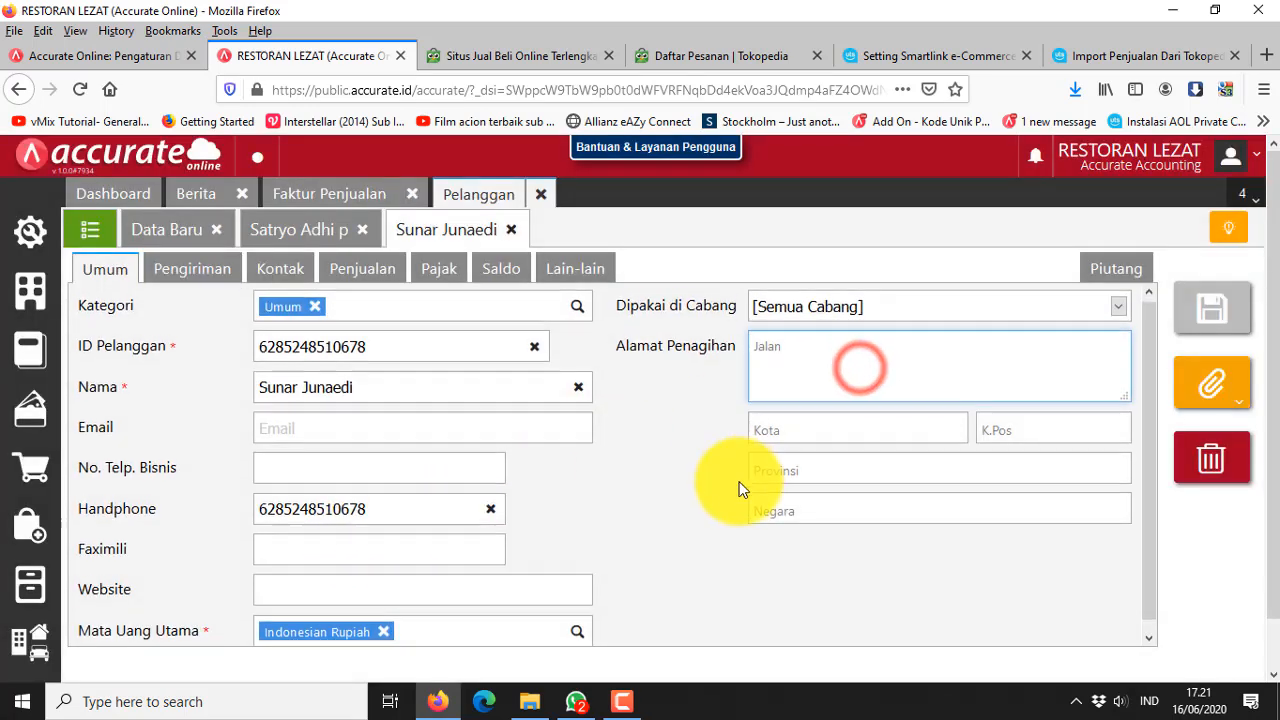
pyautogui.click(837, 423)
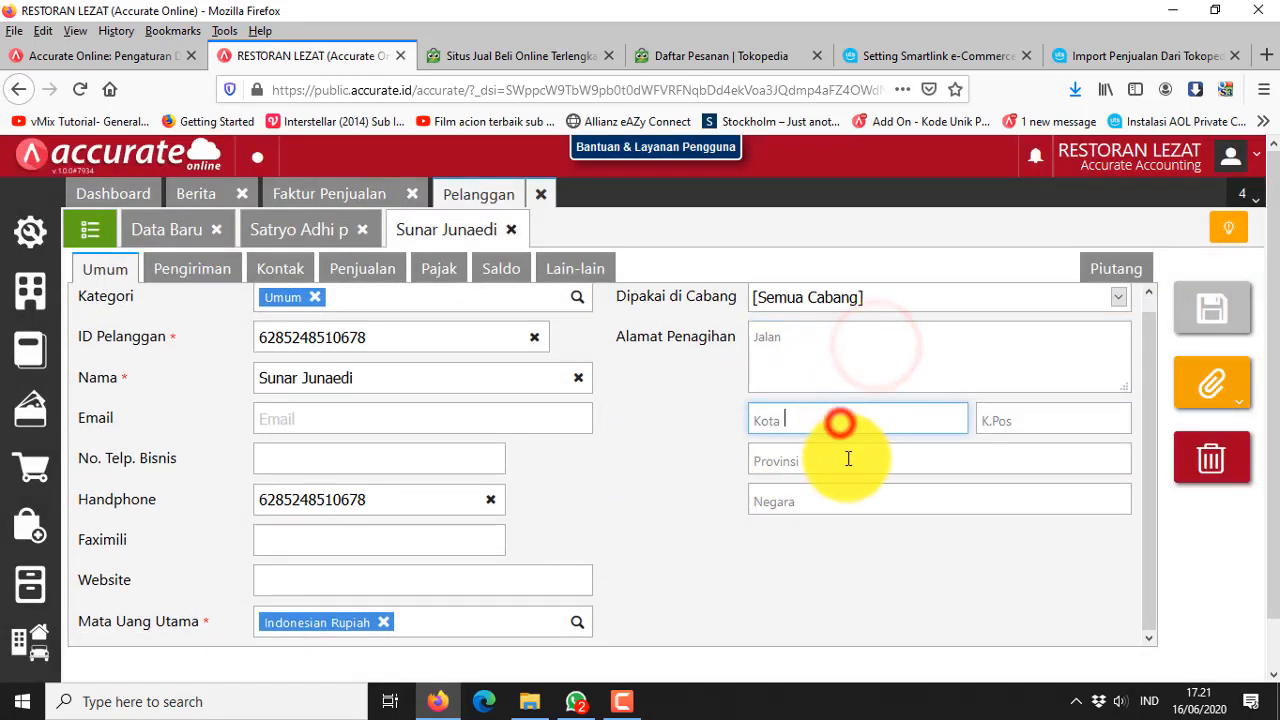
pyautogui.click(846, 460)
pyautogui.click(850, 502)
# - Browse the customer's shipping, contacts, sales, tax, opening balance and other settings sections
pyautogui.click(192, 270)
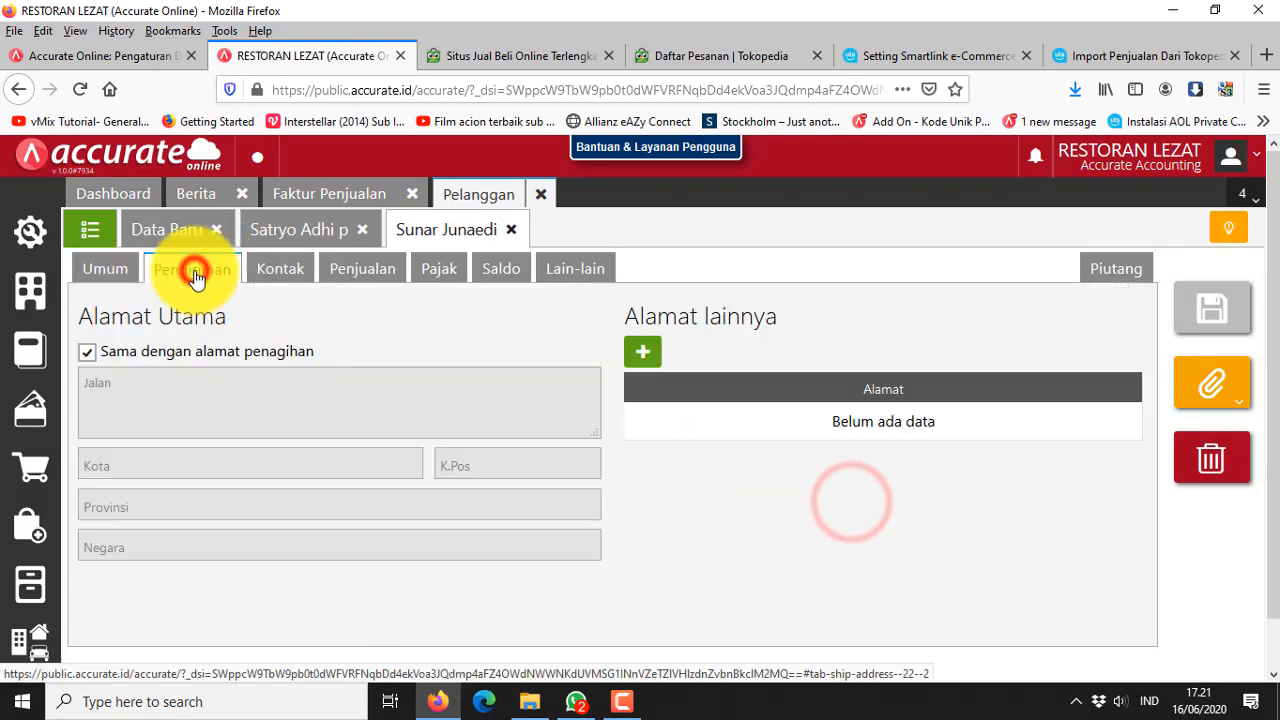
pyautogui.click(272, 272)
pyautogui.click(360, 270)
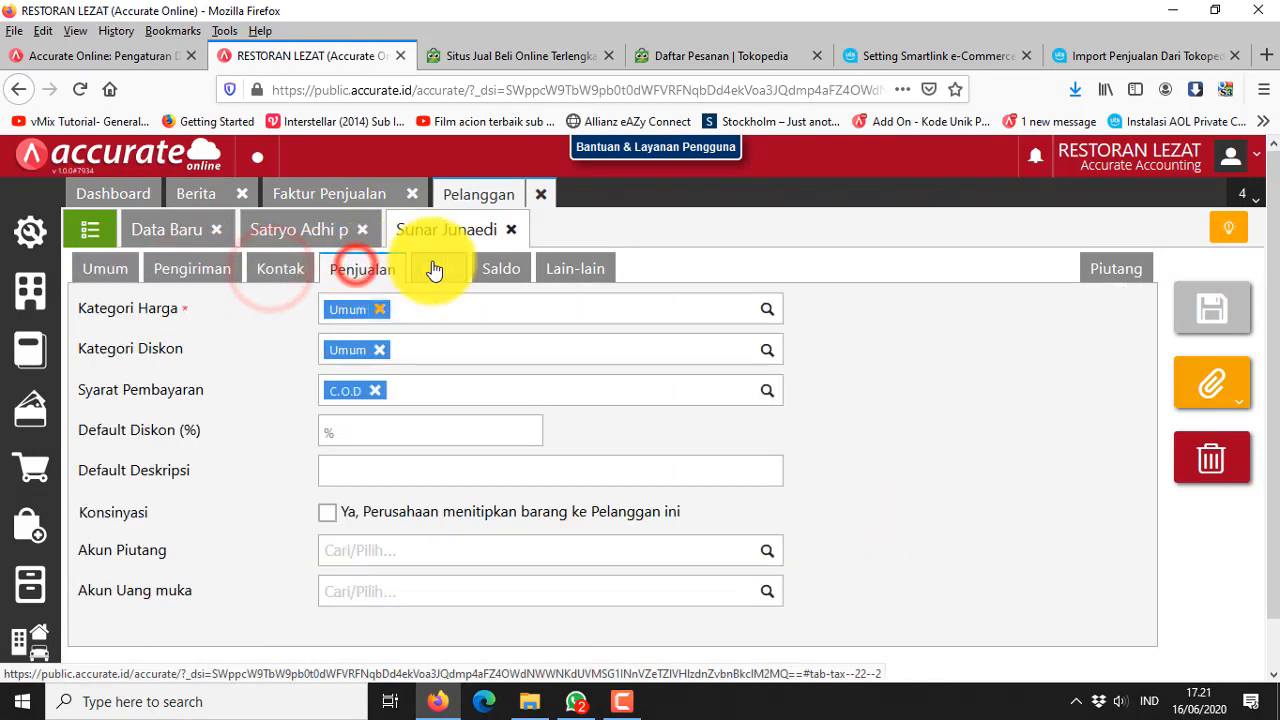
pyautogui.click(437, 269)
pyautogui.click(503, 270)
pyautogui.click(573, 268)
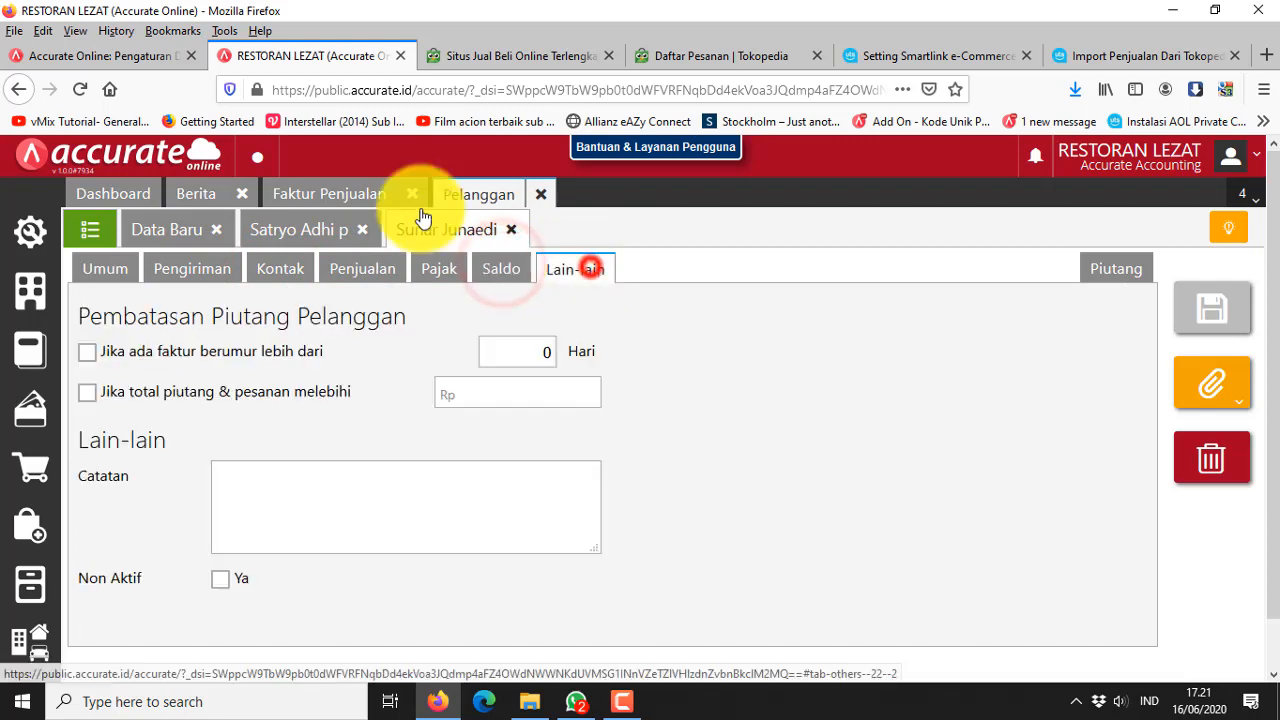
# - On the Faktur Penjualan tab, select the full invoice Alamat to compare with the customer
pyautogui.click(371, 192)
pyautogui.click(345, 468)
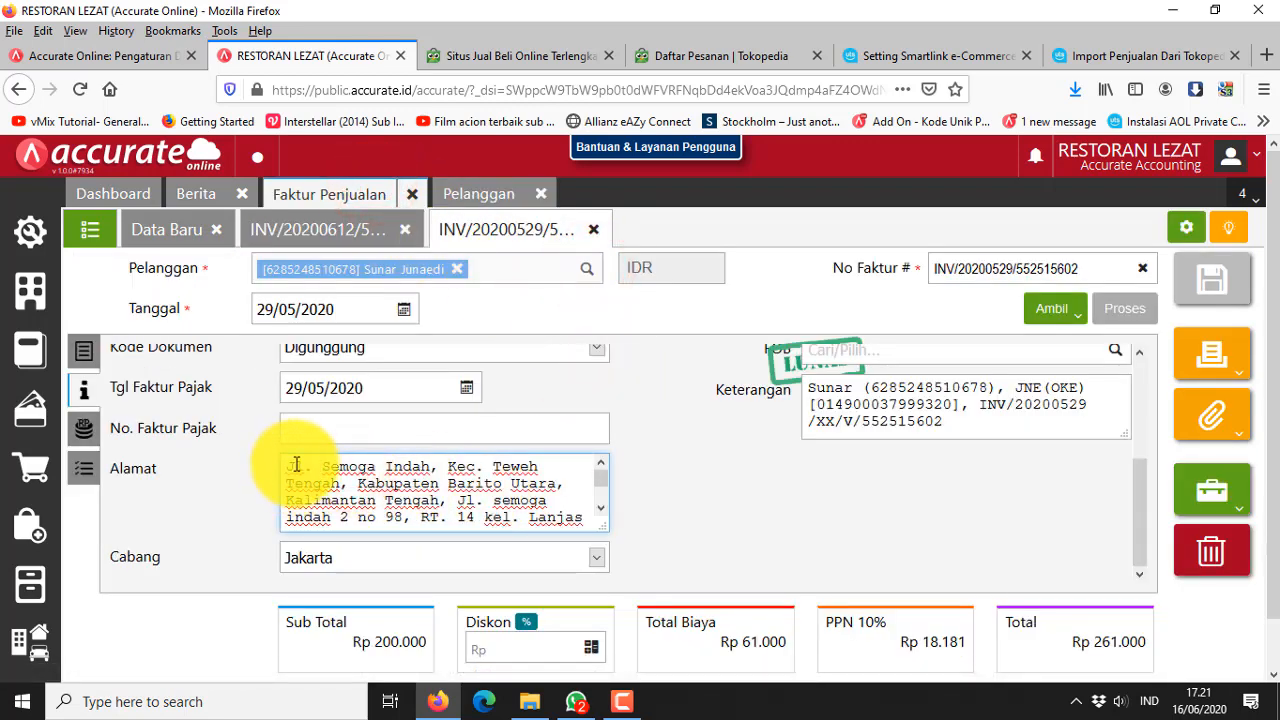
pyautogui.moveTo(296, 465); pyautogui.dragTo(430, 250)
# - Back on Pelanggan, recheck every section of the customer record, then return to the customer list
pyautogui.click(469, 203)
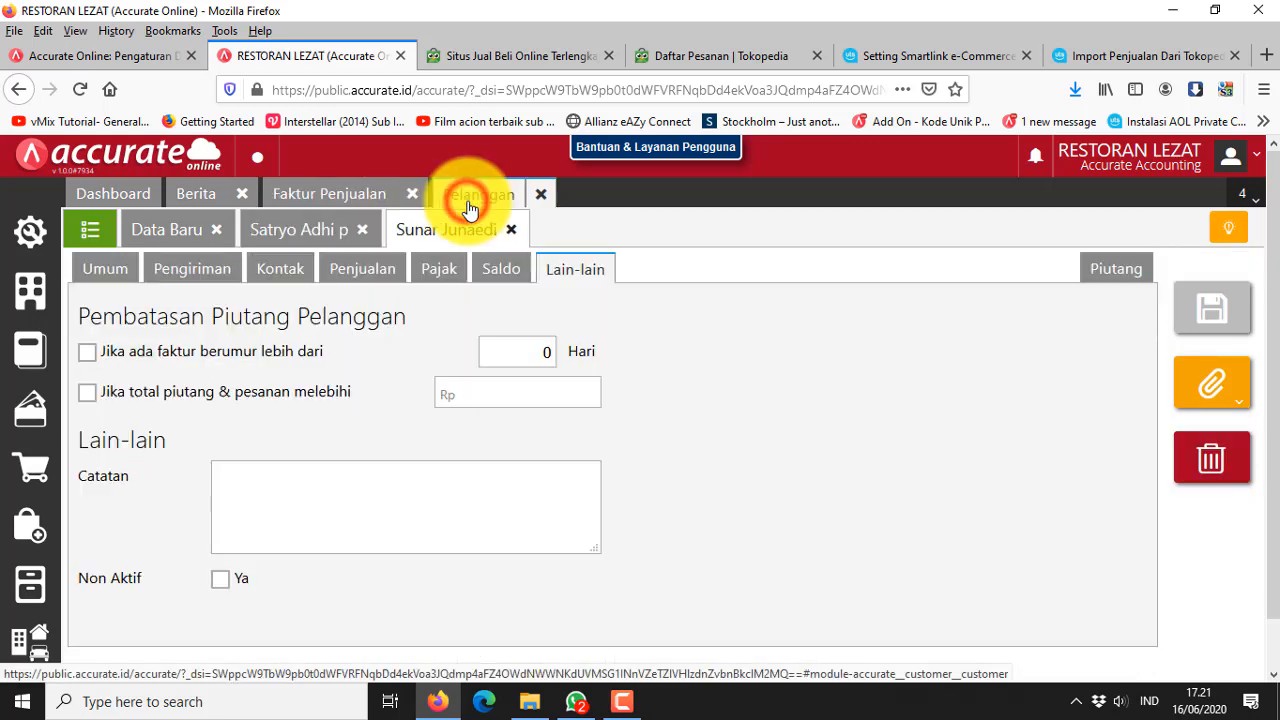
pyautogui.click(92, 267)
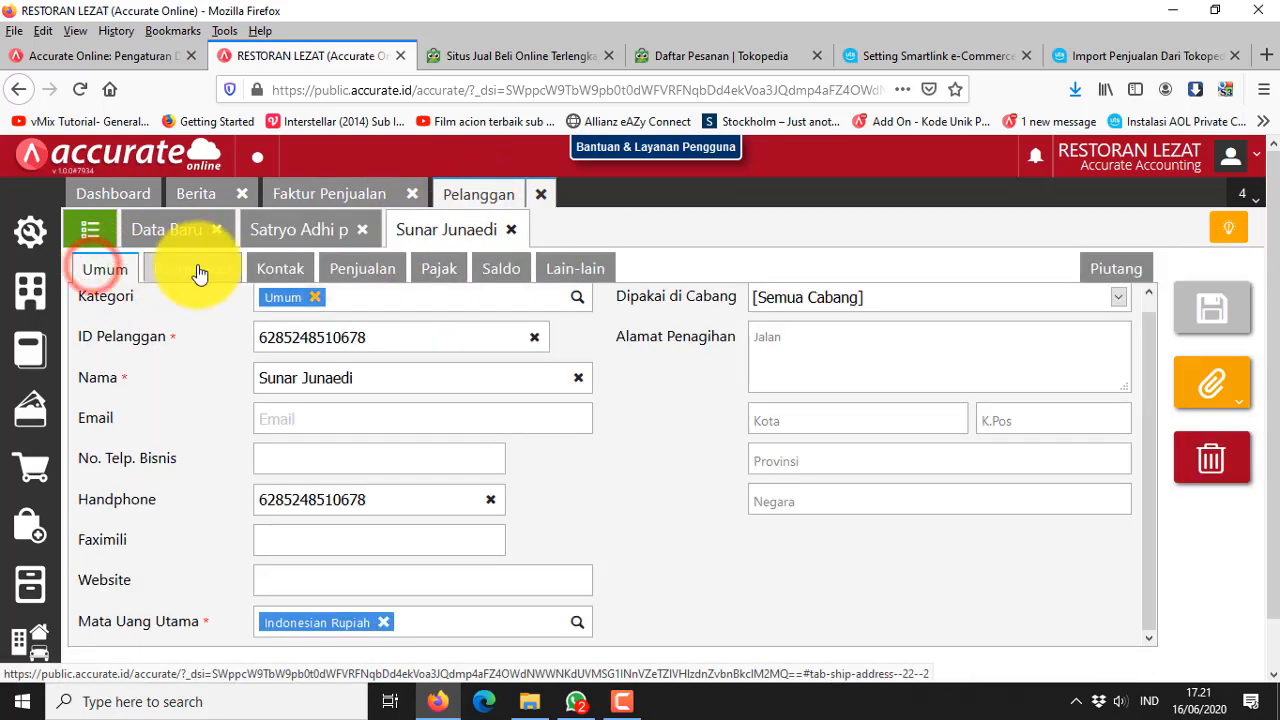
pyautogui.click(199, 271)
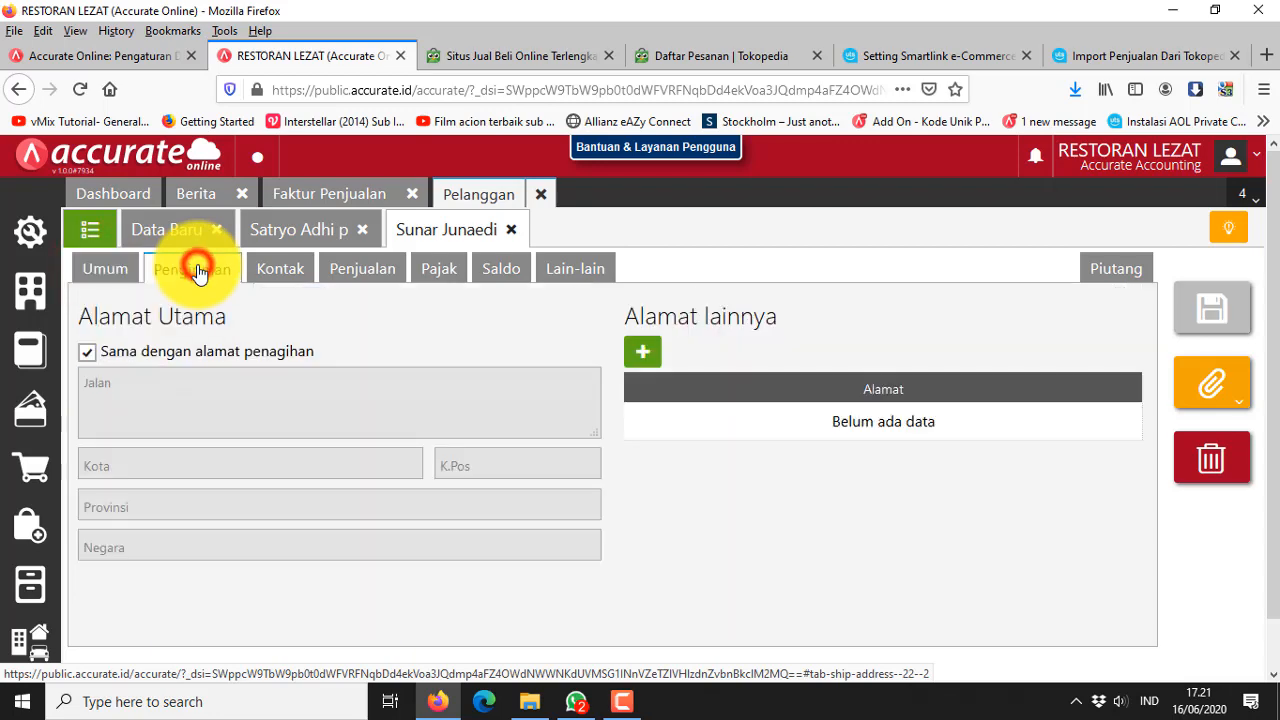
pyautogui.click(280, 268)
pyautogui.click(356, 268)
pyautogui.click(438, 268)
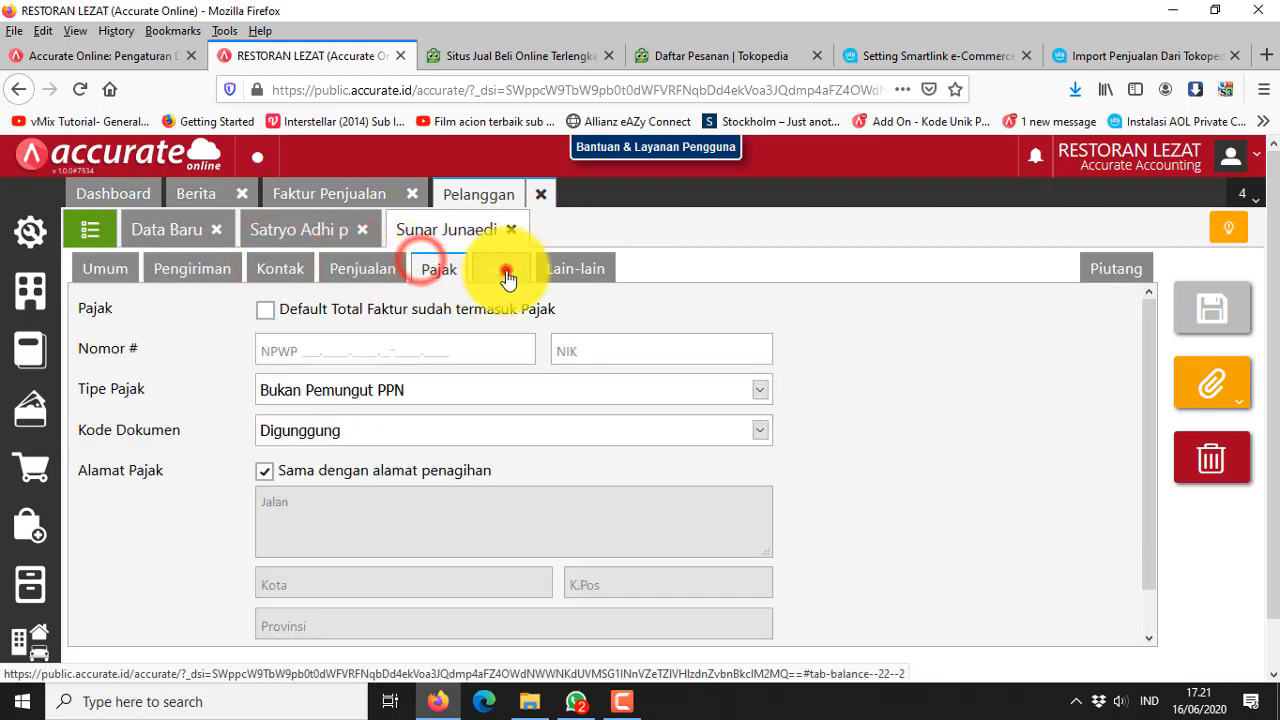
pyautogui.click(501, 269)
pyautogui.click(587, 270)
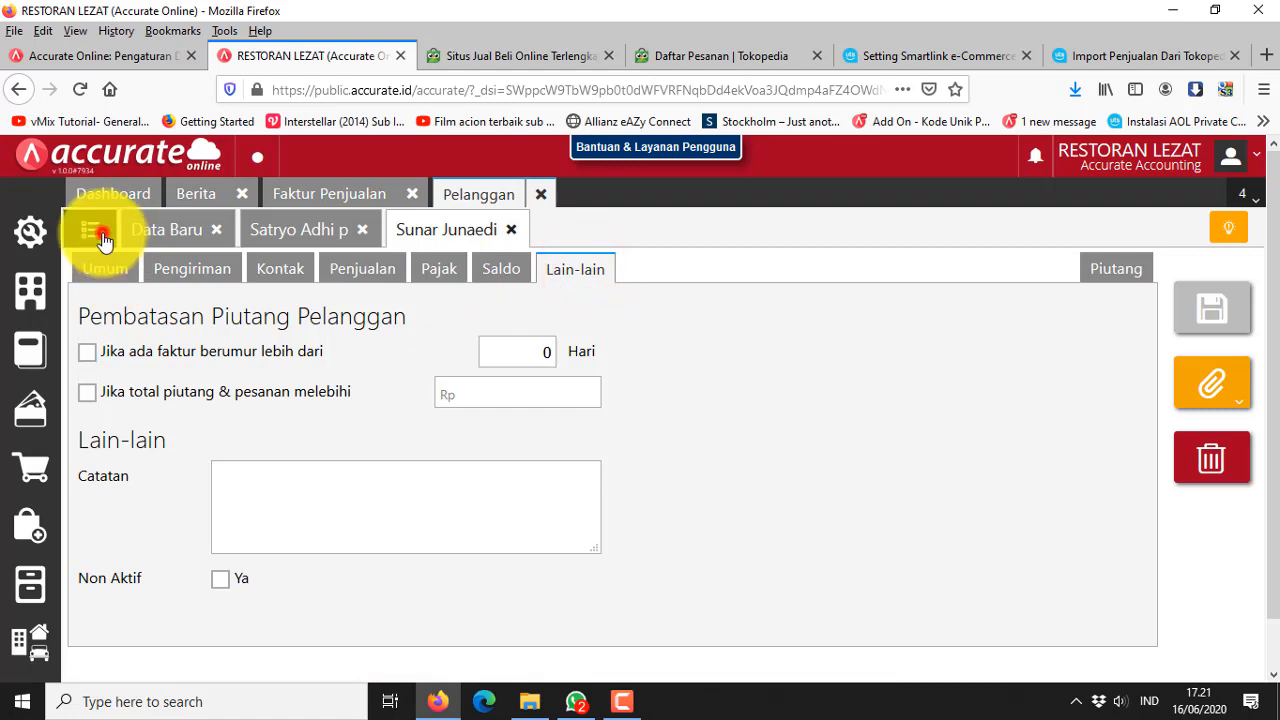
pyautogui.click(90, 229)
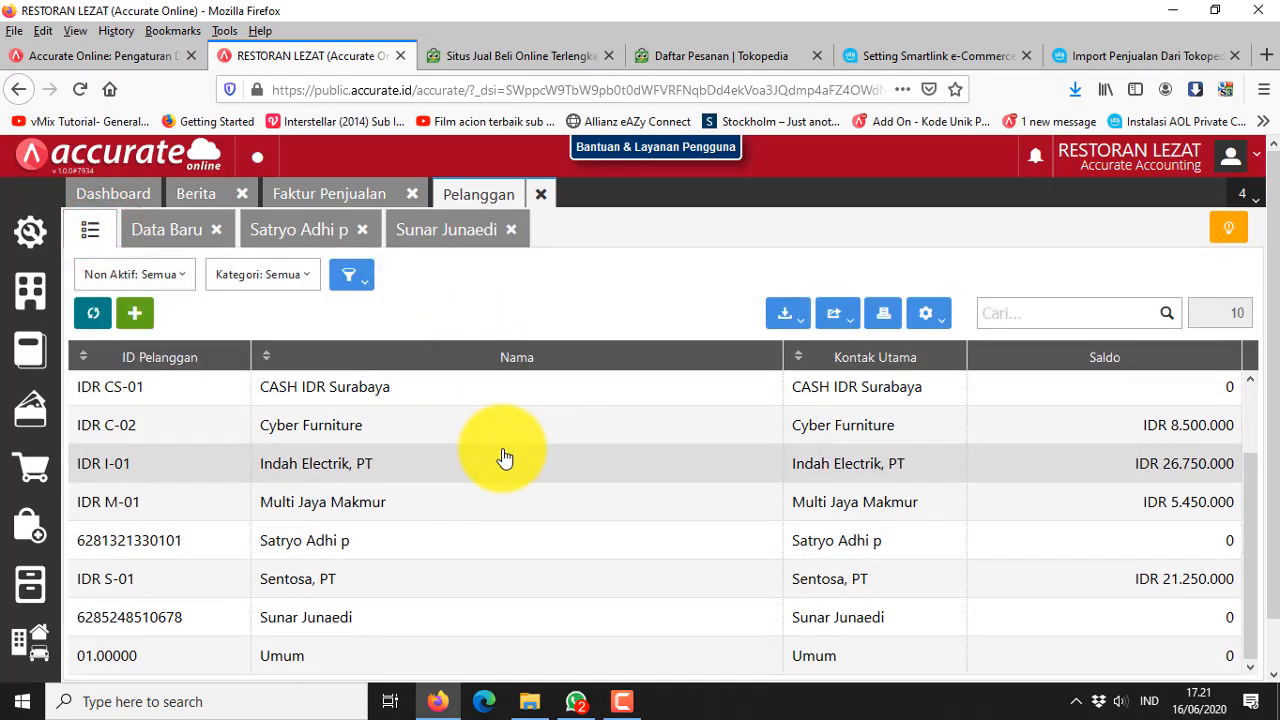
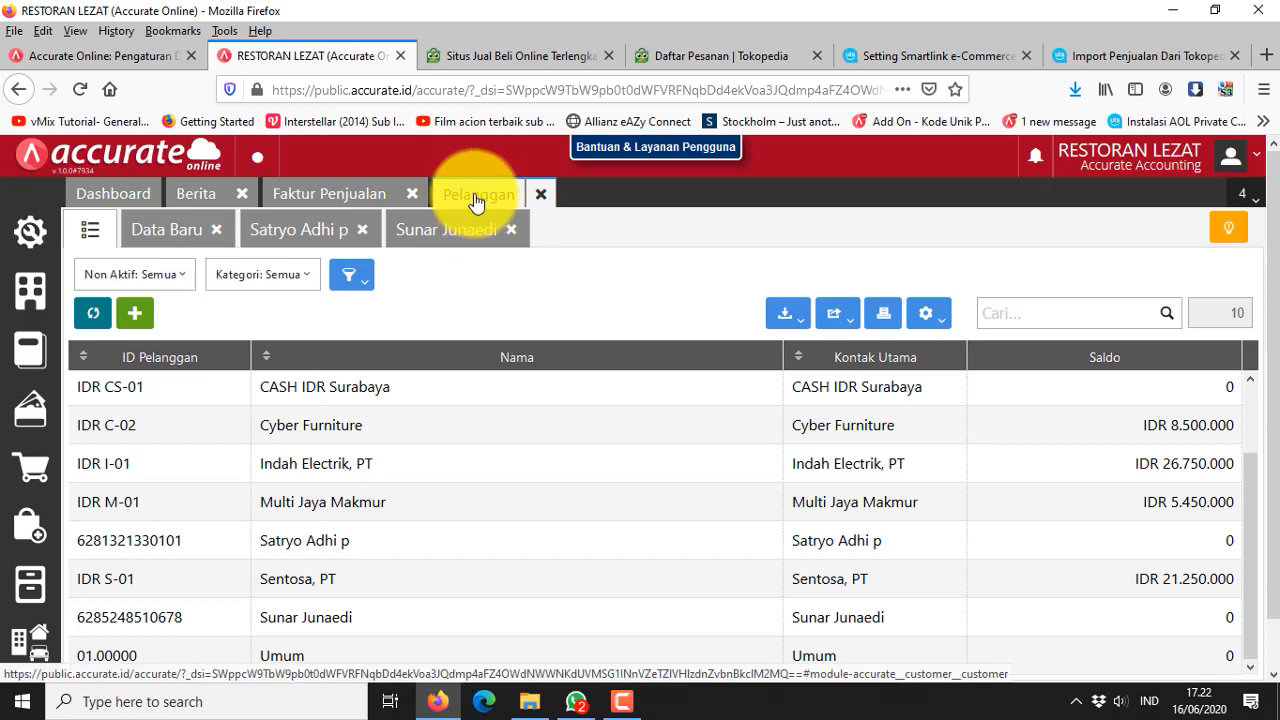
# - Close the two open customer sub-tabs of the imported Tokopedia buyers
pyautogui.click(511, 229)
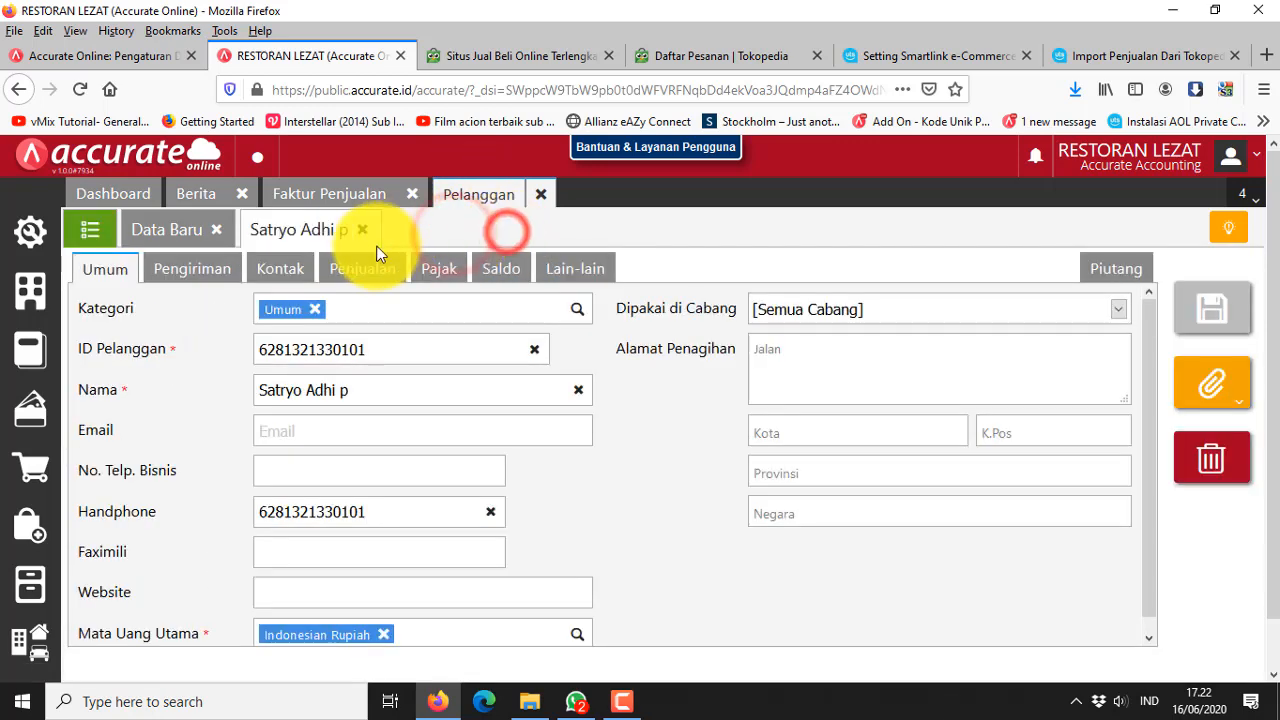
pyautogui.click(362, 229)
pyautogui.click(352, 196)
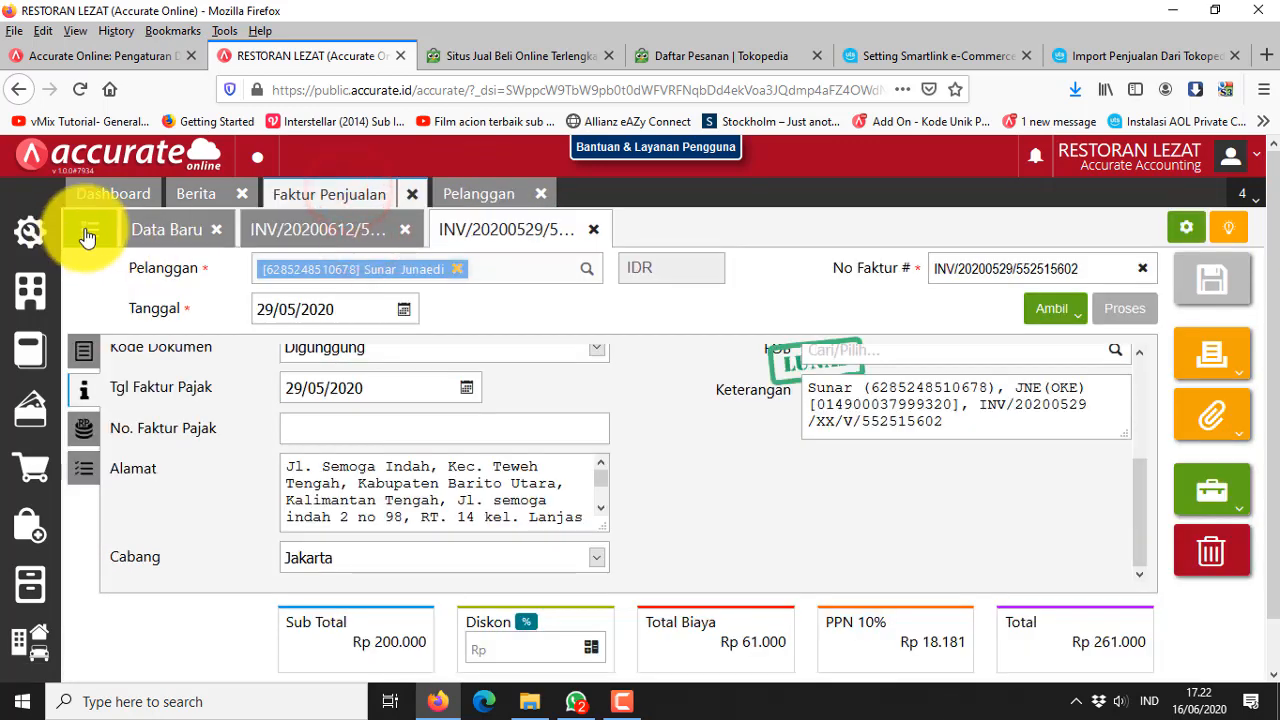
pyautogui.click(84, 468)
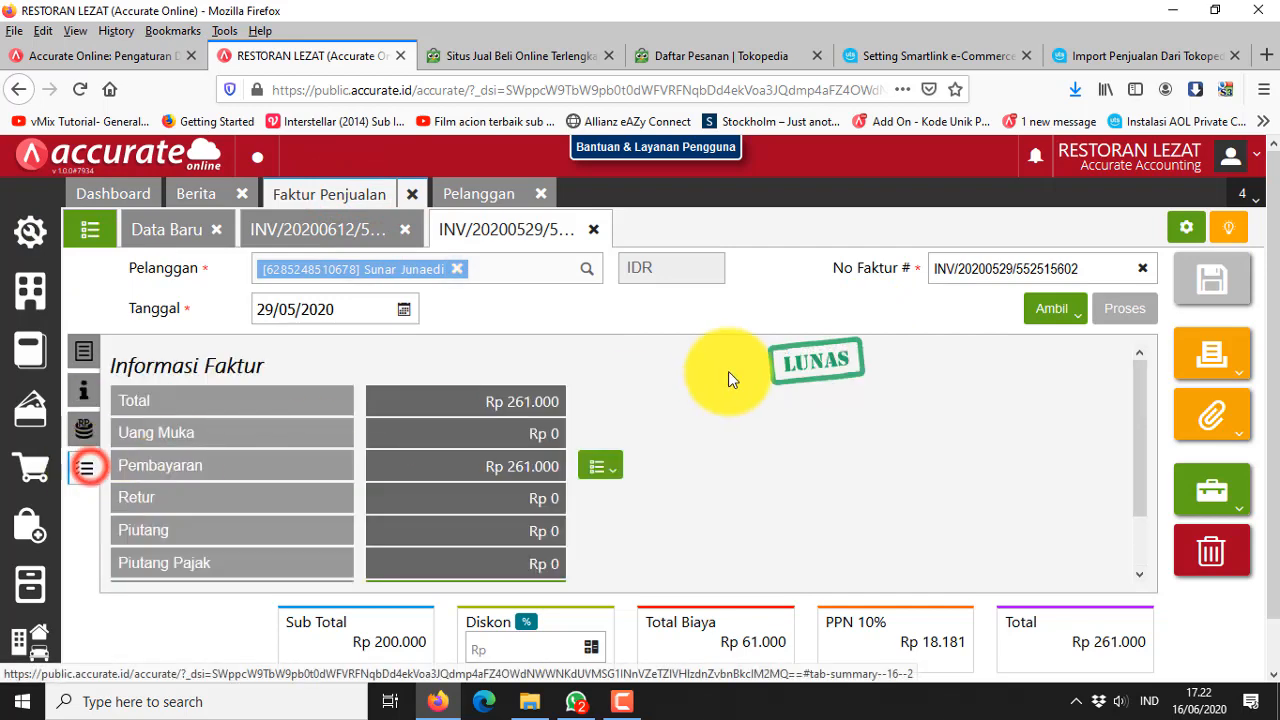
pyautogui.click(604, 476)
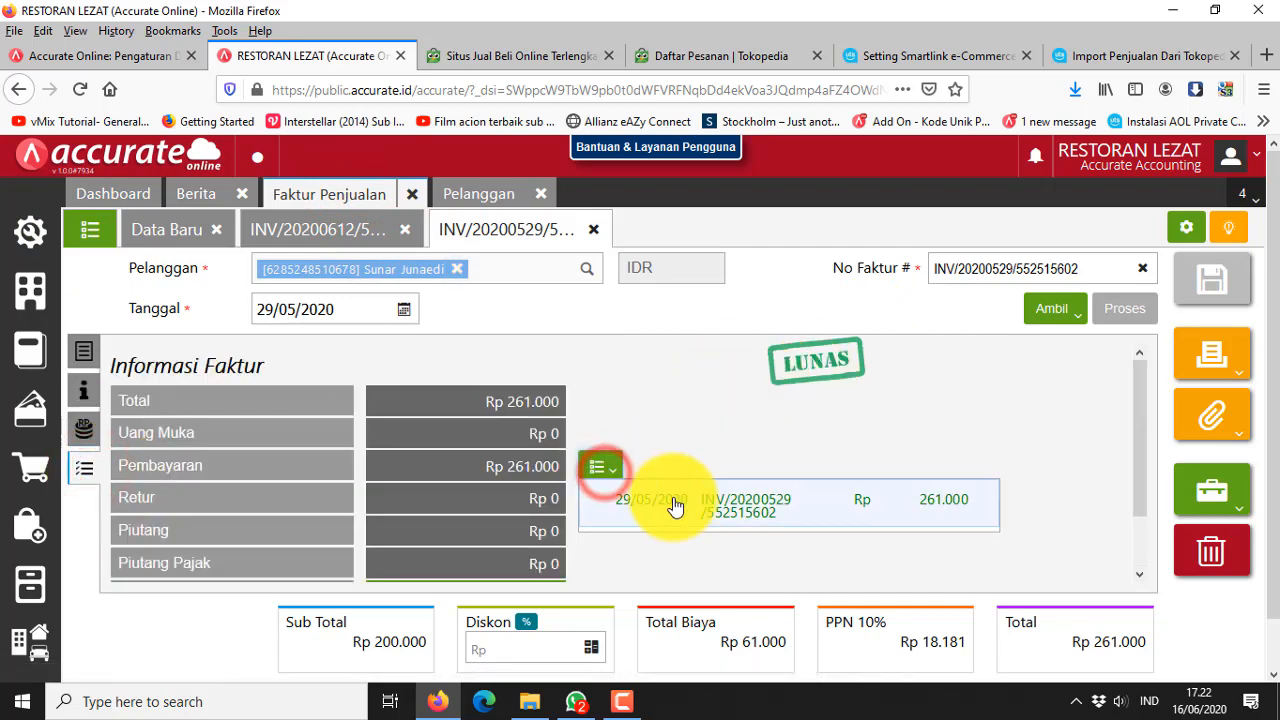
pyautogui.click(724, 512)
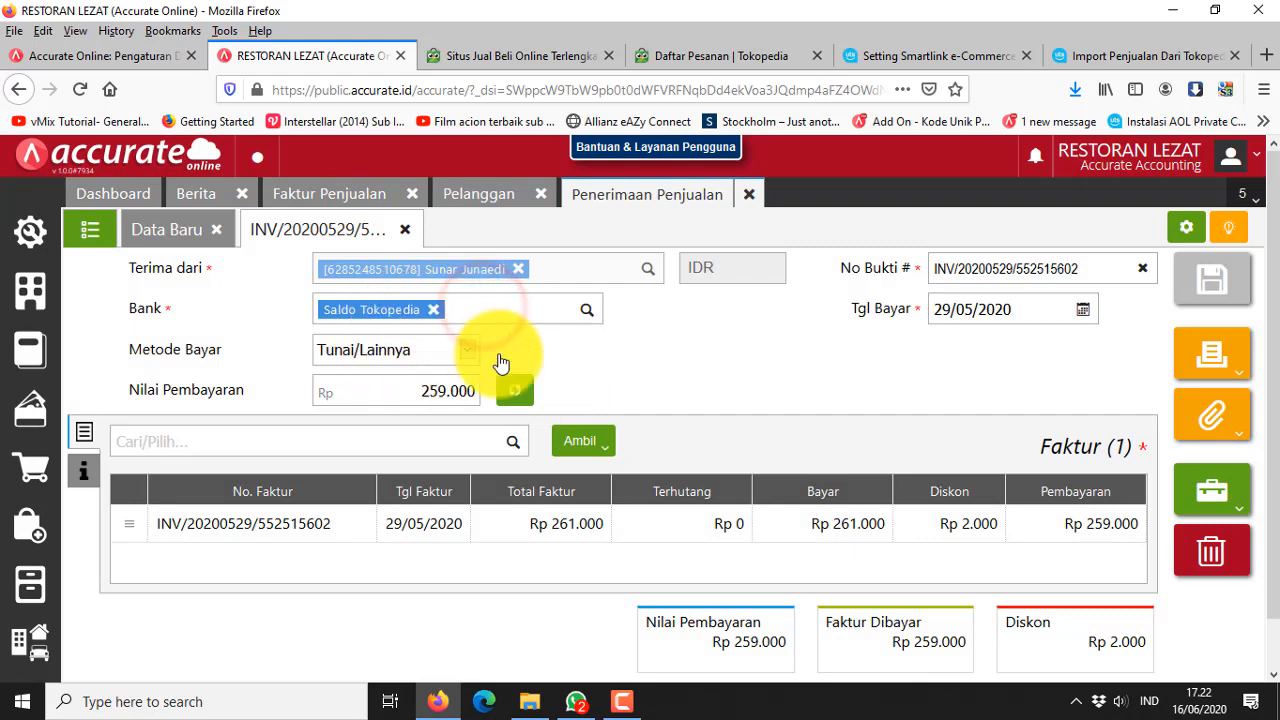
pyautogui.click(414, 391)
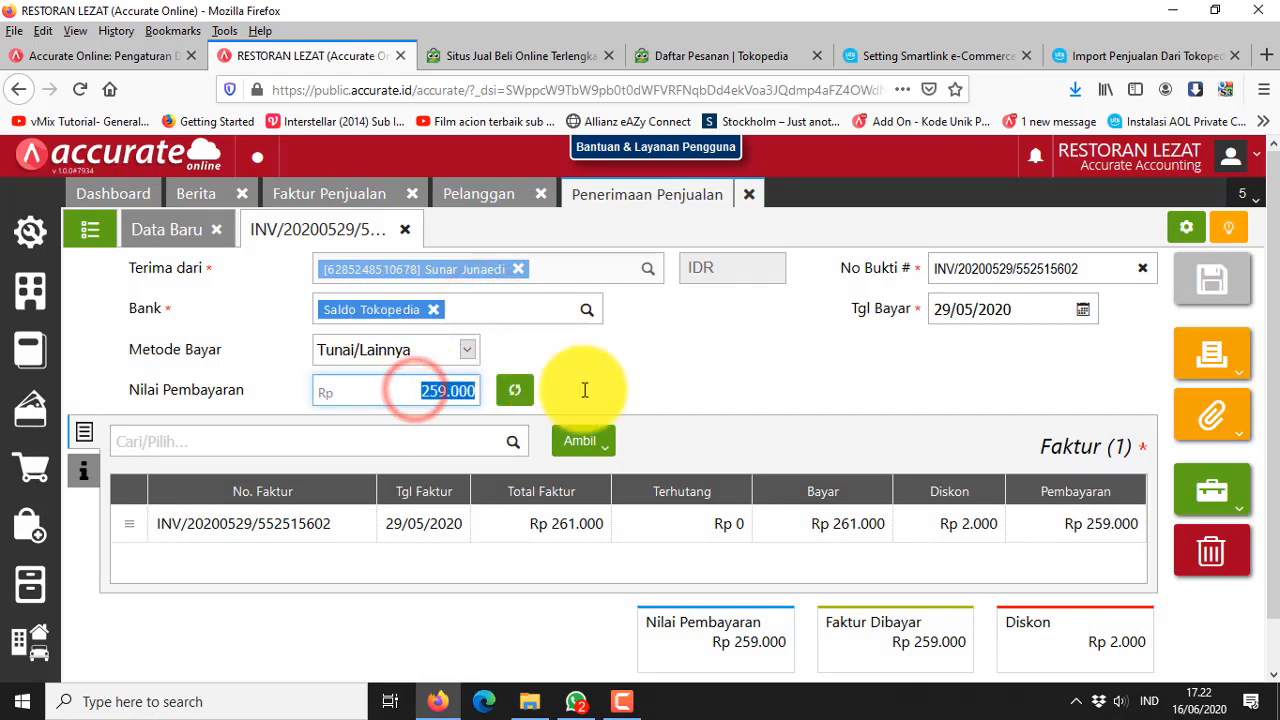
pyautogui.scroll(-1, 712, 451)
pyautogui.scroll(1, 714, 458)
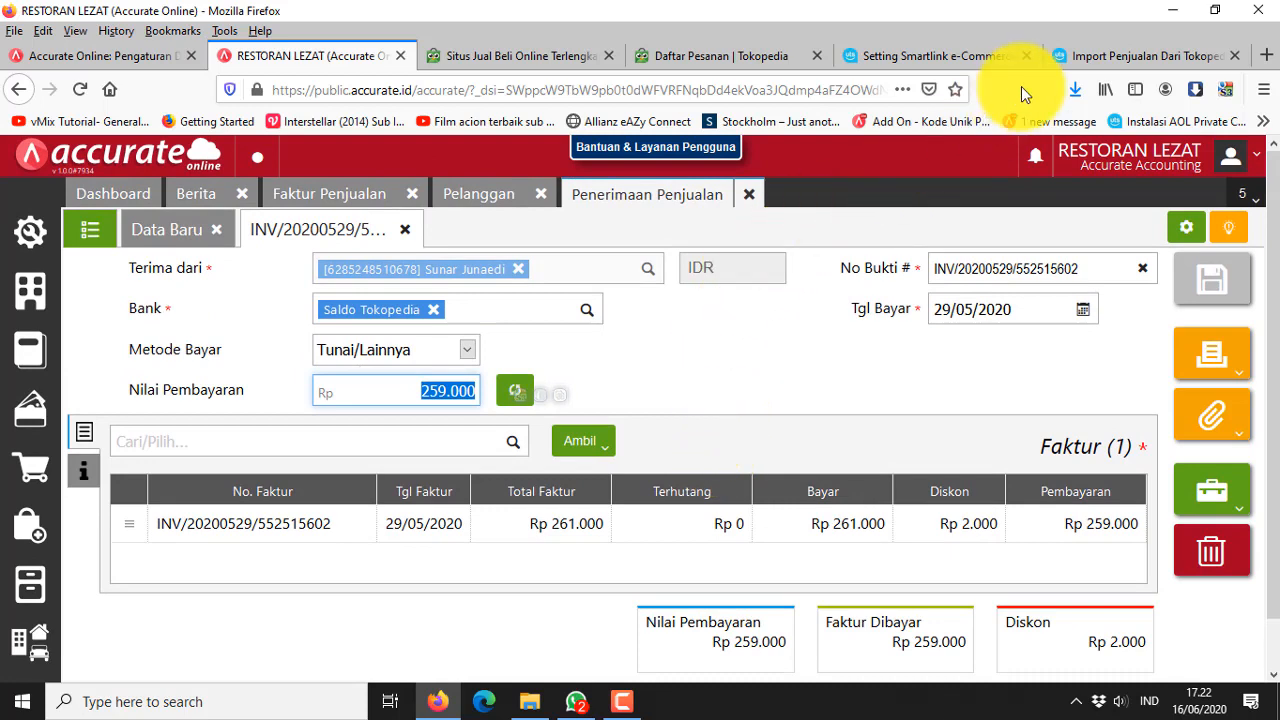
# - In Tokopedia, open the Rp743 Saldo details and dismiss the balance walkthrough
pyautogui.click(676, 57)
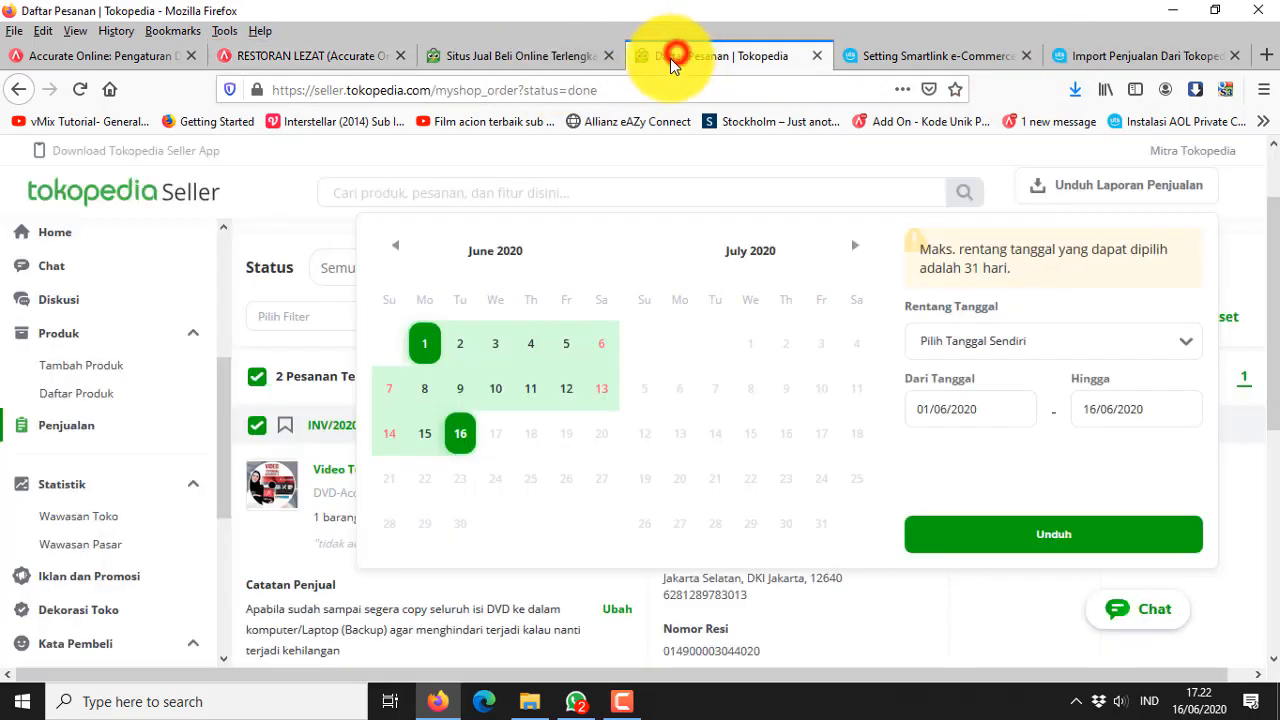
pyautogui.scroll(5, 114, 365)
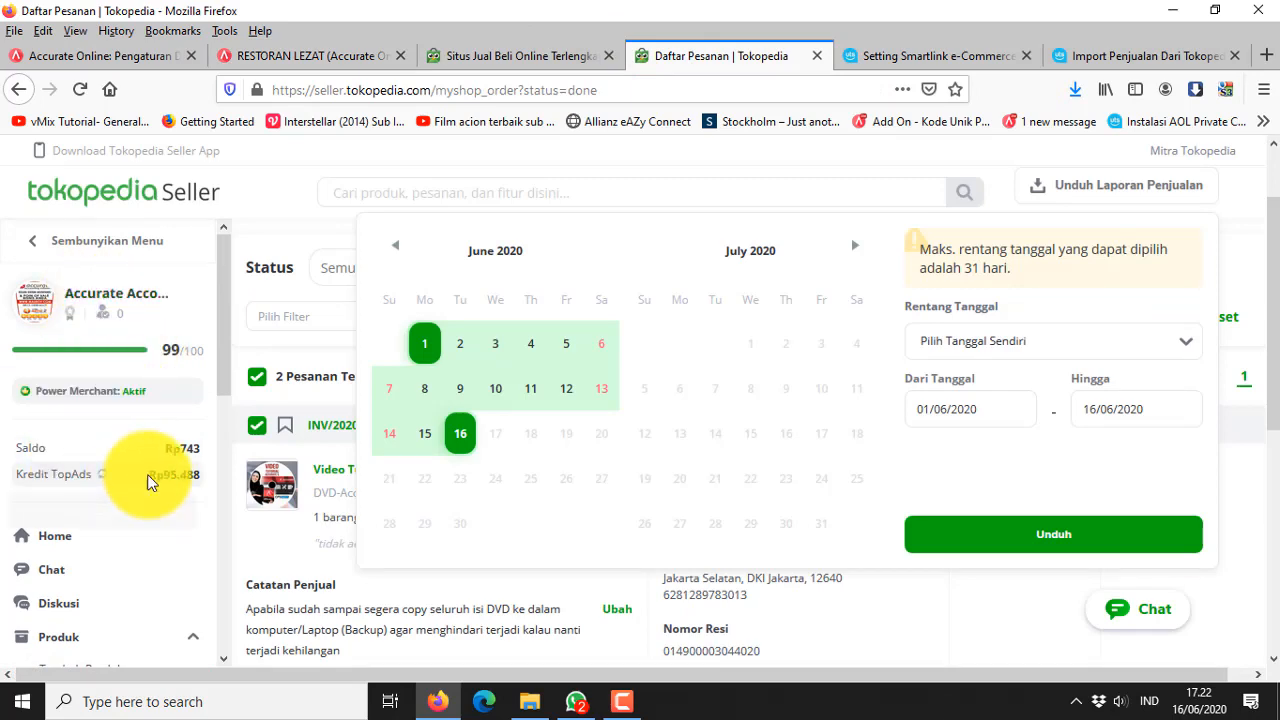
pyautogui.click(186, 447)
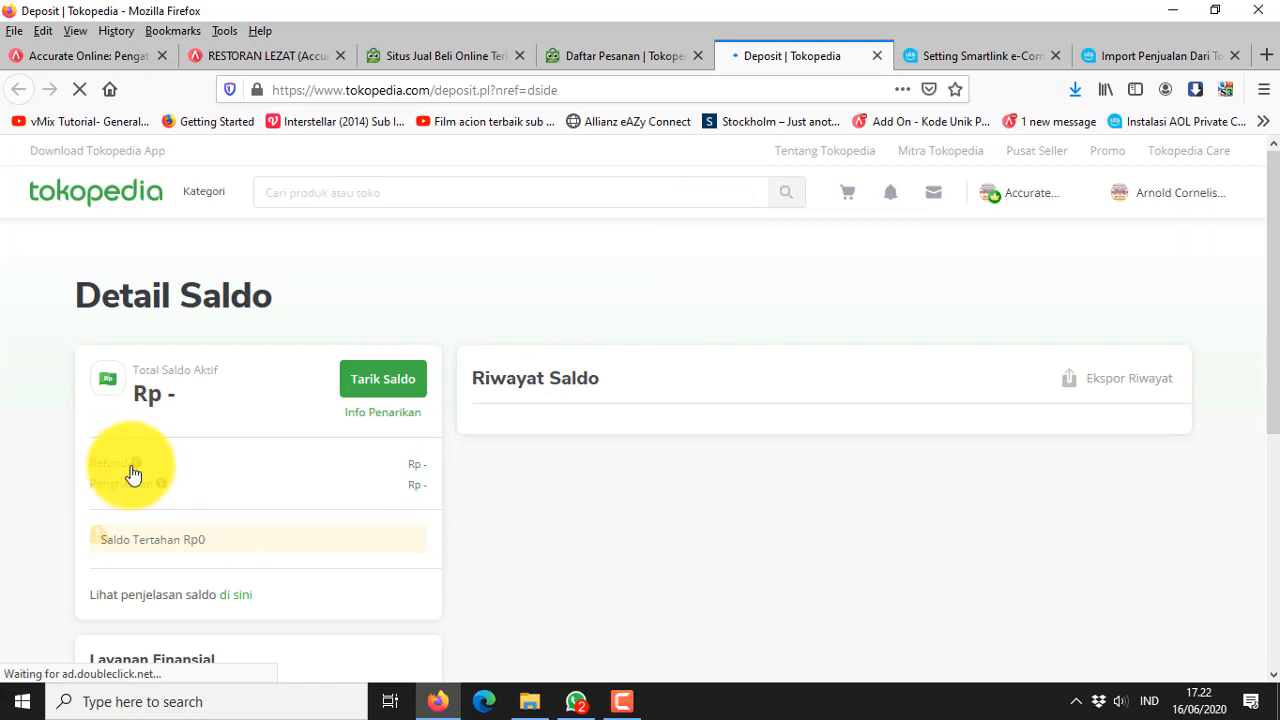
pyautogui.click(375, 375)
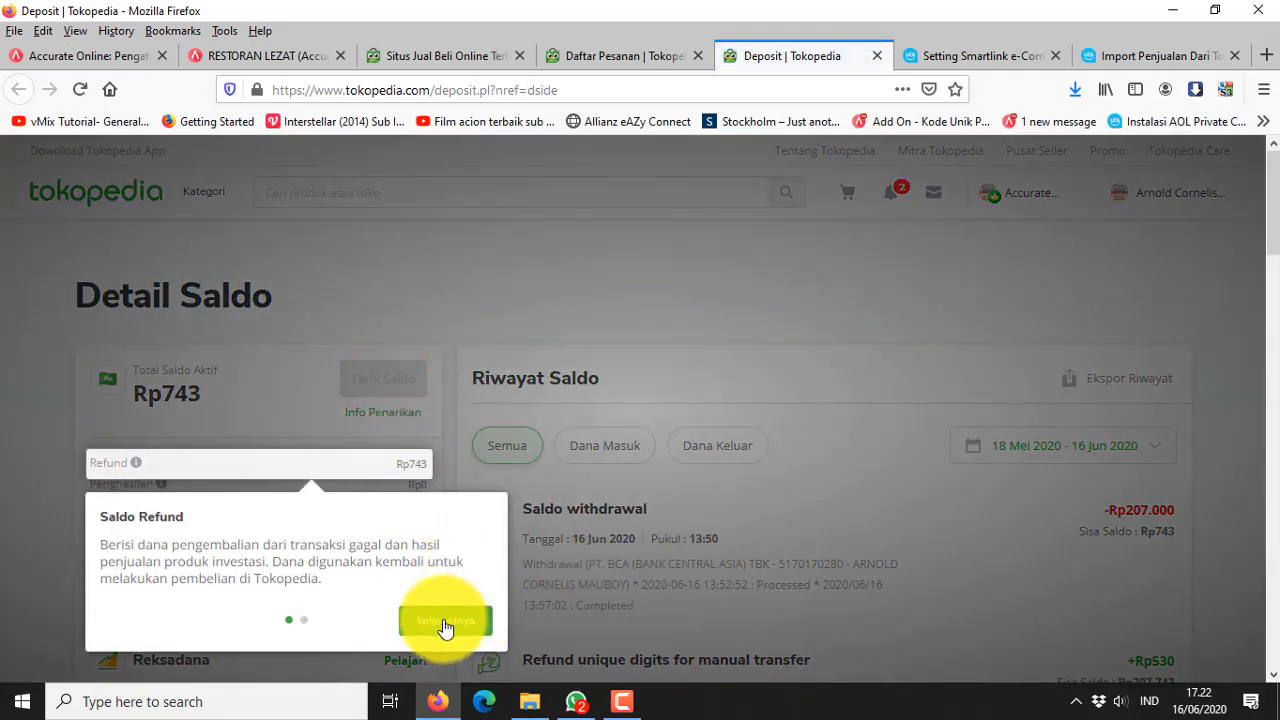
pyautogui.click(445, 620)
pyautogui.click(444, 645)
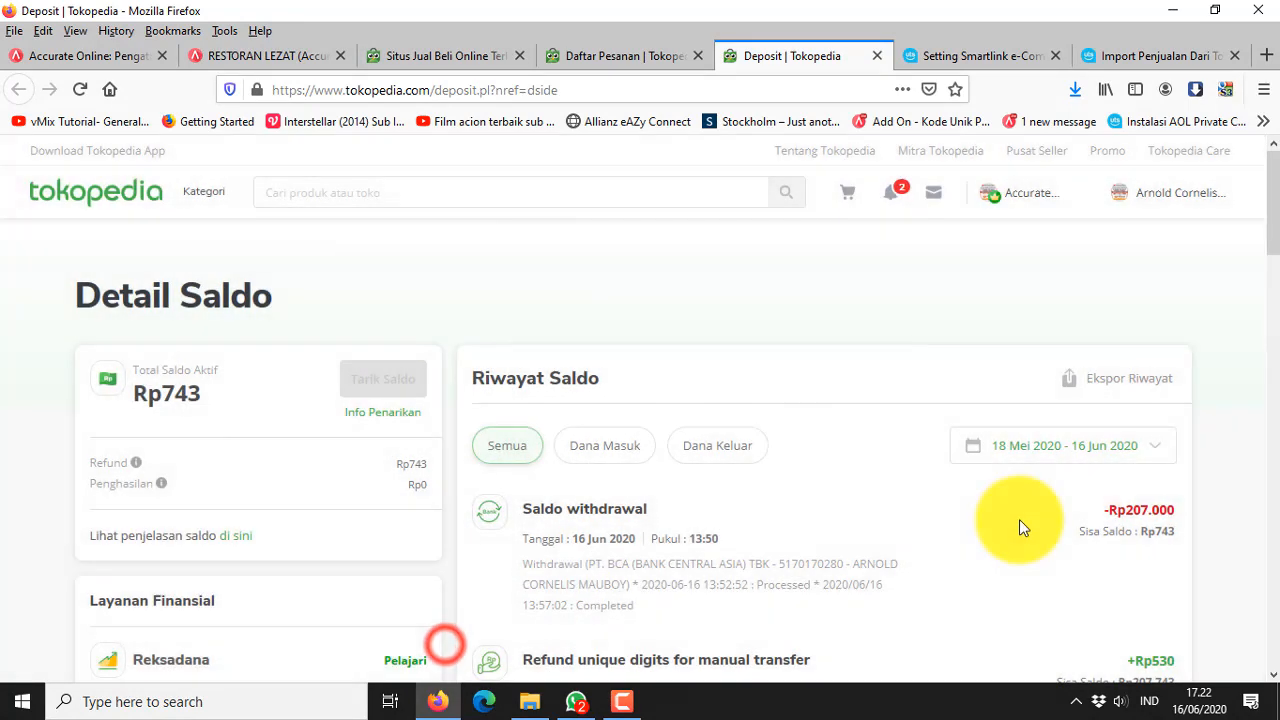
# - Select the Rp207.000 withdrawal in the balance history, then return to Accurate Online
pyautogui.doubleClick(1130, 492)
pyautogui.scroll(-3, 1108, 562)
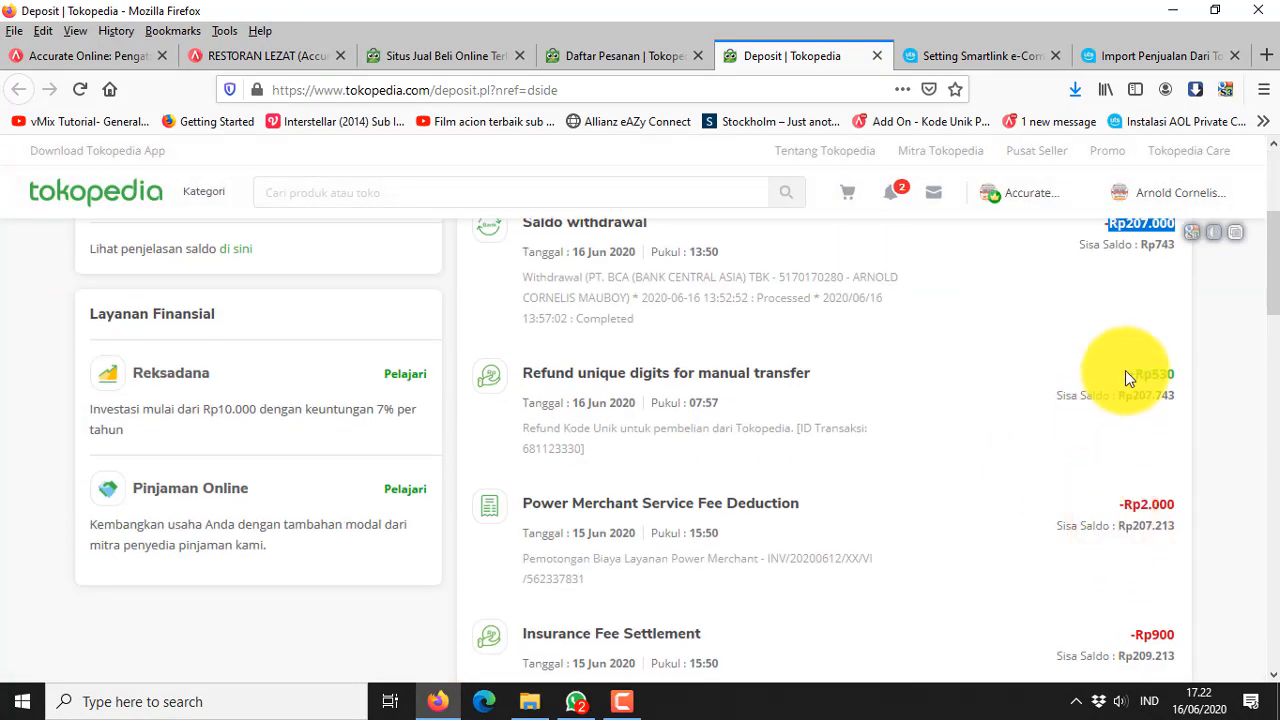
pyautogui.scroll(3, 936, 409)
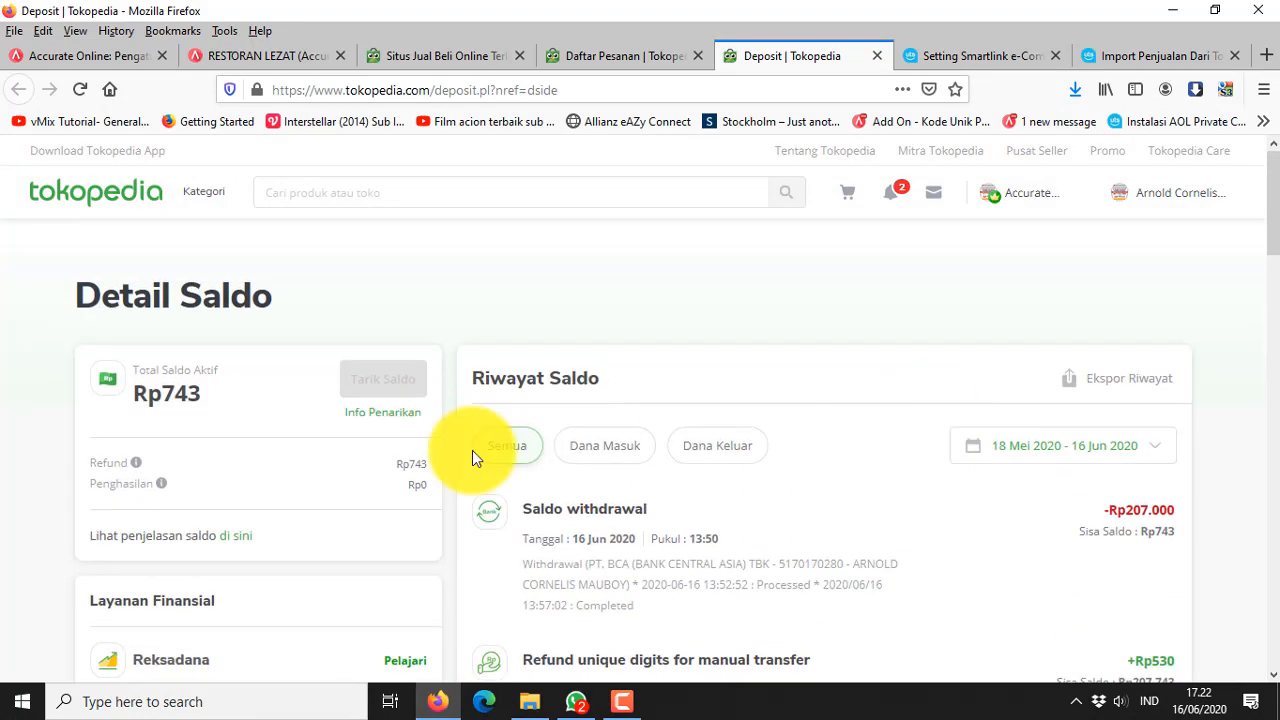
pyautogui.moveTo(585, 706)
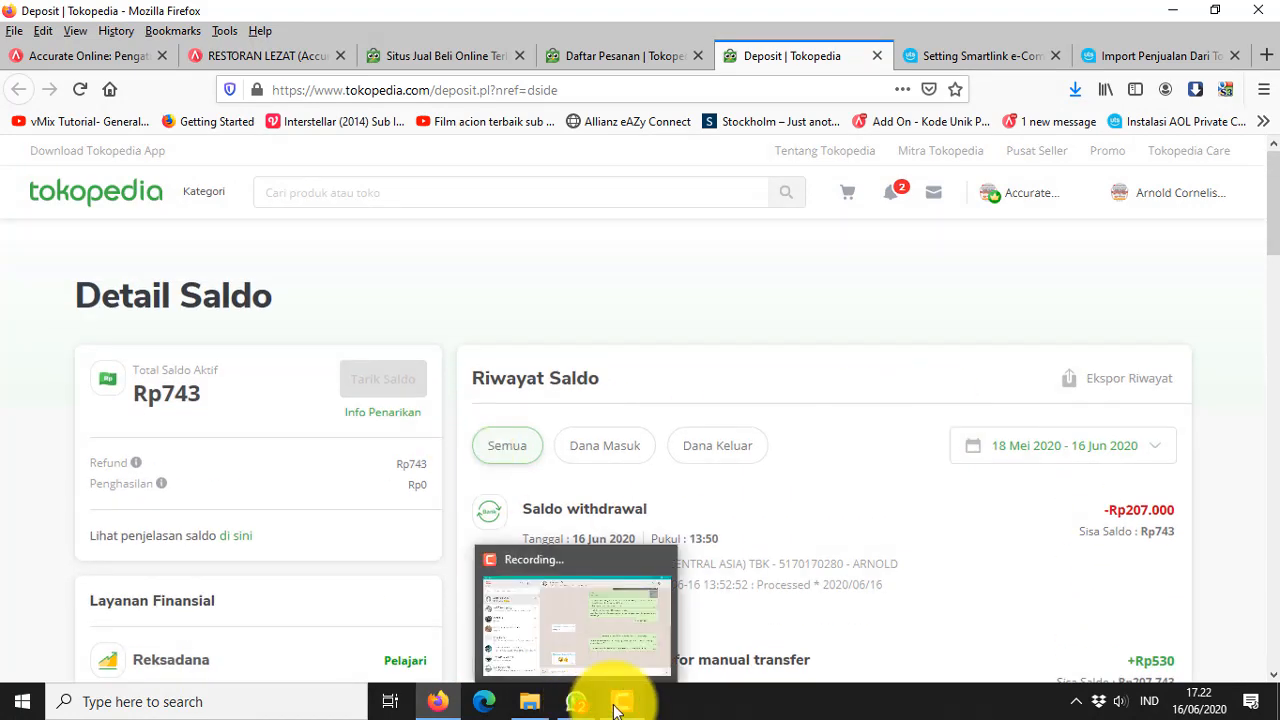
pyautogui.click(266, 57)
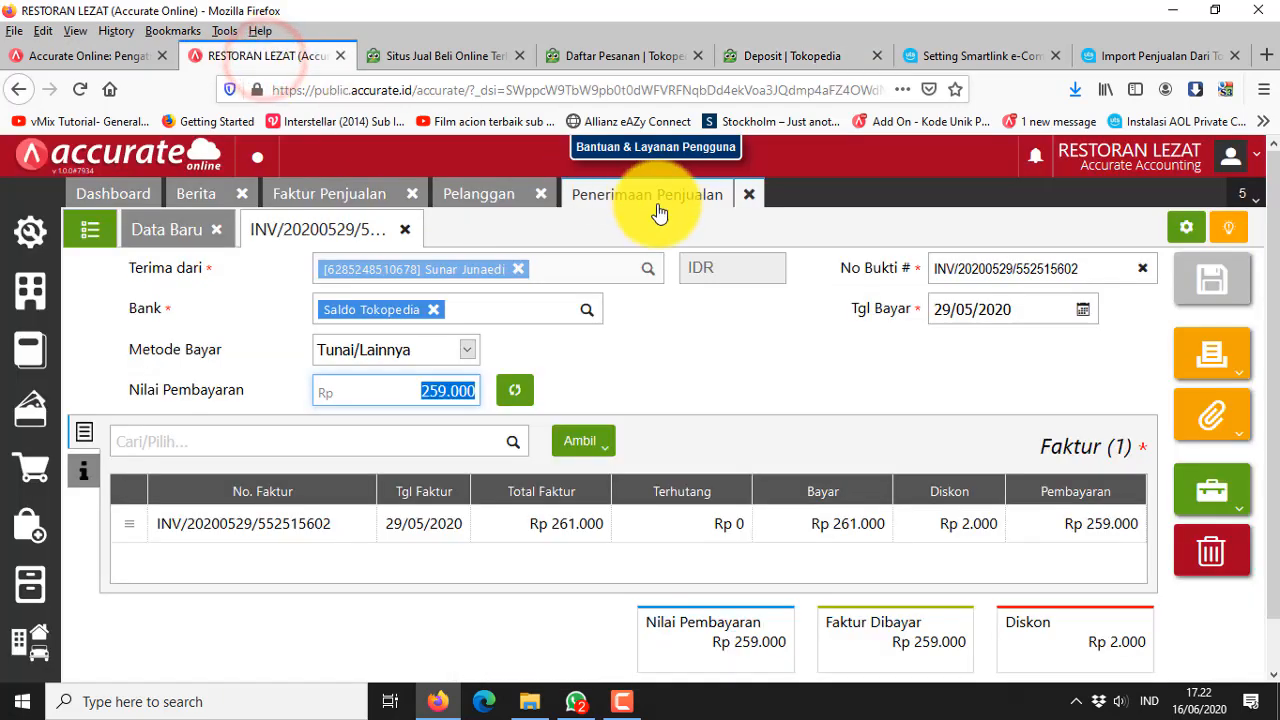
# - Start a new Kas & Bank Transfer Bank from Saldo Tokopedia
pyautogui.click(23, 355)
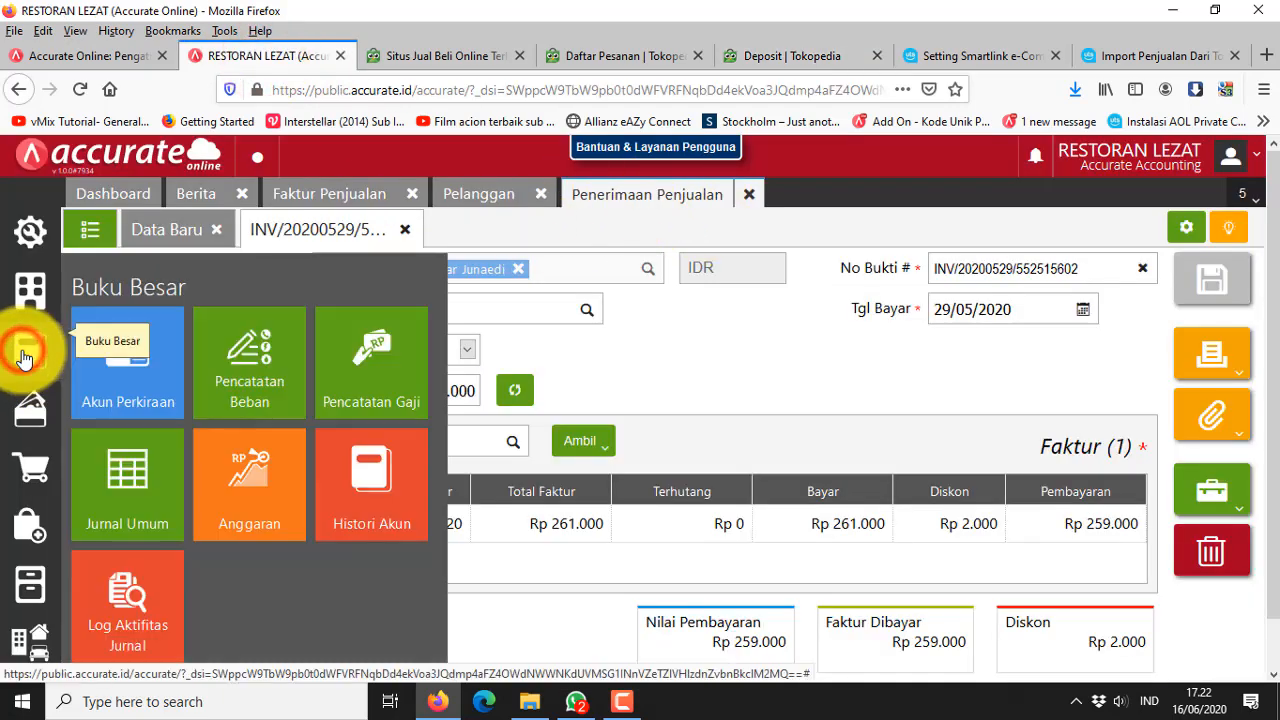
pyautogui.click(31, 410)
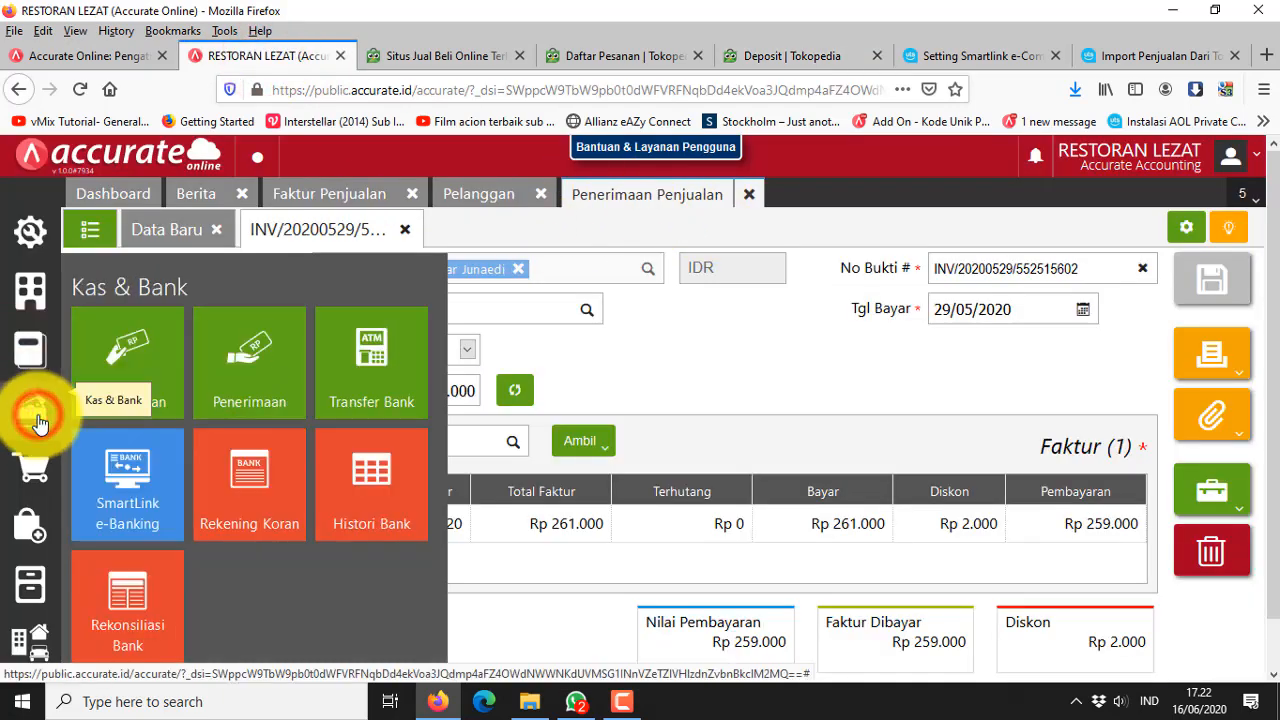
pyautogui.click(400, 394)
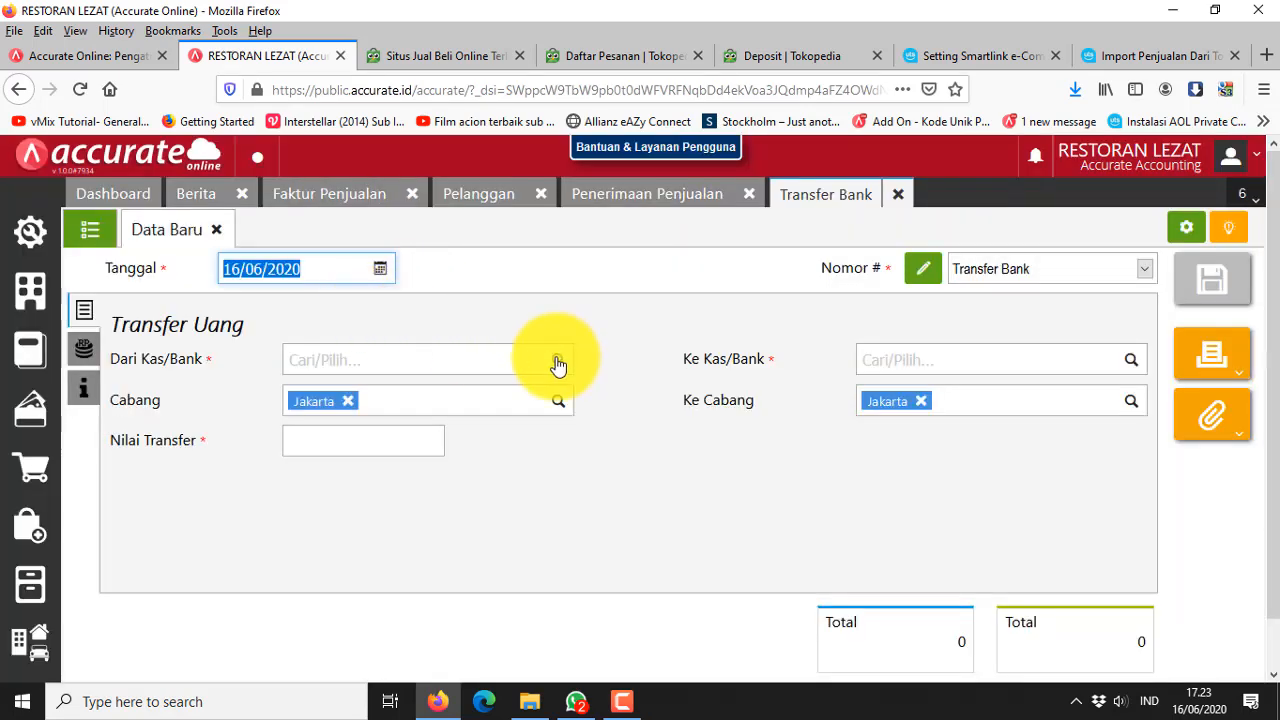
pyautogui.click(557, 360)
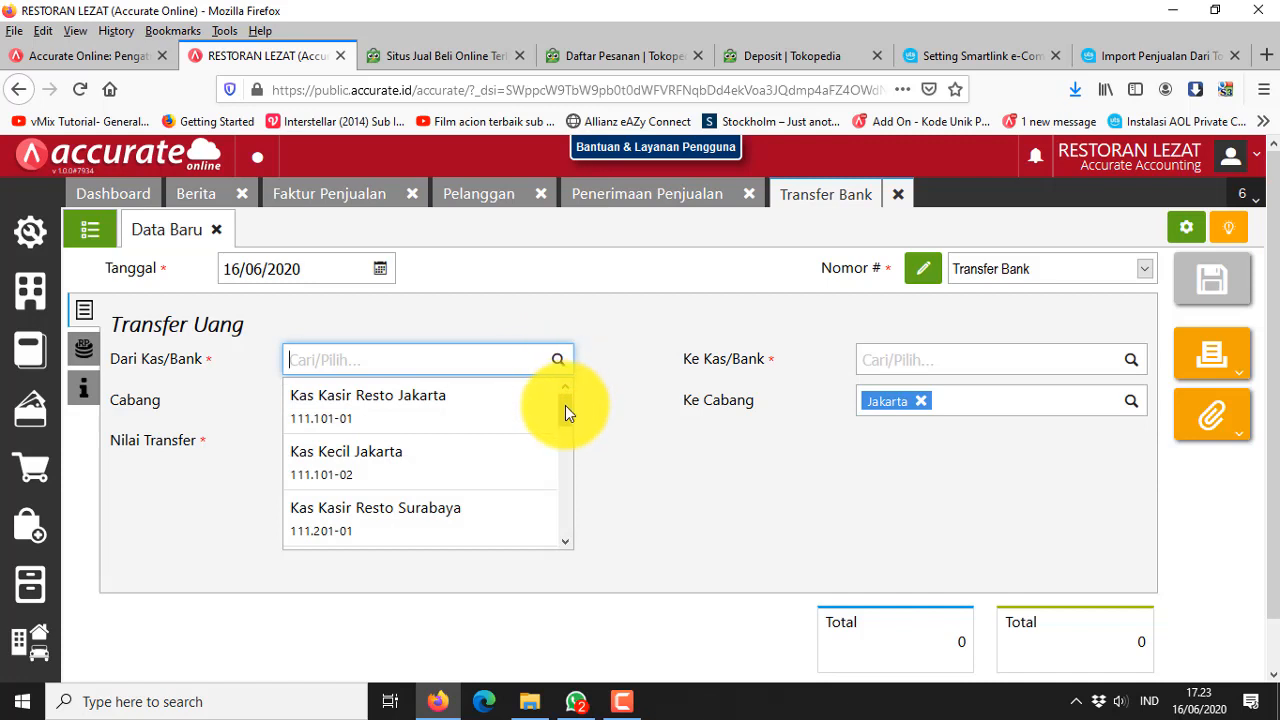
pyautogui.moveTo(565, 405); pyautogui.dragTo(565, 500)
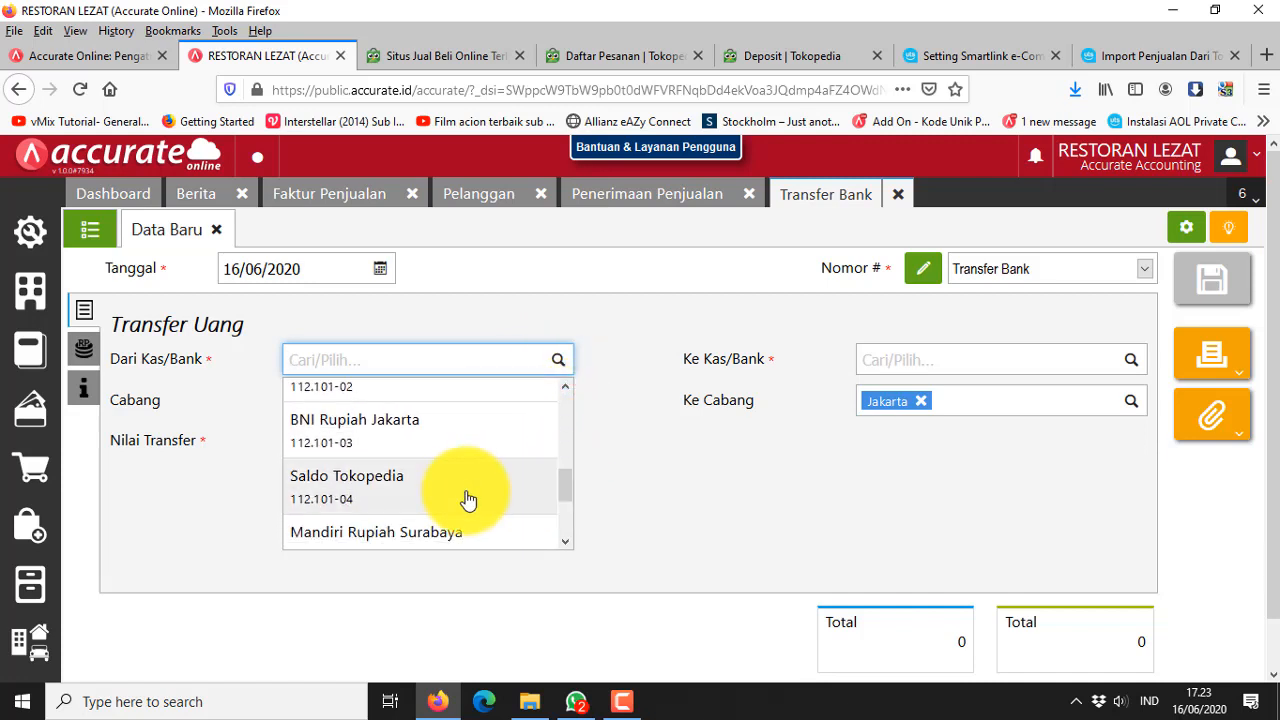
pyautogui.click(466, 482)
# - Make Mandiri Rupiah Jakarta the Rp 200.000 transfer's destination instead of Kas Kasir Resto Jakarta
pyautogui.click(1127, 362)
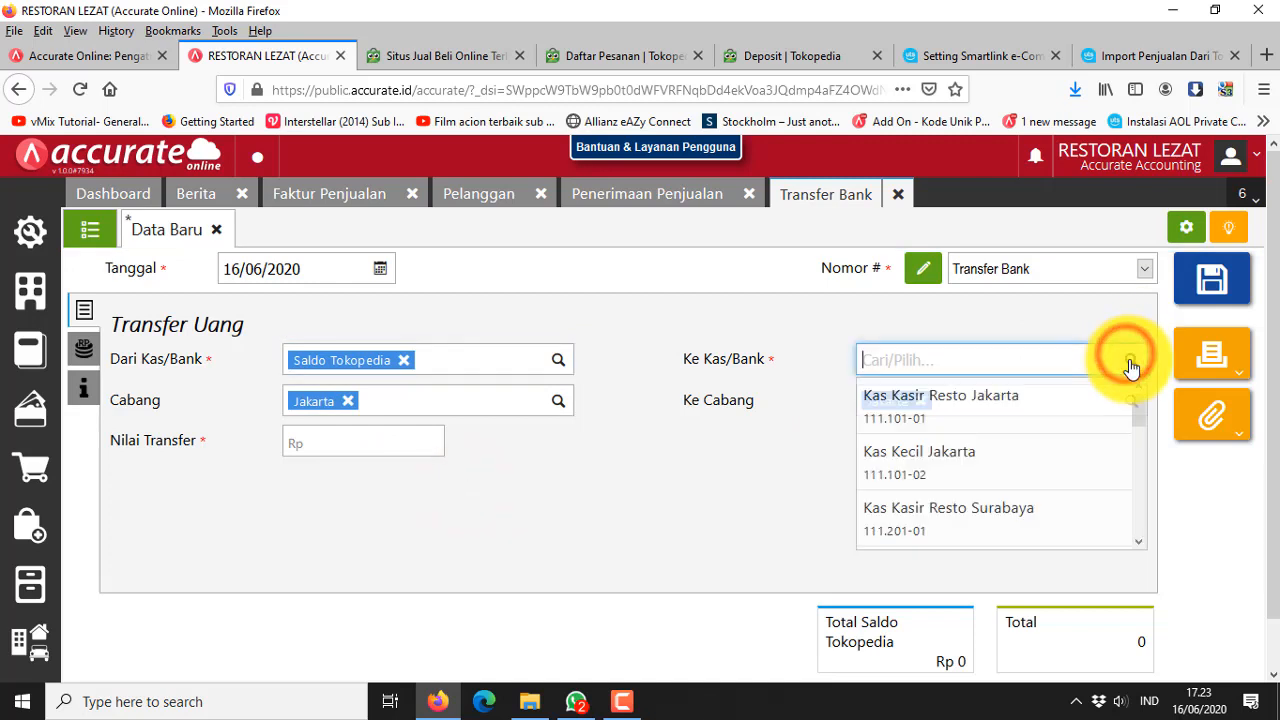
pyautogui.click(996, 420)
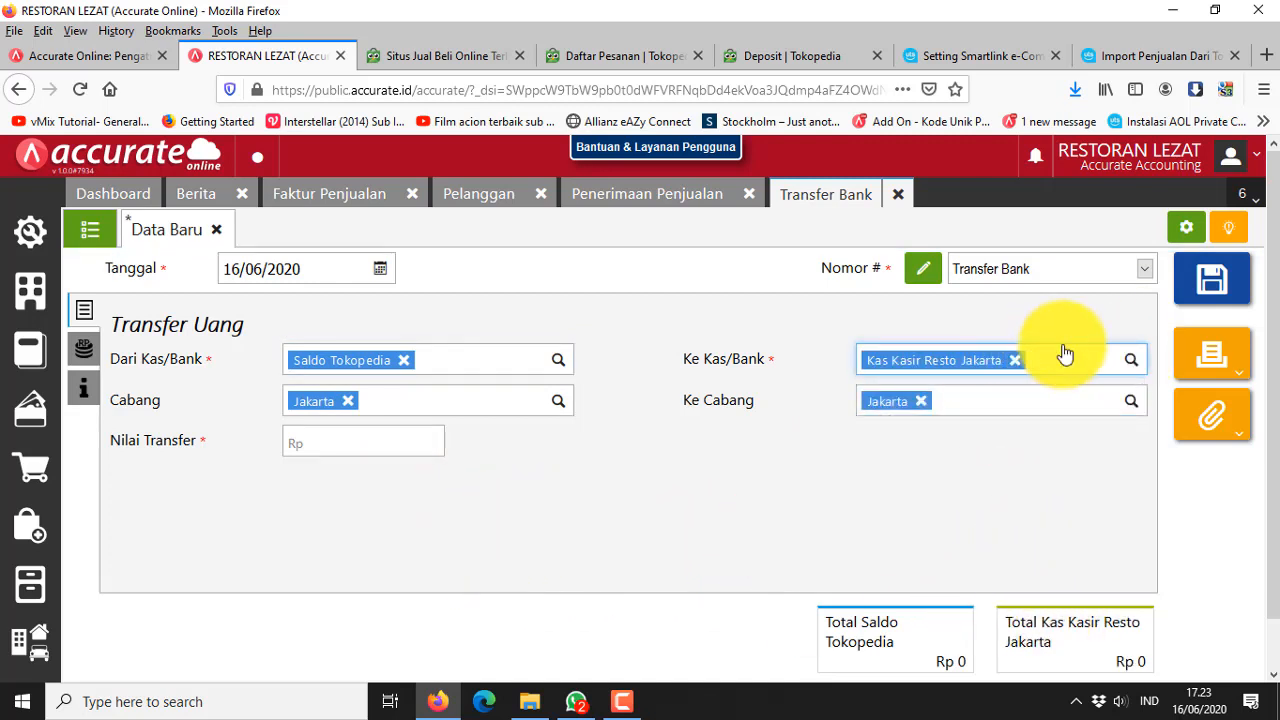
pyautogui.click(1014, 360)
pyautogui.click(1135, 360)
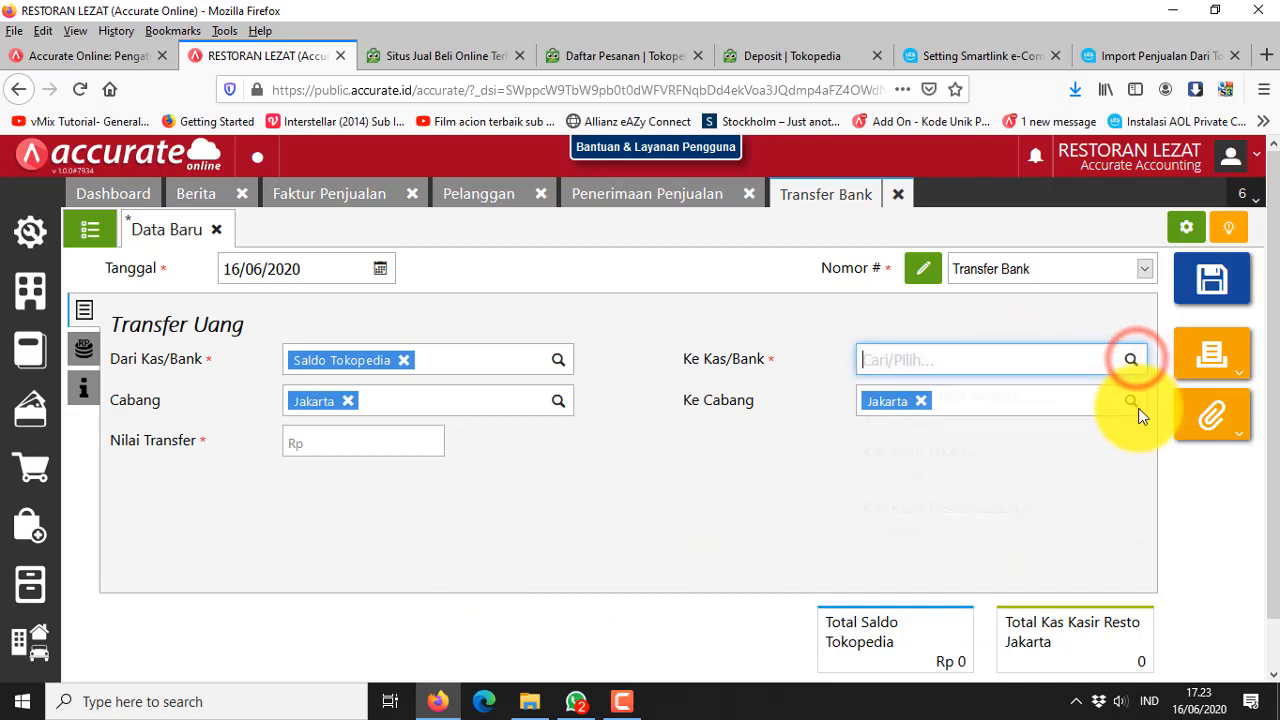
pyautogui.moveTo(1138, 405); pyautogui.dragTo(1142, 447)
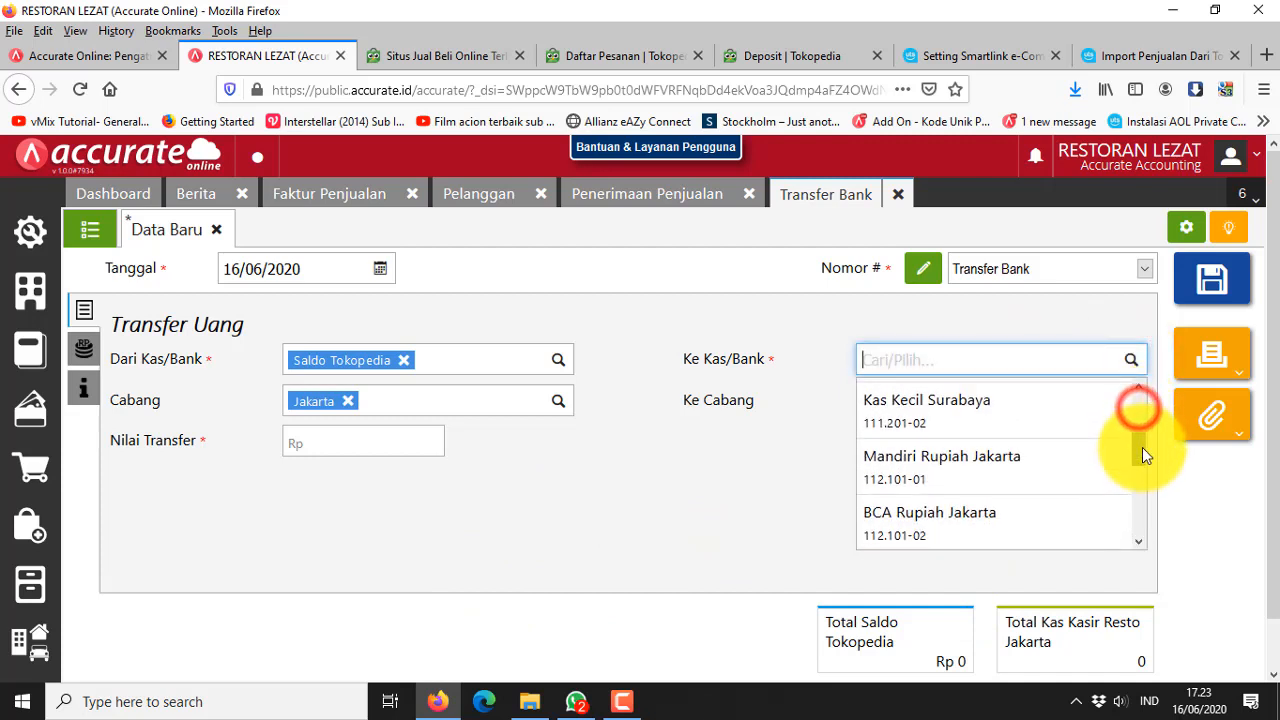
pyautogui.click(1050, 463)
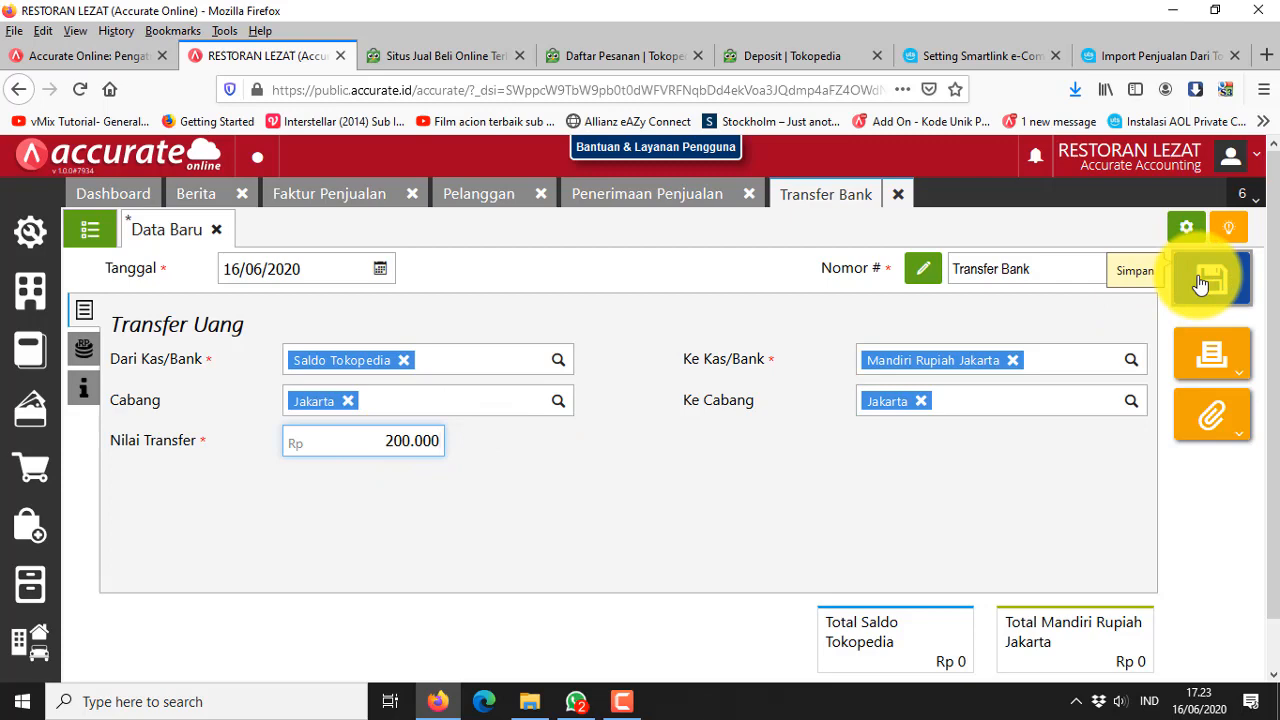
pyautogui.click(354, 194)
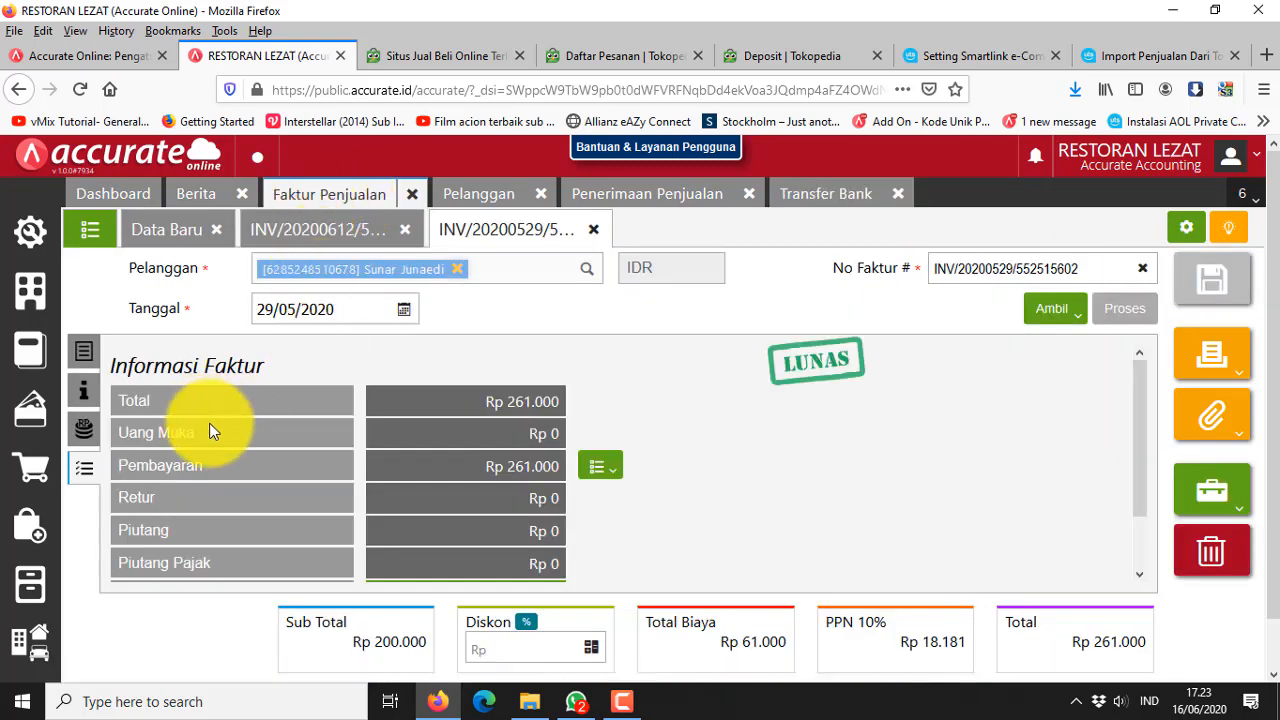
# - Review the invoice's other charges and additional information panels
pyautogui.click(84, 428)
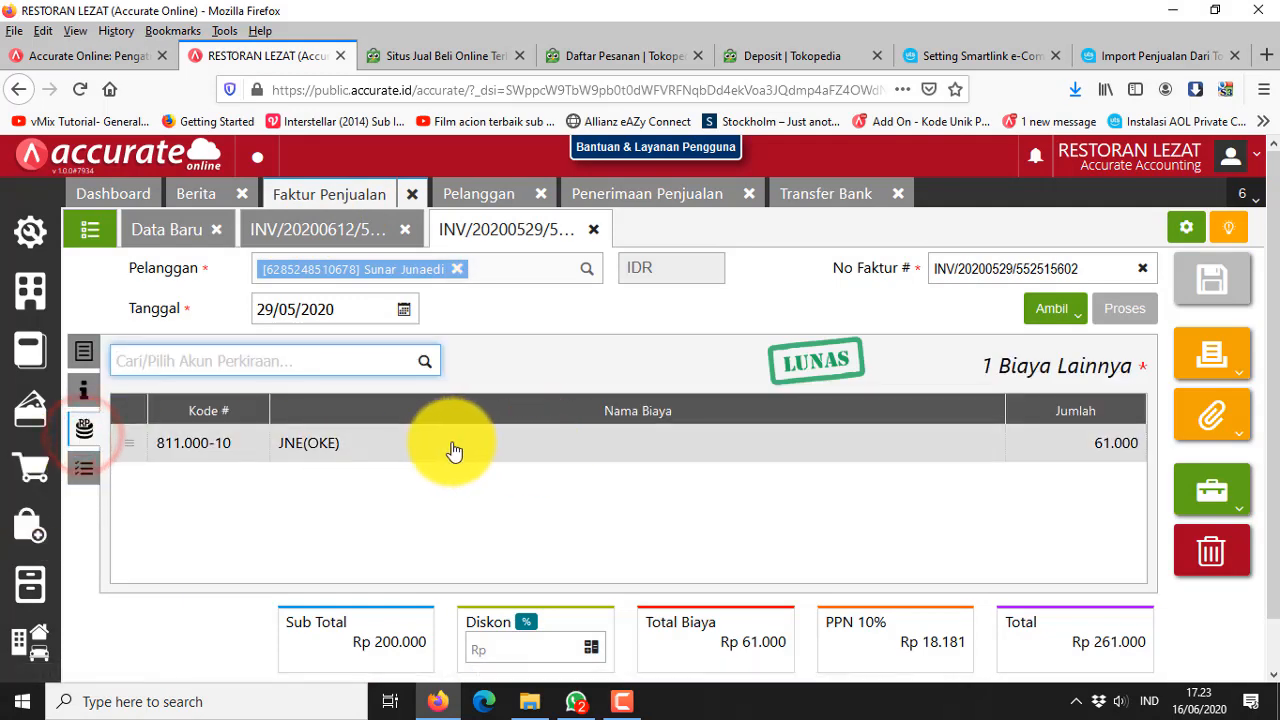
pyautogui.click(85, 390)
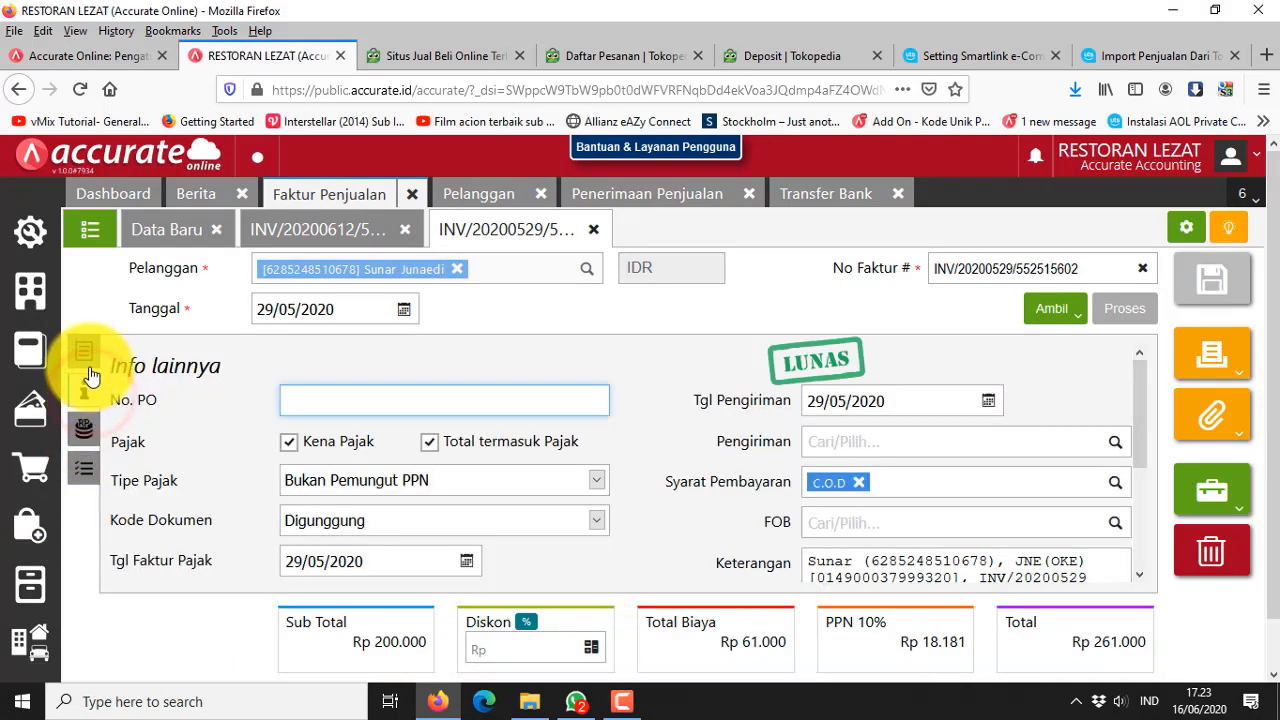
pyautogui.scroll(-2, 423, 498)
pyautogui.scroll(1, 422, 495)
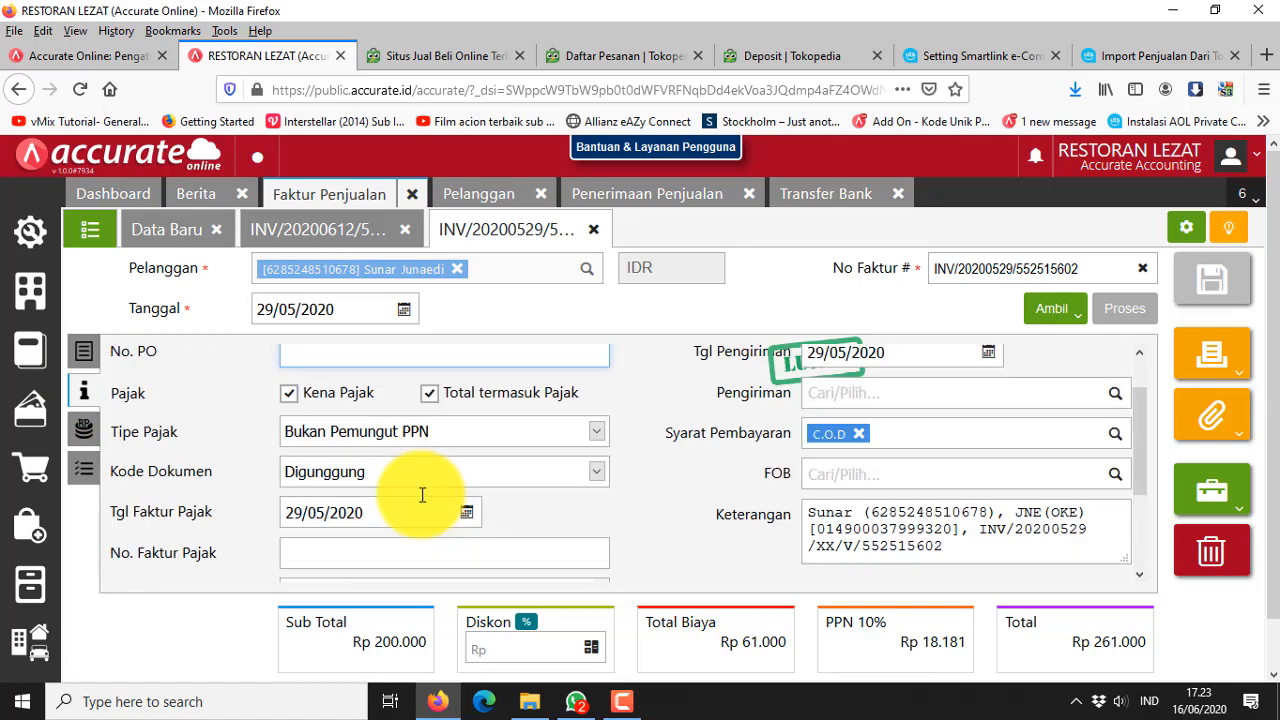
pyautogui.scroll(1, 422, 495)
# - Return to the item lines, then list all three Penerimaan Penjualan receipts
pyautogui.click(82, 349)
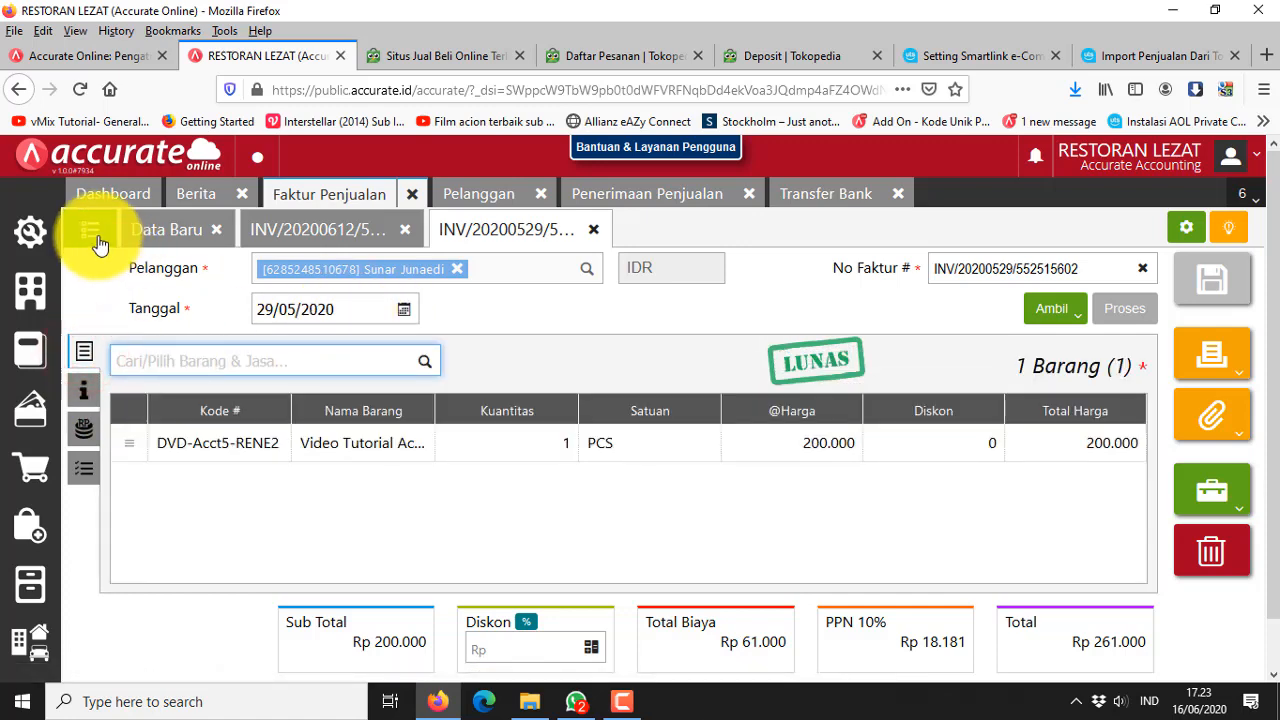
pyautogui.click(664, 194)
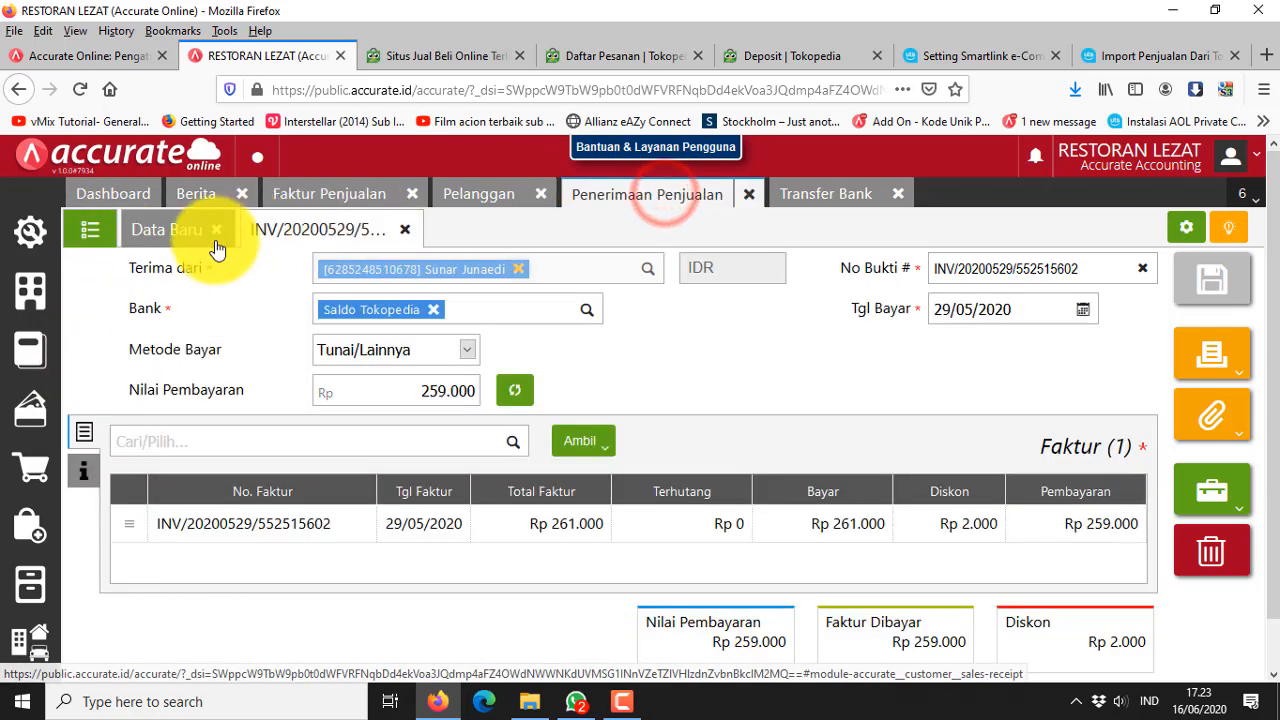
pyautogui.click(88, 232)
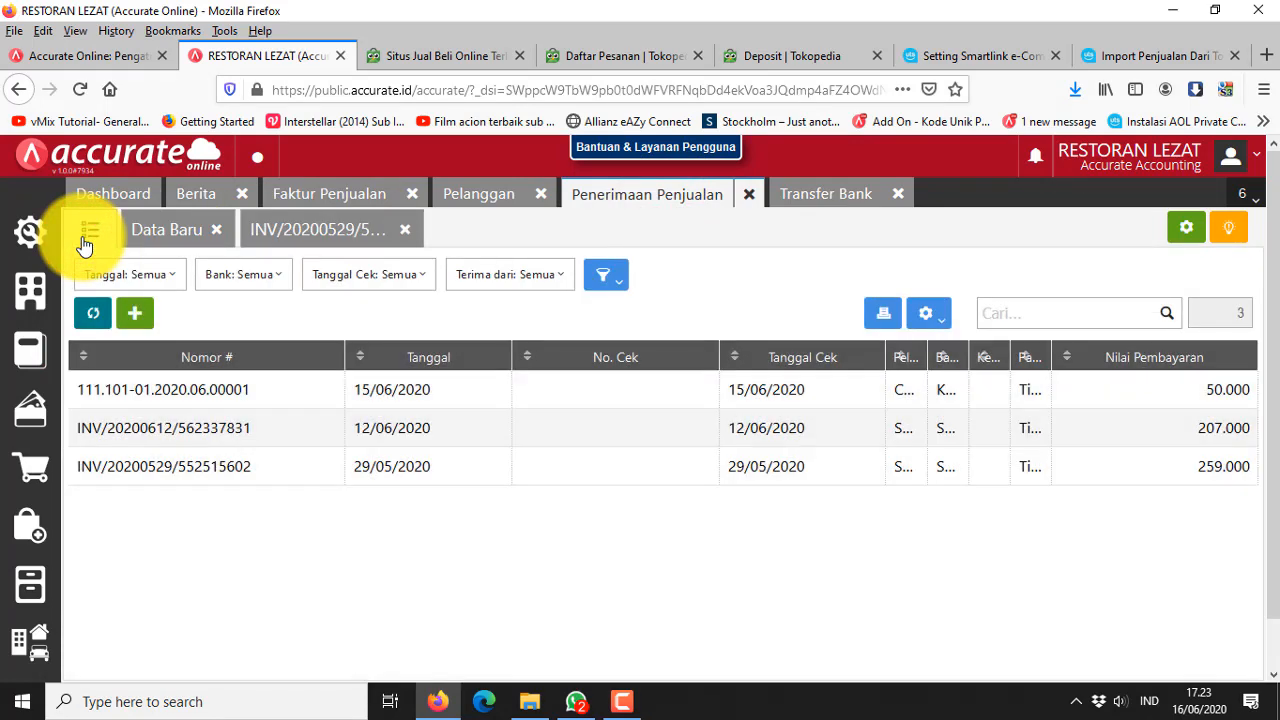
# - Search the chart of accounts for 'fee toko' and open Biaya Fee Tokopedia
pyautogui.click(33, 366)
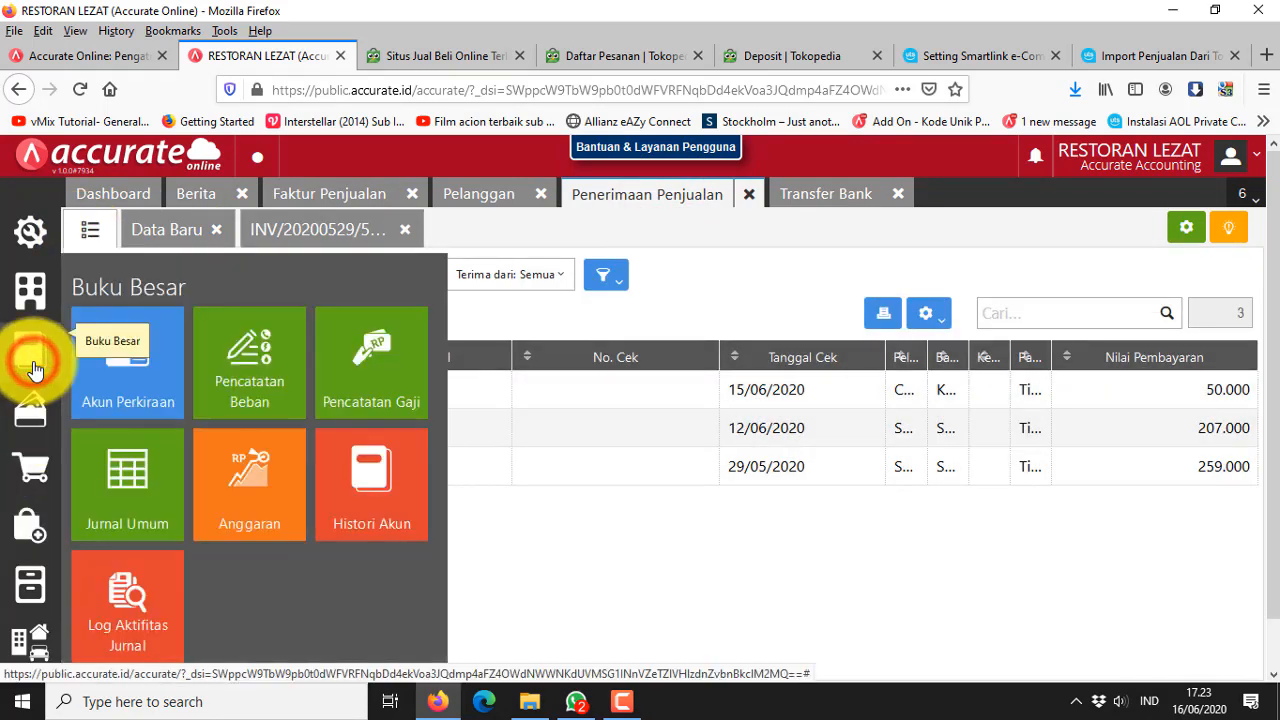
pyautogui.click(160, 385)
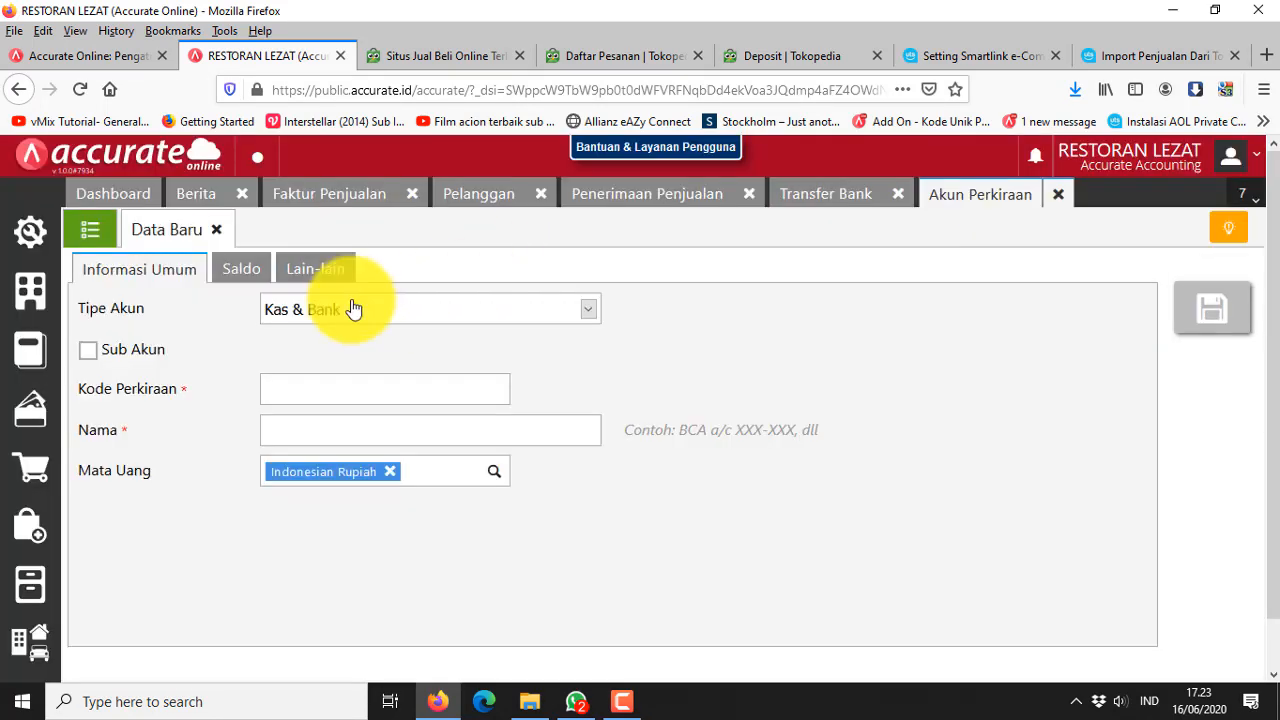
pyautogui.click(88, 229)
pyautogui.click(1040, 310)
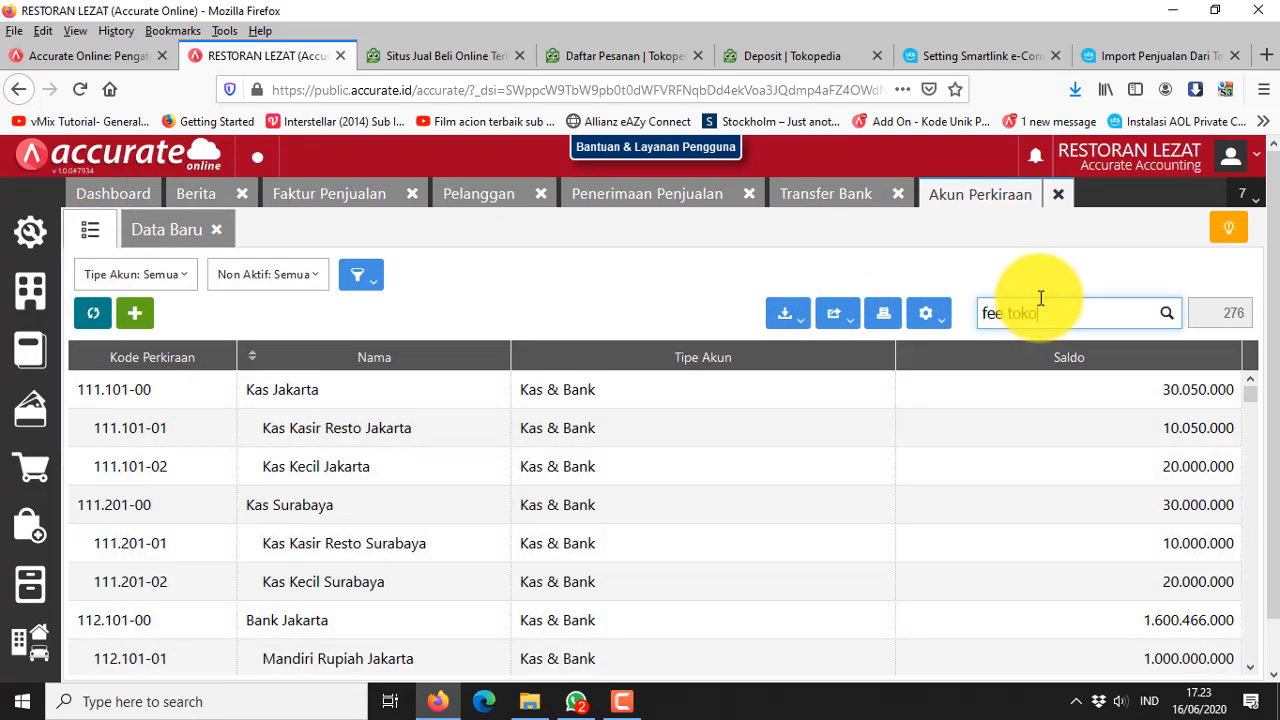
pyautogui.press('Return')
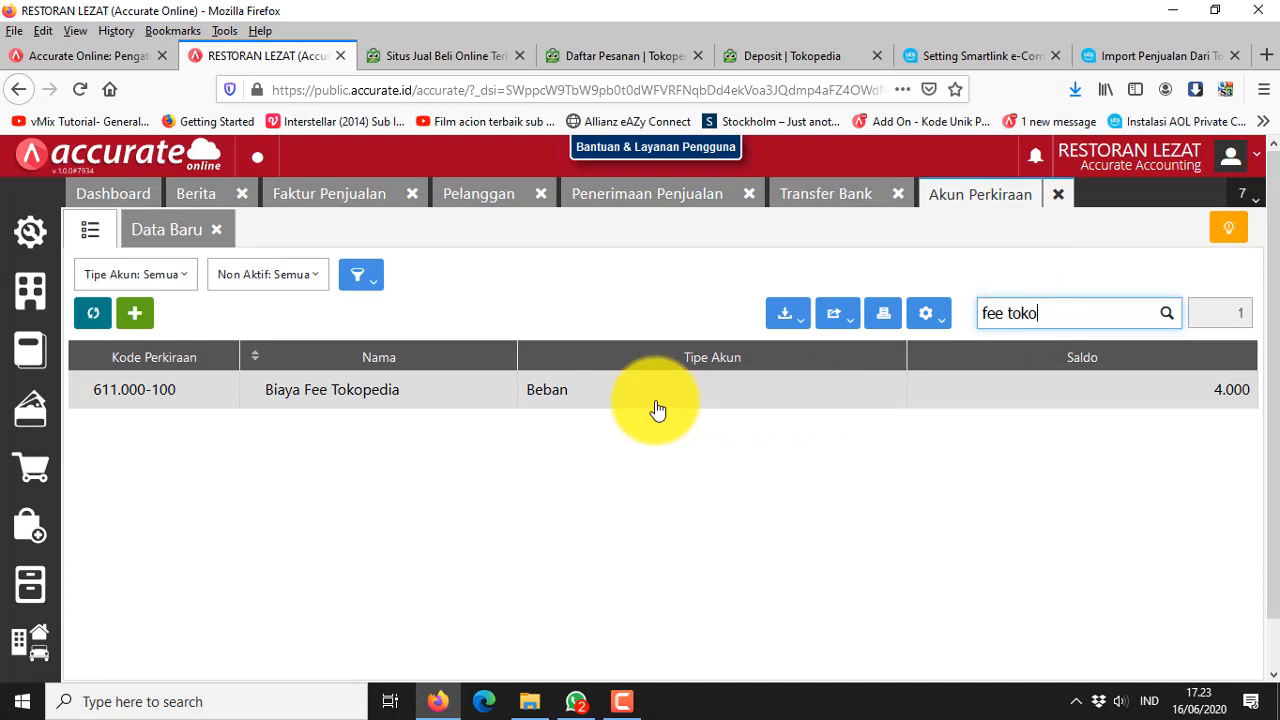
pyautogui.click(1025, 388)
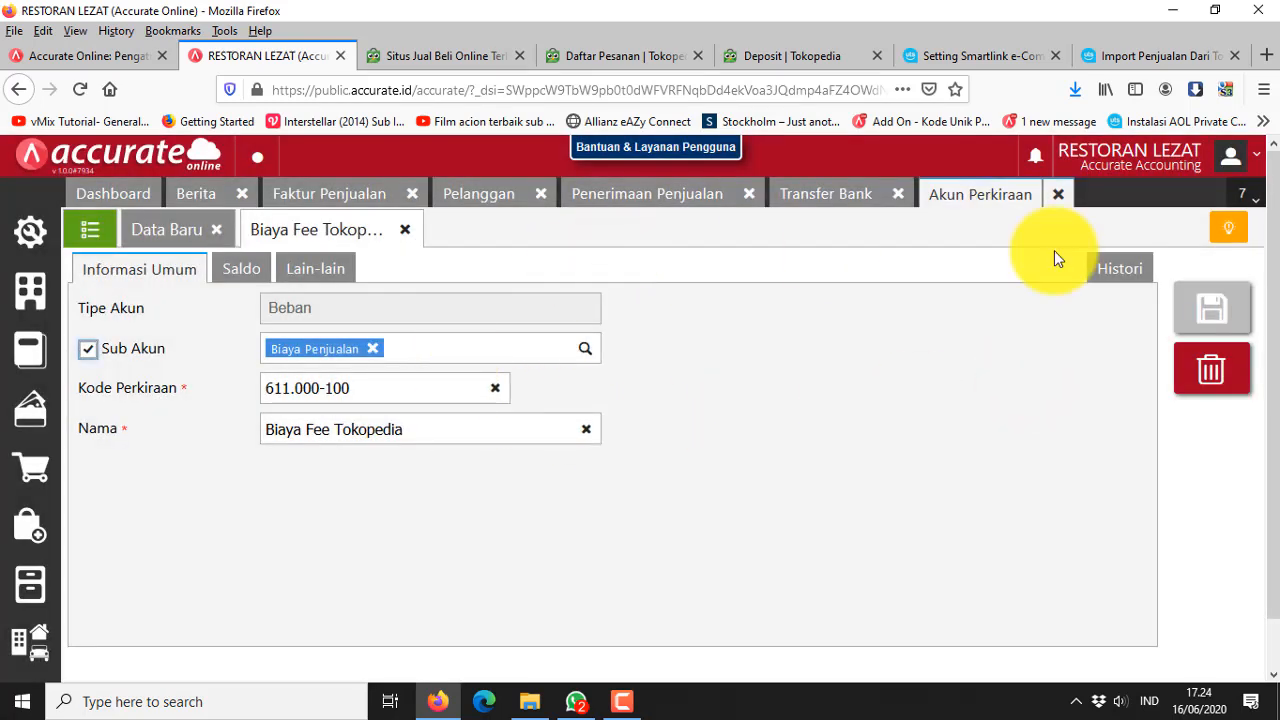
# - Load the account's Saldo history from 01/06/2017 and open the 29/05/2020 payment row
pyautogui.click(1117, 269)
pyautogui.click(237, 310)
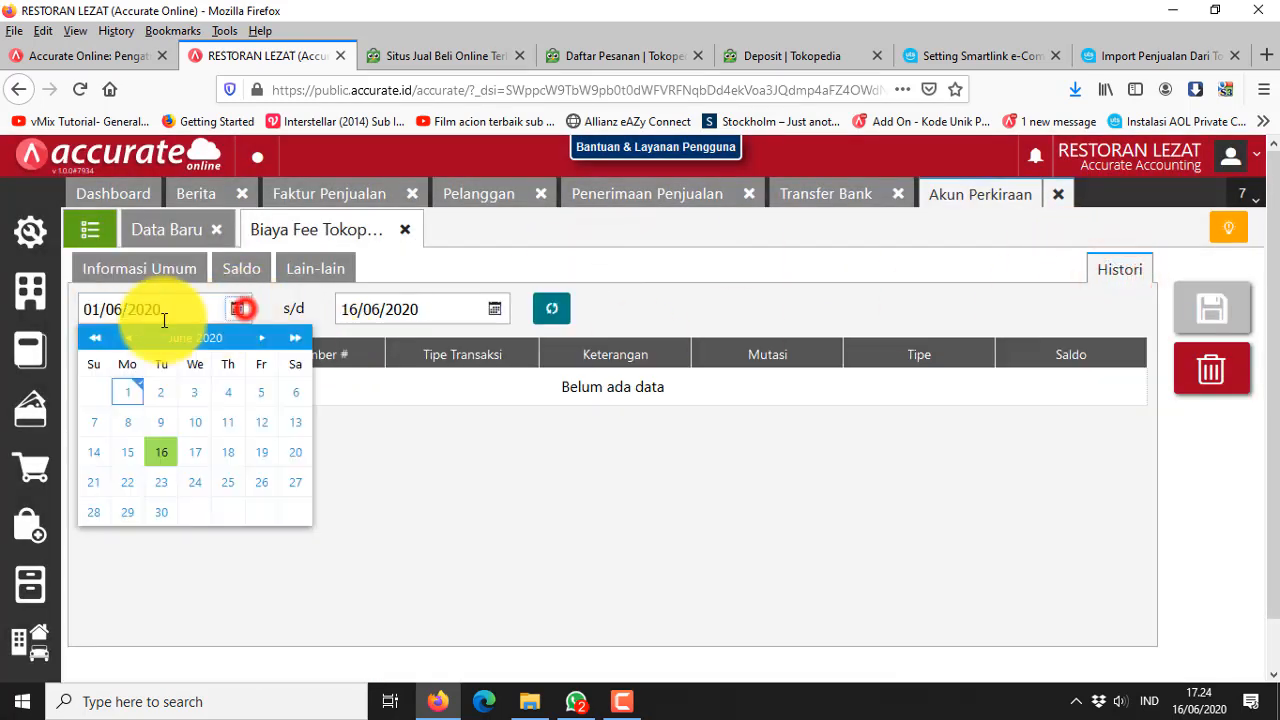
pyautogui.click(96, 337)
pyautogui.click(96, 337)
pyautogui.click(96, 337)
pyautogui.click(228, 392)
pyautogui.click(541, 312)
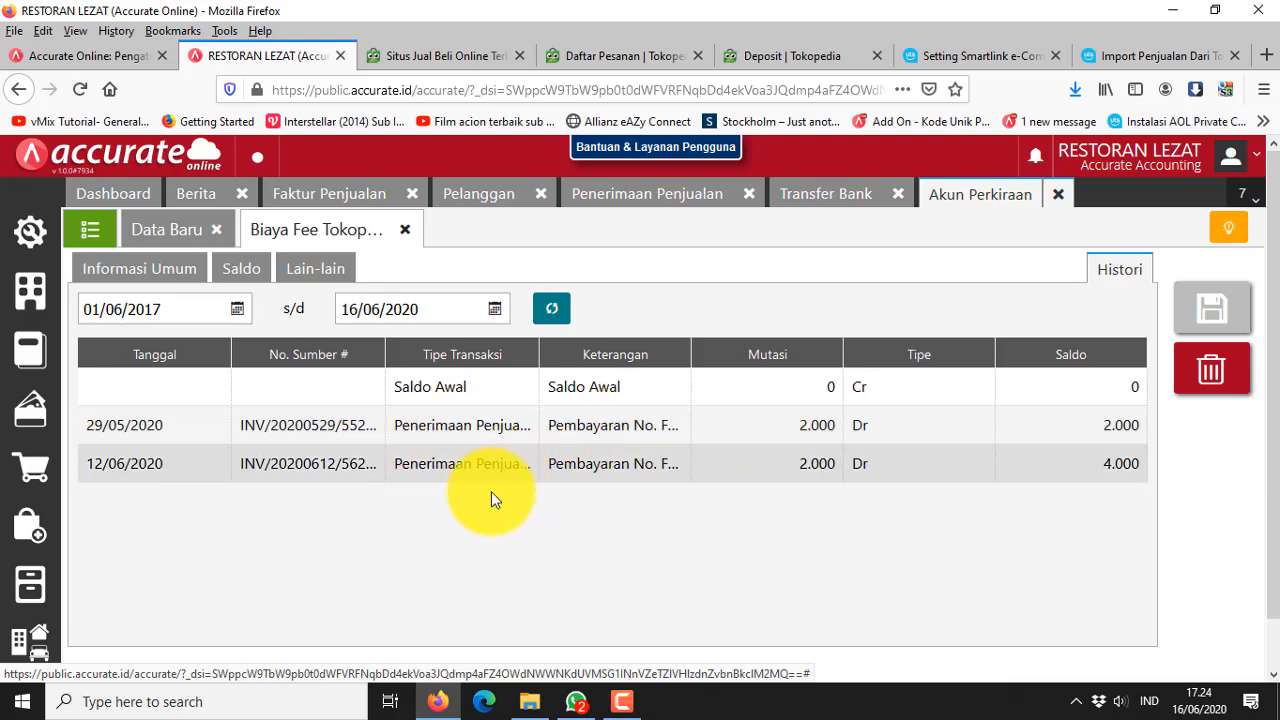
pyautogui.doubleClick(728, 425)
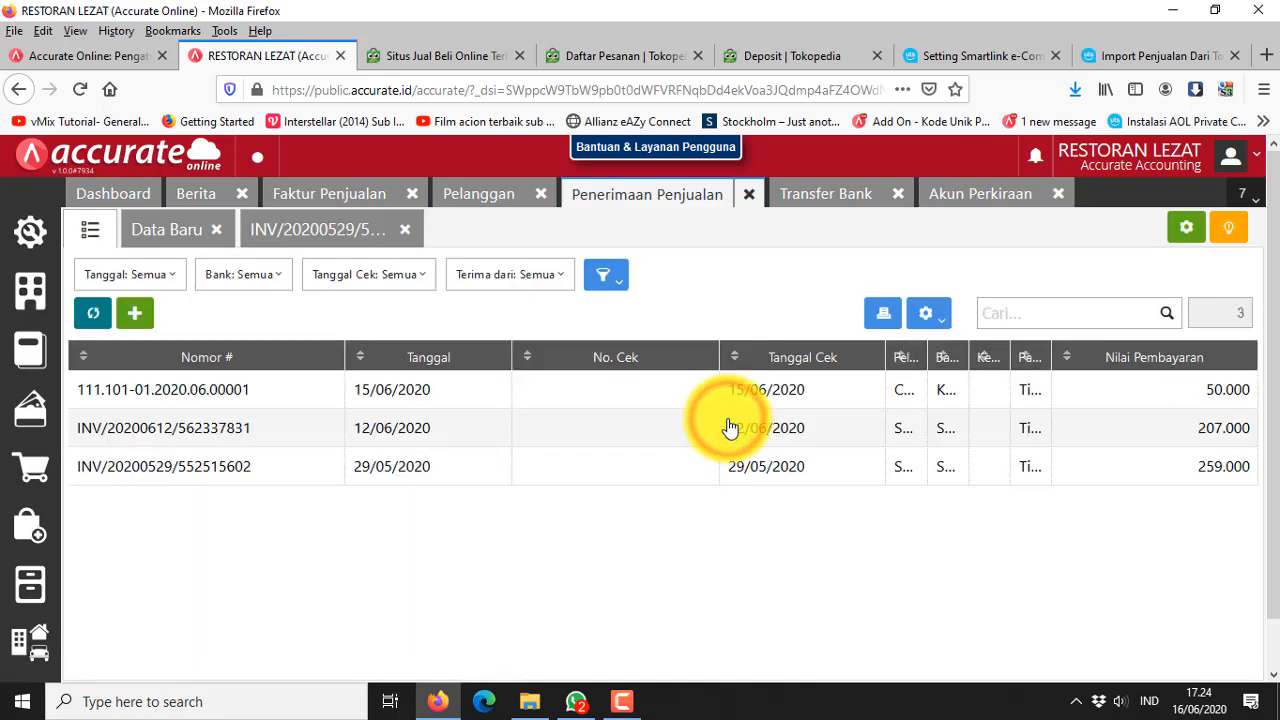
# - Verify the invoice payment's Rp 2.000 discount goes to Biaya Fee Tokopedia, then confirm with Lanjut
pyautogui.scroll(-1, 670, 498)
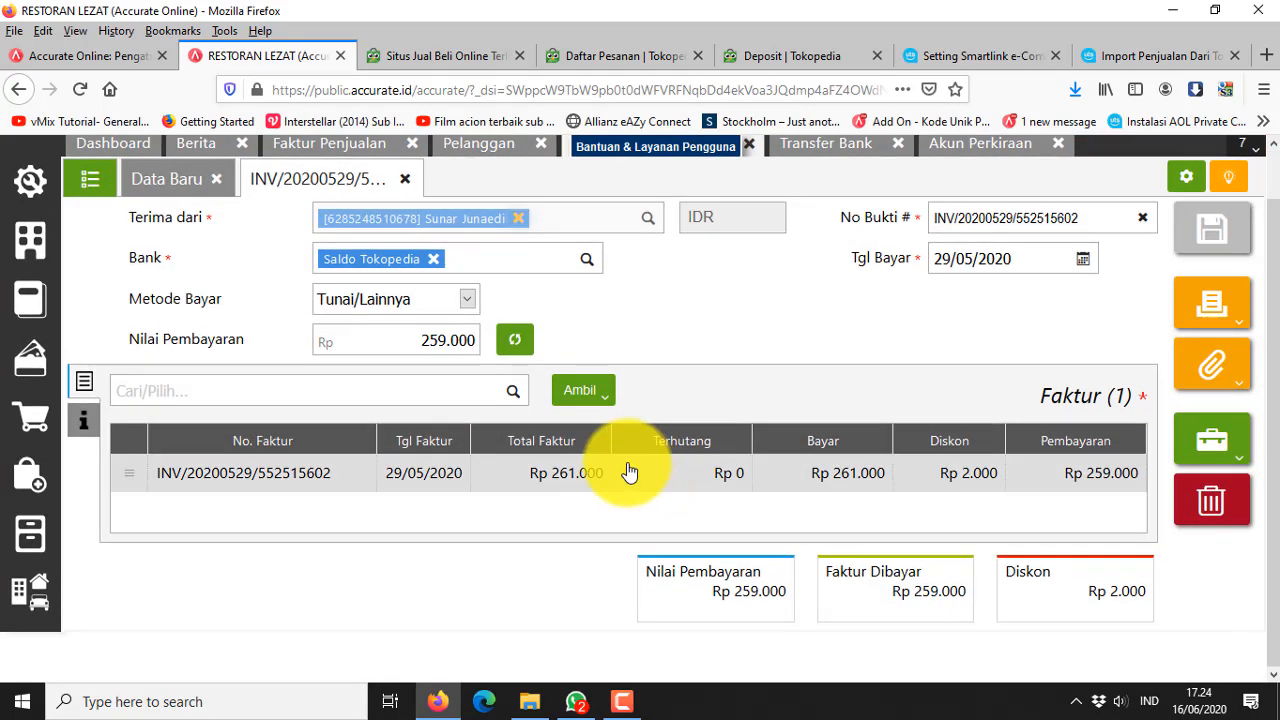
pyautogui.click(698, 485)
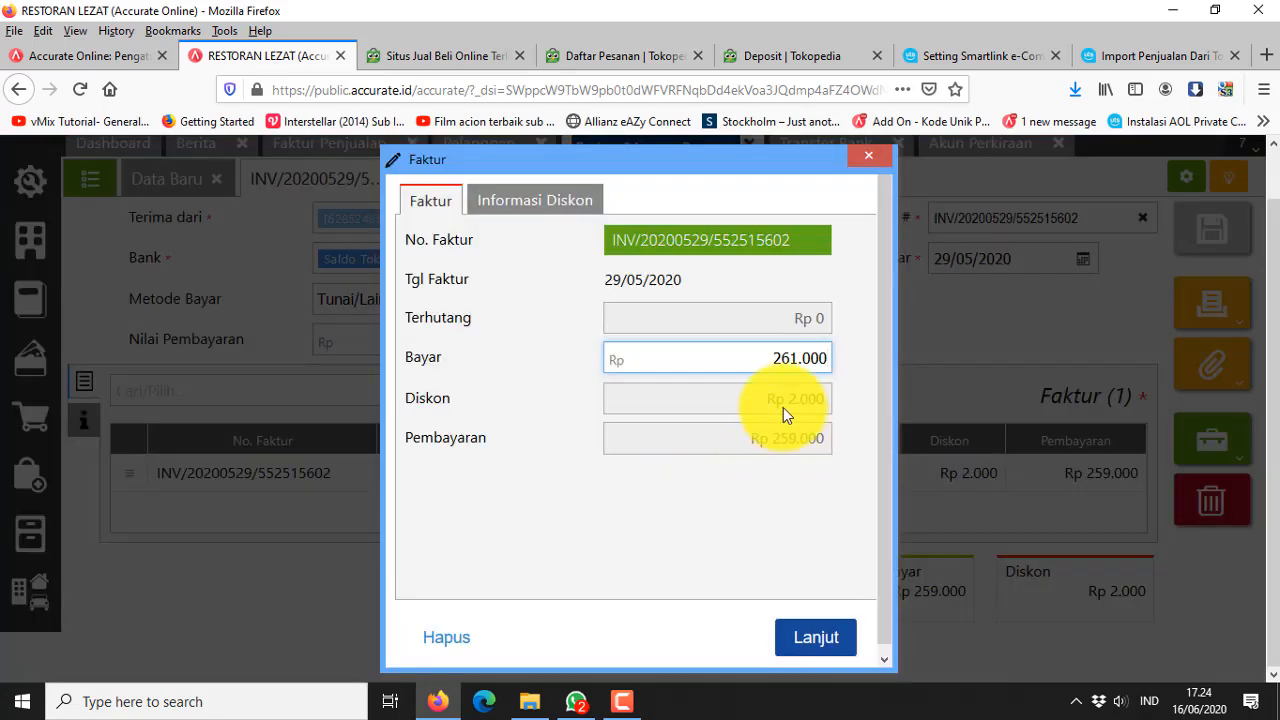
pyautogui.click(538, 208)
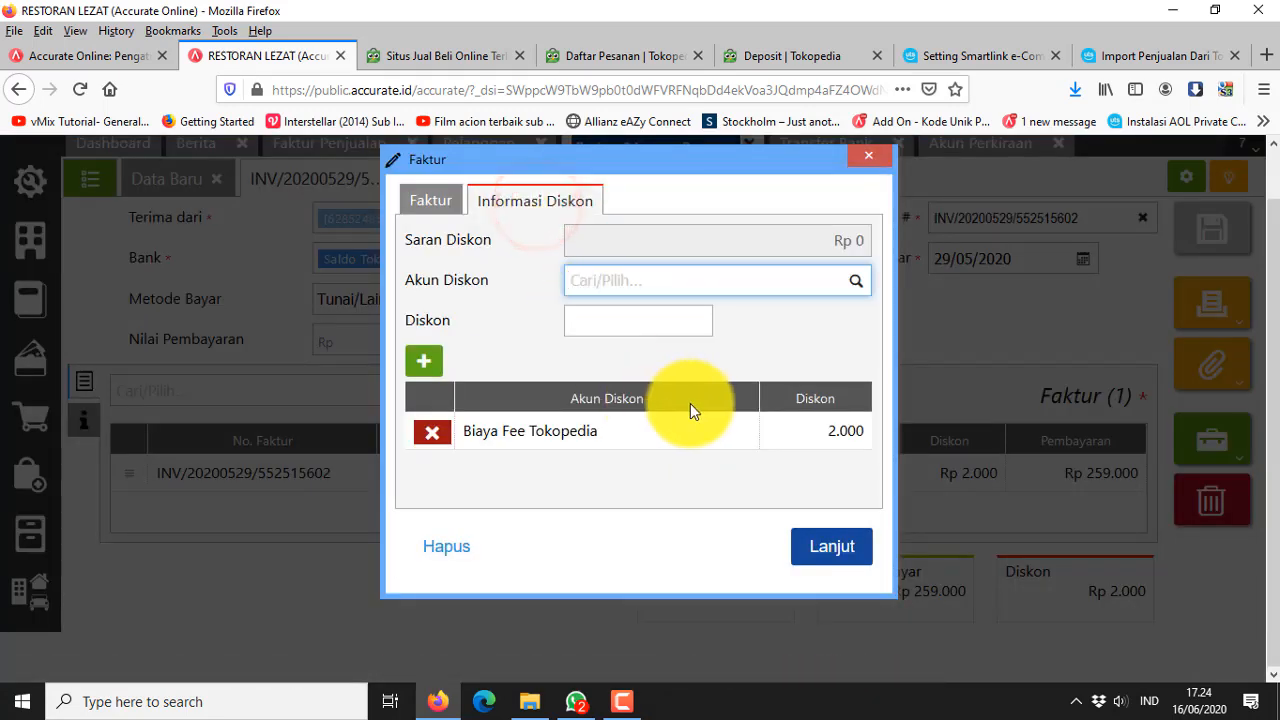
pyautogui.click(873, 162)
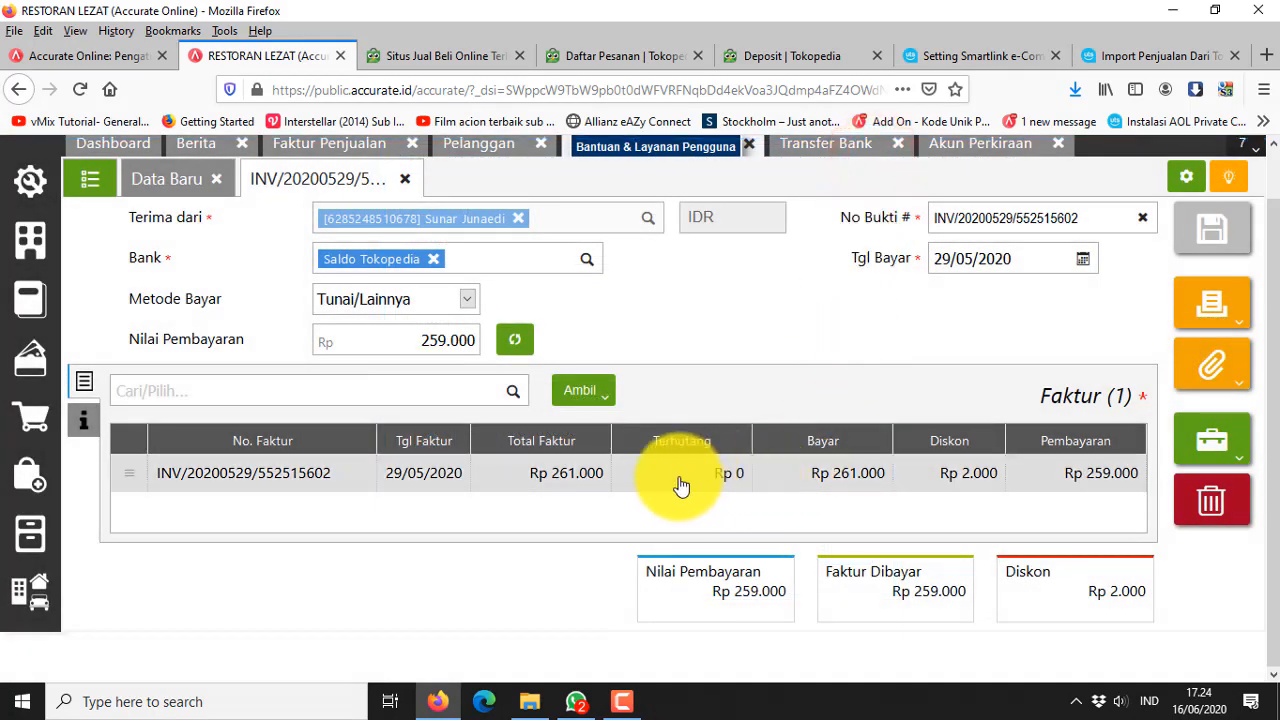
pyautogui.click(621, 483)
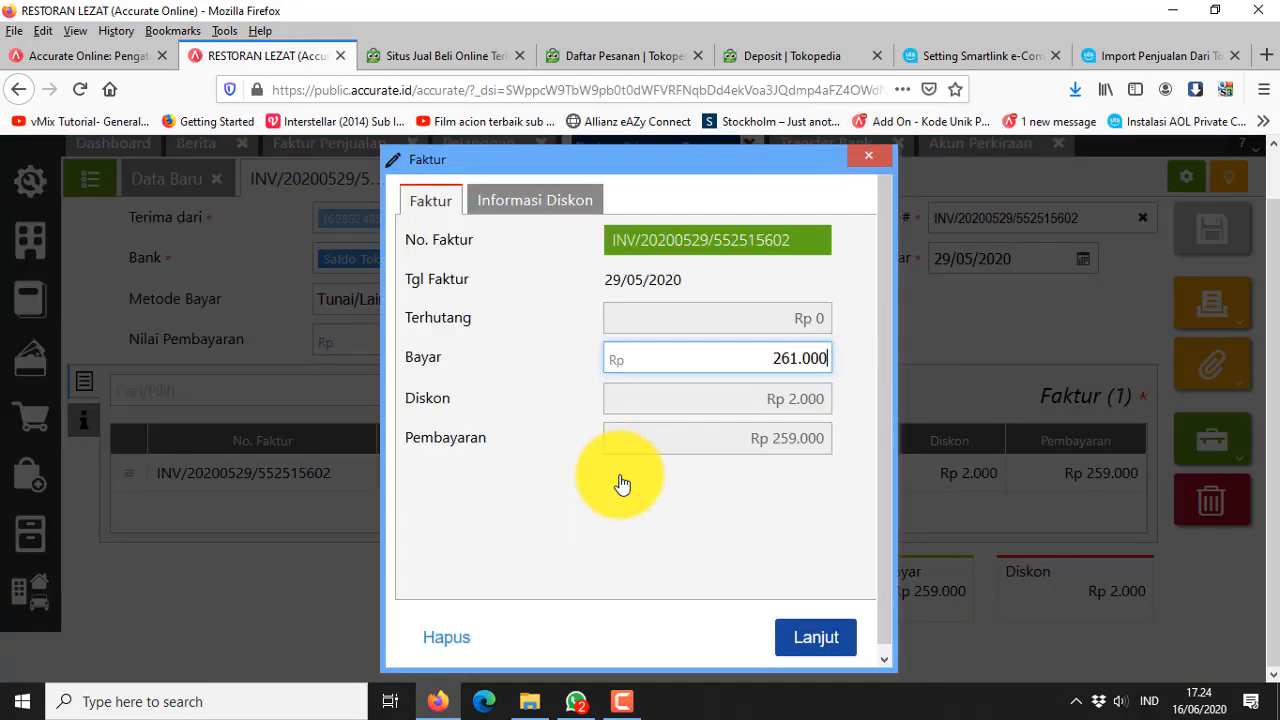
pyautogui.click(560, 210)
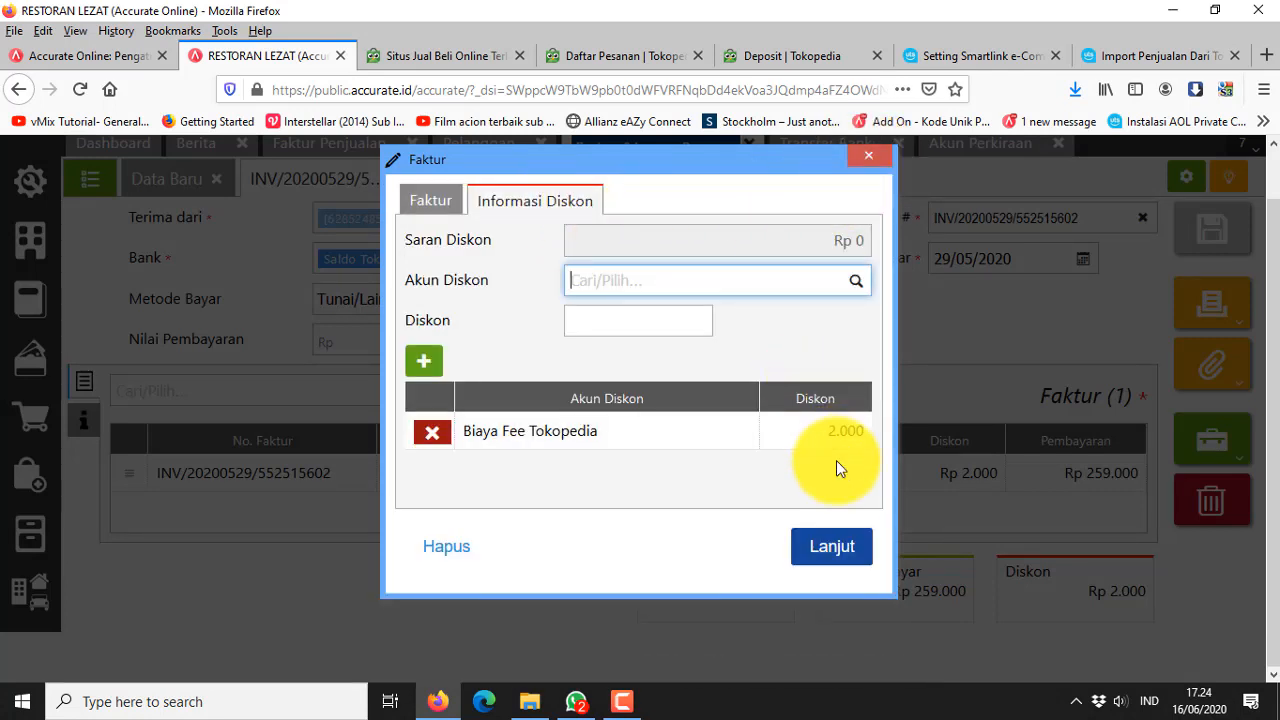
pyautogui.click(829, 552)
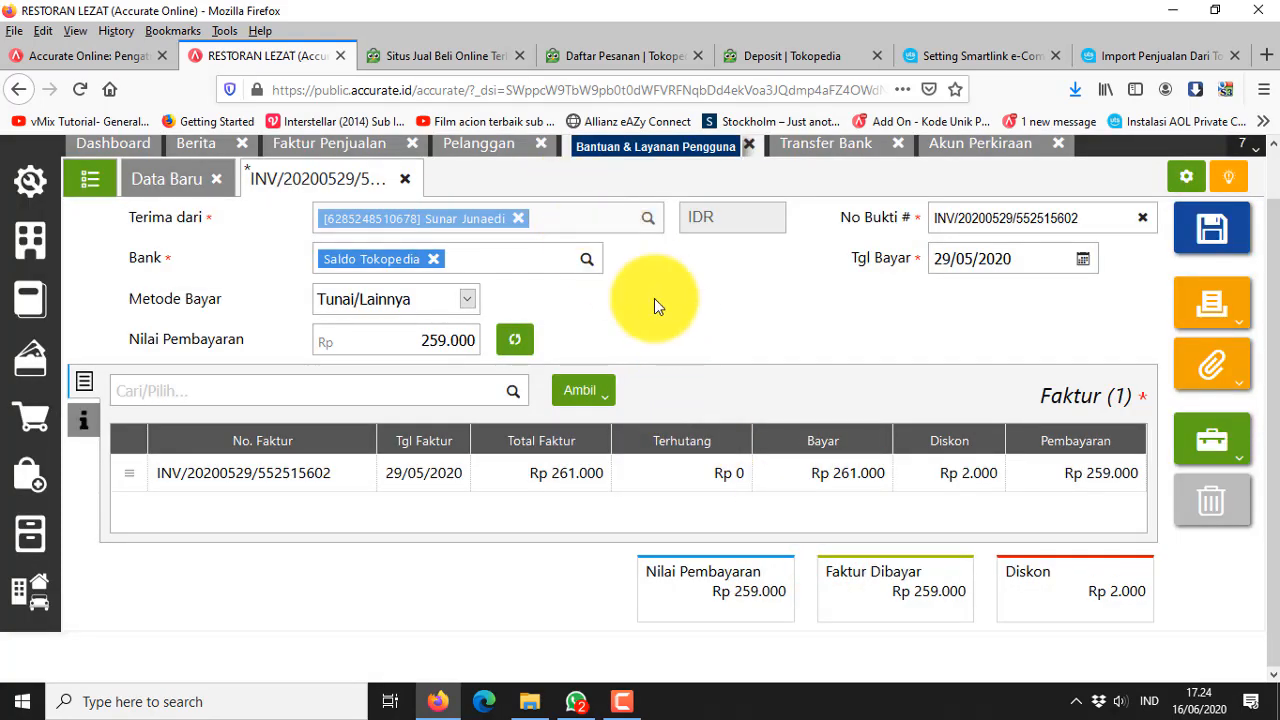
pyautogui.scroll(1, 700, 330)
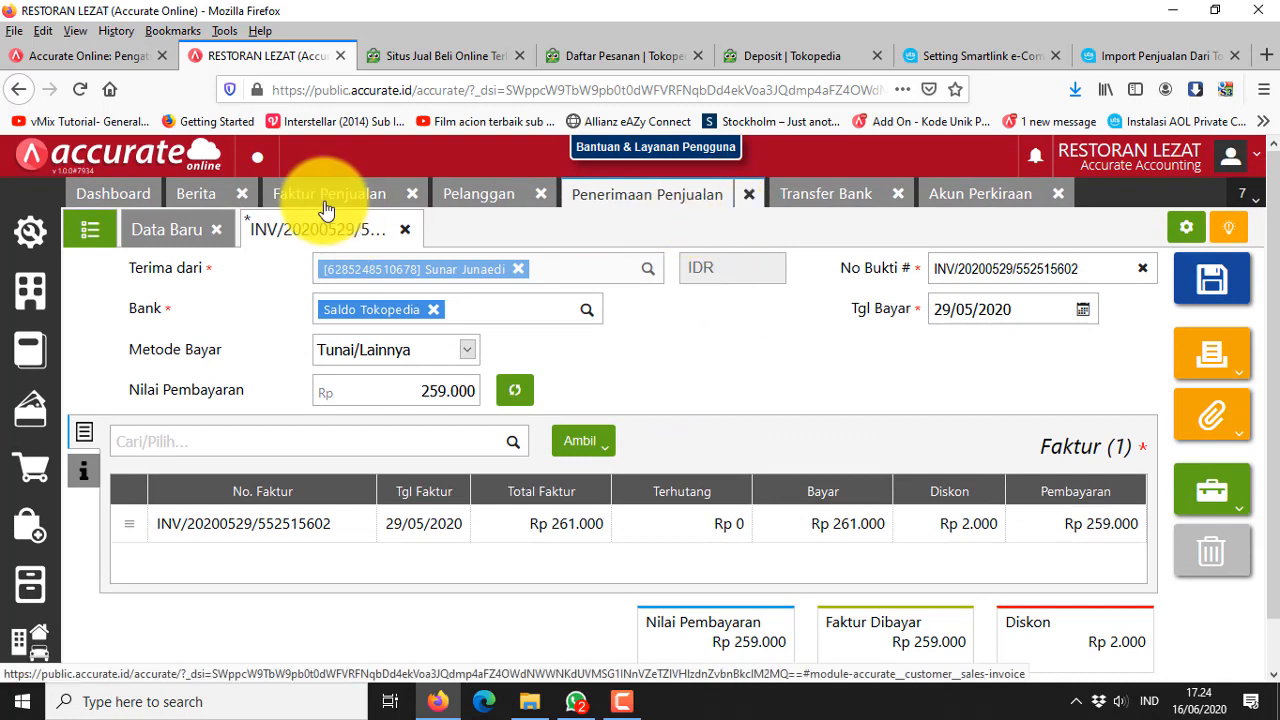
# - Recheck the LUNAS invoice, the receipts list and the Biaya Fee Tokopedia ledger
pyautogui.click(331, 201)
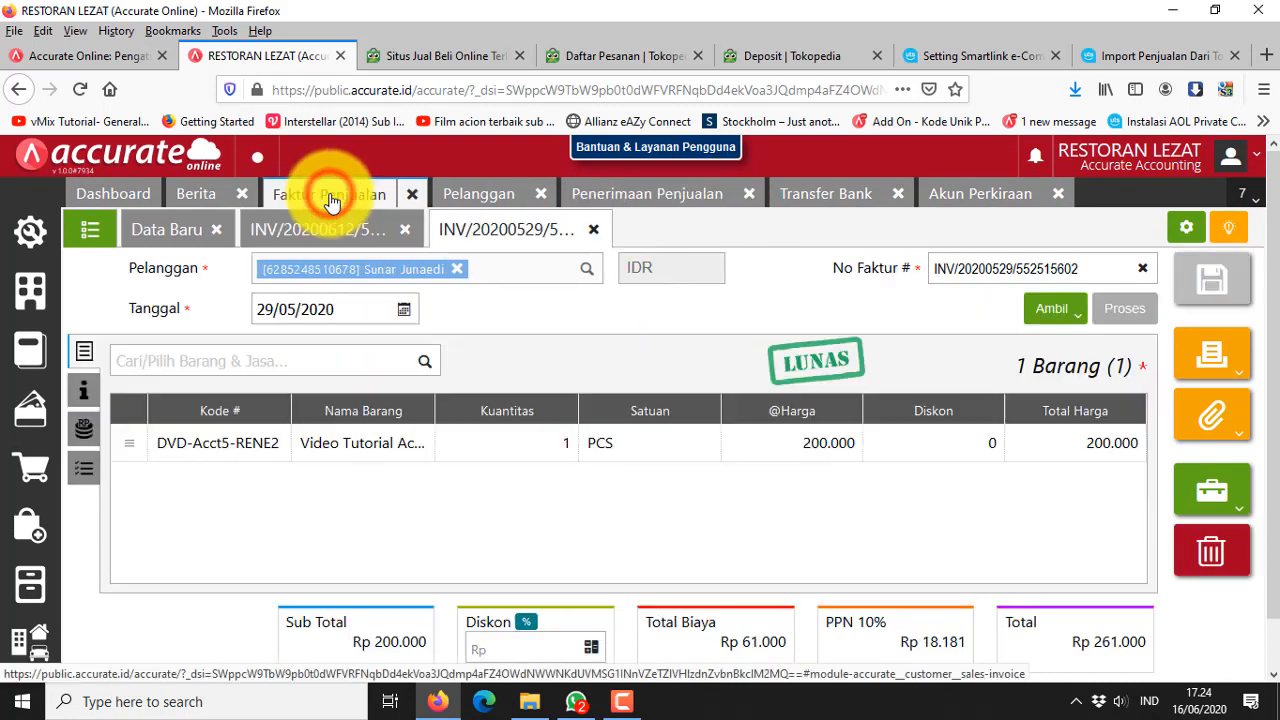
pyautogui.click(666, 193)
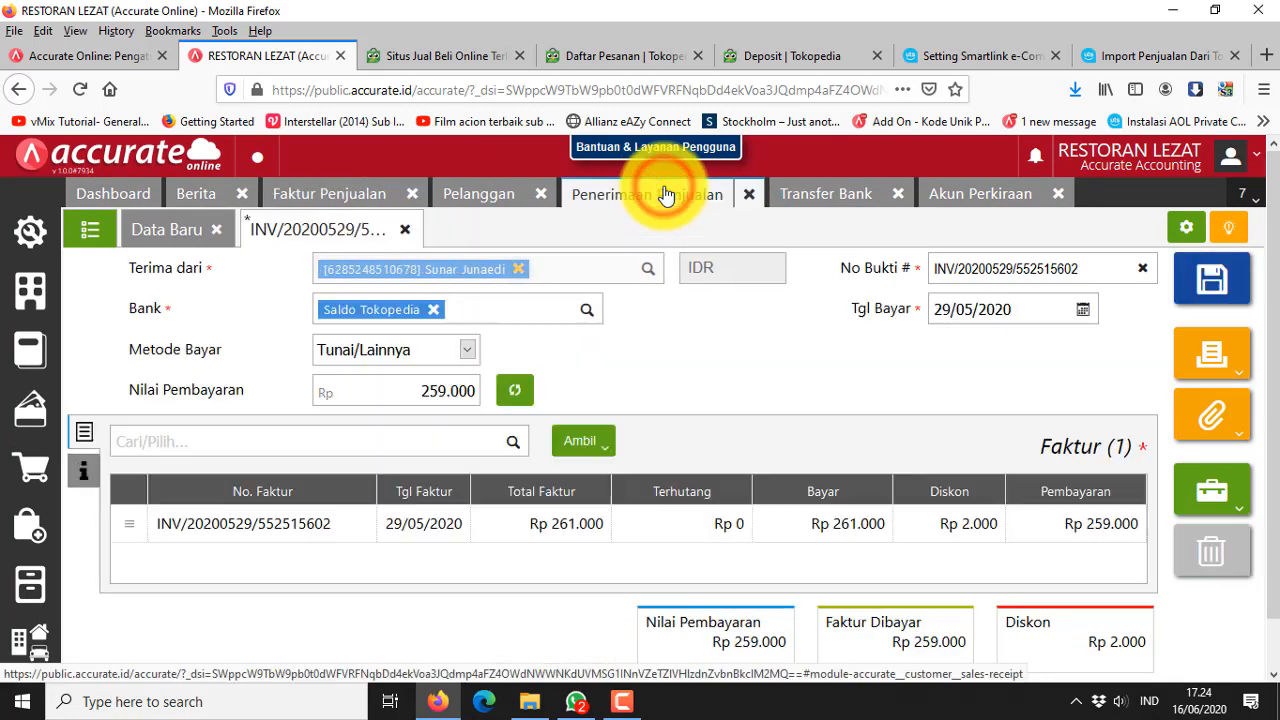
pyautogui.click(90, 230)
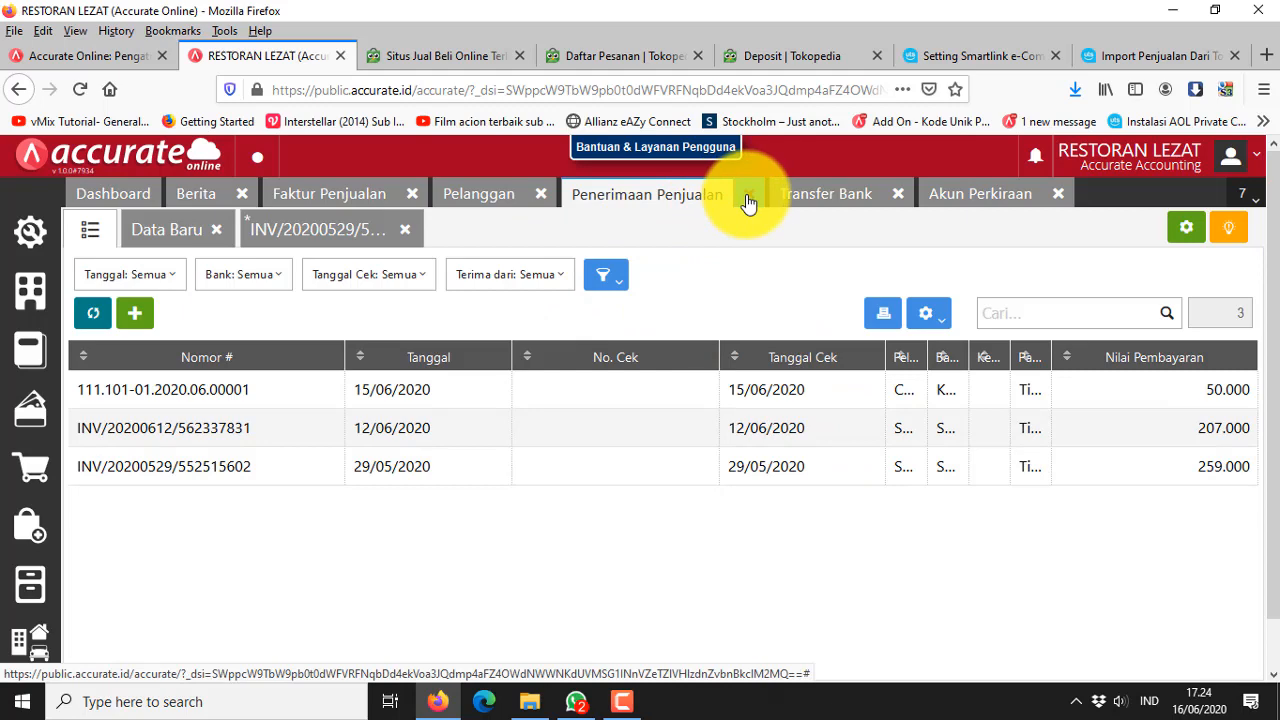
pyautogui.click(975, 195)
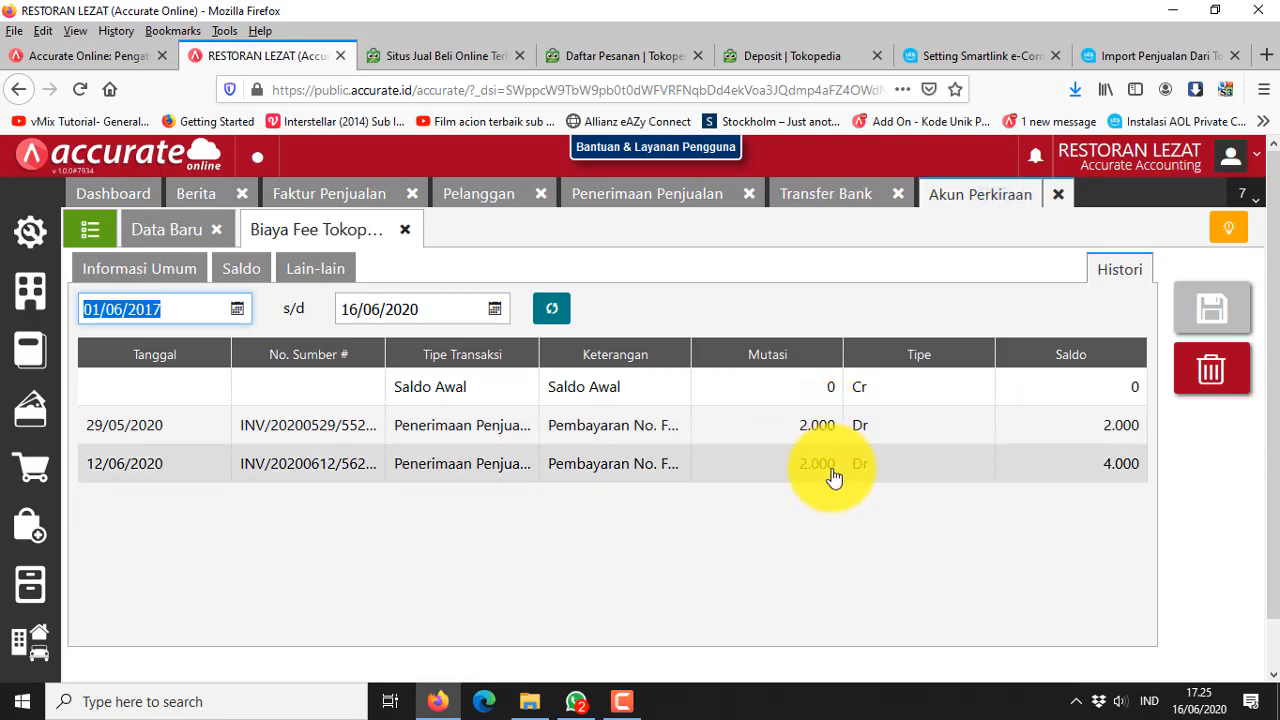
# - Close Akun Perkiraan, Transfer Bank, Penerimaan Penjualan and Pelanggan, discarding changes, leaving the invoice list
pyautogui.click(1058, 194)
pyautogui.click(896, 194)
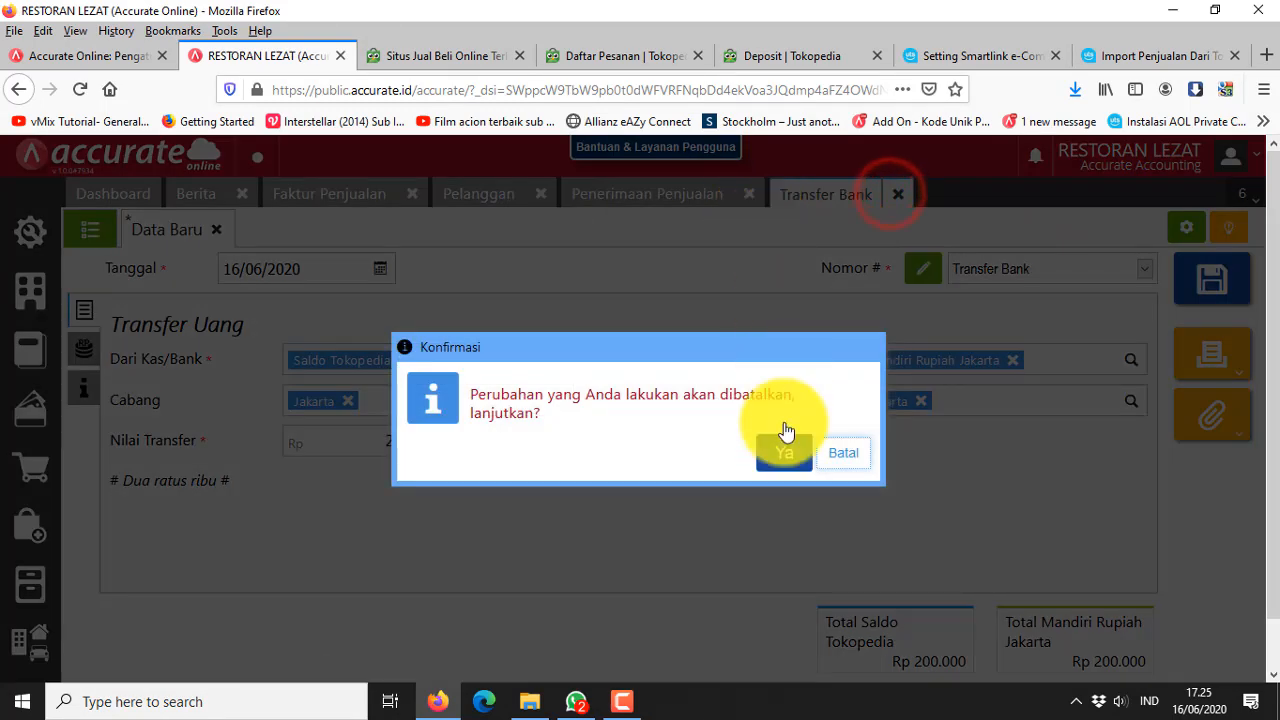
pyautogui.click(786, 457)
pyautogui.click(742, 197)
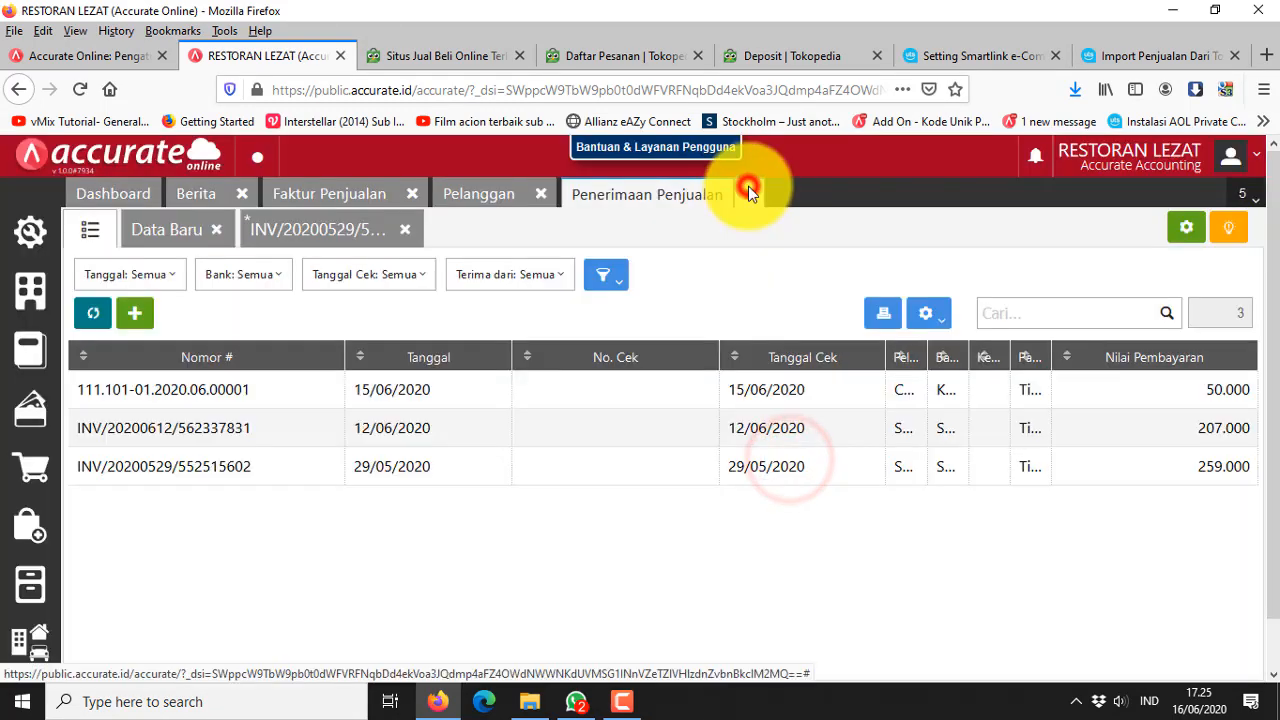
pyautogui.click(766, 452)
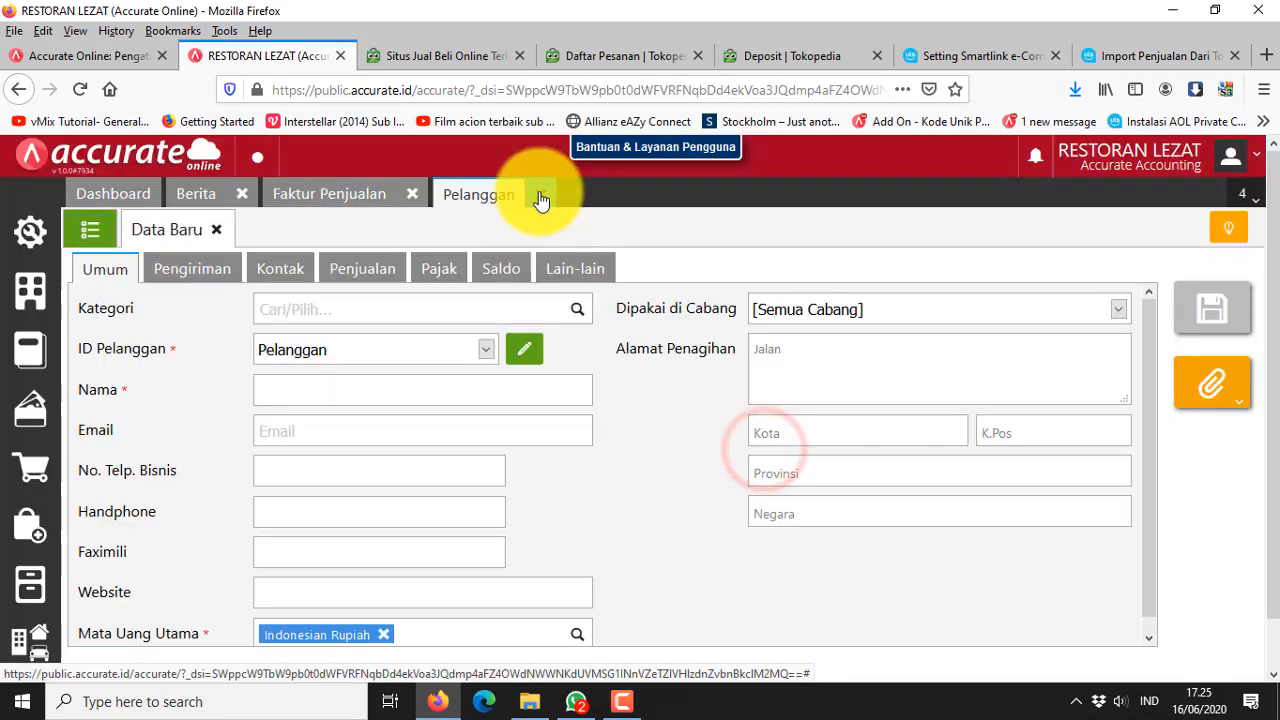
pyautogui.click(538, 194)
pyautogui.click(90, 230)
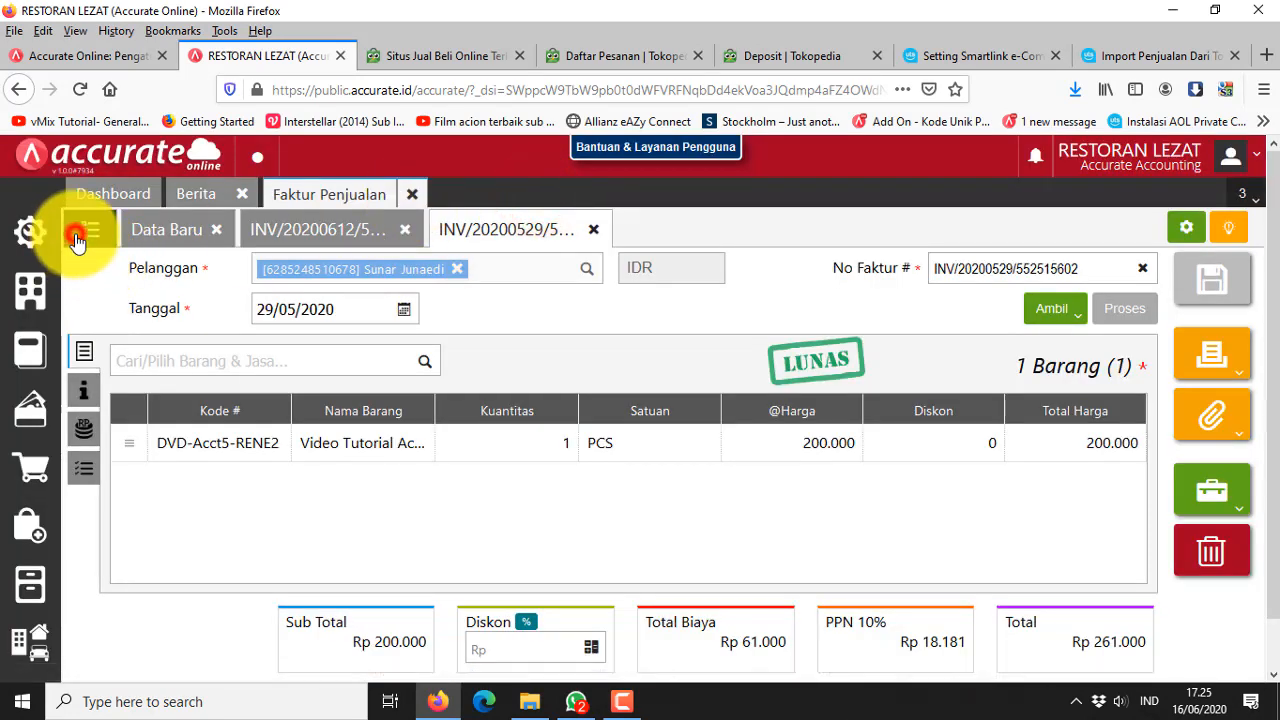